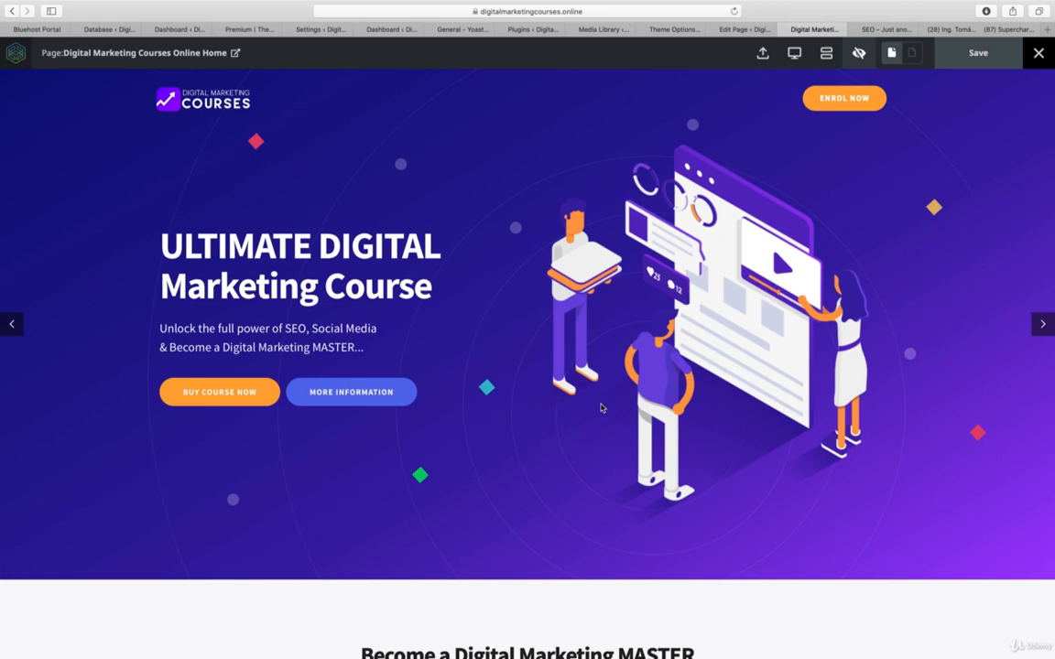
- Look over the Avada SEO demo home page down to the Top Notch Services section and return to its hero banner
left_click(886, 29)
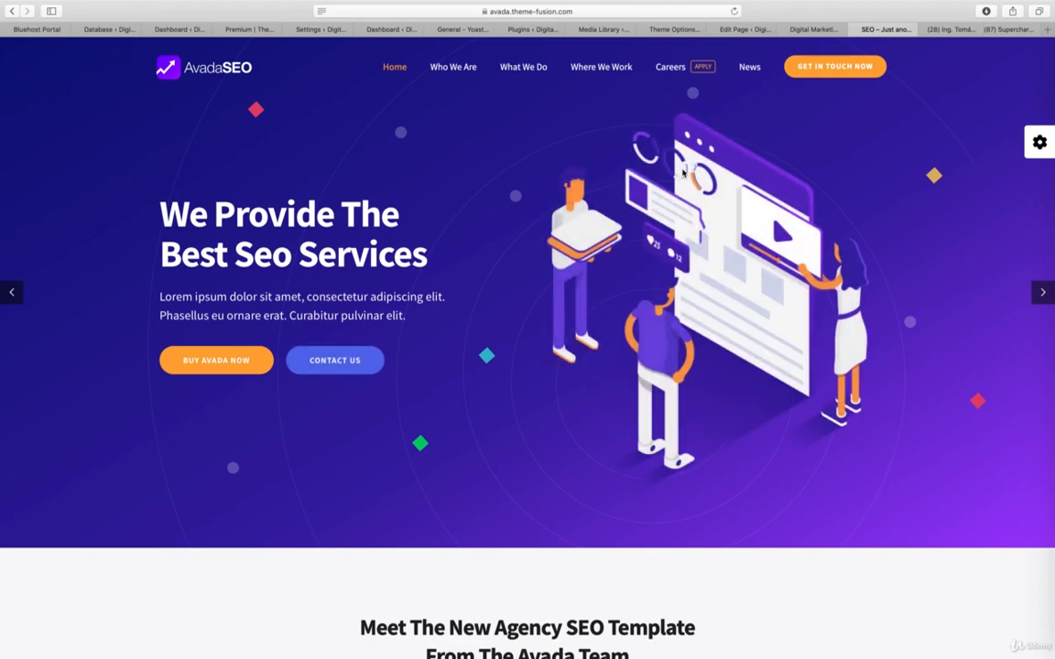
scroll(682, 170, "down", 10)
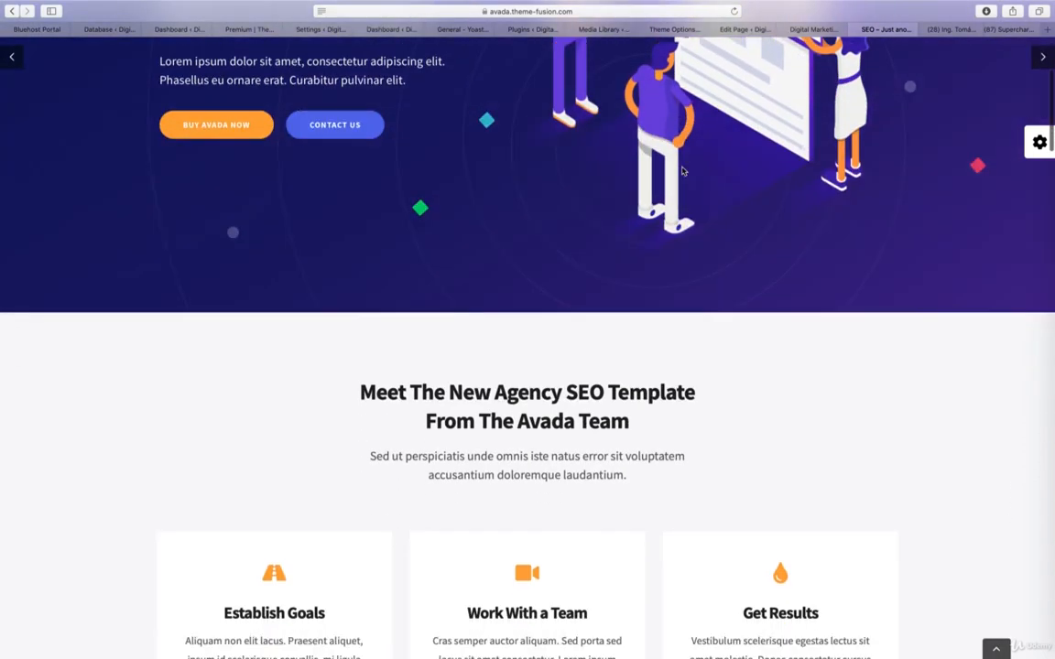
scroll(682, 170, "down", 5)
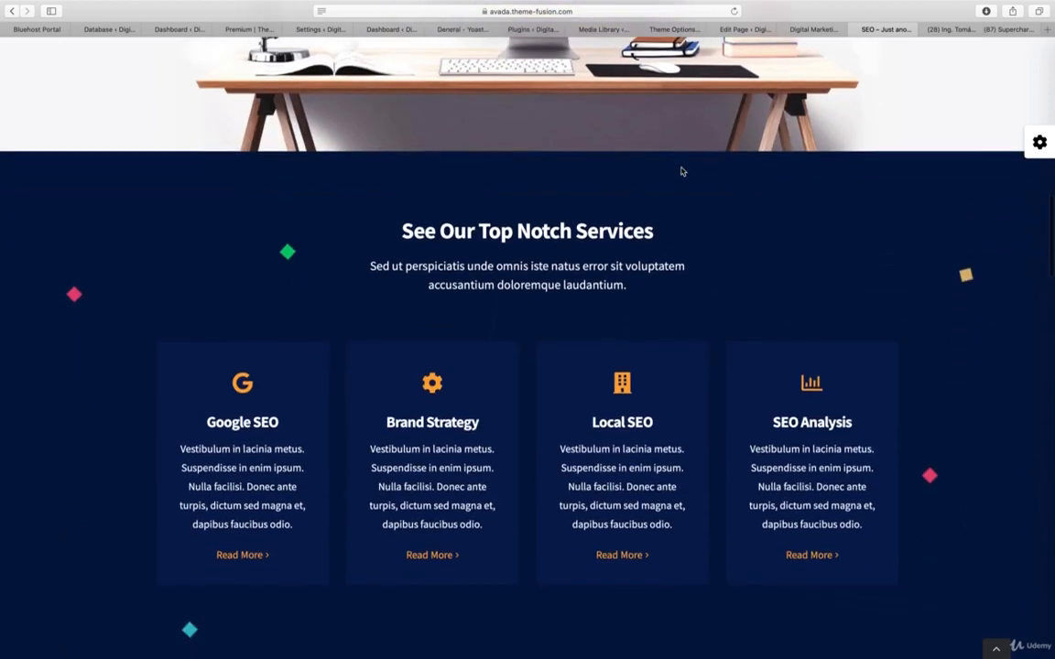
scroll(682, 170, "up", 7)
scroll(682, 171, "up", 12)
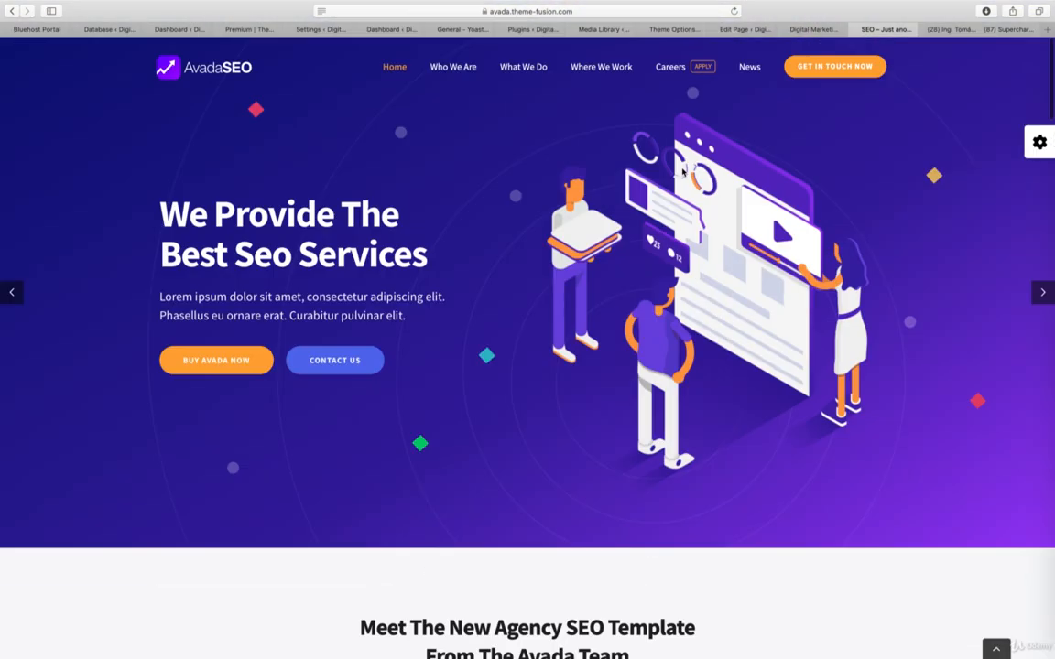
- View the Who We Are and What We Do pages of the Avada SEO demo site
left_click(458, 69)
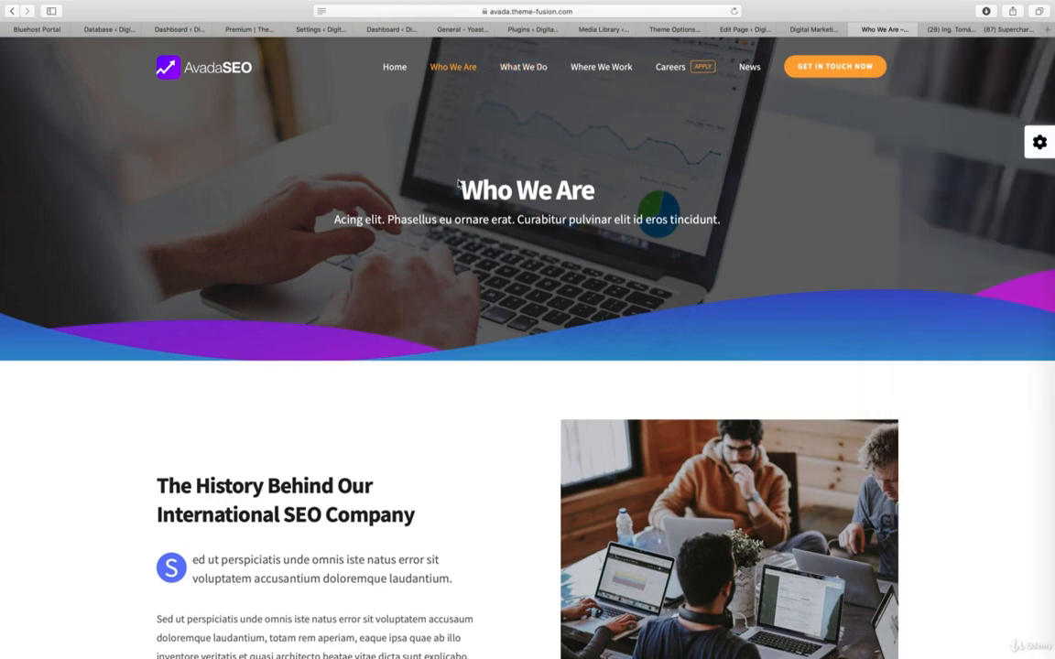
scroll(460, 174, "down", 10)
scroll(460, 181, "up", 10)
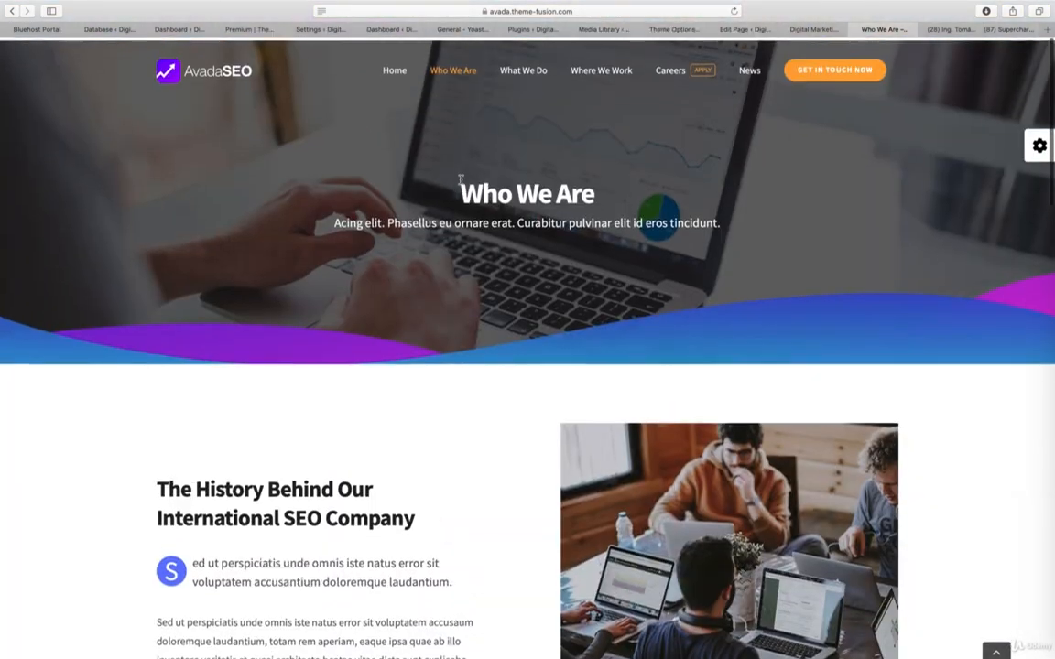
left_click(528, 74)
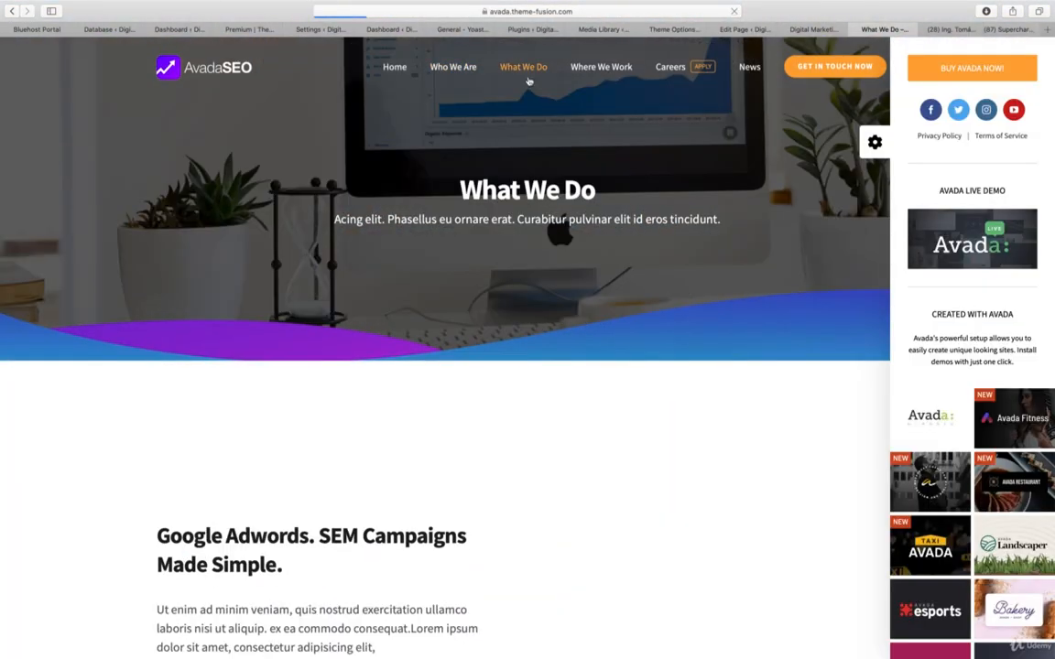
scroll(513, 247, "down", 4)
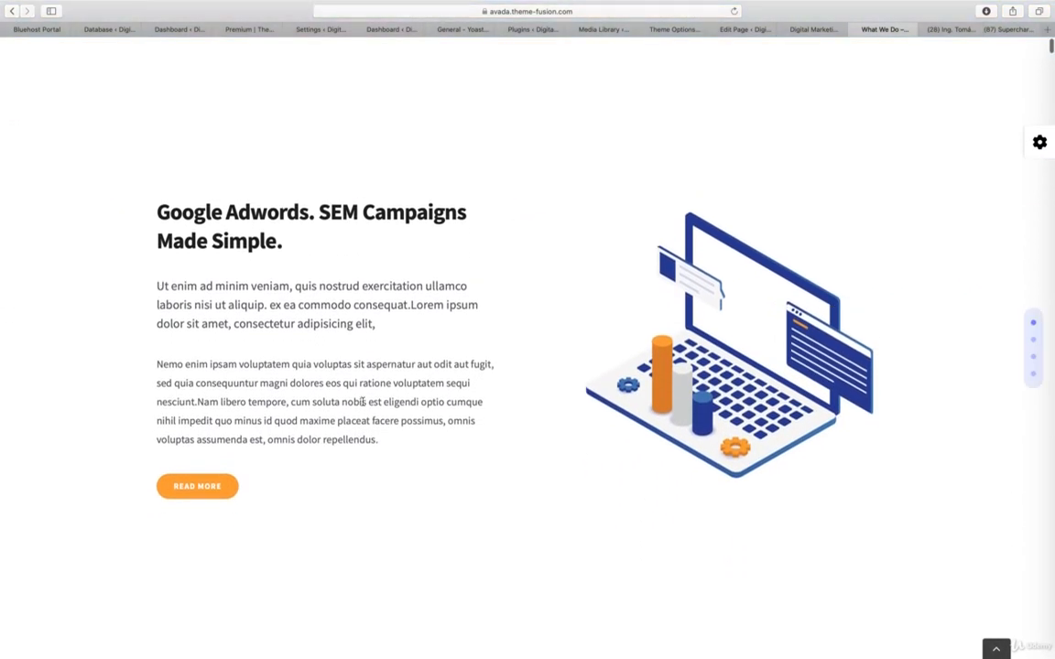
- Read more about the Google Adwords service, view its page down to the Results section, and close the demo site
left_click(220, 487)
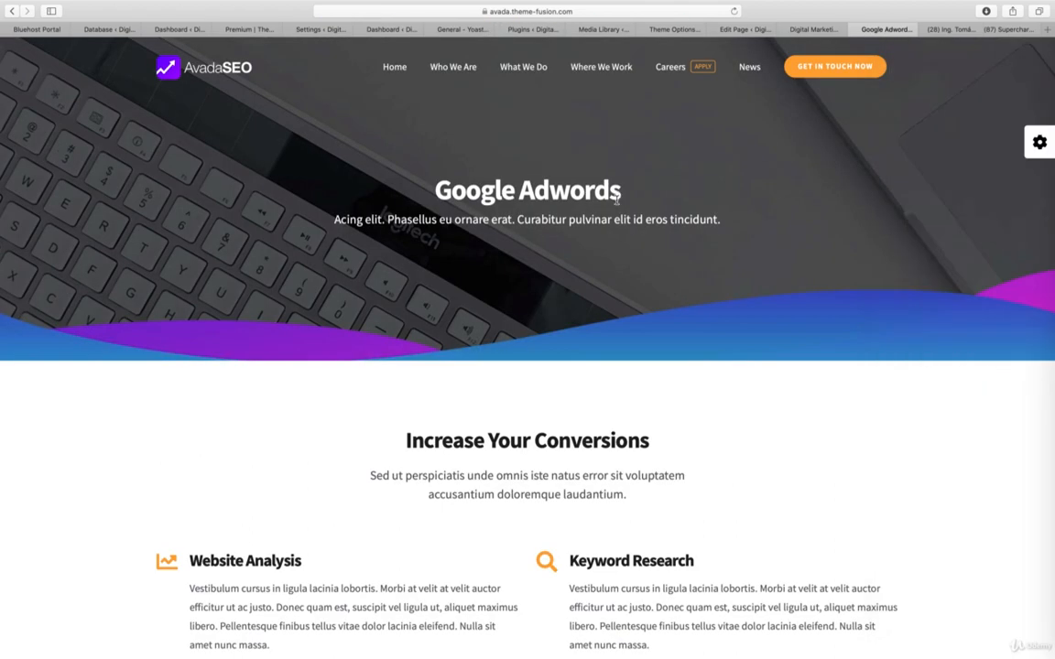
scroll(617, 199, "down", 12)
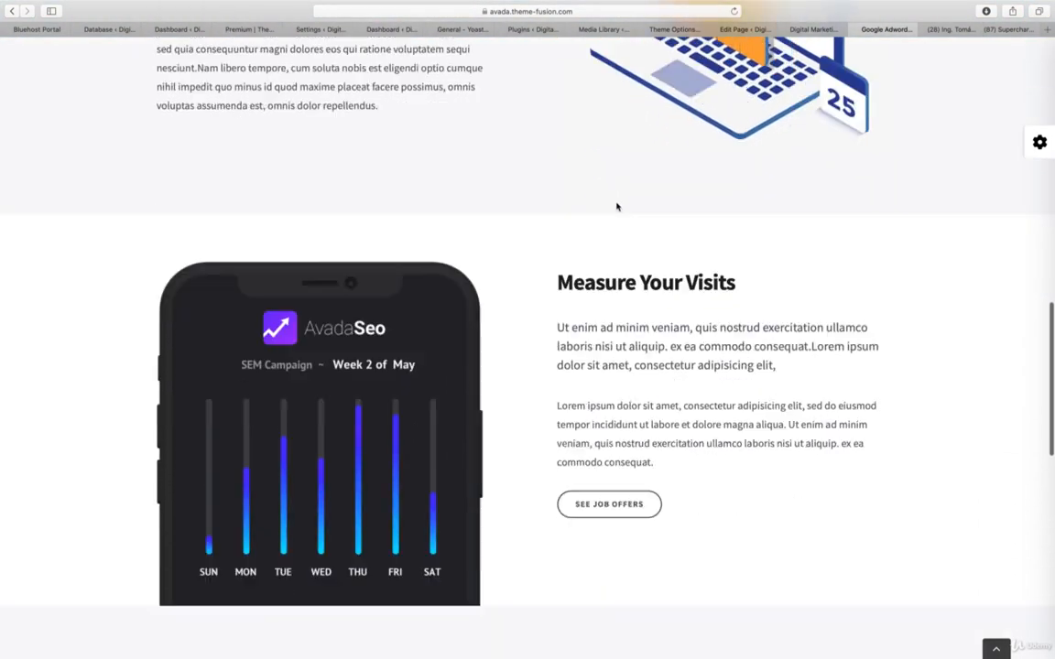
scroll(616, 207, "down", 5)
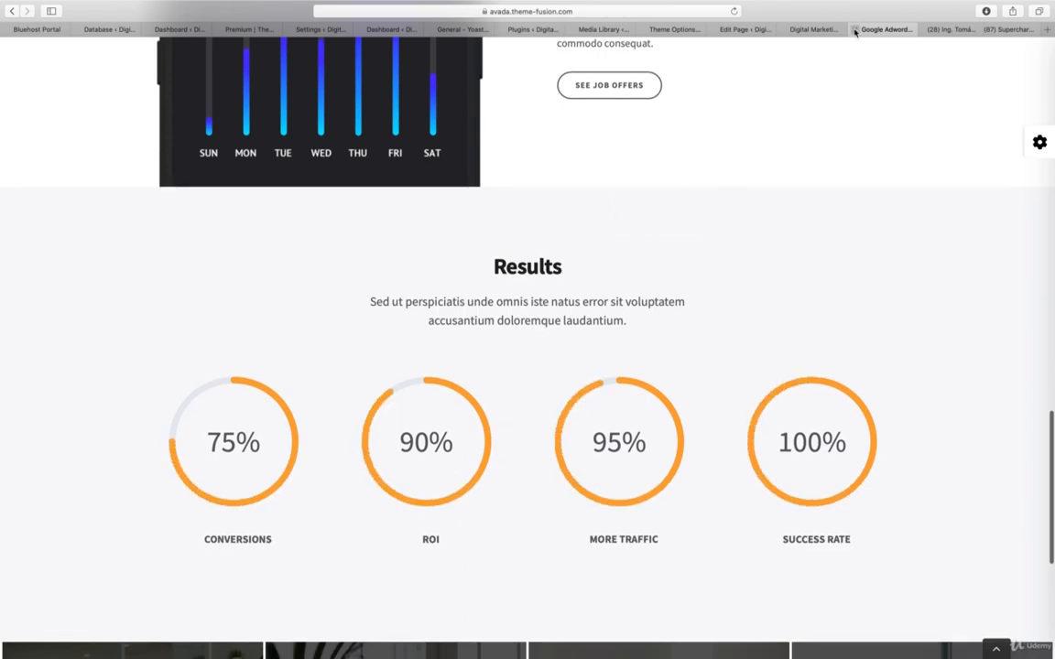
left_click(854, 30)
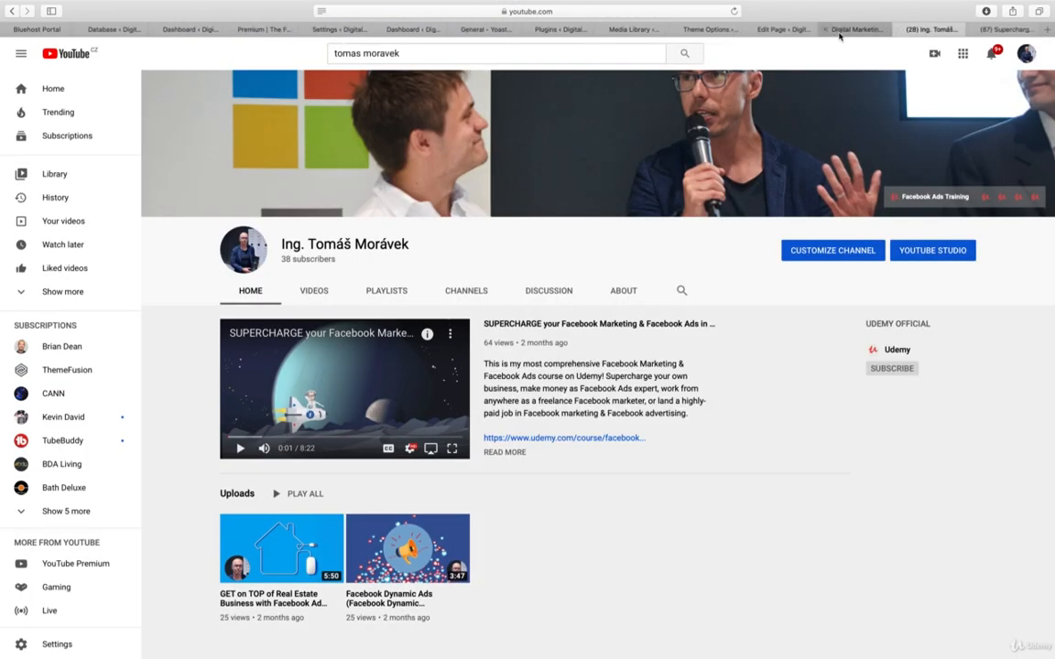
- Switch to the Digital Marketing Courses Online home page and view the next two hero slides
left_click(838, 30)
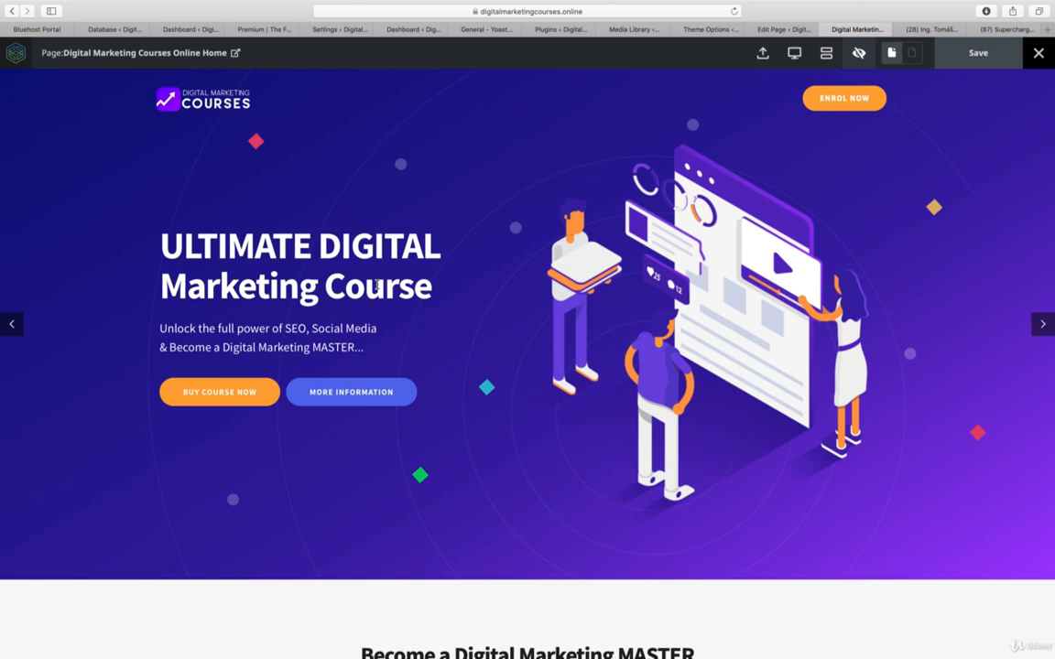
left_click(1044, 325)
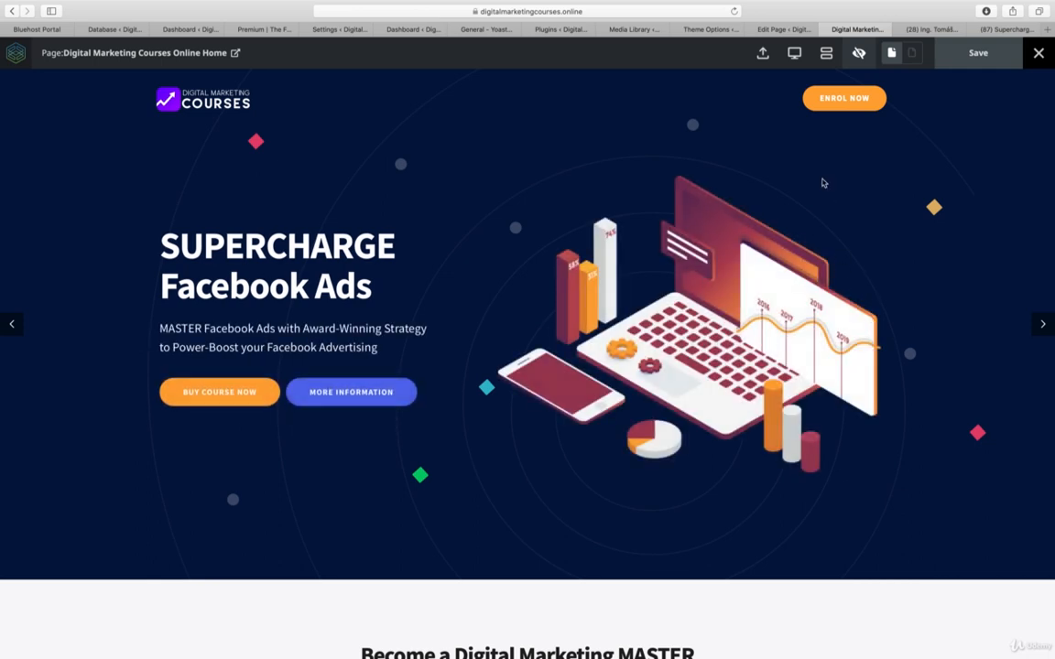
left_click(1044, 325)
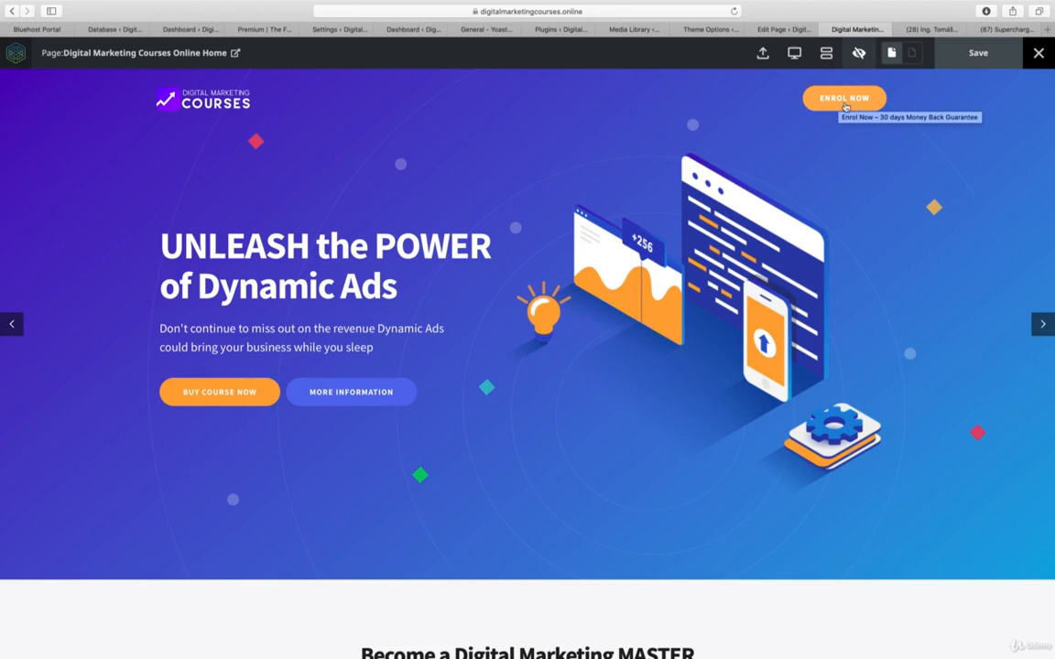
- Preview the home page in the portrait tablet layout and advance the hero slider by one slide
left_click(793, 55)
left_click(825, 85)
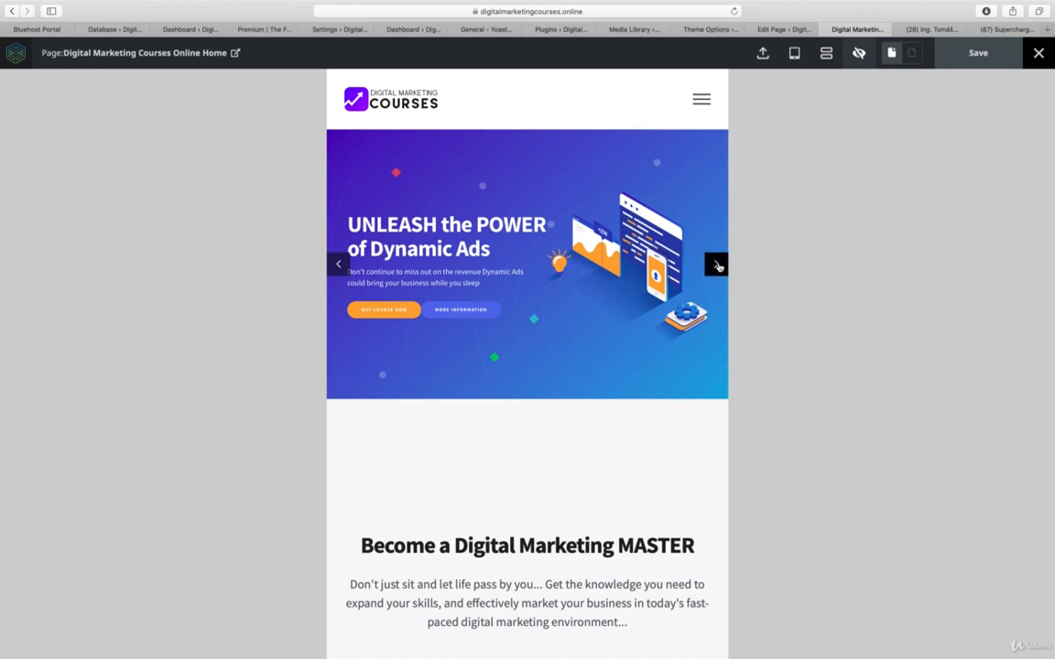
left_click(717, 265)
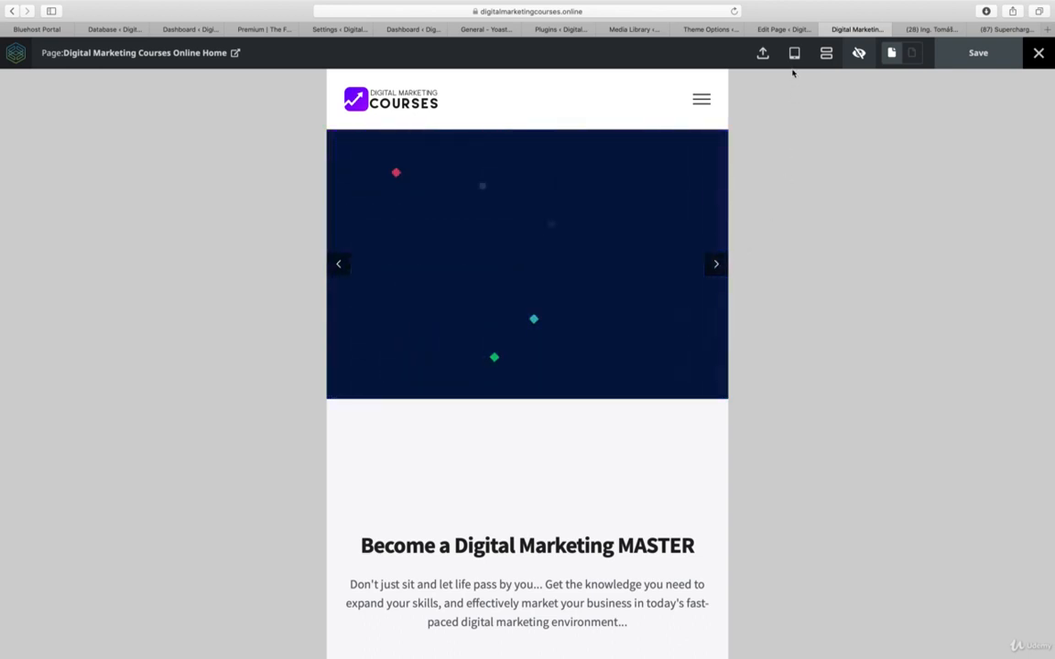
- Preview the home page in the landscape tablet layout, checking the next hero slide and the three feature boxes
left_click(794, 59)
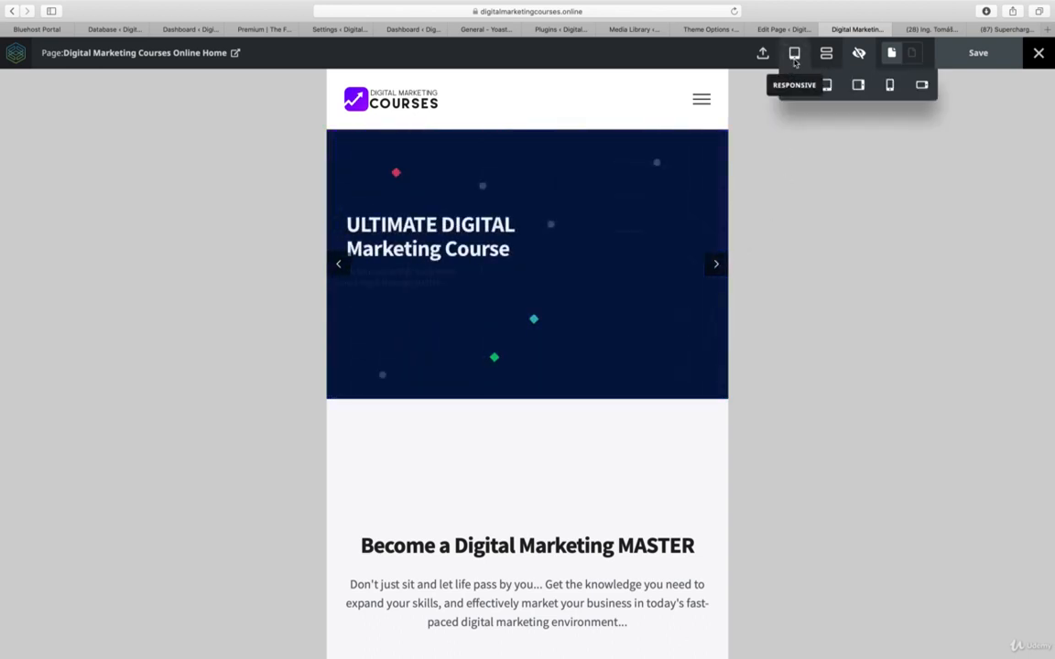
left_click(855, 87)
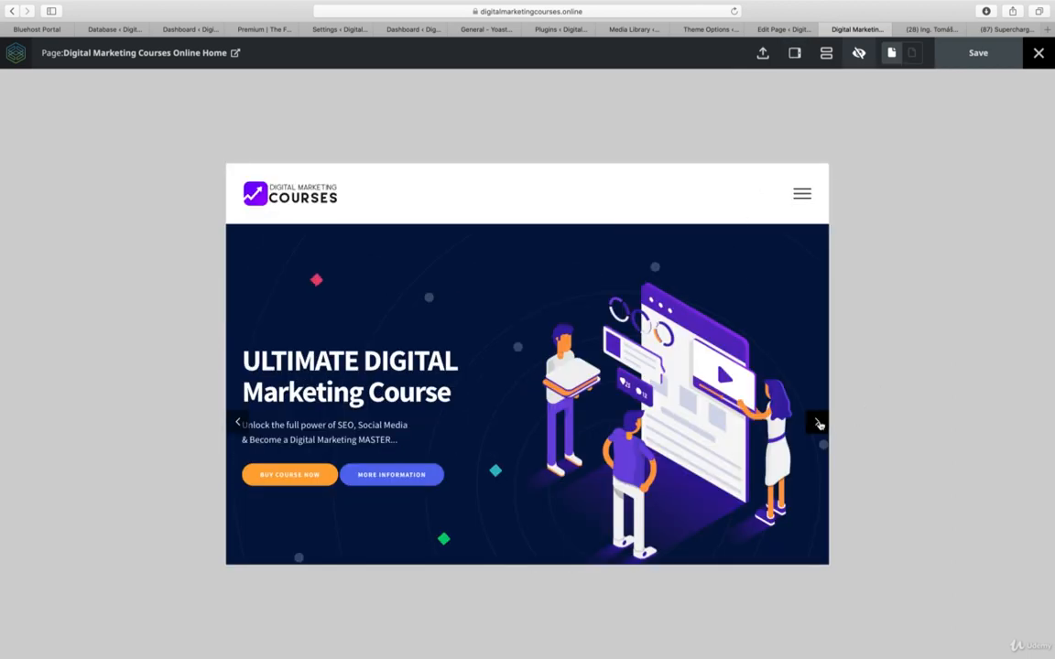
left_click(817, 422)
scroll(680, 378, "down", 6)
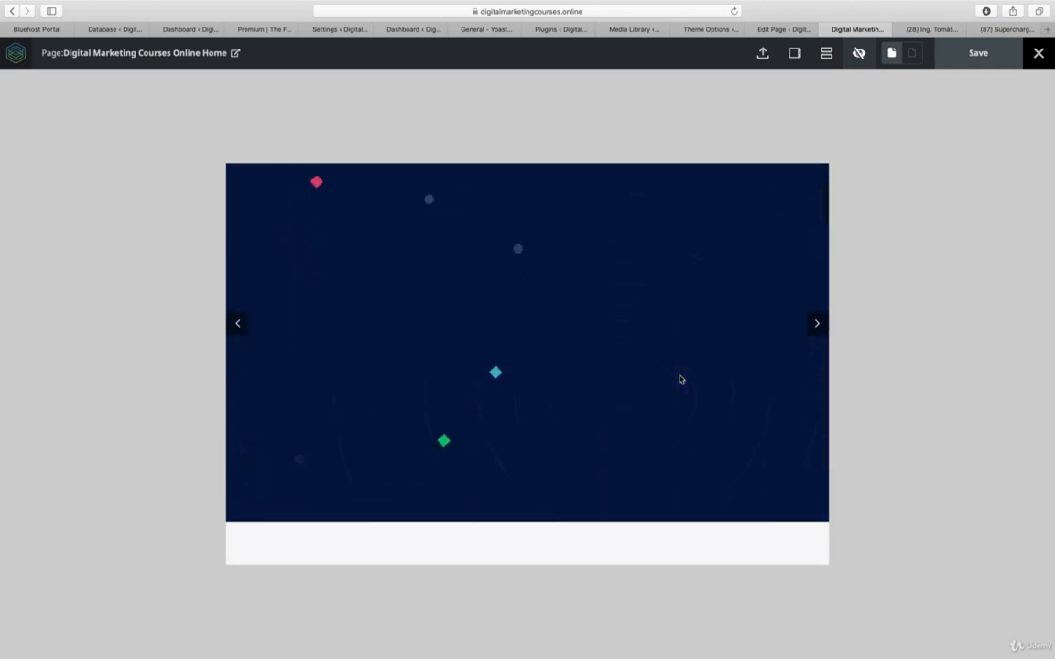
scroll(679, 375, "down", 2)
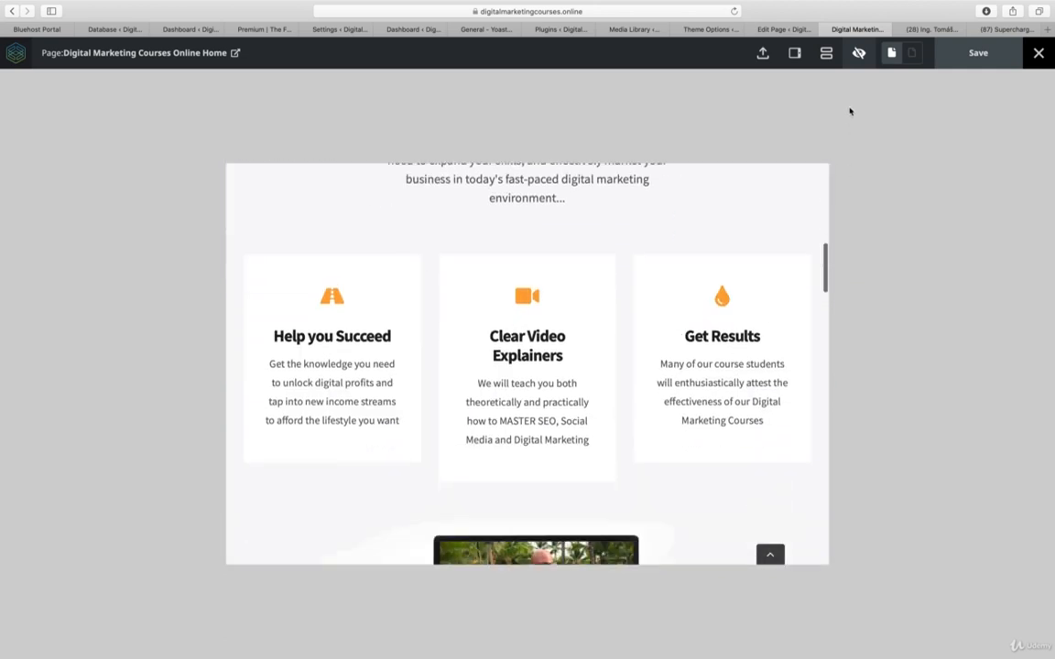
- Preview the home page in the landscape phone layout and check its header and hero slide
left_click(797, 56)
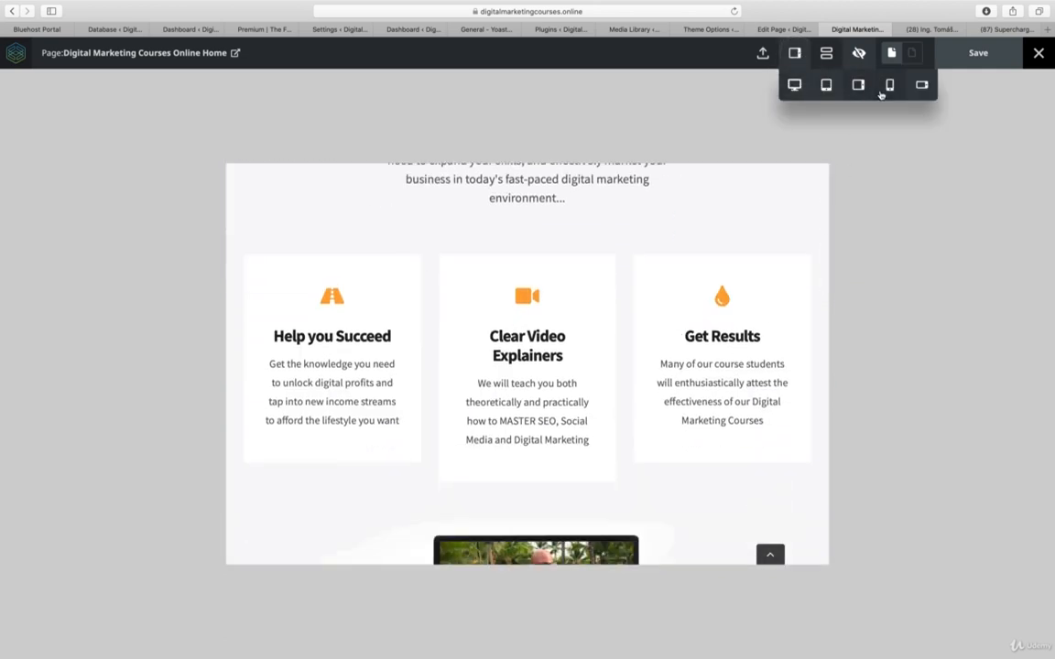
left_click(920, 86)
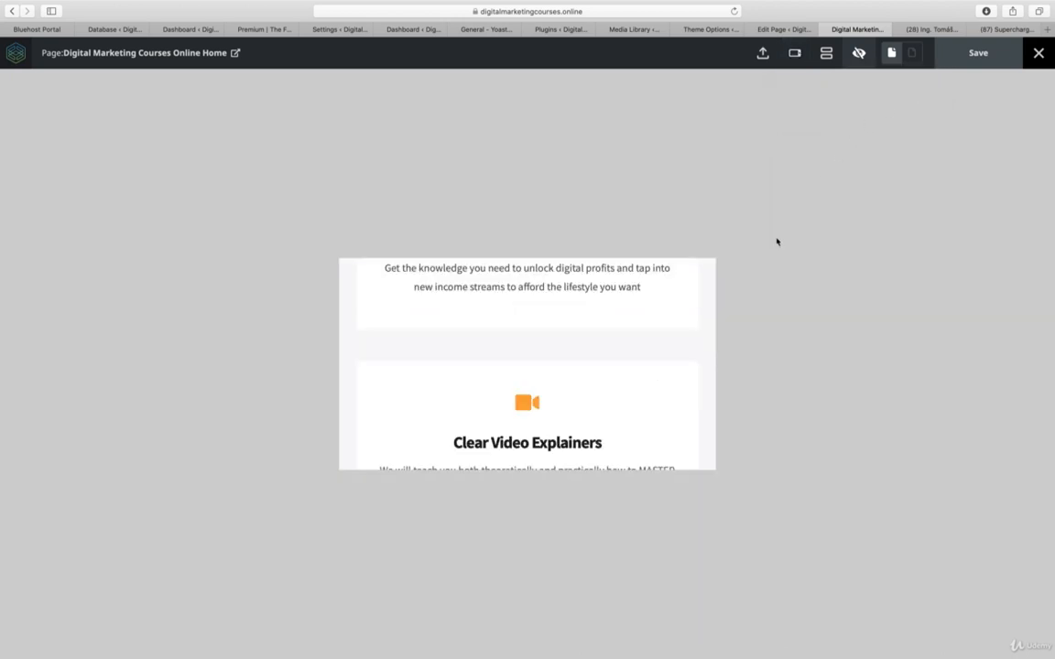
scroll(650, 325, "up", 10)
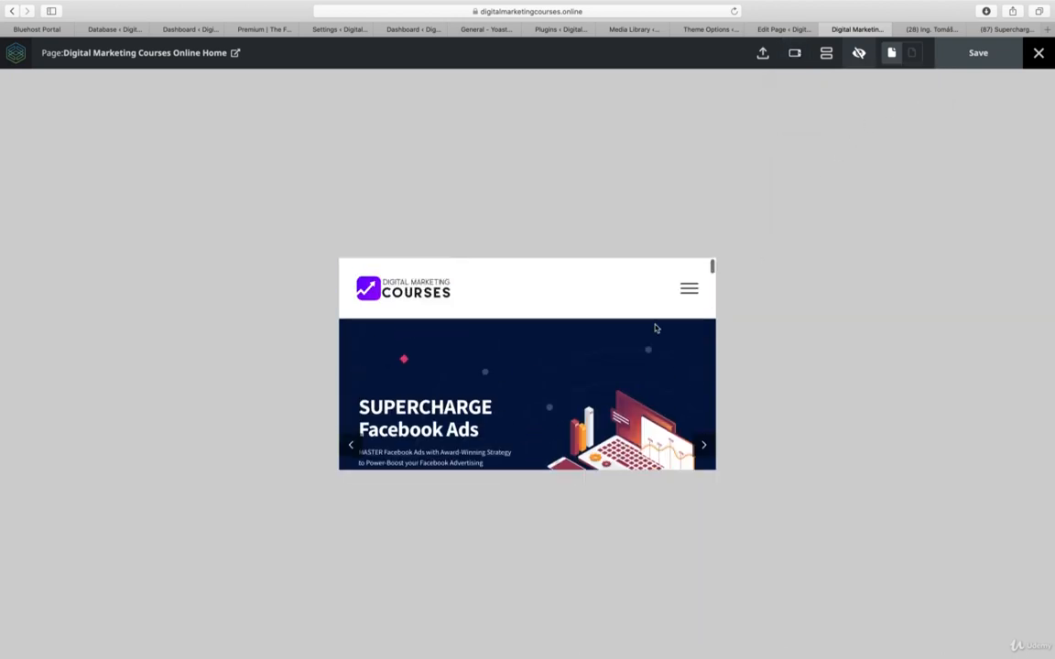
scroll(655, 328, "down", 2)
scroll(655, 327, "up", 2)
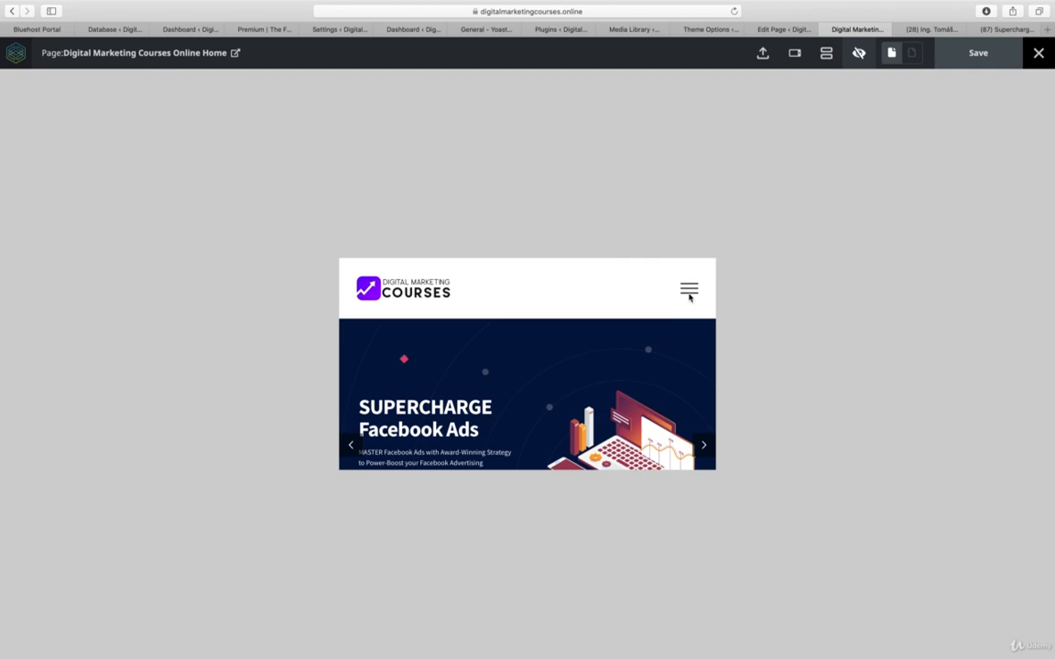
- Restore the desktop layout and review the Become a Digital Marketing MASTER section down to the desk image
left_click(796, 60)
left_click(794, 85)
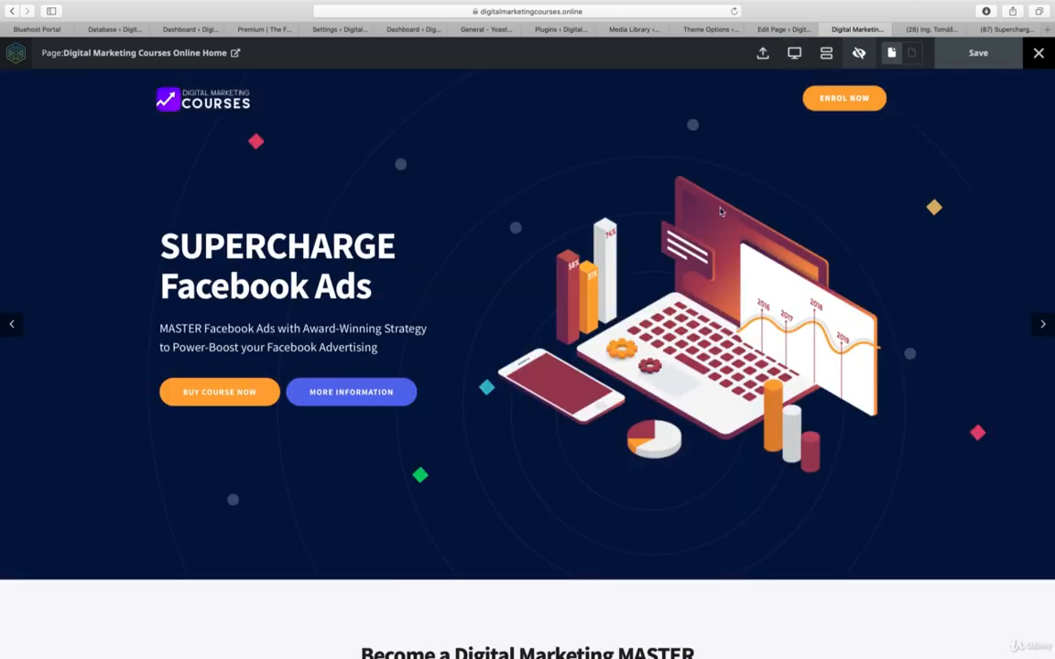
scroll(661, 217, "down", 8)
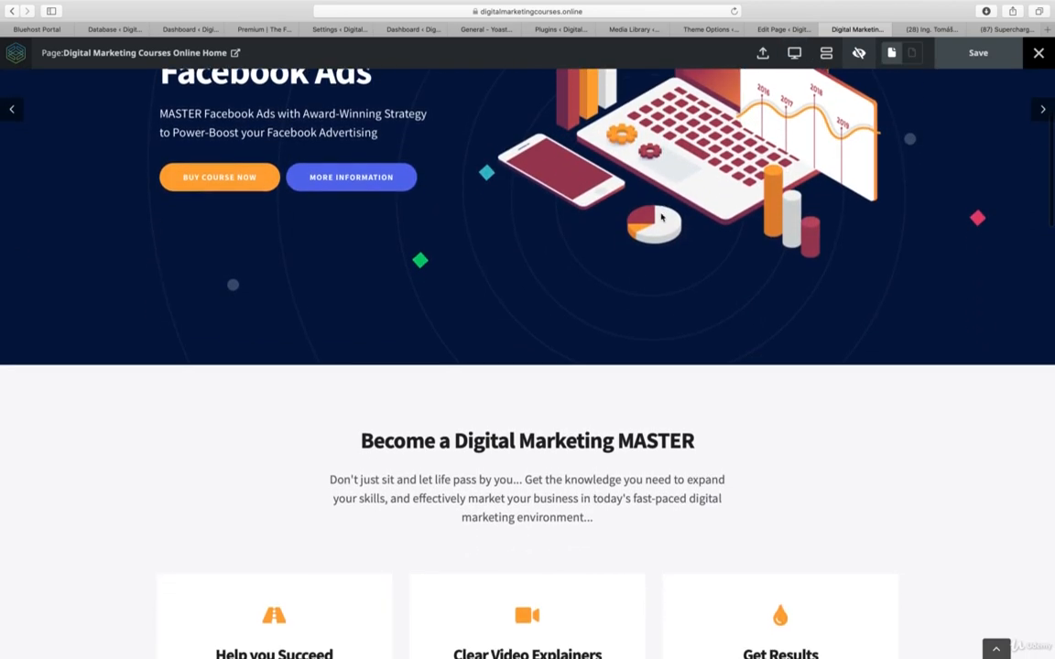
scroll(664, 217, "down", 1)
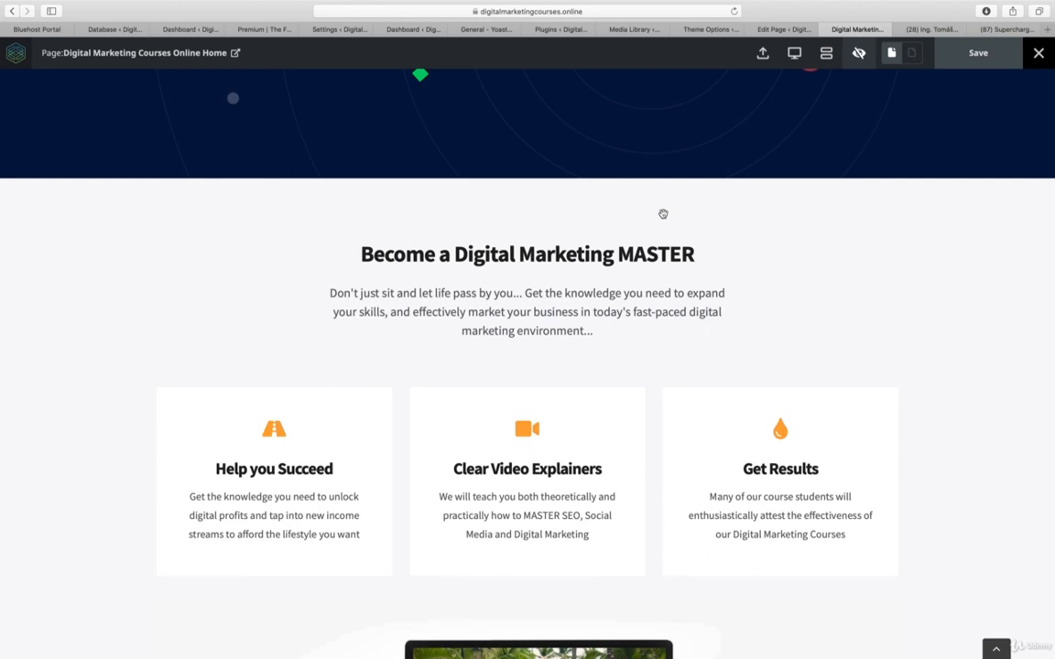
scroll(663, 215, "down", 4)
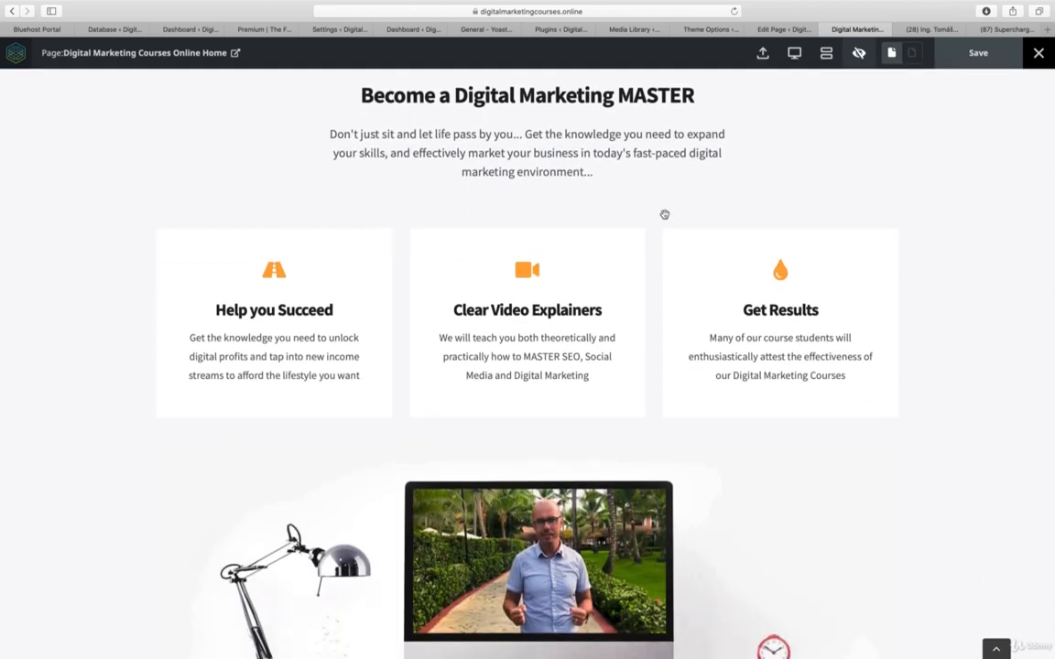
scroll(663, 214, "down", 5)
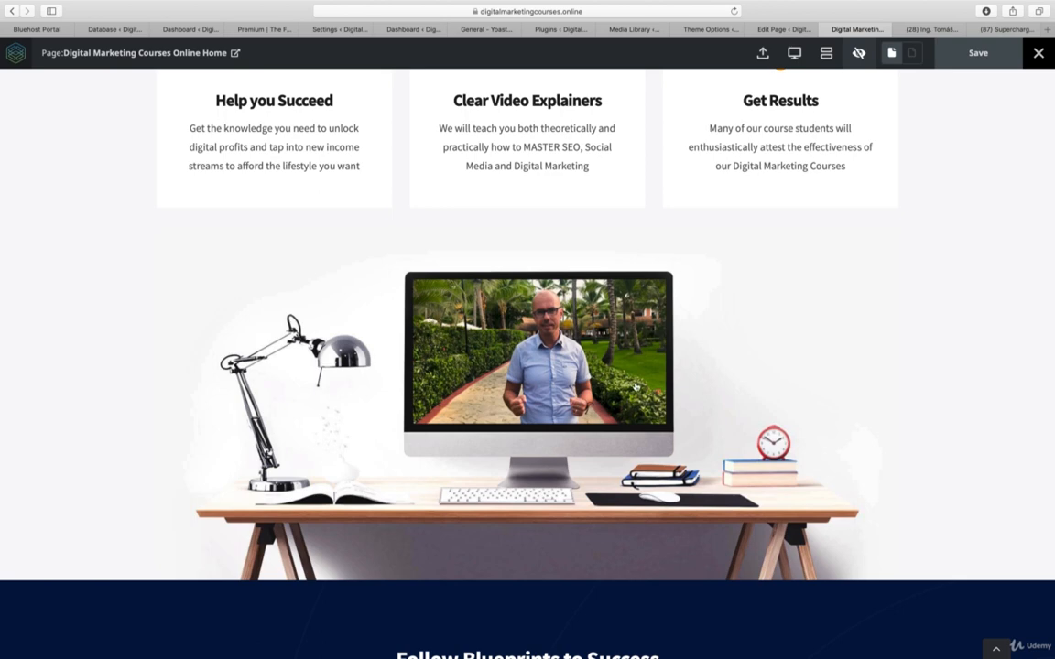
- Review the course cards under Follow Blueprints to Success and continue to the What our Students Say section
scroll(632, 398, "down", 4)
scroll(636, 391, "down", 8)
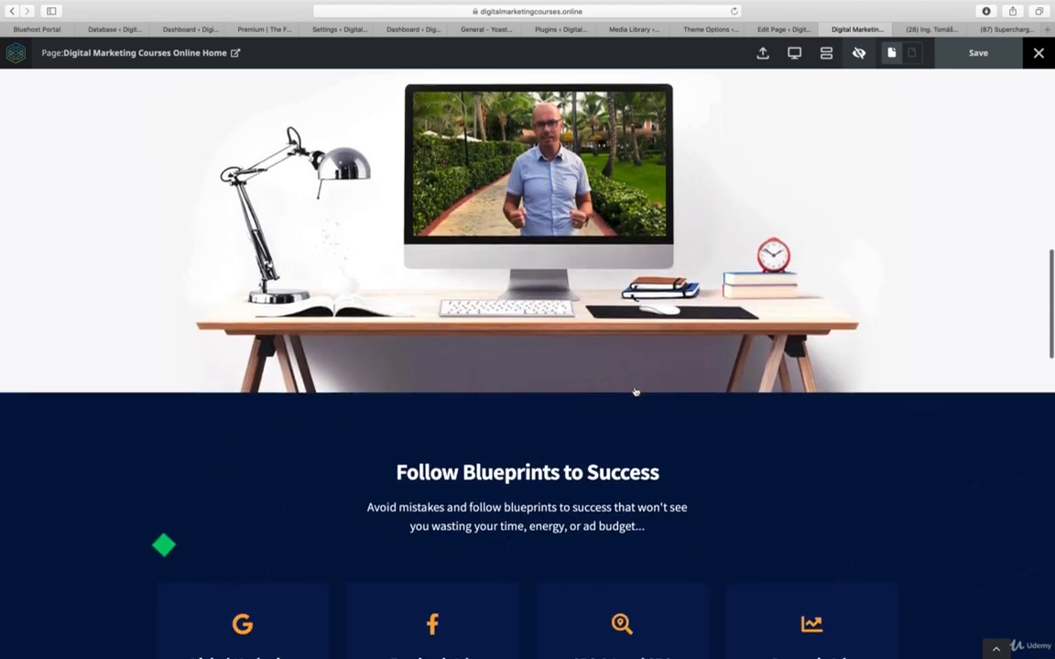
scroll(632, 387, "down", 1)
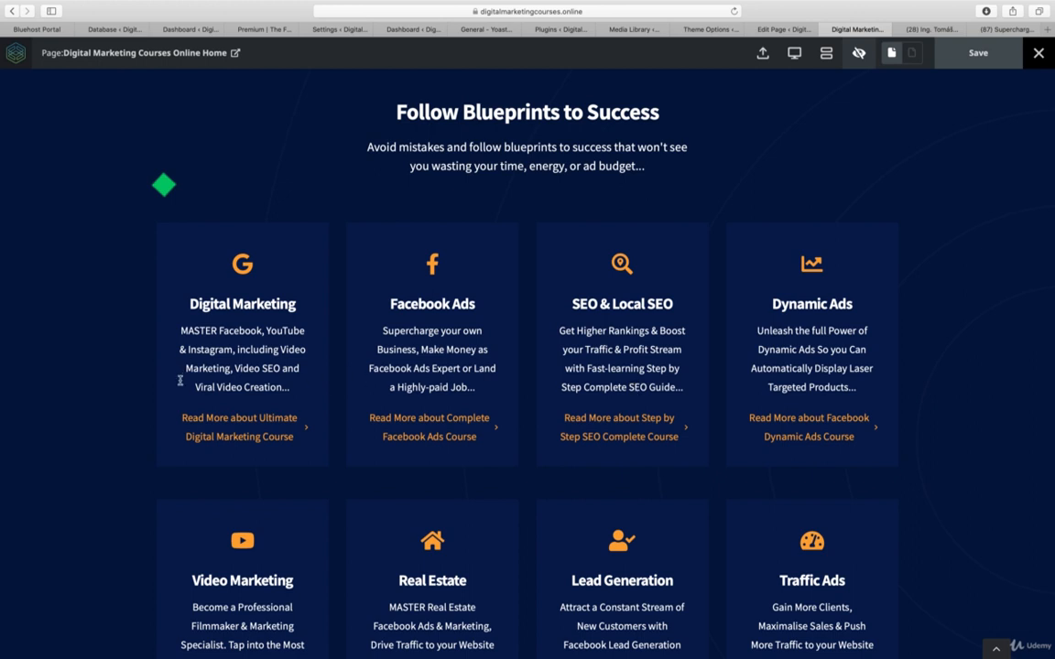
scroll(180, 381, "down", 2)
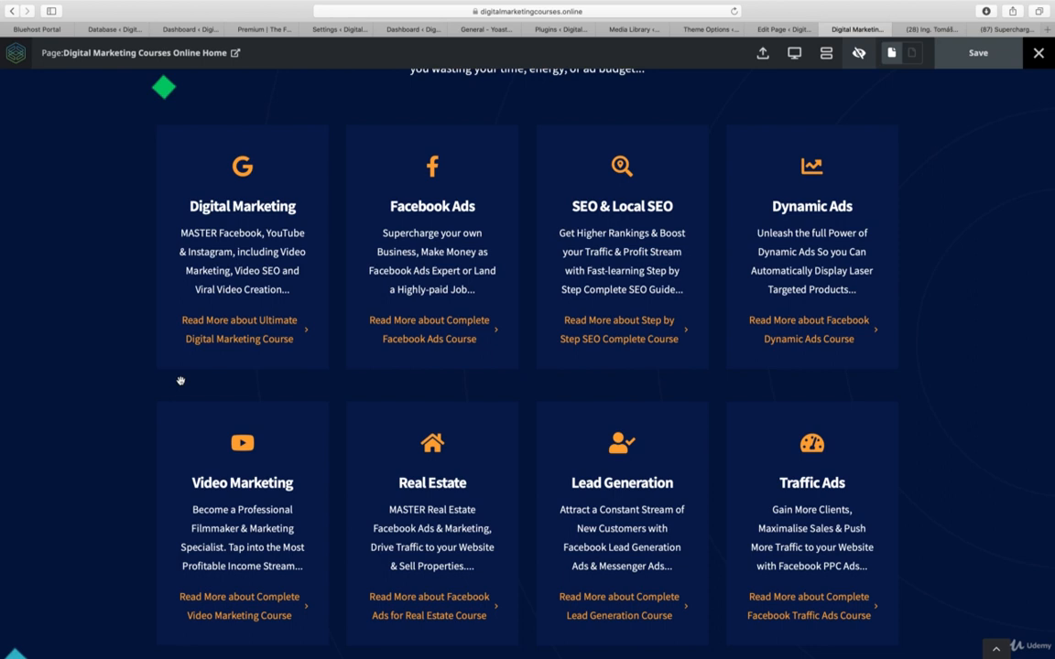
scroll(182, 385, "down", 3)
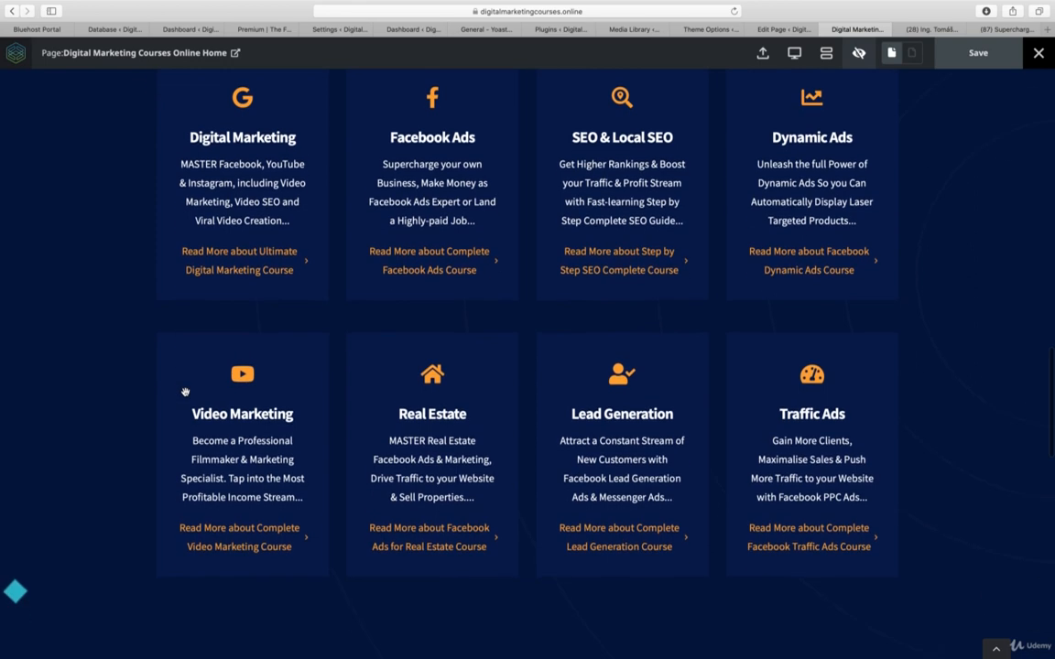
scroll(185, 392, "down", 5)
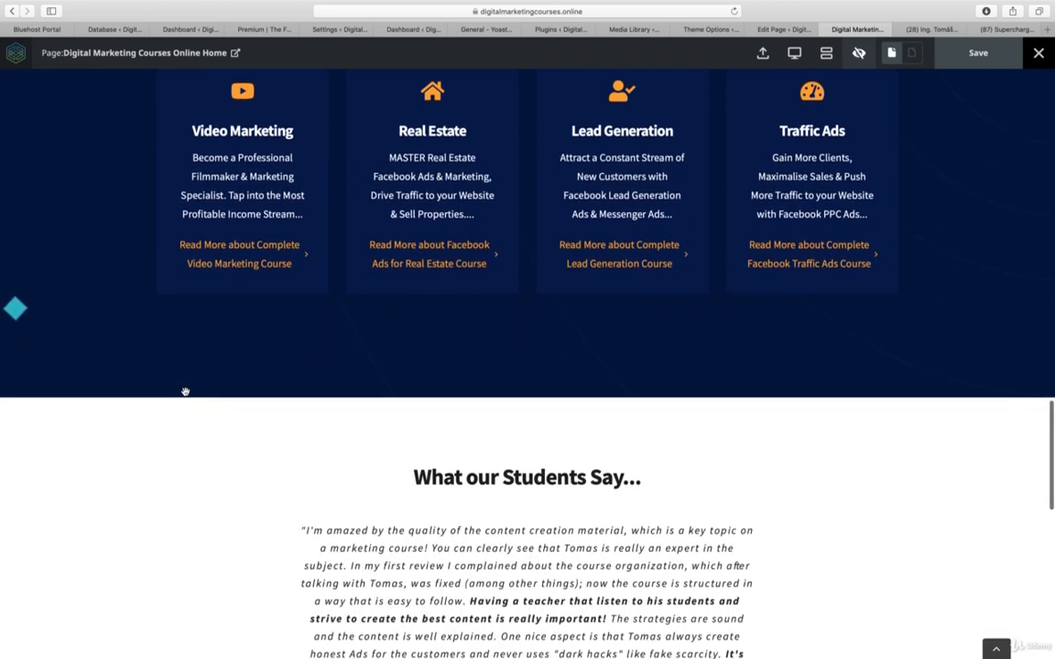
- Review the student testimonials, partner logos and What are you waiting for? section down to the footer, and return to the page top
scroll(185, 392, "down", 5)
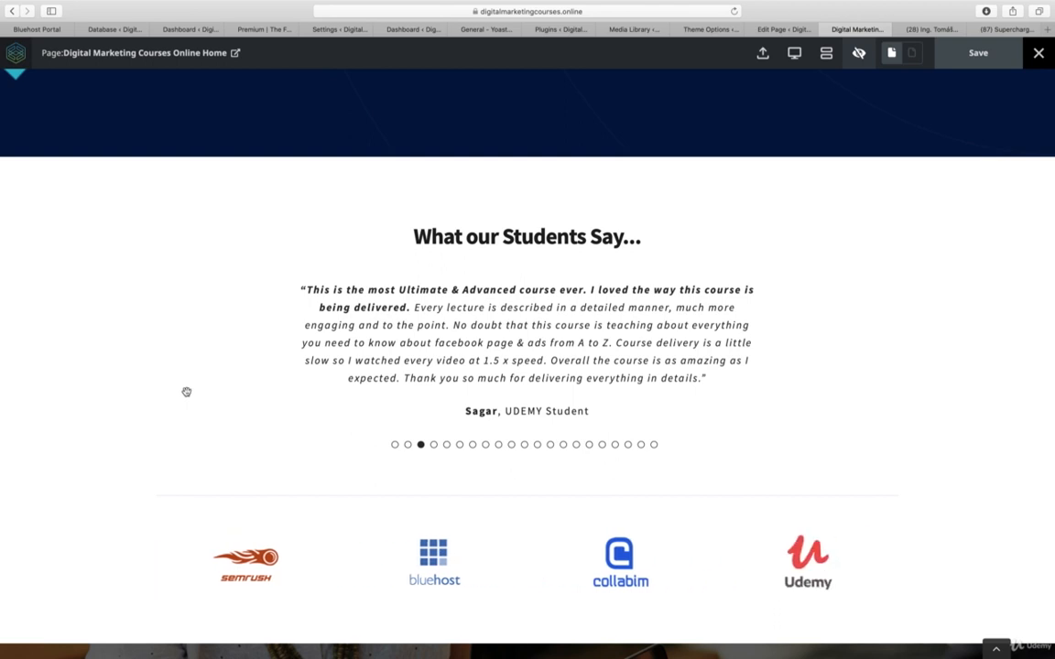
scroll(186, 393, "down", 3)
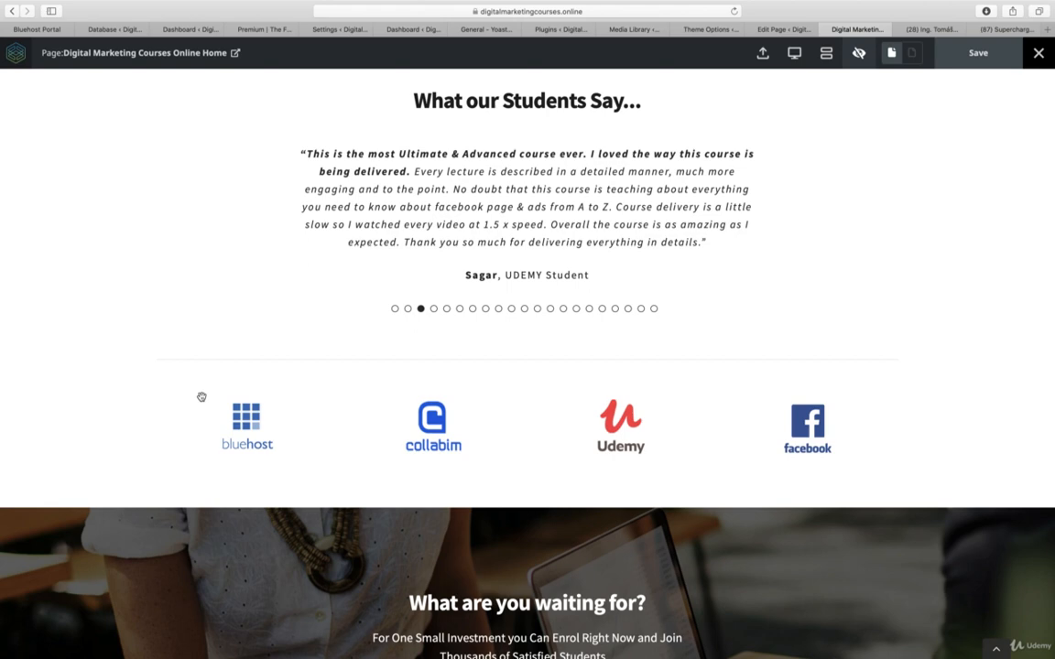
scroll(202, 396, "down", 5)
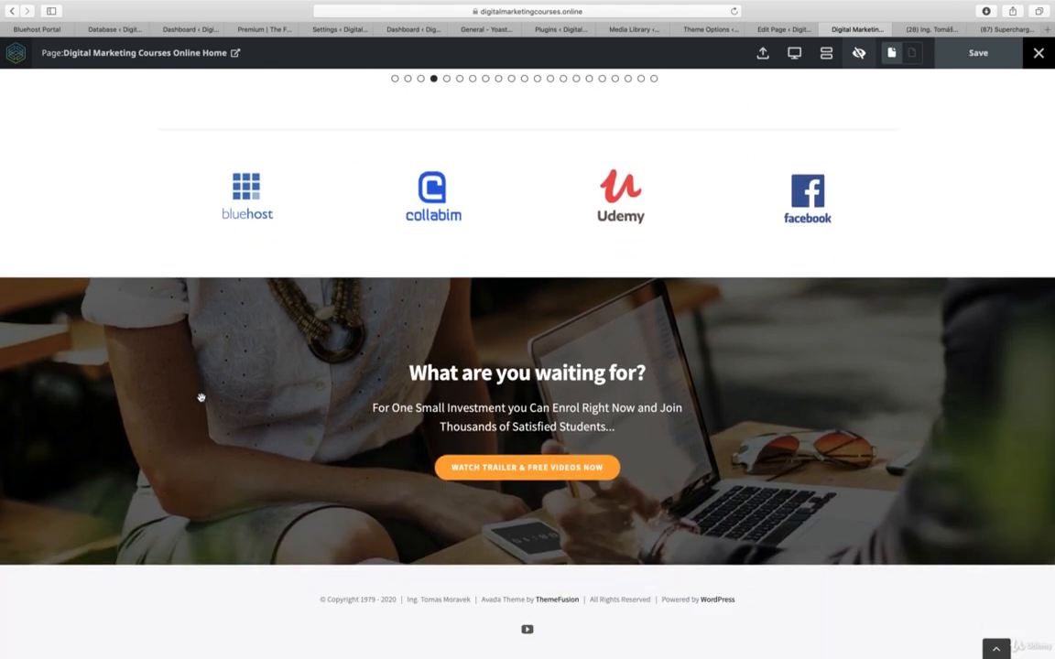
scroll(645, 249, "up", 20)
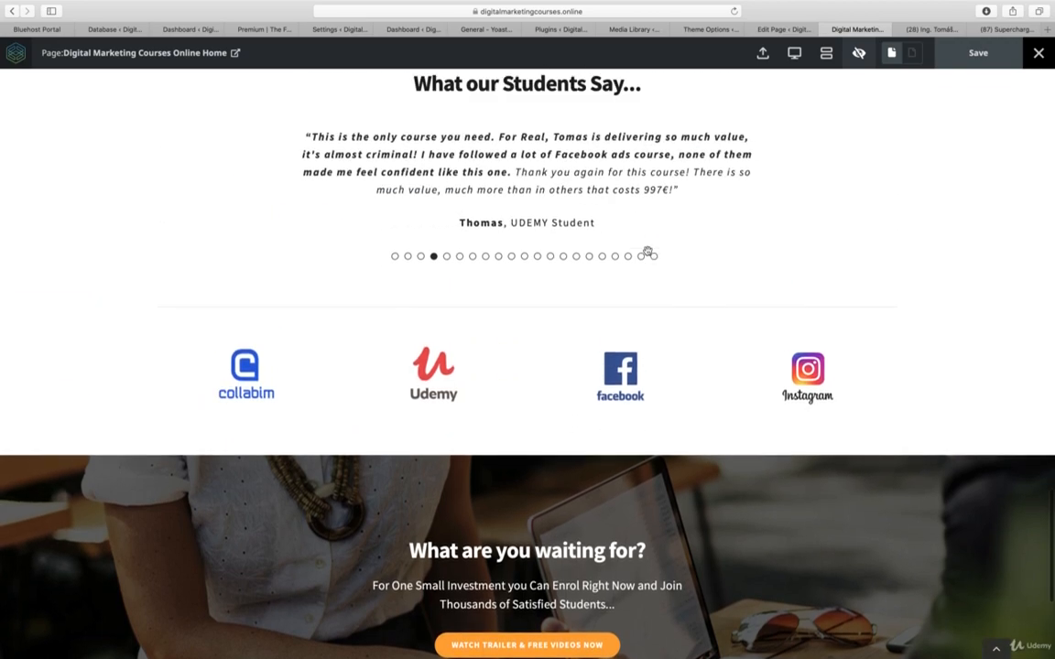
scroll(650, 254, "up", 3)
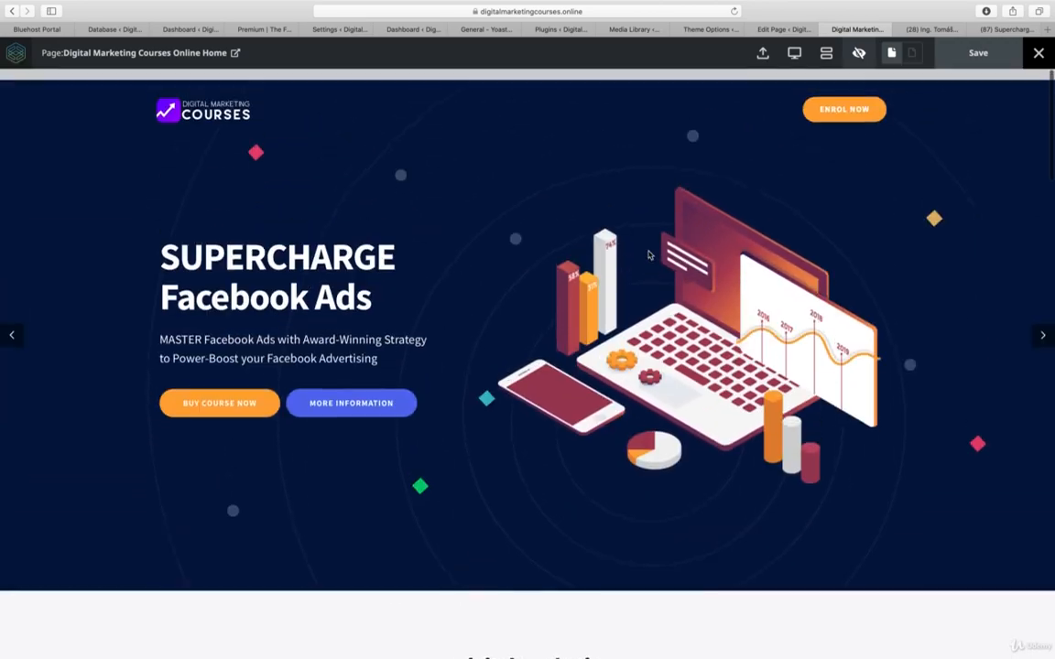
- Turn off preview mode to show the editing controls and go to the Become a Digital Marketing MASTER section
left_click(859, 54)
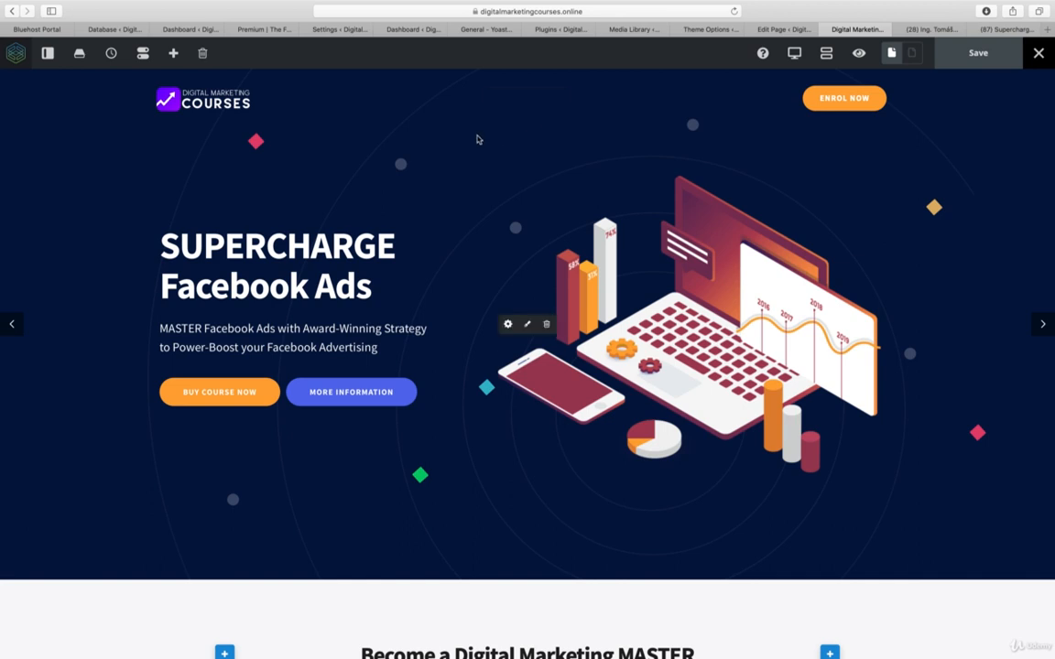
scroll(520, 356, "down", 1)
scroll(521, 356, "down", 5)
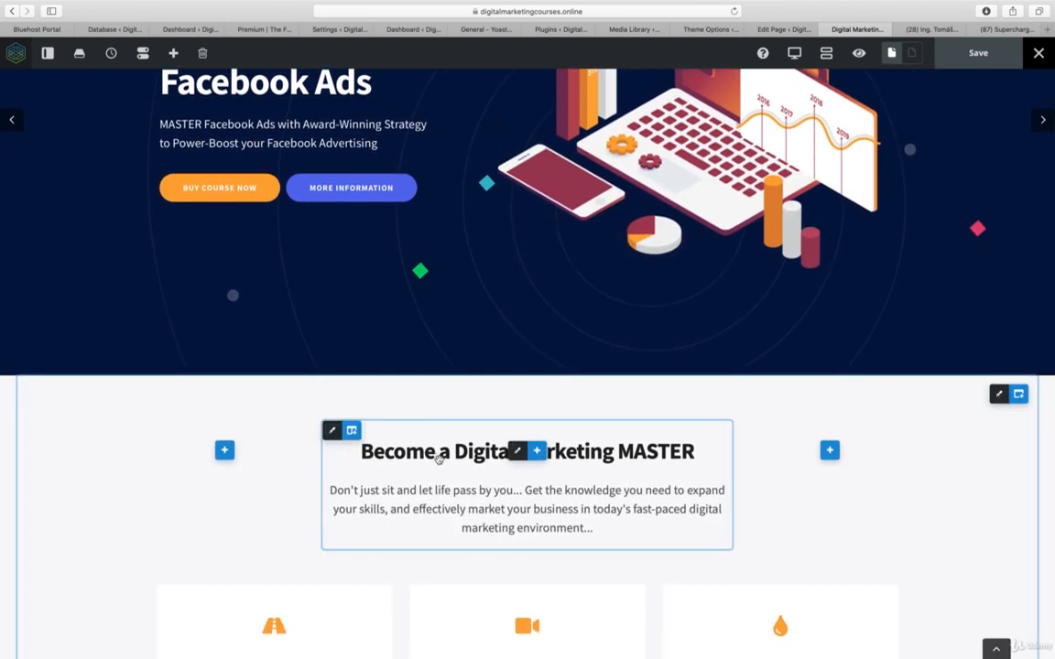
- Replace the word "marketing" before "environment" in the section's intro paragraph with "business"
left_click(495, 509)
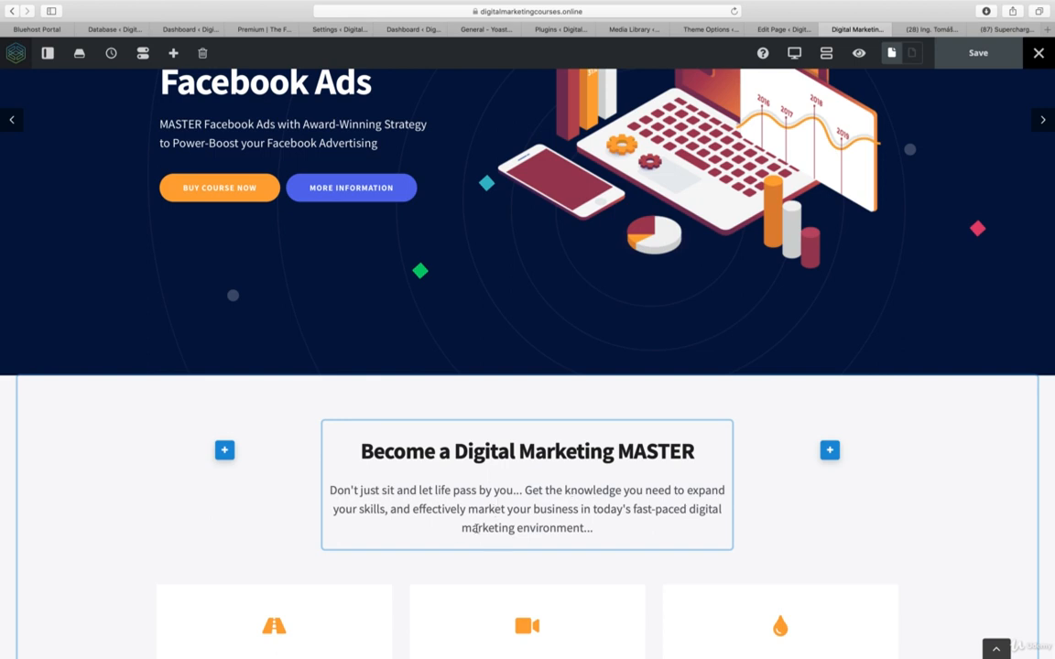
double_click(475, 528)
type("busi")
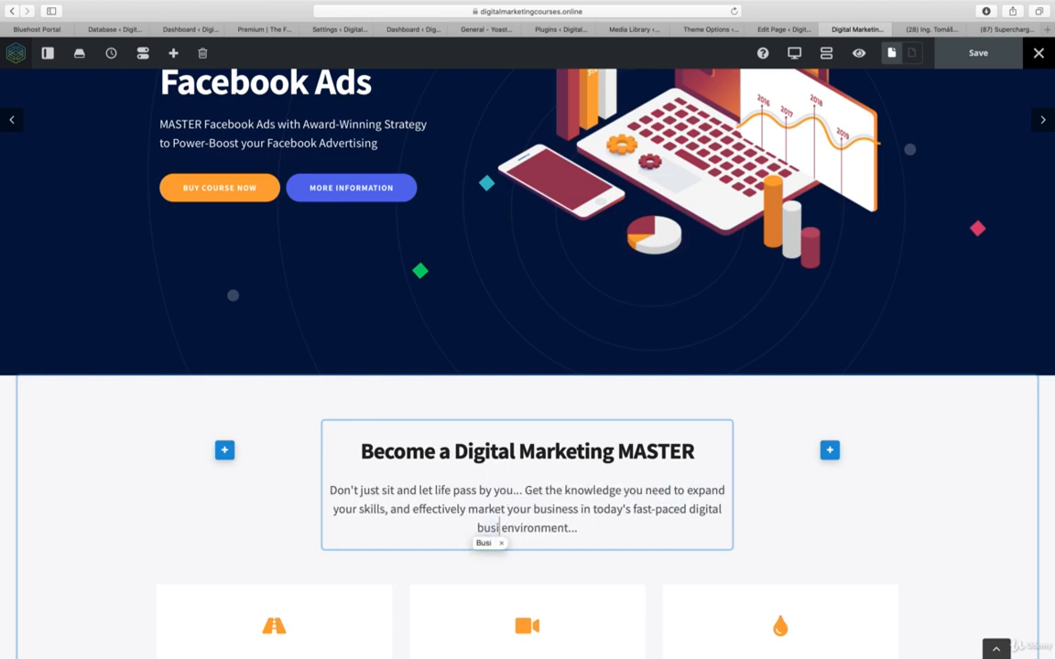
type("ness")
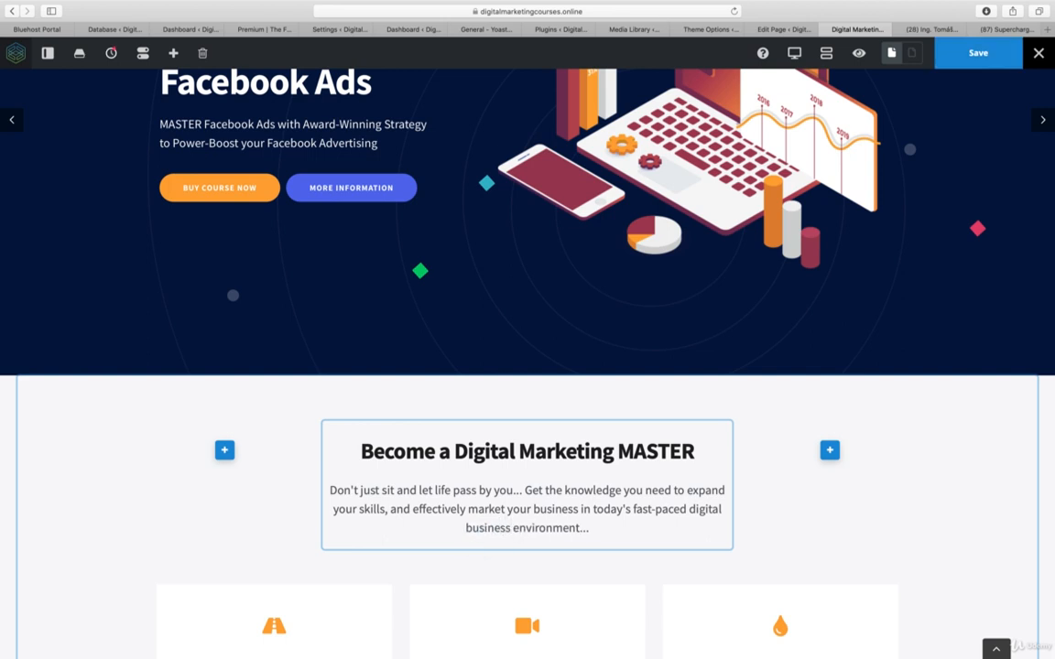
- Delete "business" from the intro paragraph and put "marketing" back before "environment"
key("BackSpace")
key("BackSpace")
key("BackSpace")
key("BackSpace")
key("BackSpace")
key("BackSpace")
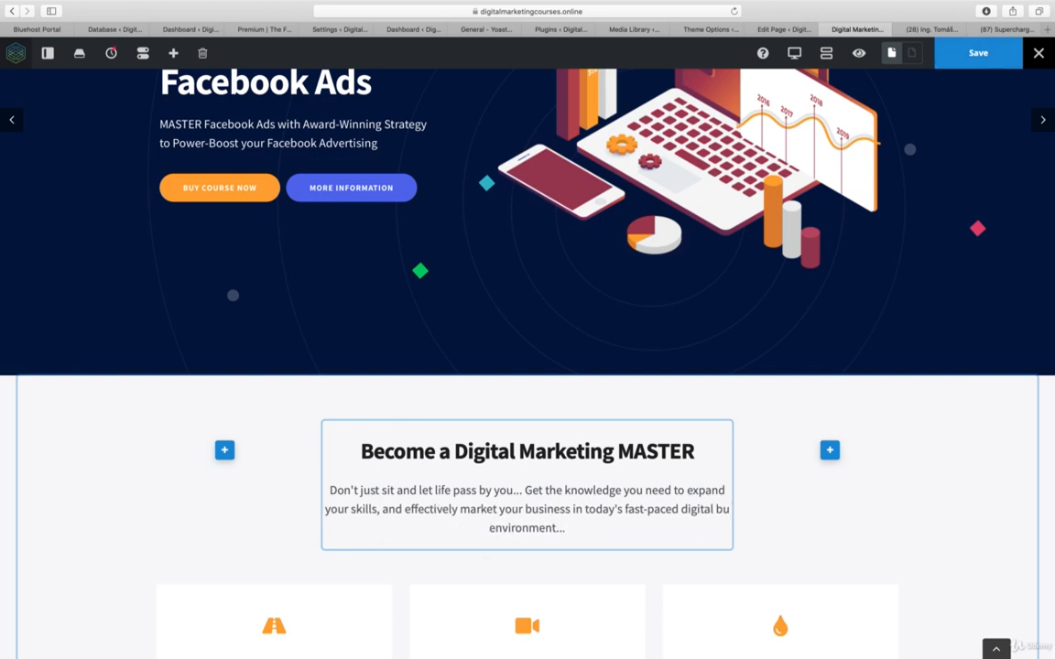
key("BackSpace")
key("BackSpace")
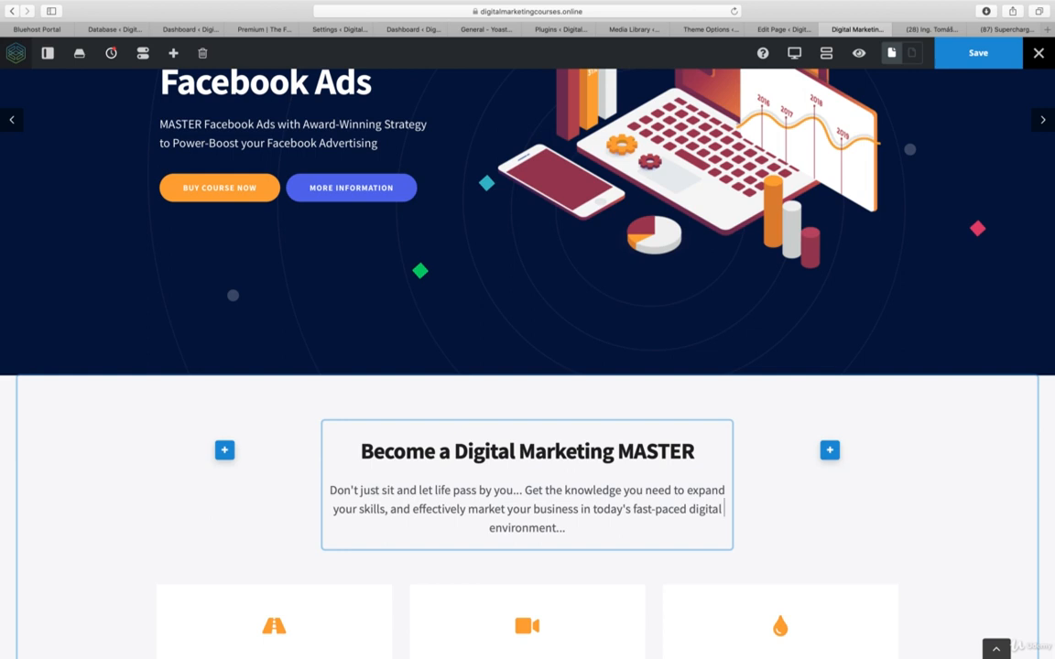
type("marketing")
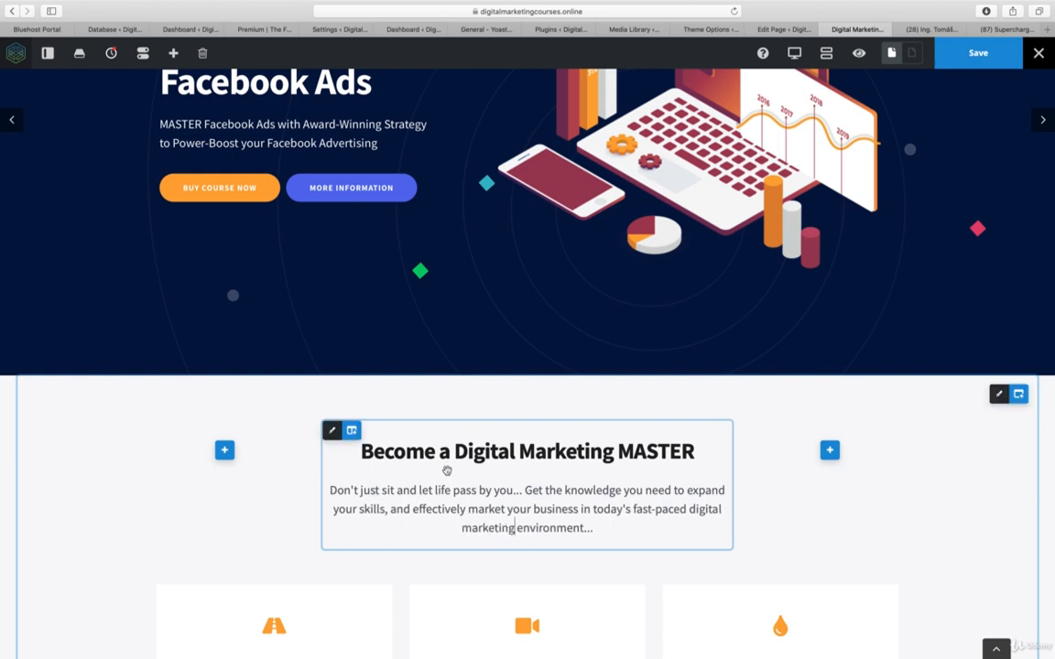
- Search the icons for "success" in the Help you Succeed content box options, and leave with the search cleared
scroll(448, 471, "down", 4)
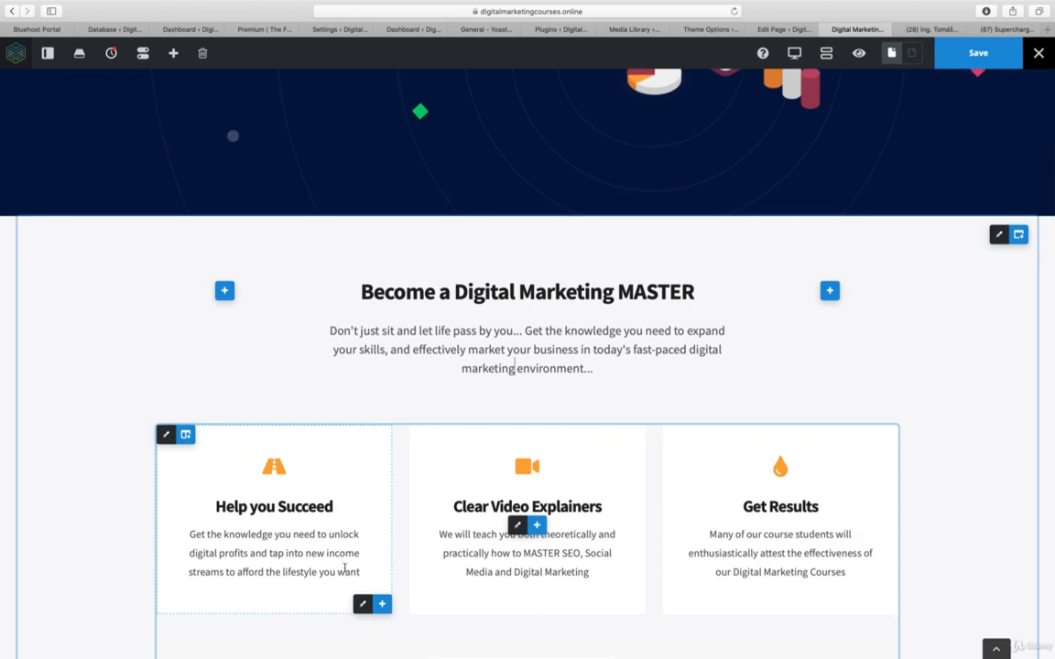
mouse_move(363, 606)
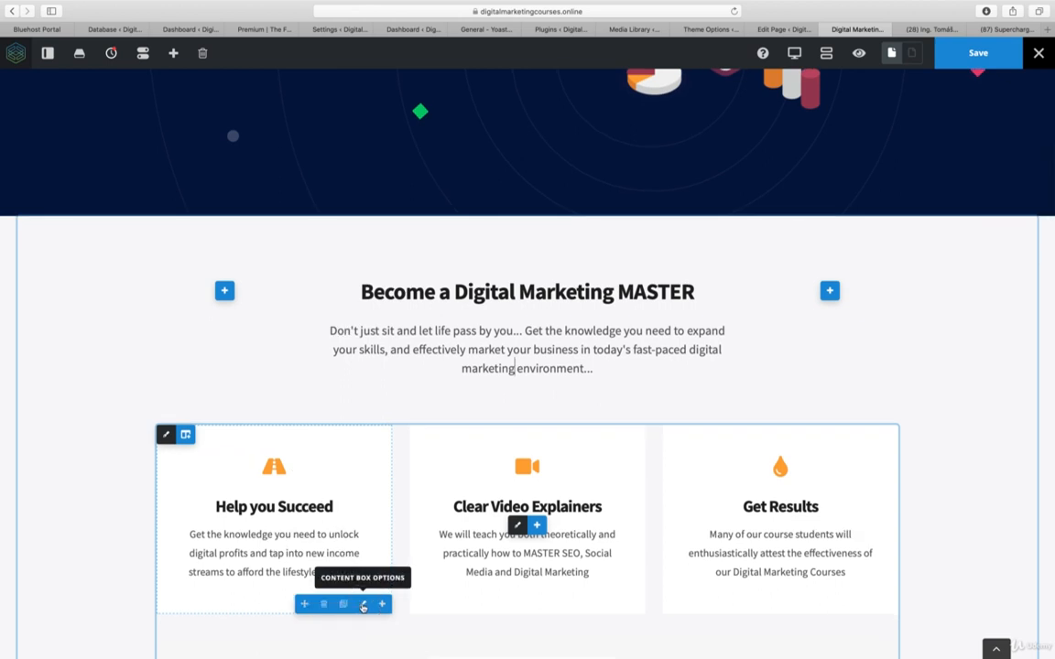
left_click(363, 606)
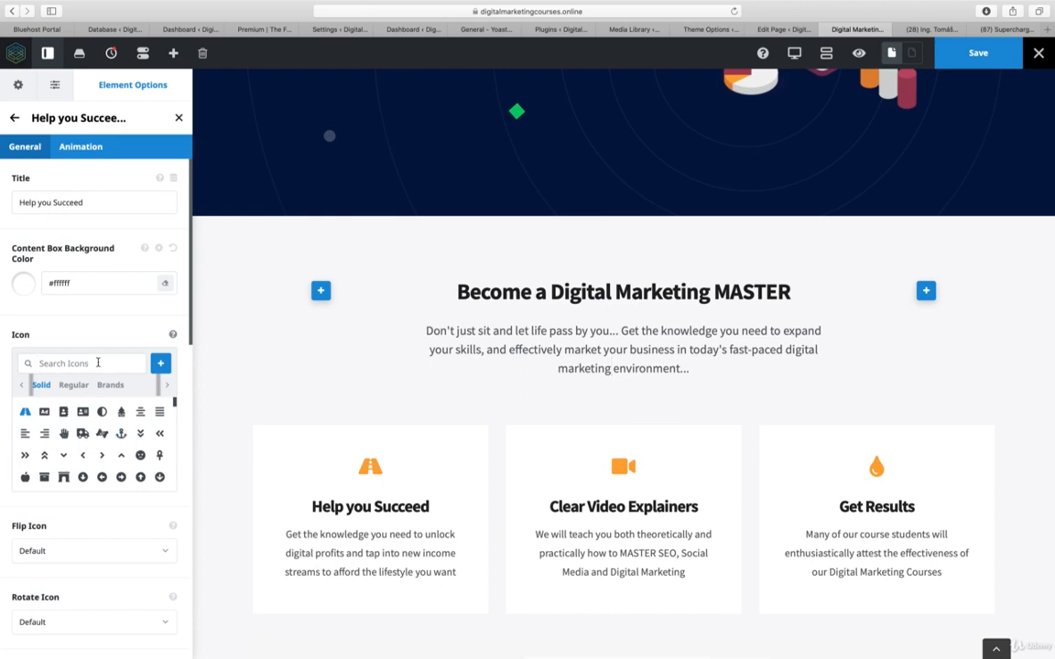
type("success")
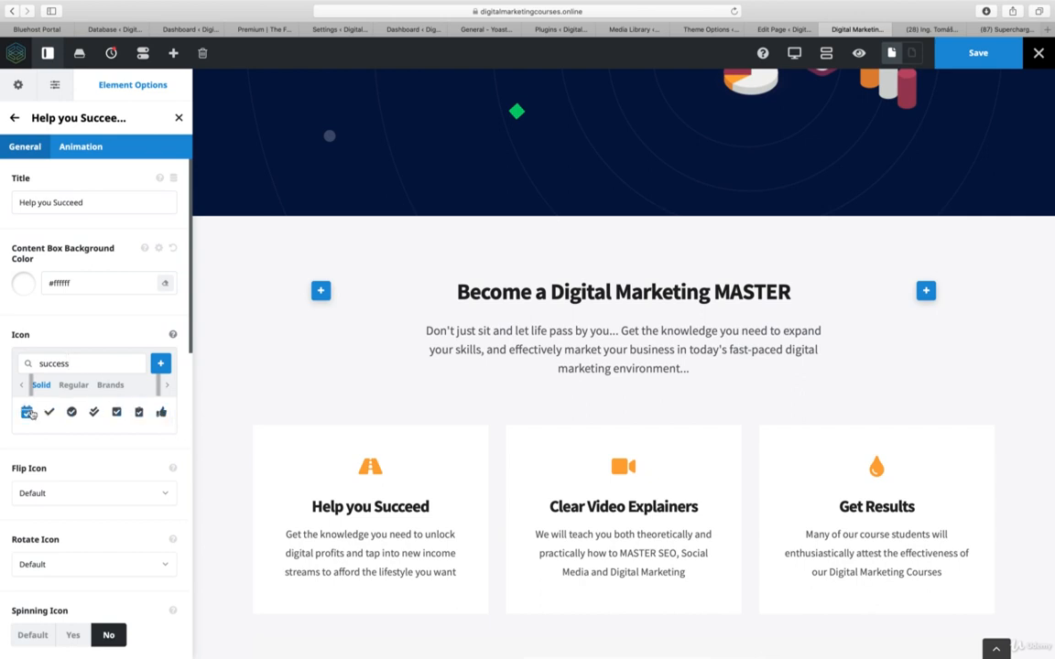
left_click_drag(90, 364, 35, 363)
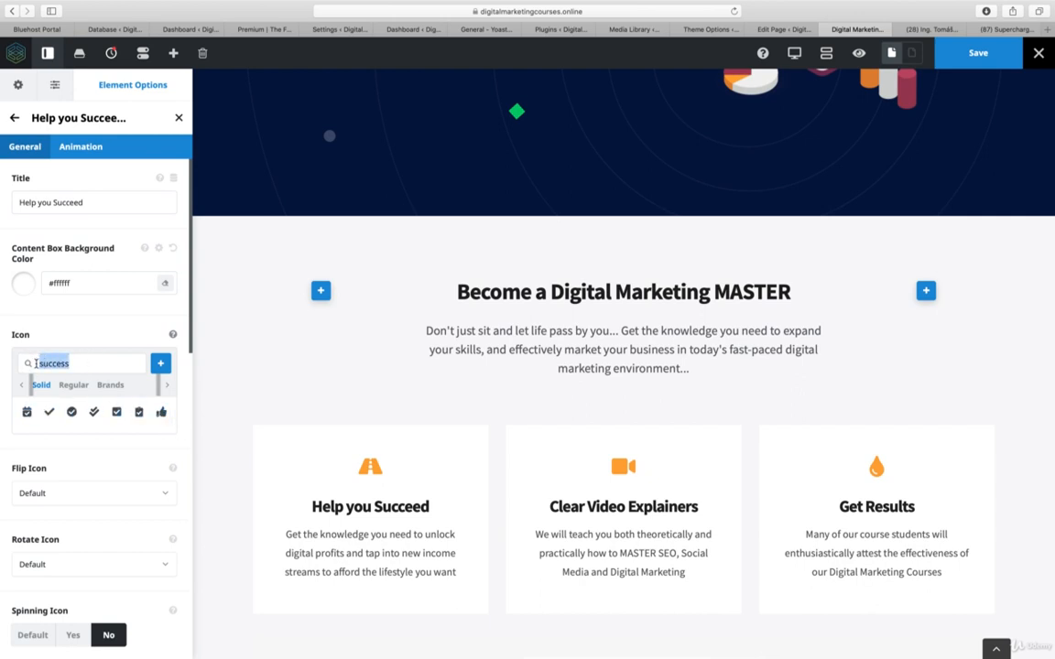
key("BackSpace")
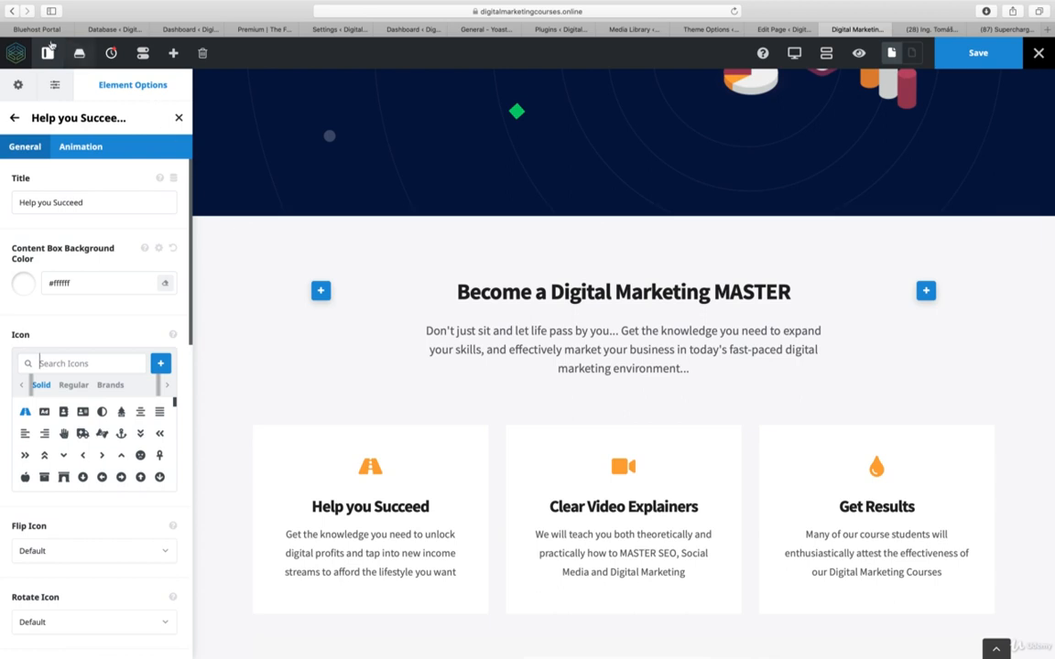
left_click(50, 54)
- Open the image options for the desk and computer picture below the three feature boxes
scroll(441, 365, "down", 3)
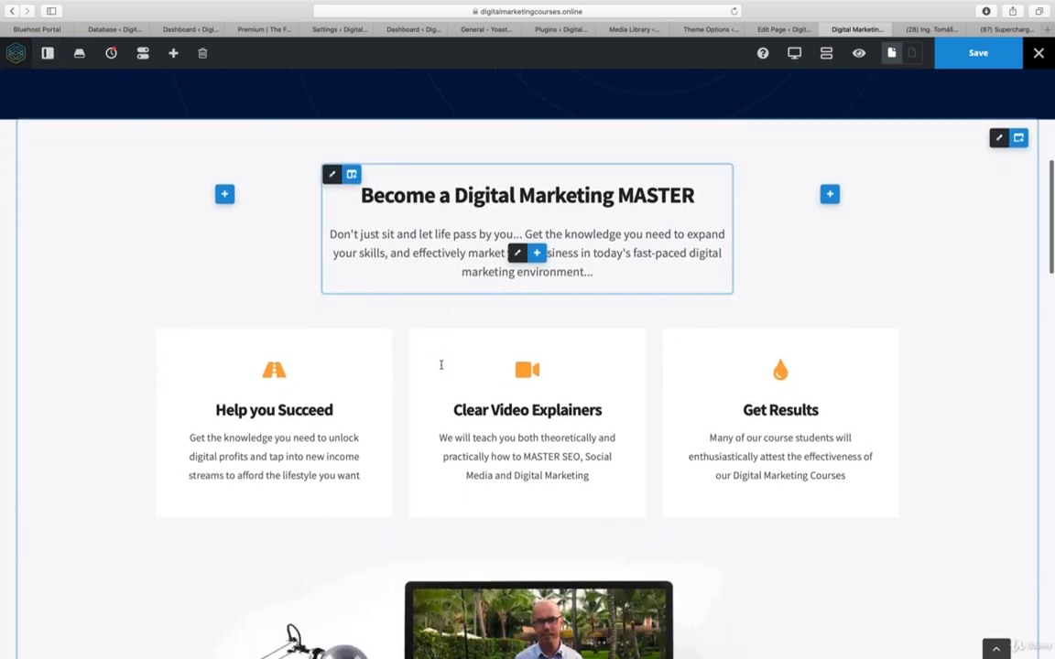
scroll(441, 364, "down", 5)
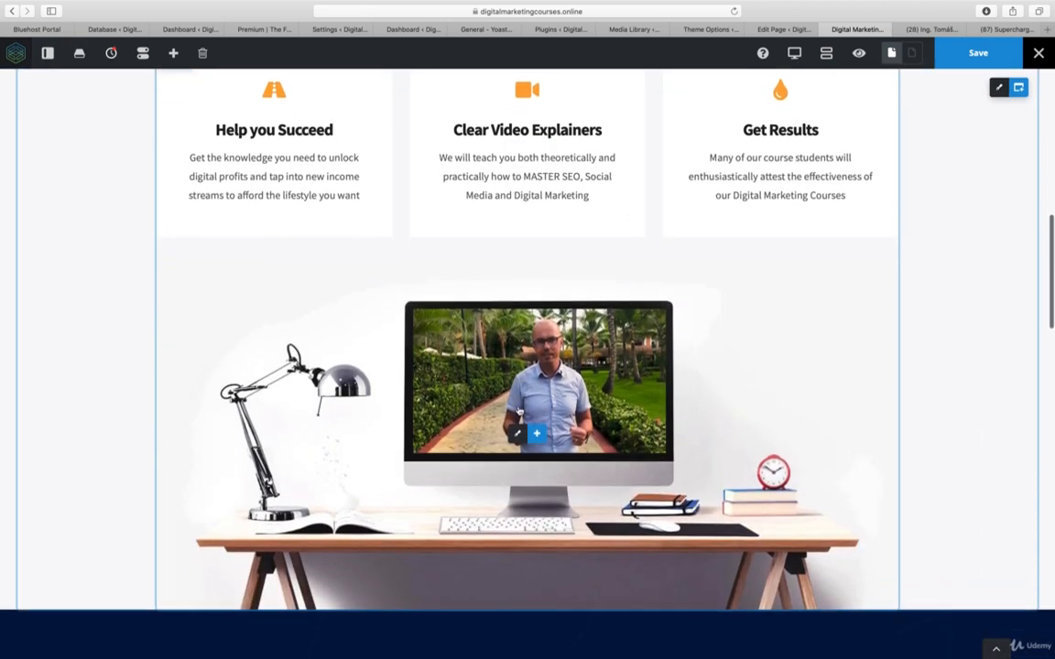
mouse_move(525, 442)
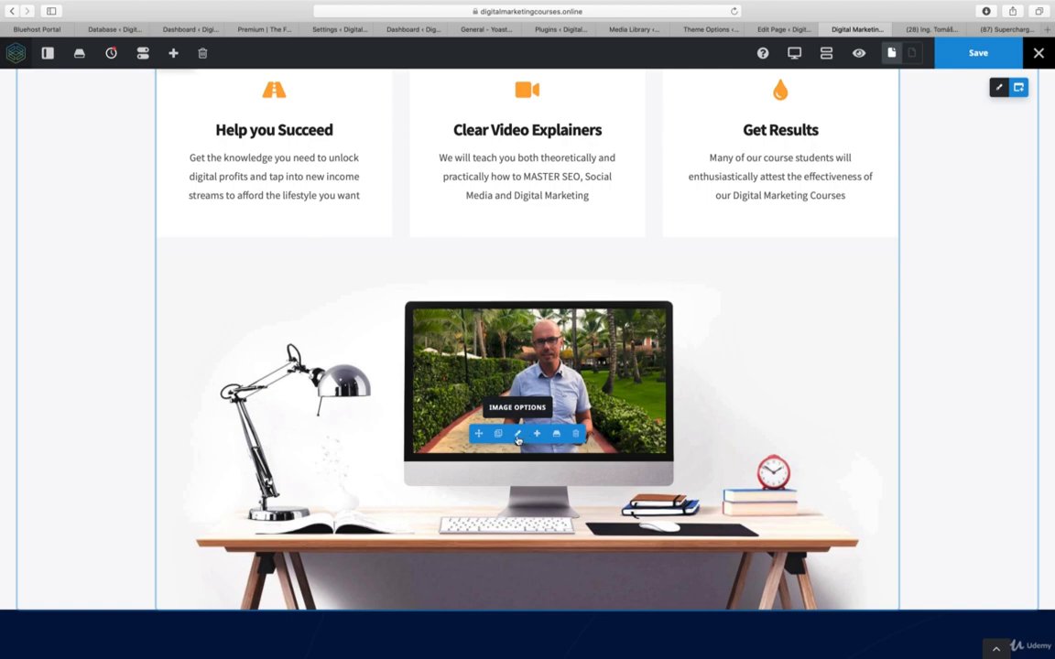
left_click(517, 435)
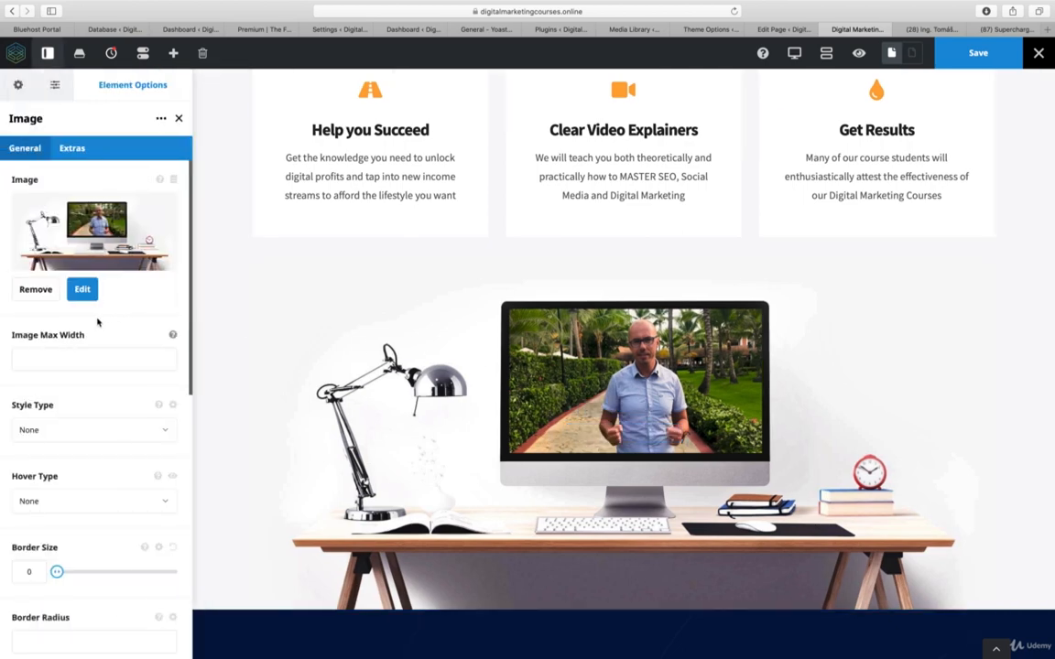
- Check the media library and file upload chooser for replacing the desk image, and close them without choosing a file
left_click(81, 289)
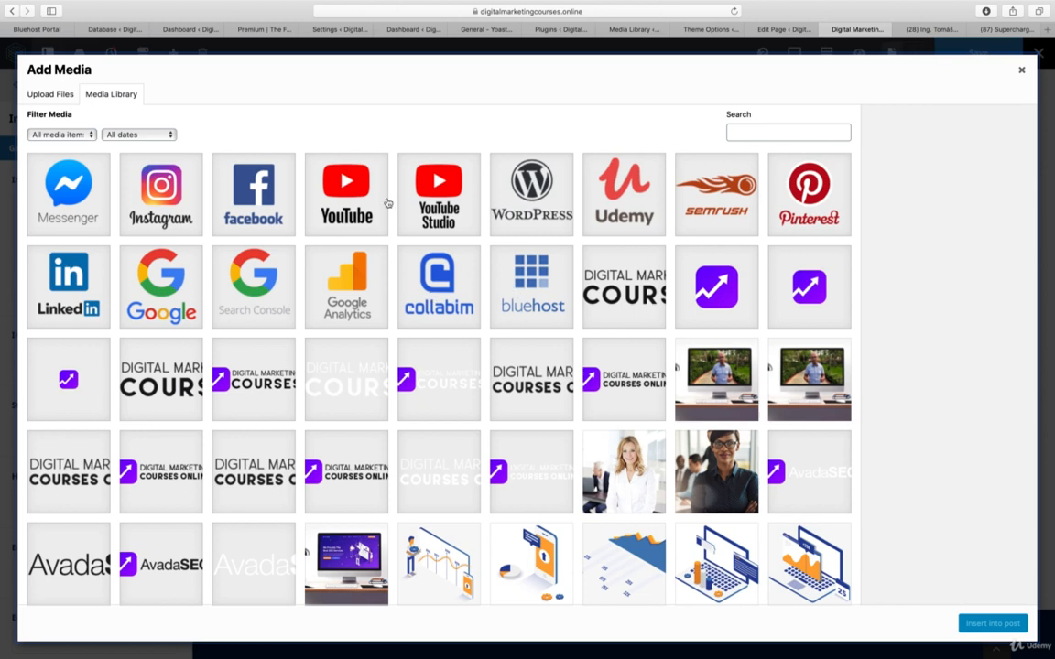
left_click(52, 93)
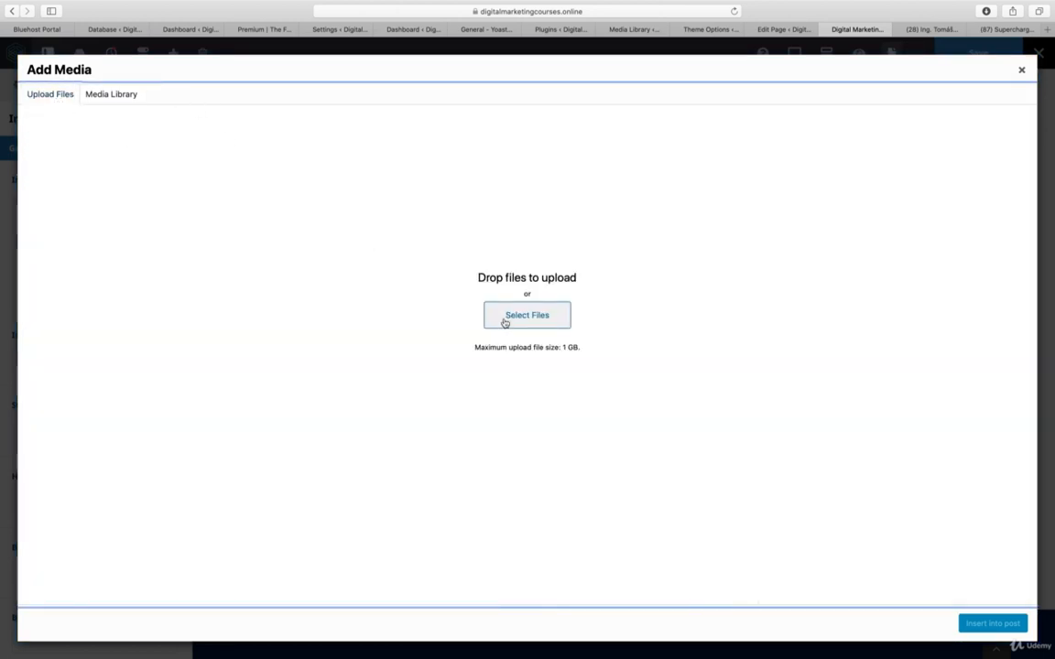
left_click(504, 319)
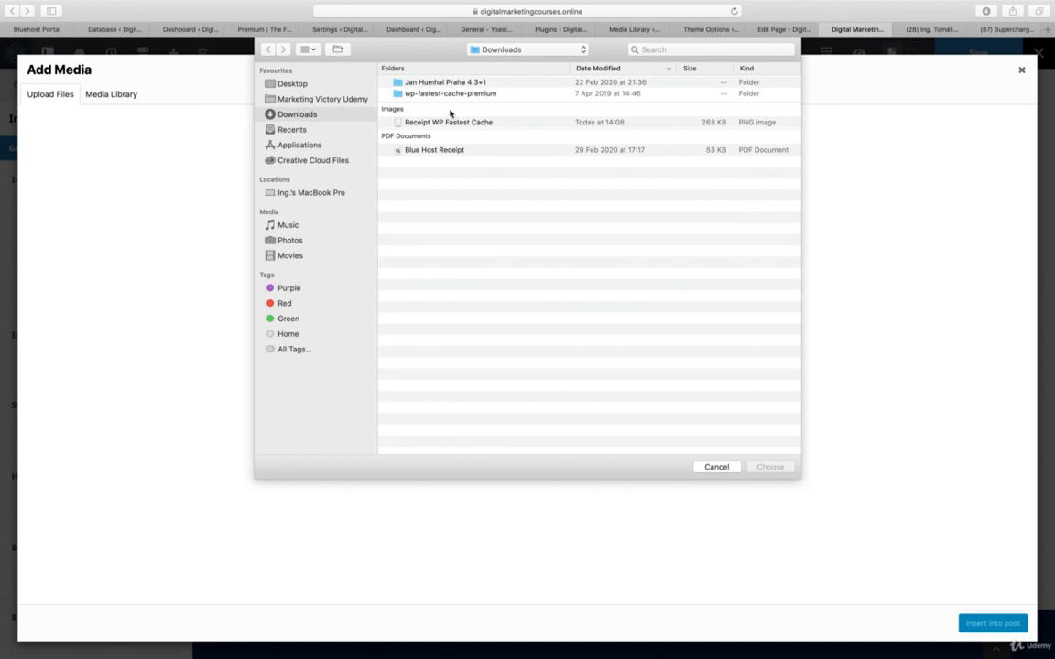
left_click(717, 468)
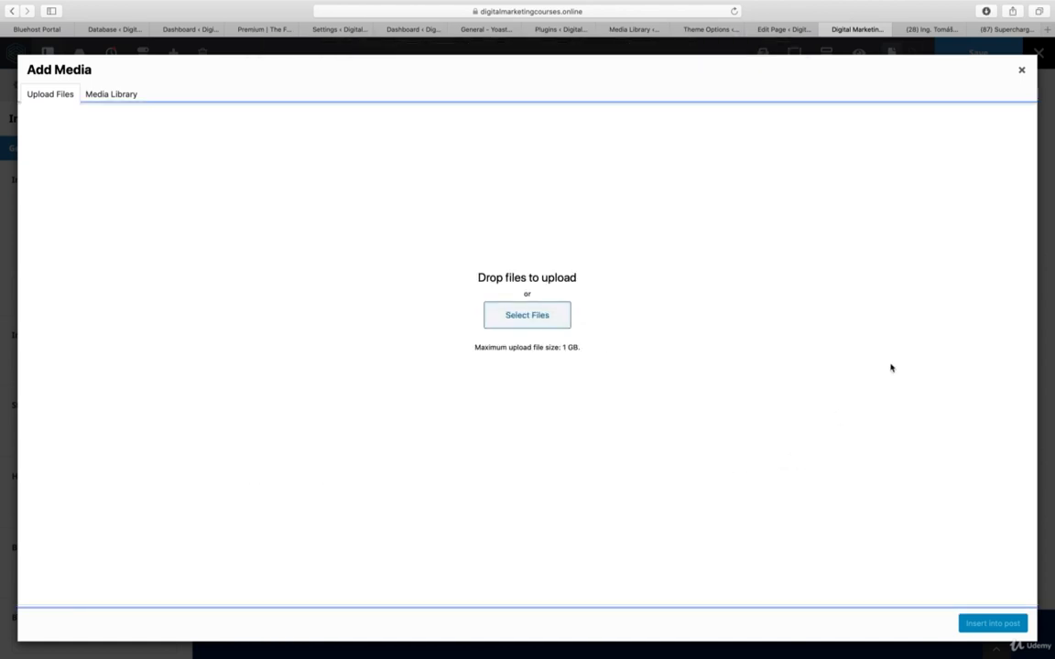
left_click(1020, 71)
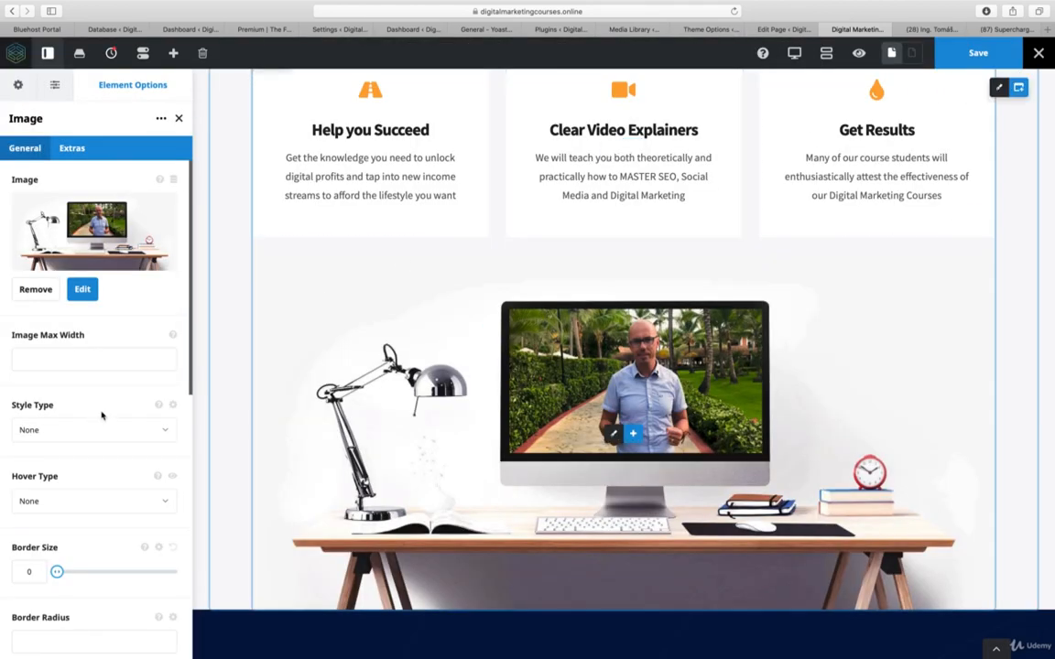
- Review the desk image's style, border, alignment and lightbox settings, its alt text and its picture link URL
scroll(106, 416, "down", 2)
scroll(105, 416, "down", 4)
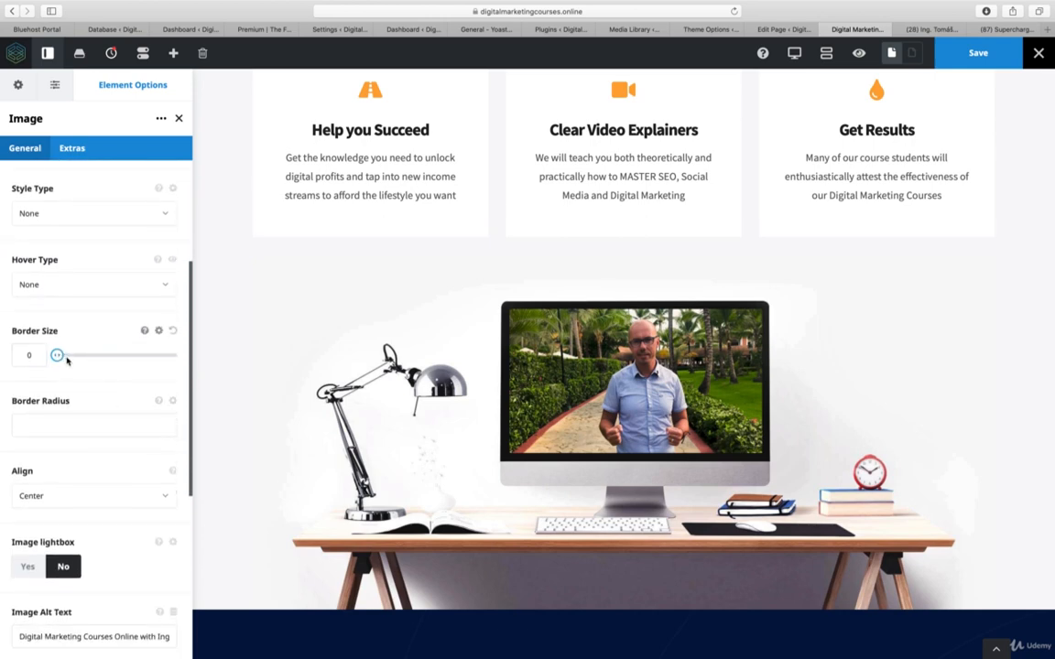
scroll(67, 360, "down", 6)
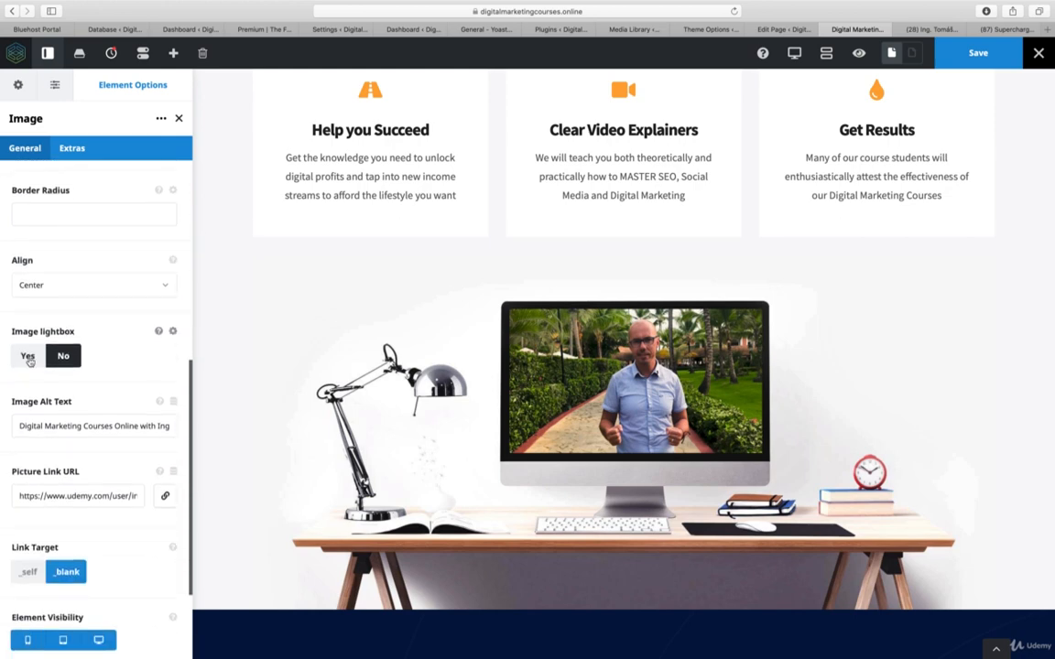
left_click(89, 425)
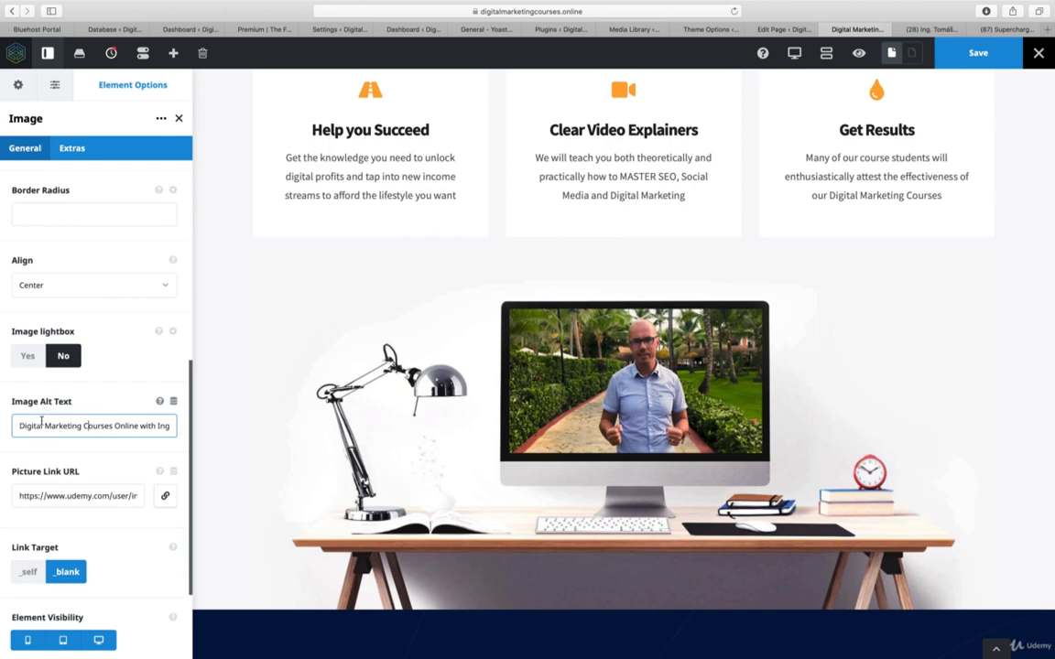
left_click(120, 496)
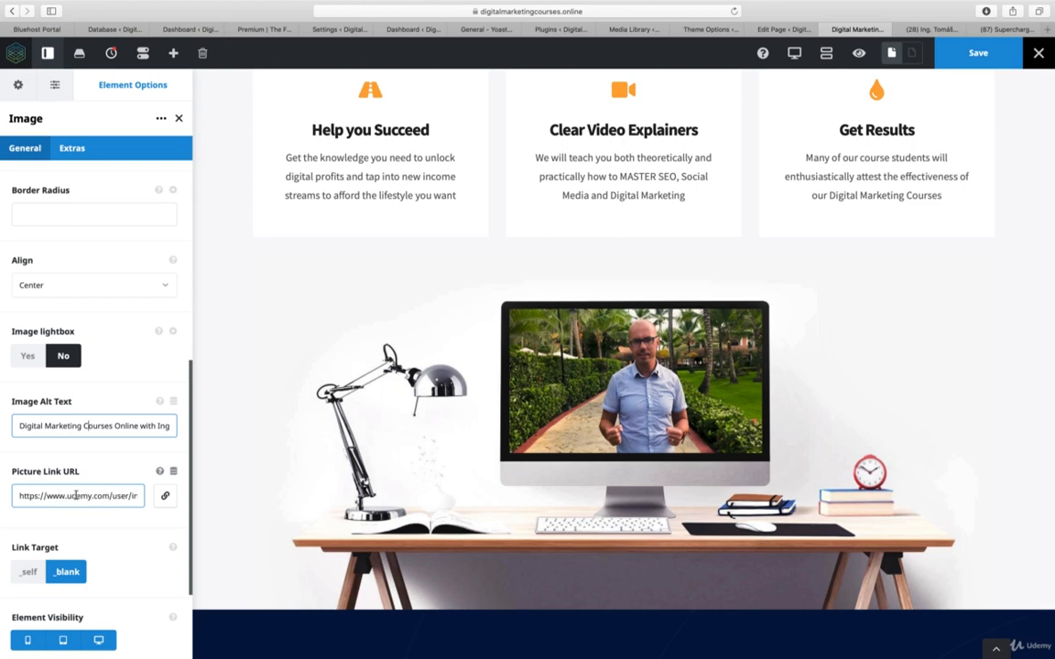
left_click(99, 527)
- Switch the desk image's link target to _self and set it back to _blank
scroll(98, 528, "down", 2)
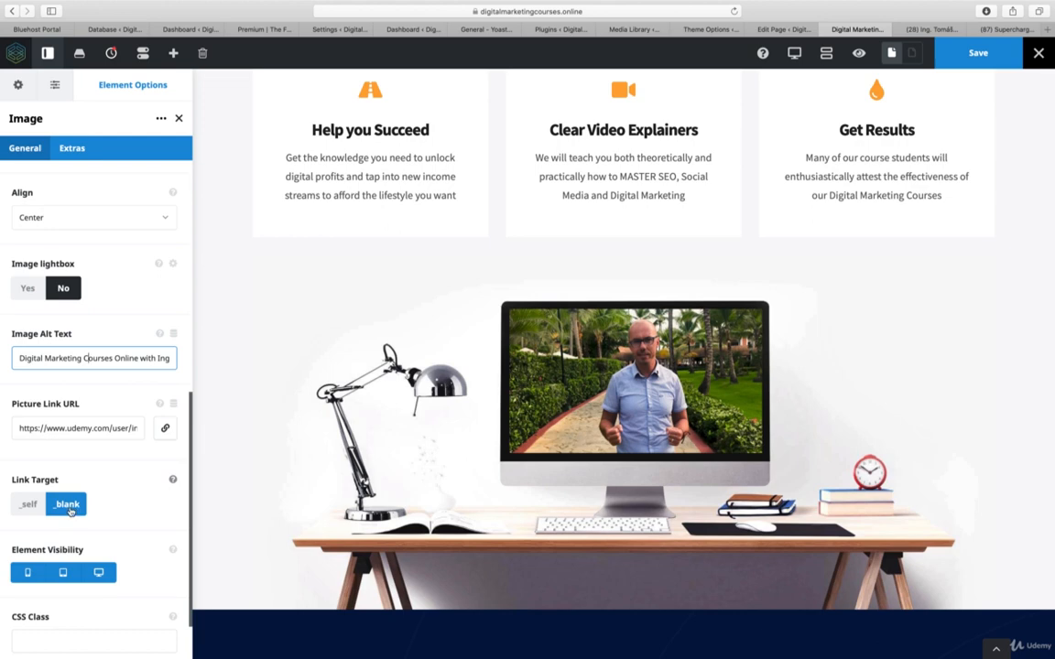
left_click(34, 509)
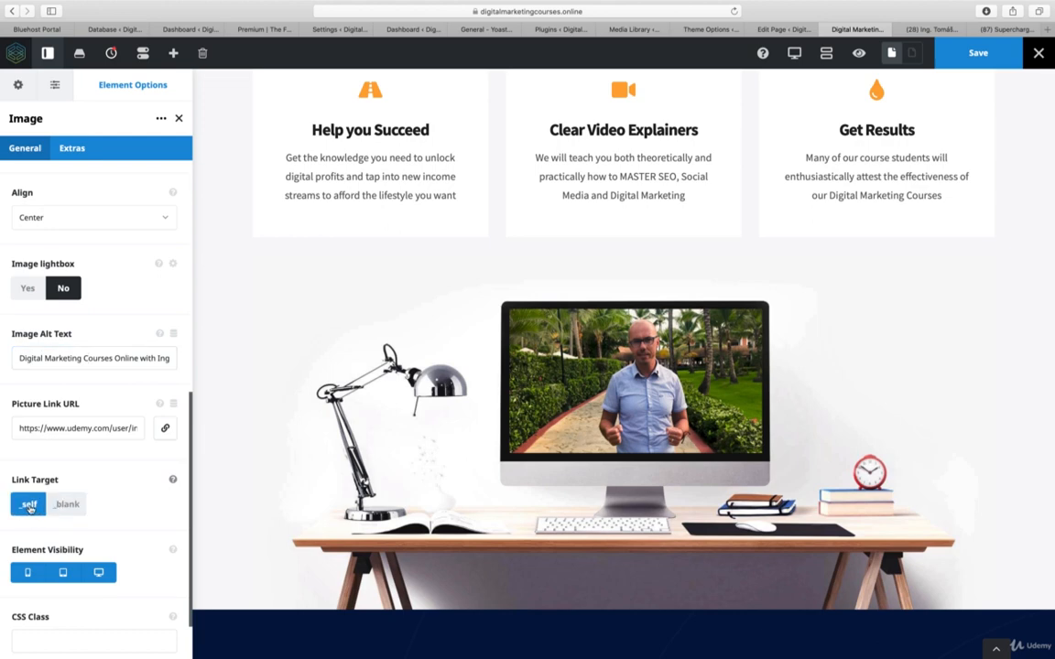
left_click(62, 505)
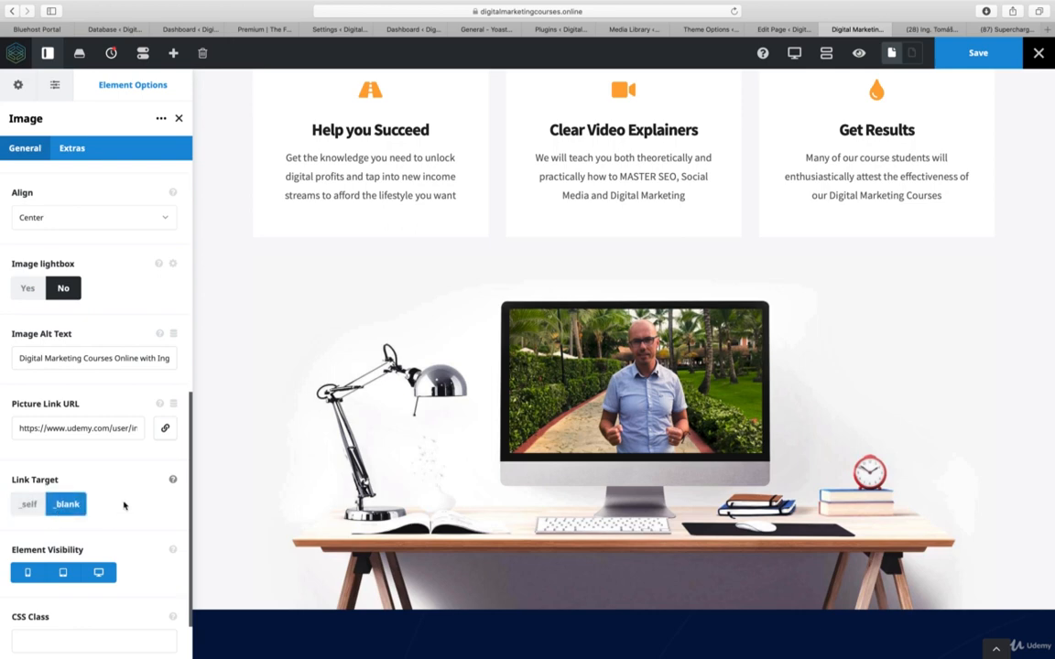
- Hide the image options and open the Digital Marketing content box options in the Follow Blueprints to Success section
scroll(125, 507, "down", 2)
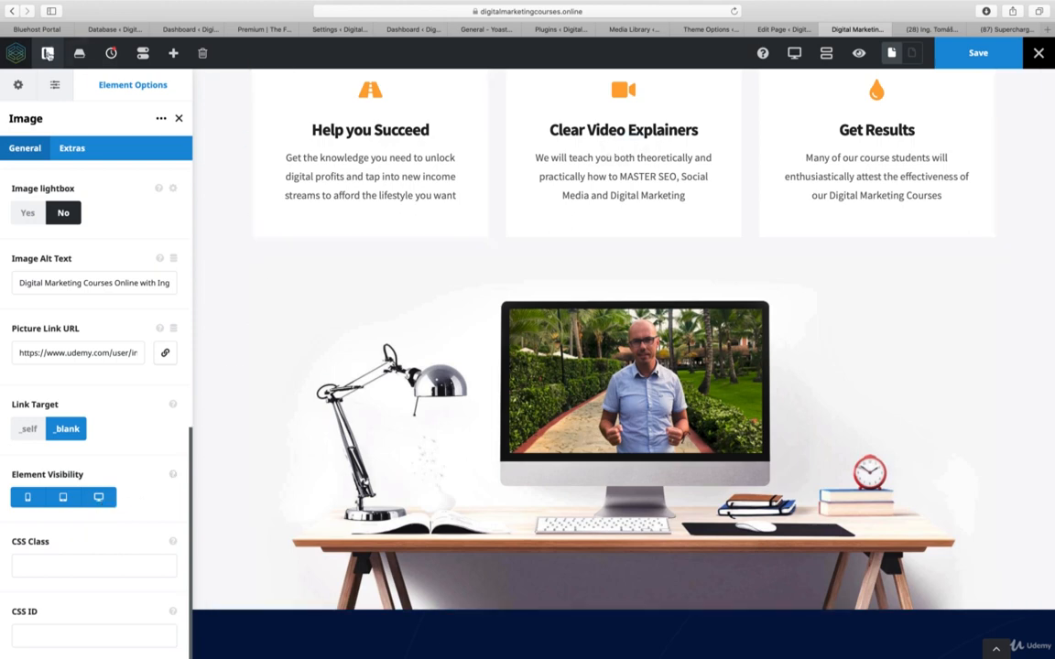
left_click(47, 53)
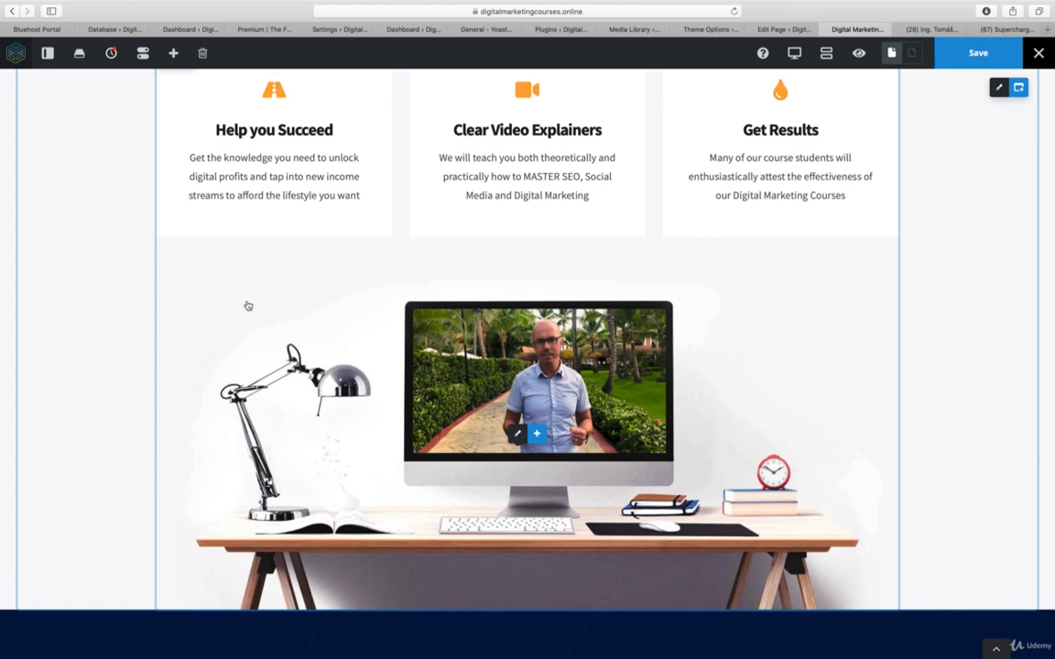
scroll(248, 305, "down", 10)
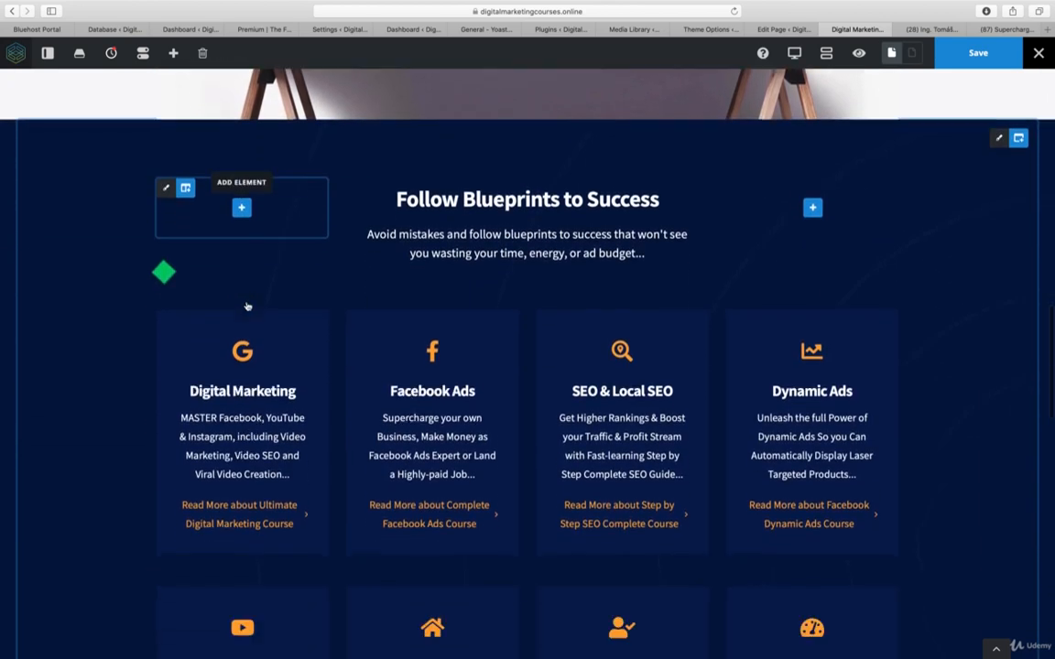
scroll(247, 305, "down", 2)
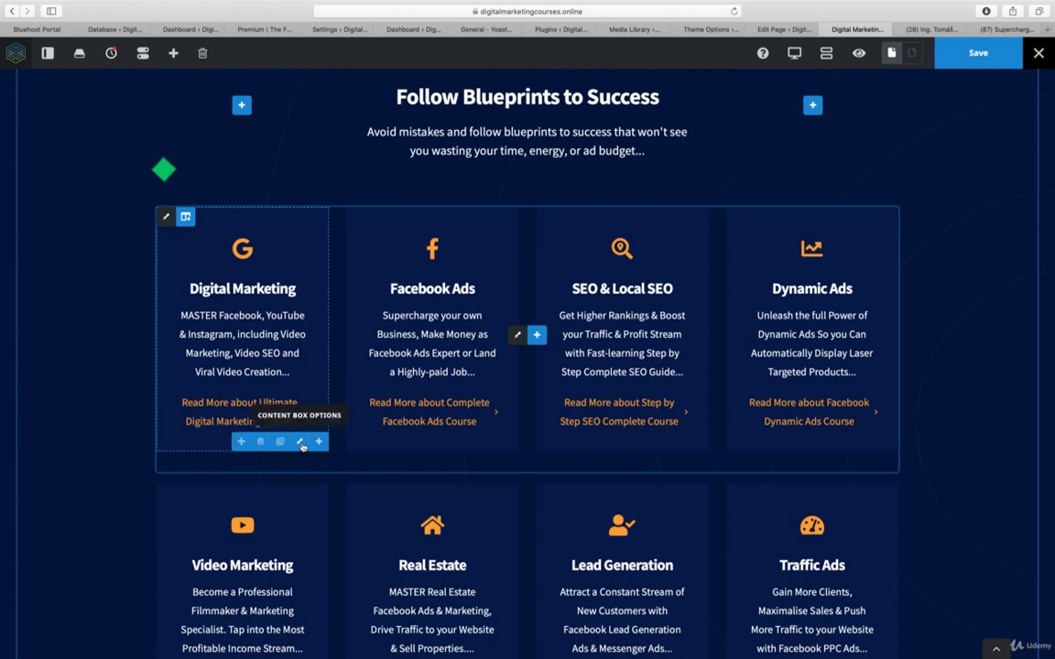
left_click(300, 442)
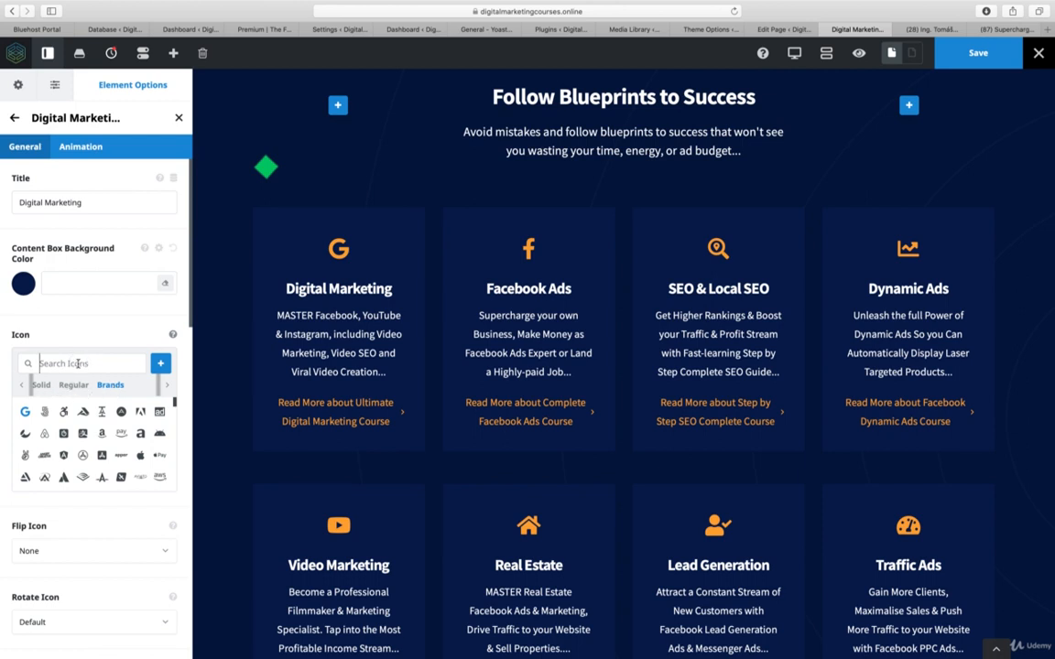
- Search the Digital Marketing box's icon picker for google icons and for facebook icons
type("google")
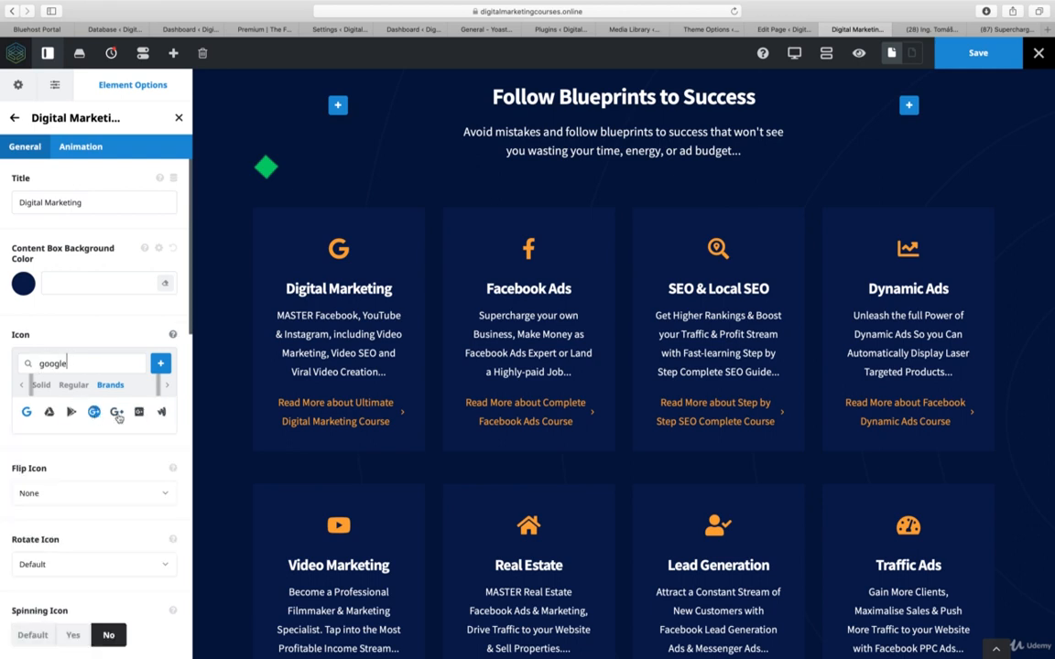
left_click_drag(71, 364, 38, 364)
type("facebook")
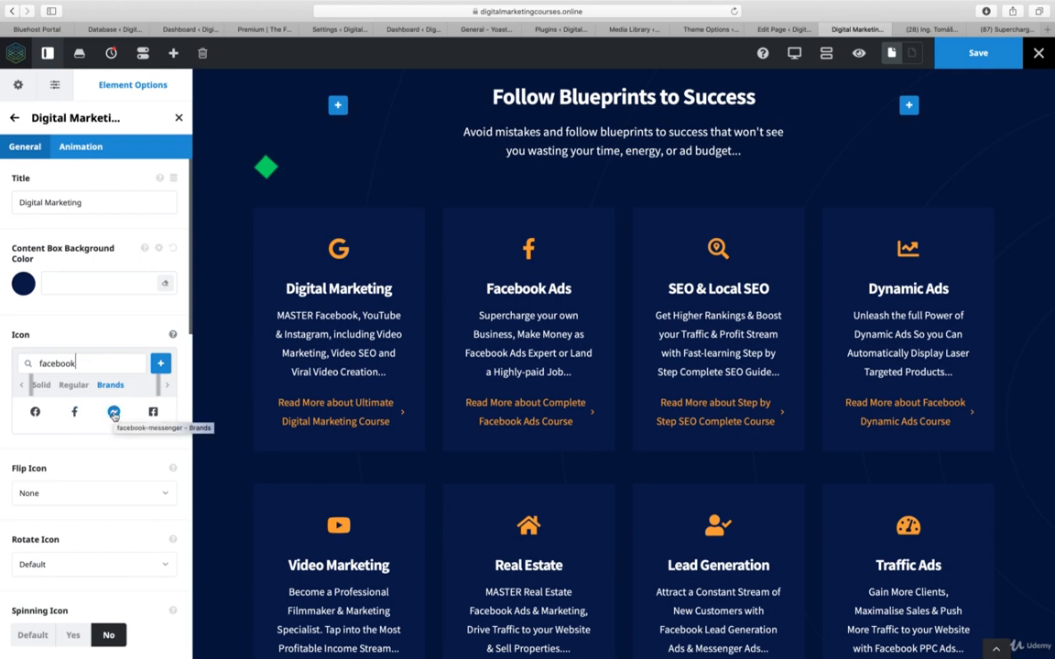
- Try the plain Facebook, Messenger and square Facebook icons on the Digital Marketing box, and restore its Google G icon
left_click_drag(87, 363, 35, 363)
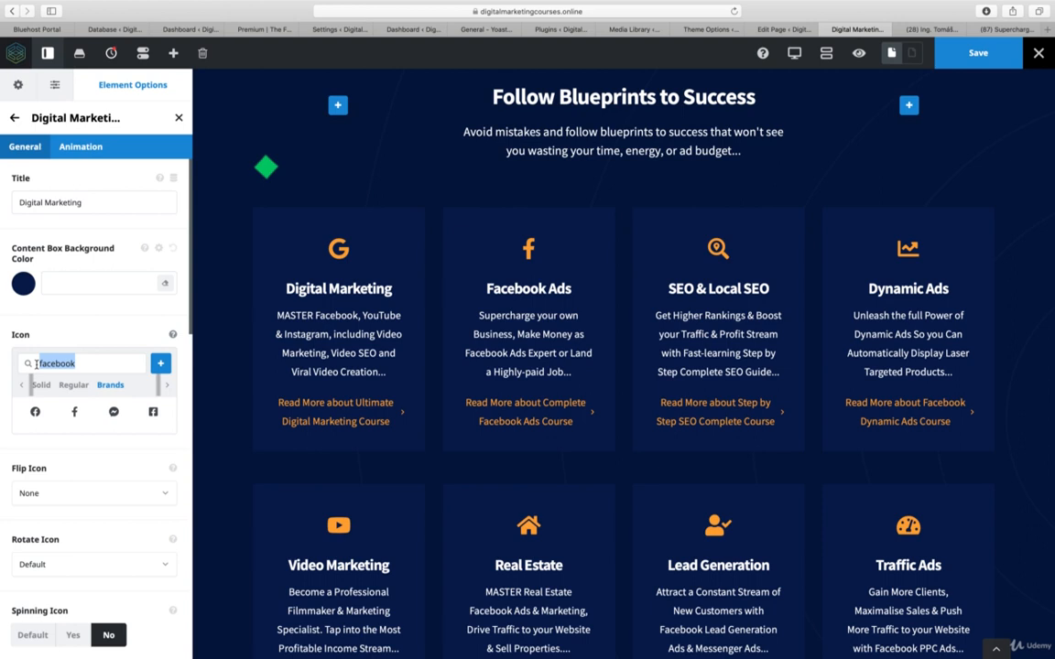
left_click(76, 413)
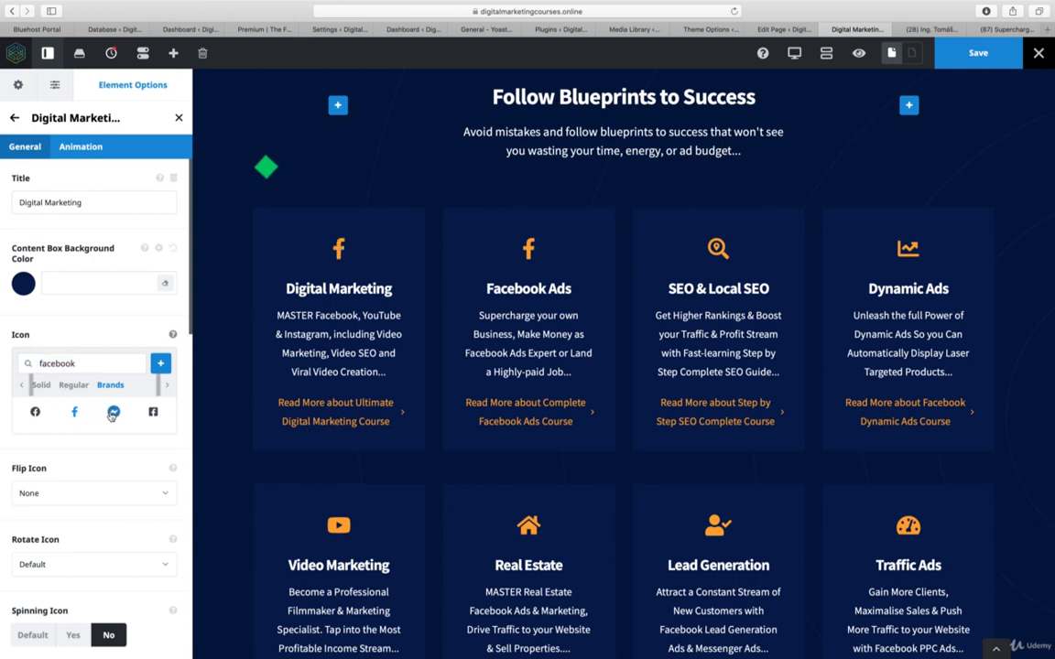
left_click(113, 412)
left_click(150, 414)
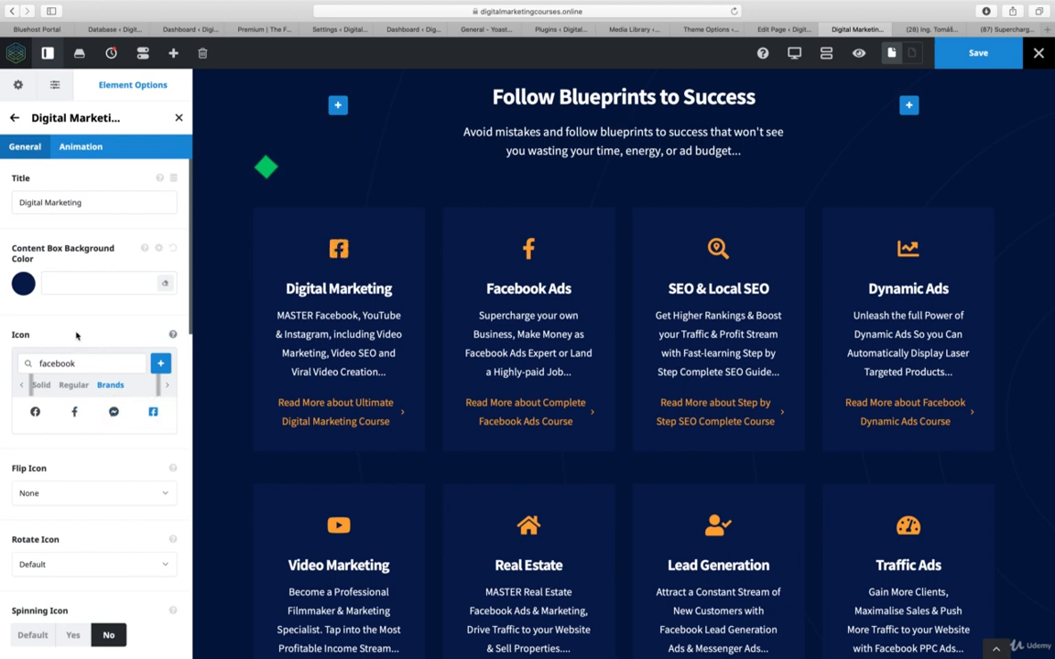
left_click_drag(83, 363, 26, 363)
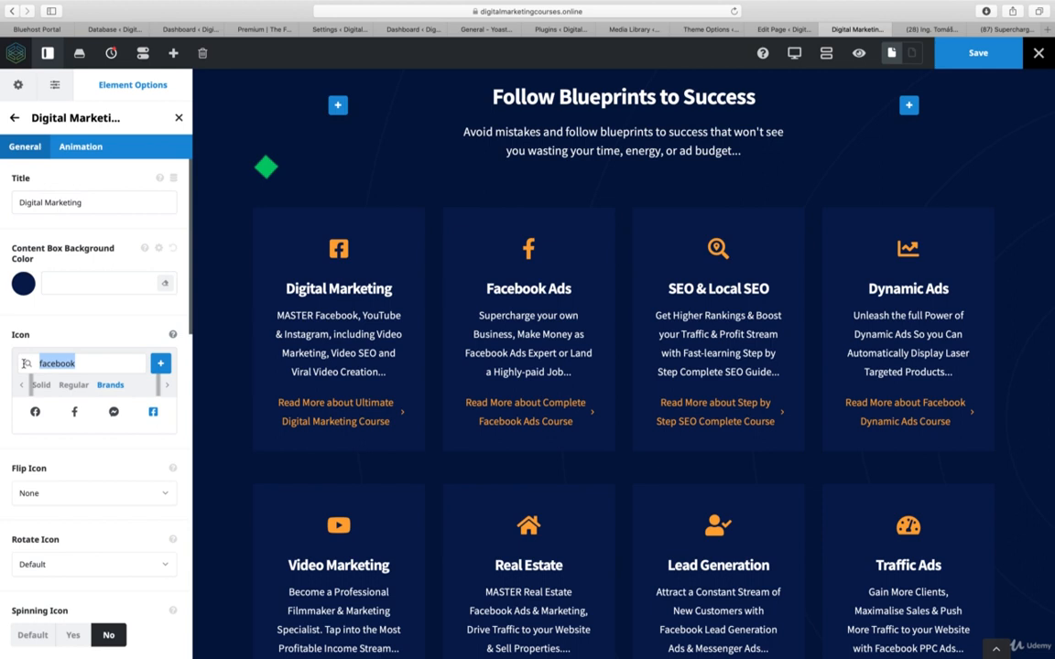
type("google")
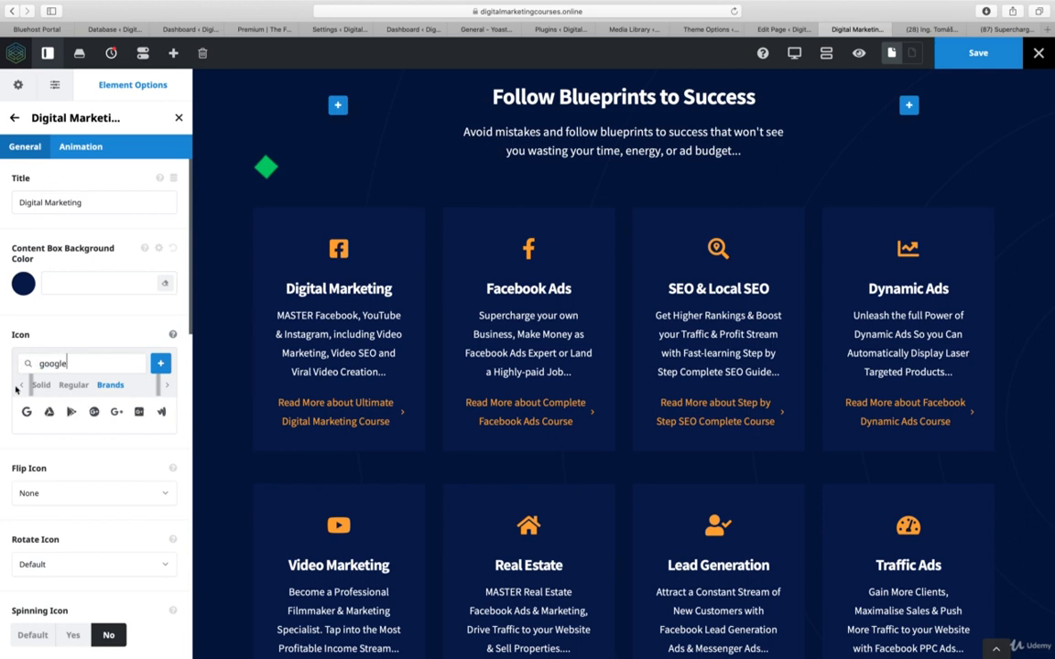
left_click(27, 412)
- Flip the Digital Marketing box's icon horizontally and set the flip back to None
scroll(90, 421, "down", 5)
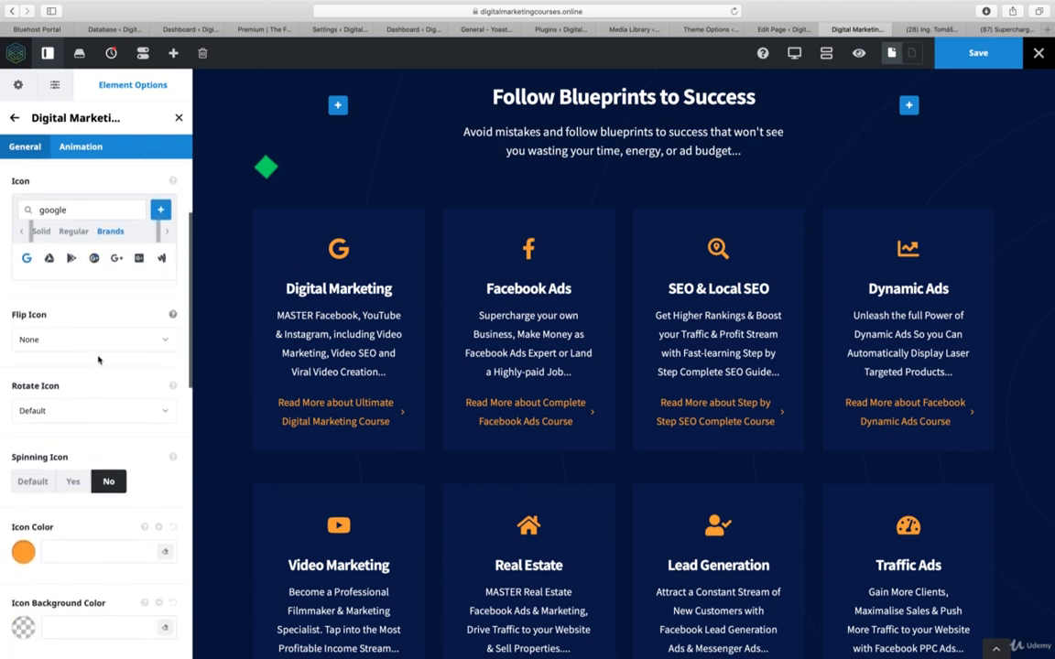
left_click(90, 342)
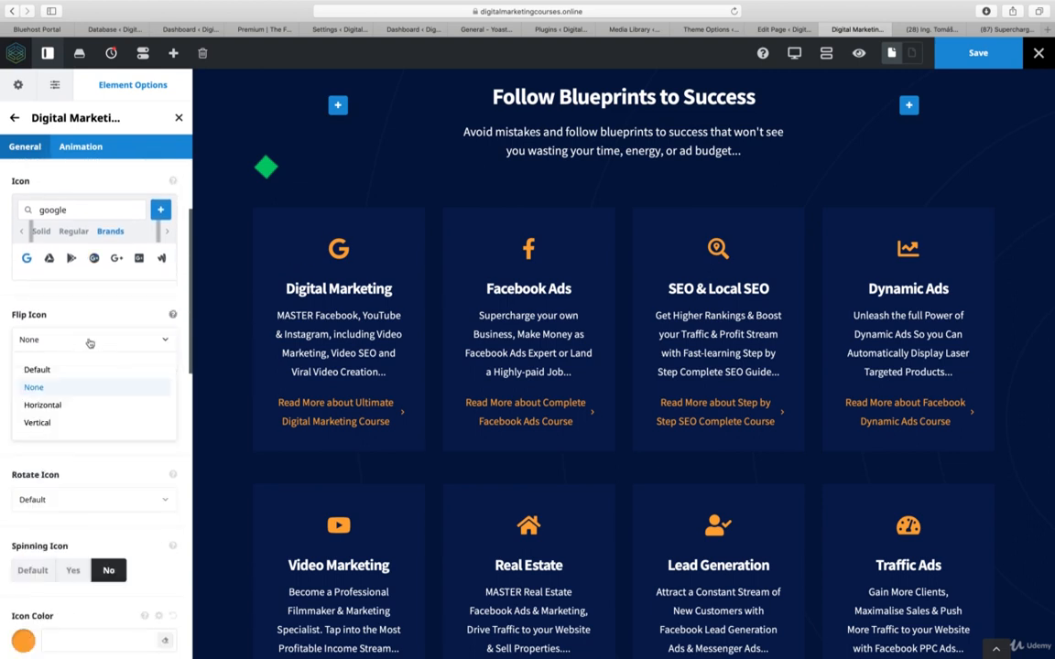
left_click(79, 411)
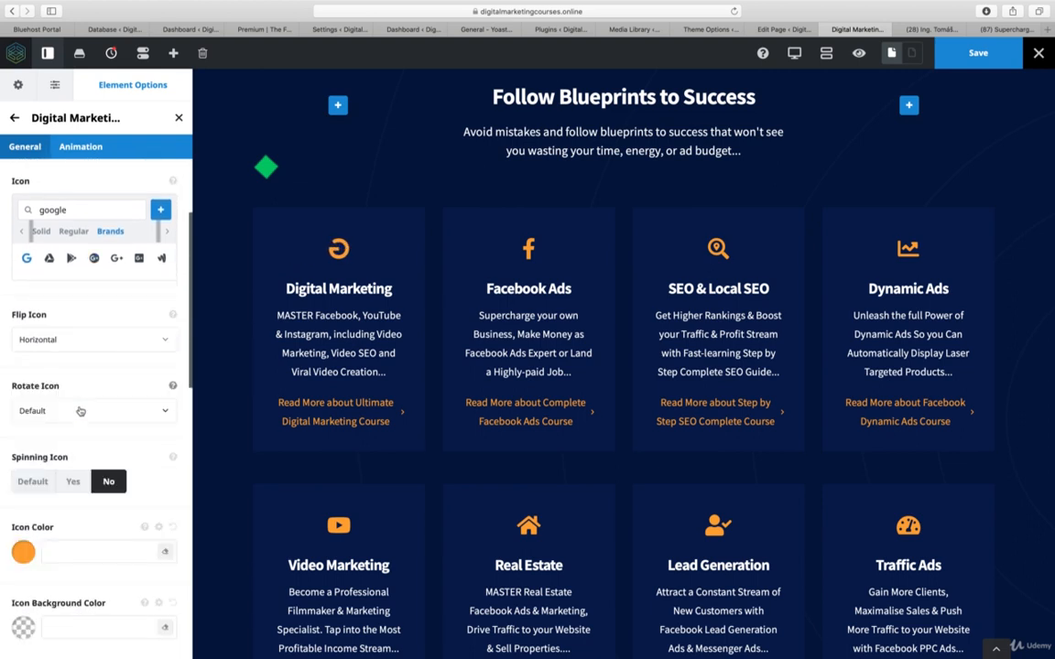
left_click(78, 343)
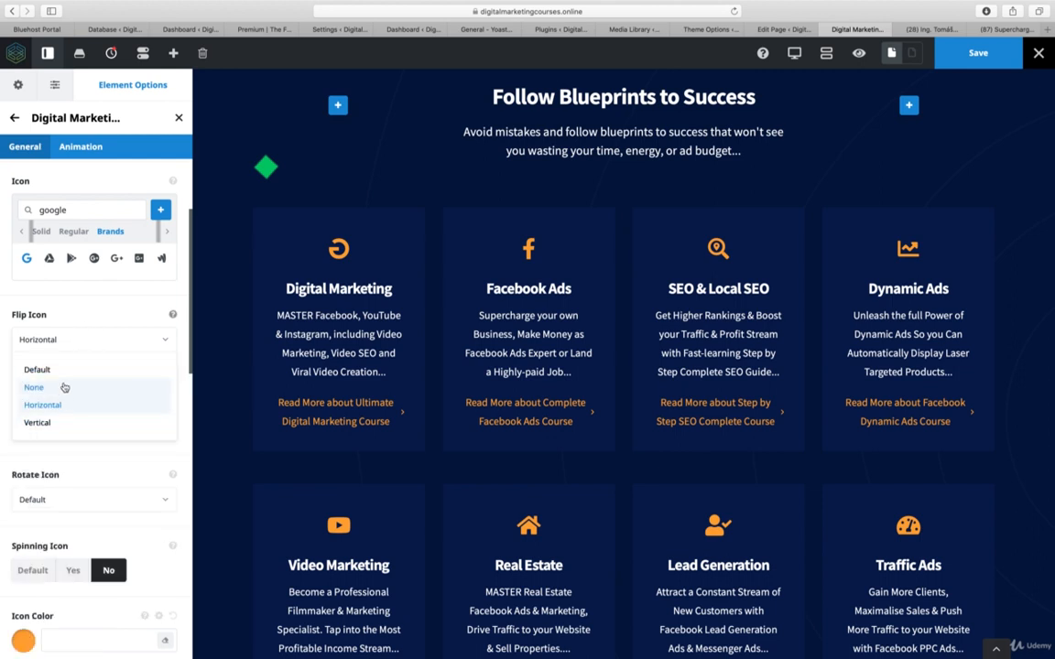
left_click(64, 388)
- Check the Digital Marketing box's icon rotation choices and its icon colour, background and border size settings
scroll(111, 391, "down", 3)
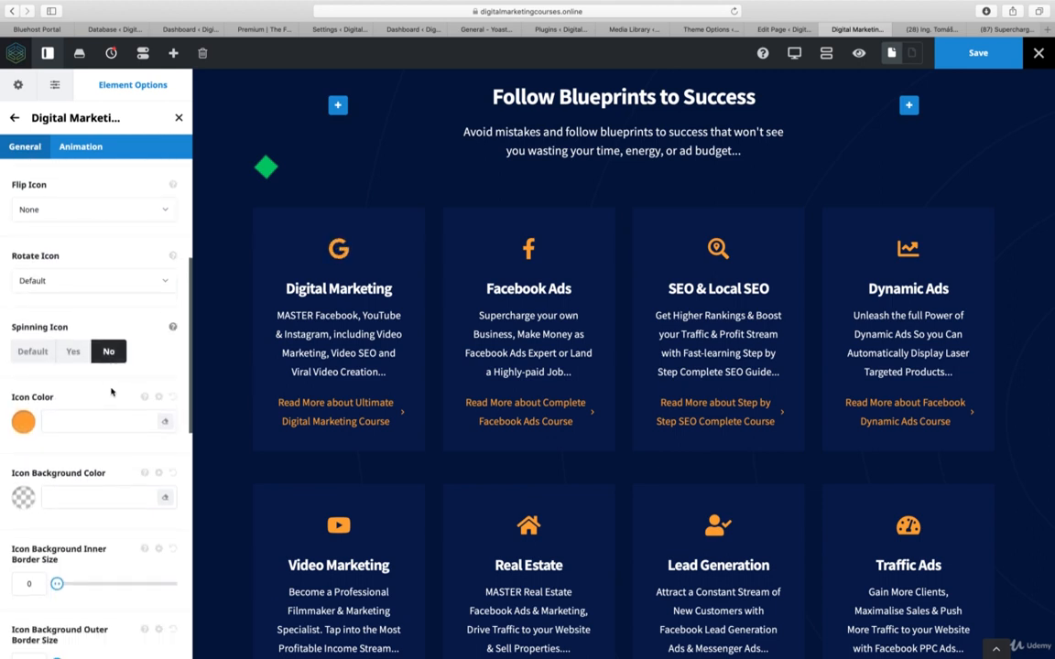
left_click(135, 283)
left_click(135, 279)
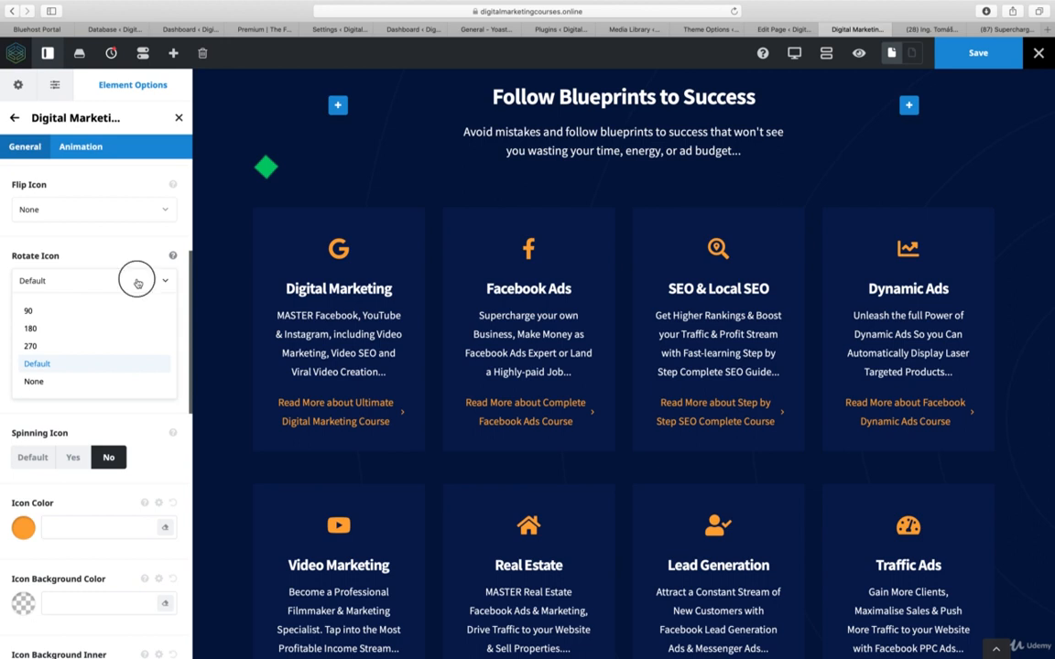
scroll(146, 295, "down", 4)
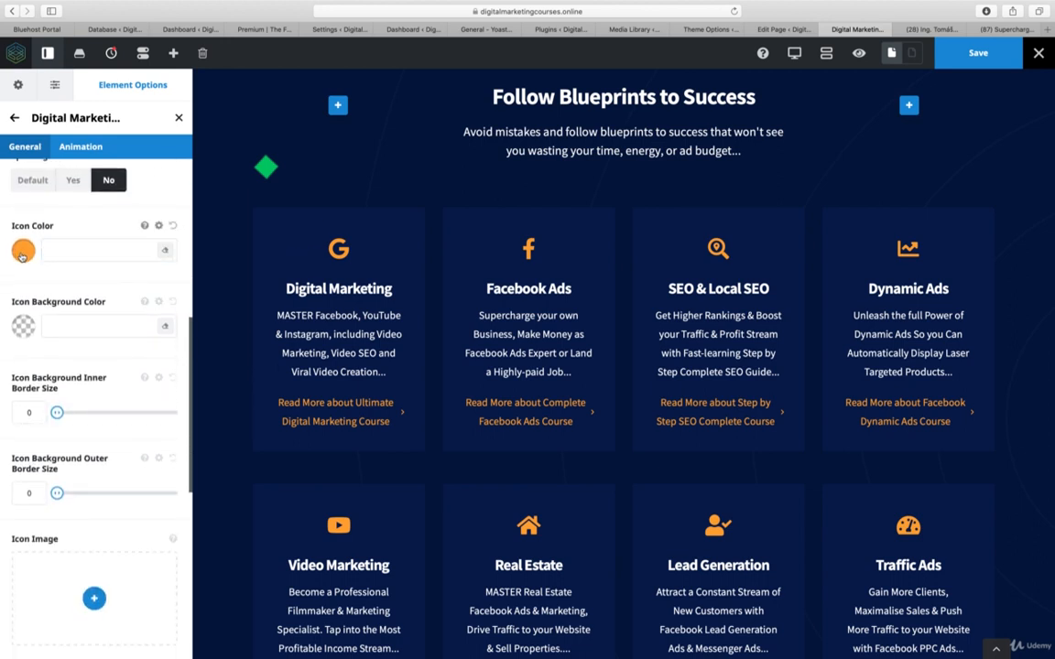
scroll(86, 312, "down", 3)
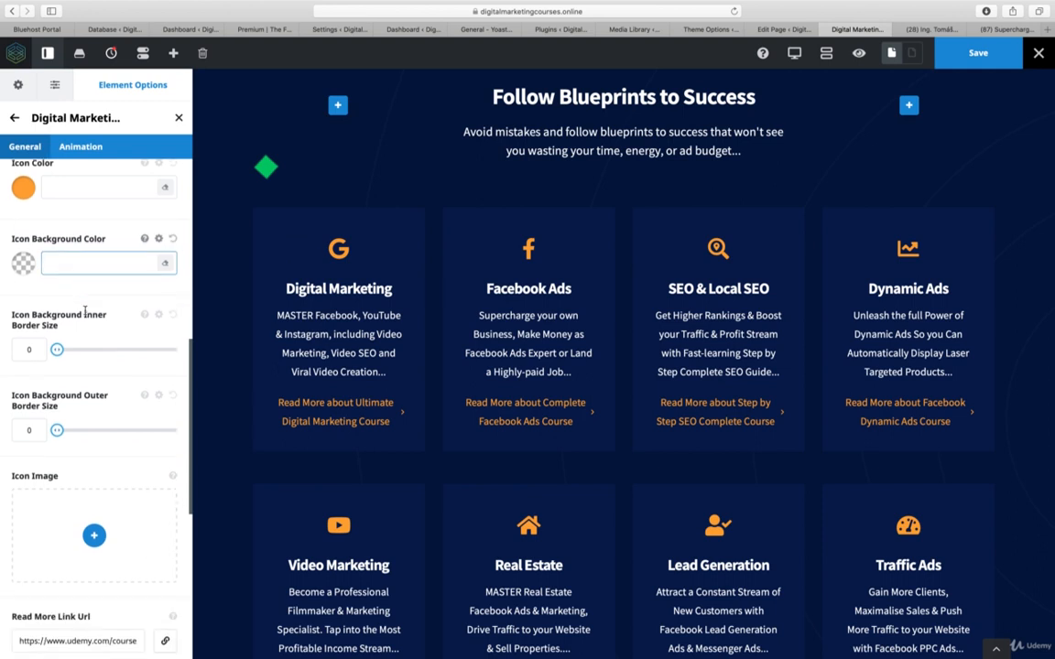
- Review the Digital Marketing box's read more link URL, text and target choices, keeping the target as New Window/Tab
scroll(82, 314, "down", 4)
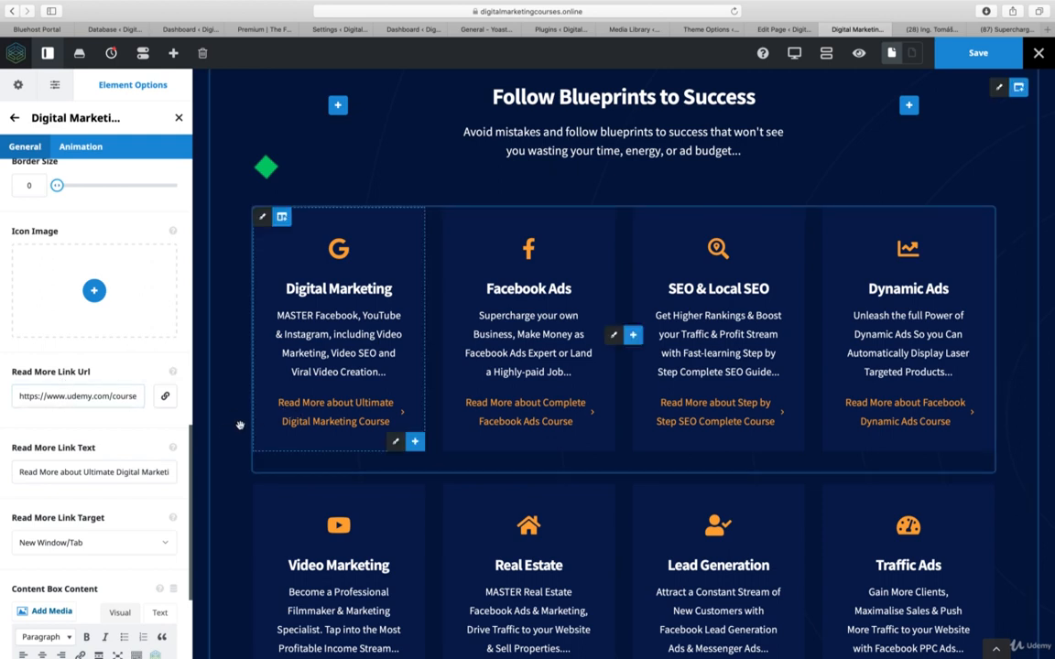
scroll(110, 437, "down", 1)
left_click(96, 406)
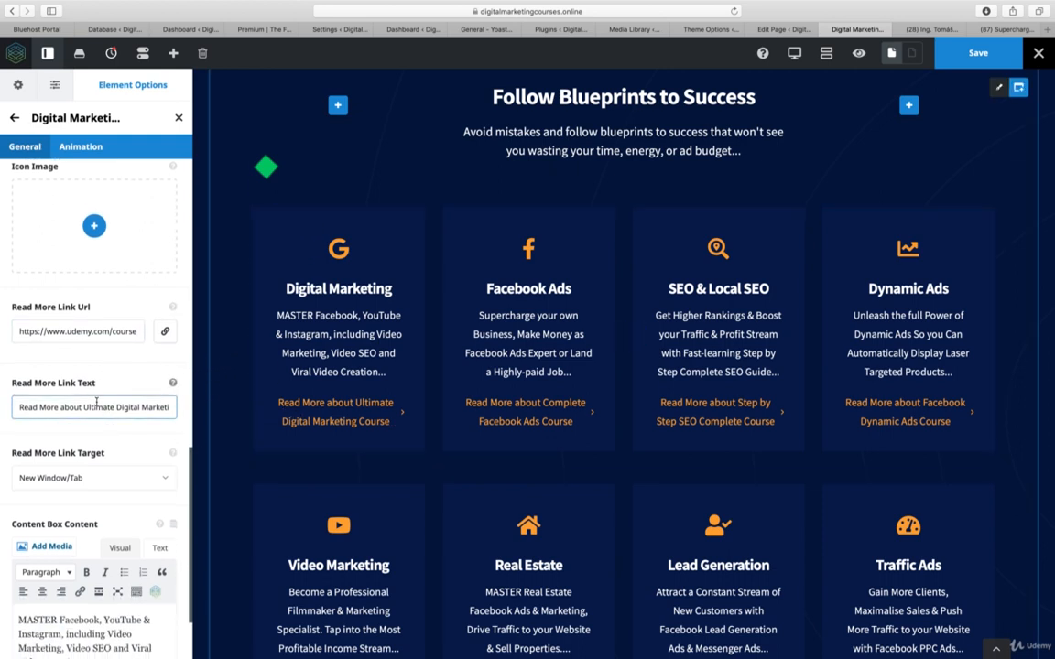
scroll(90, 409, "down", 3)
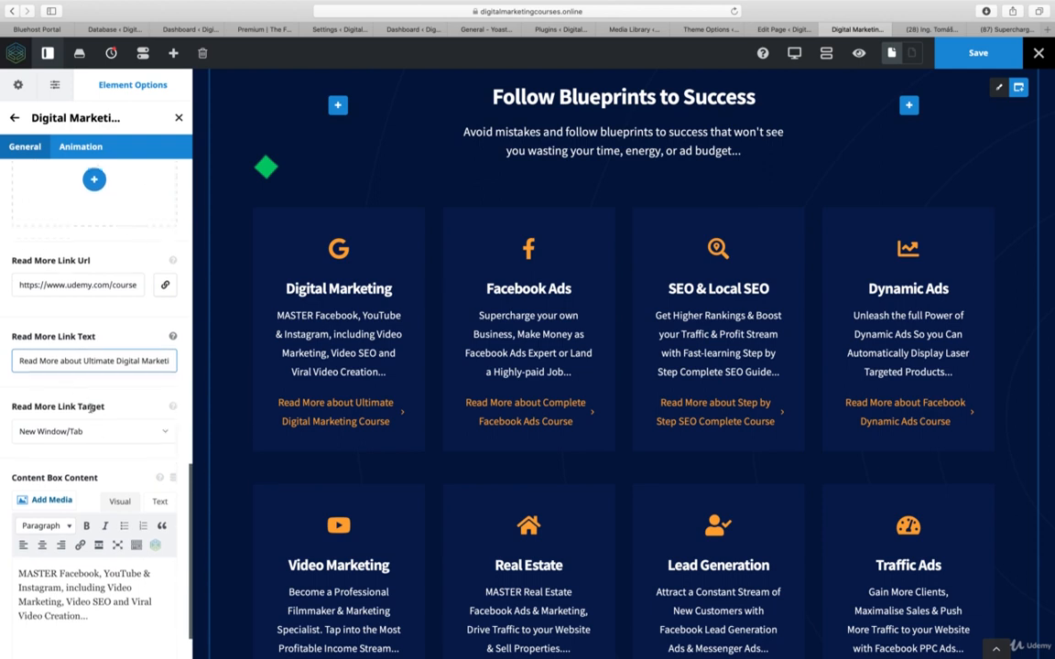
left_click(78, 370)
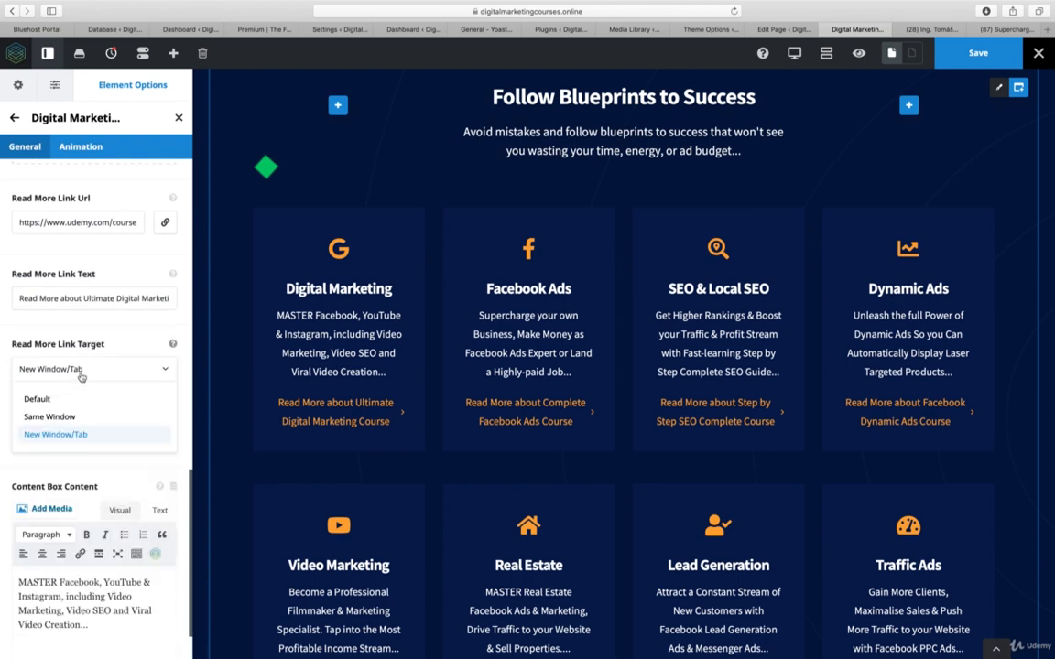
left_click(43, 436)
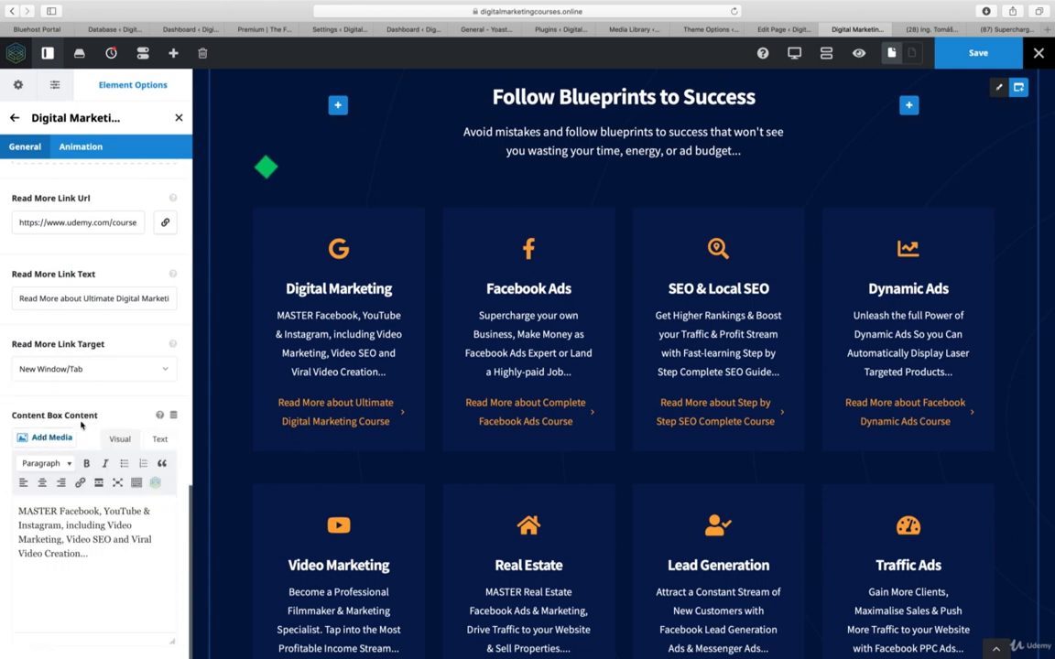
- Append "Continue writing" to the Digital Marketing box's content text and delete the addition again
left_click(106, 548)
type("Cont")
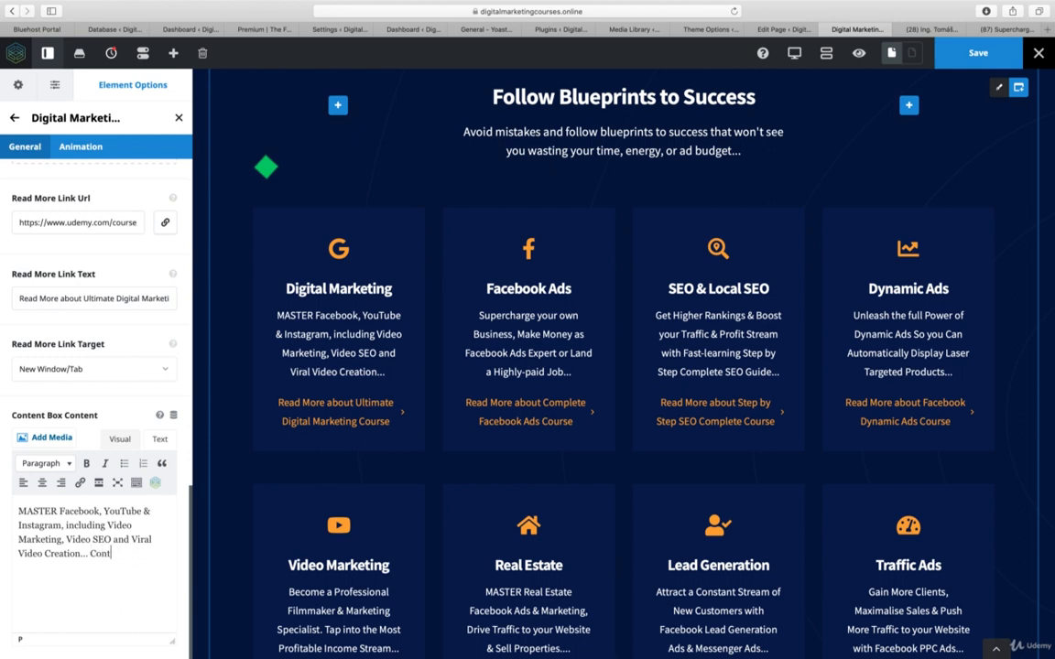
type("inue wri")
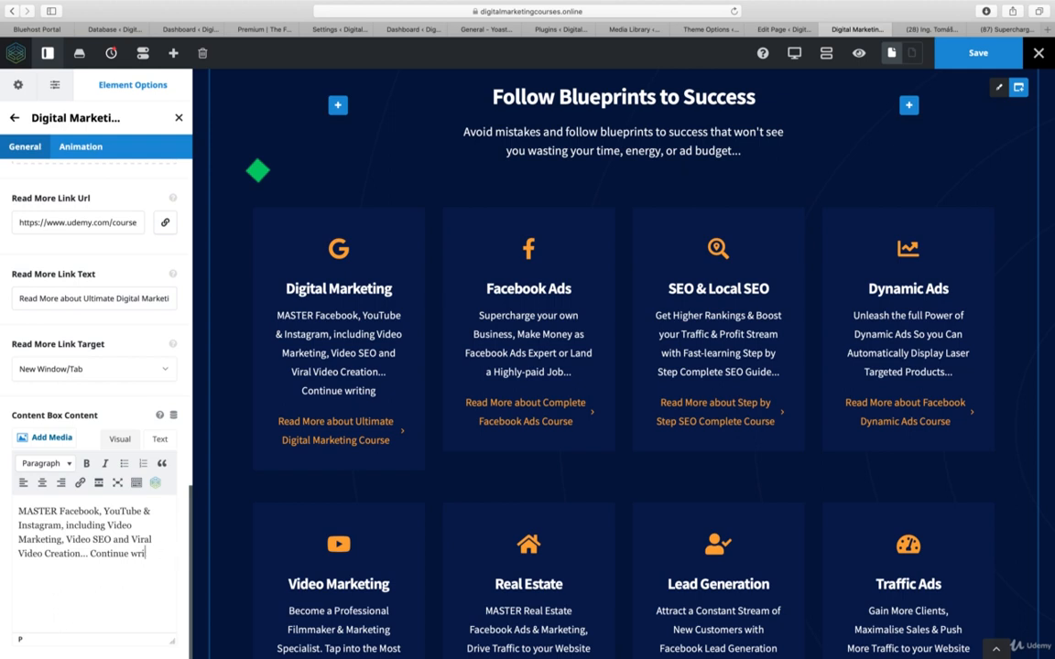
key("BackSpace")
key("BackSpace")
key("BackSpace")
key("BackSpace")
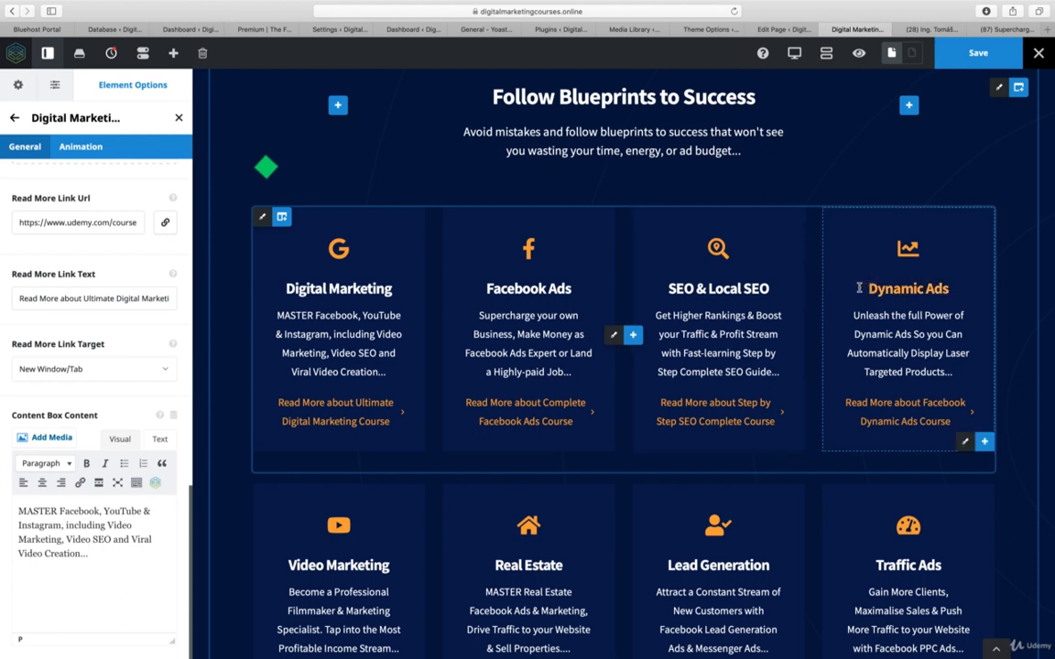
- Hide the options sidebar, save the upper row of four course boxes as library element "4 columns courses", and close the library
left_click(47, 55)
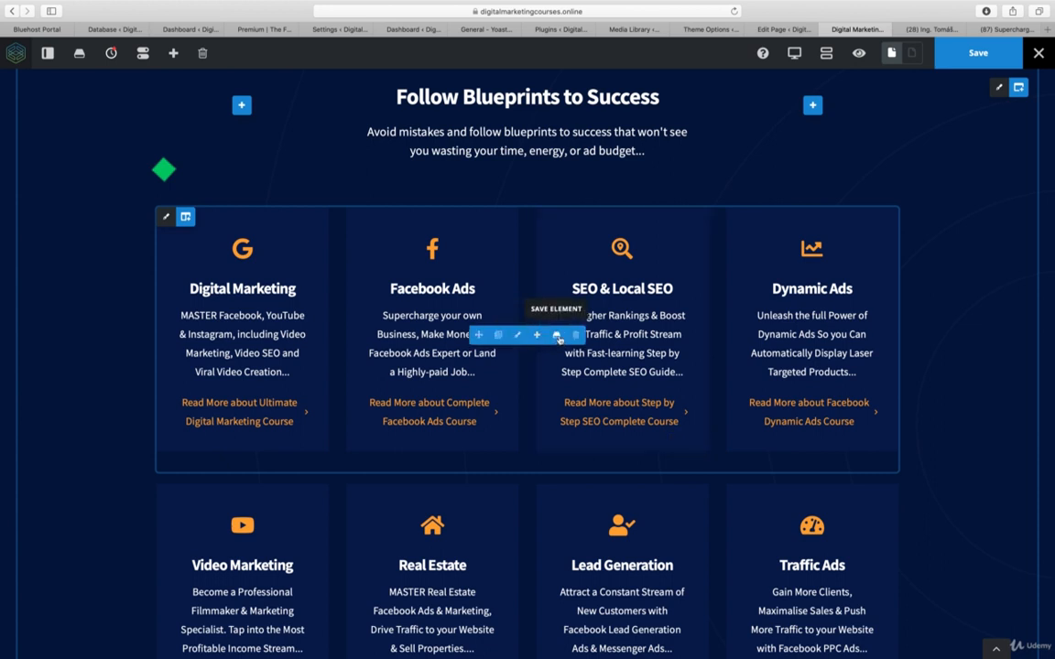
left_click(556, 336)
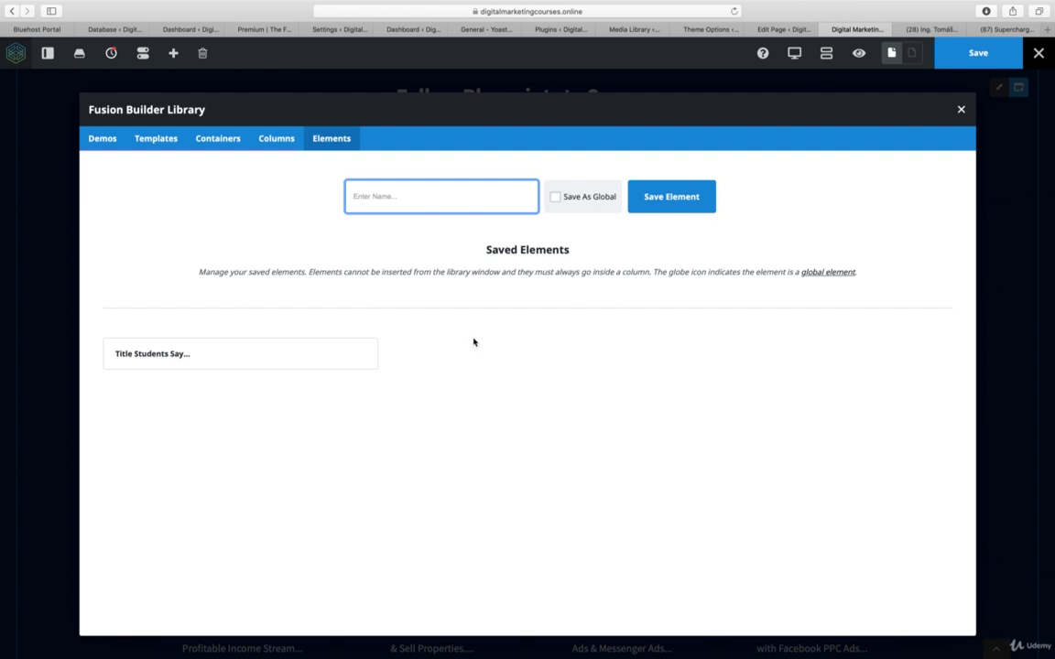
type("4 columns courses")
left_click(672, 208)
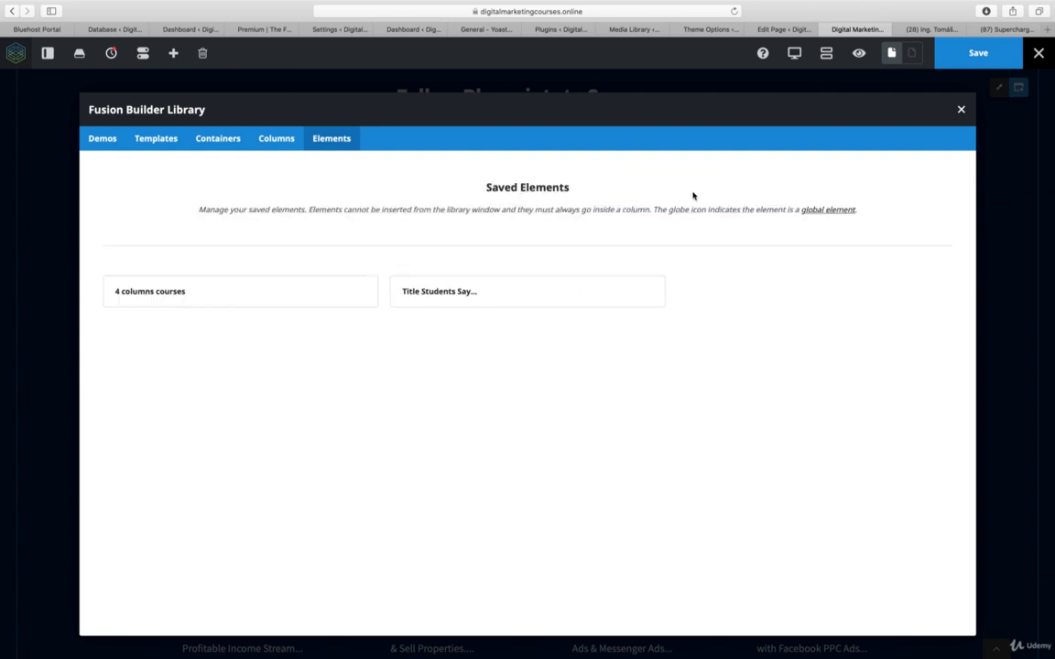
left_click(961, 110)
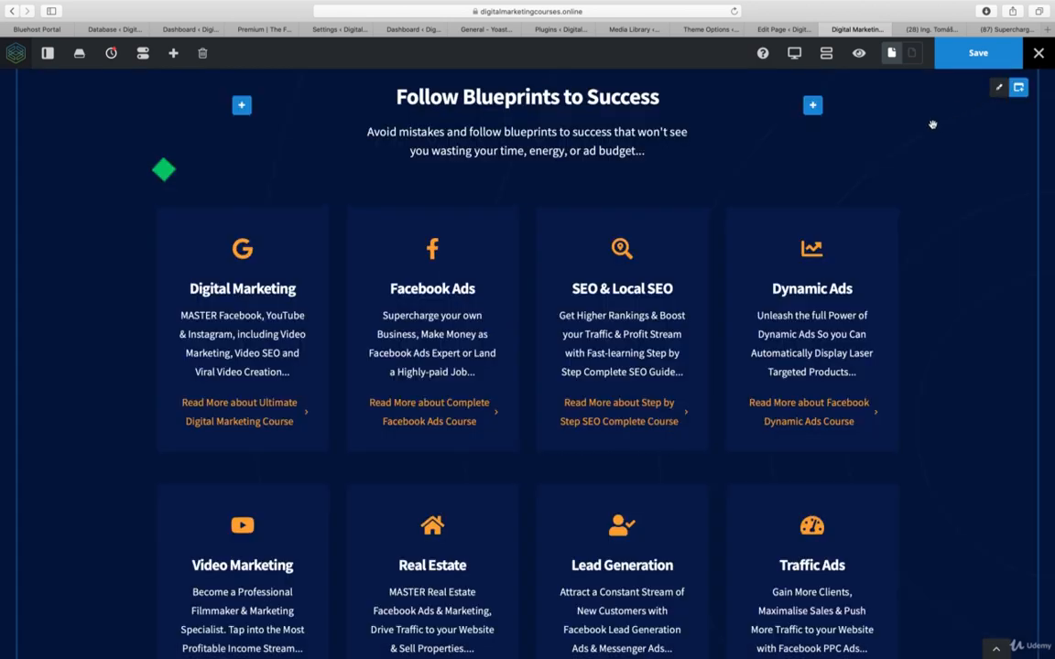
scroll(531, 465, "down", 5)
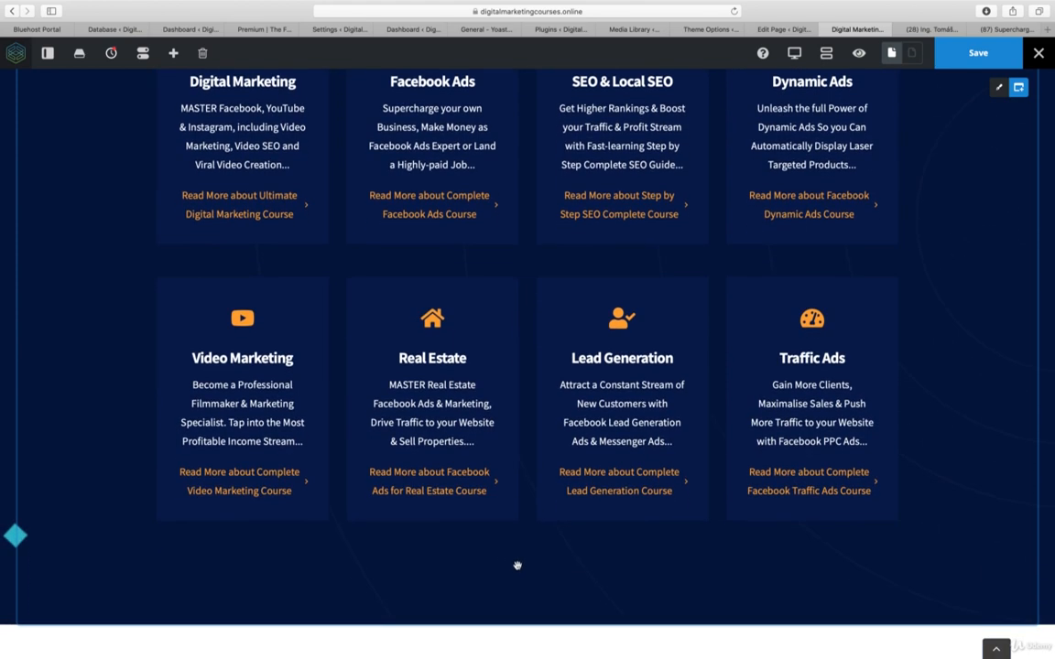
scroll(518, 565, "up", 10)
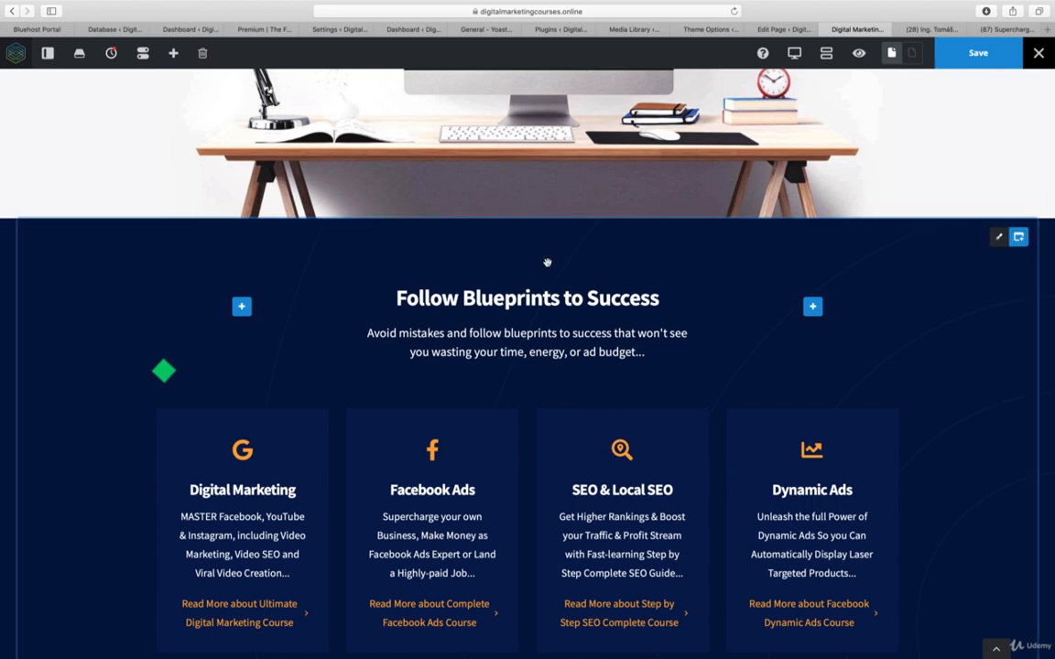
scroll(547, 264, "down", 4)
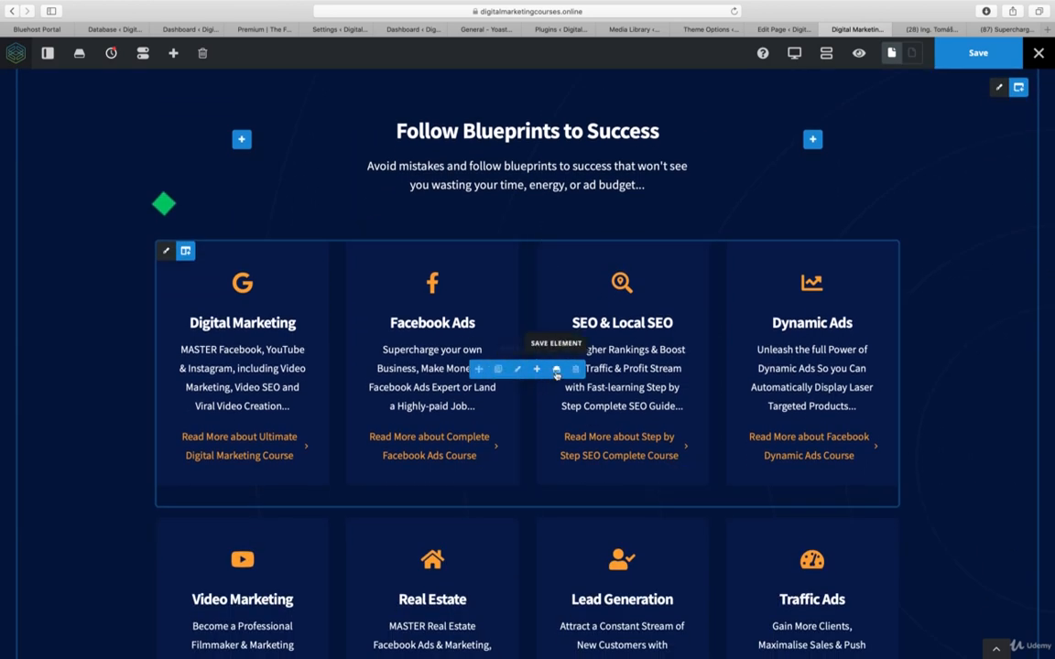
- Duplicate the upper row of four course content boxes and delete the copy again
left_click(498, 371)
scroll(498, 370, "down", 5)
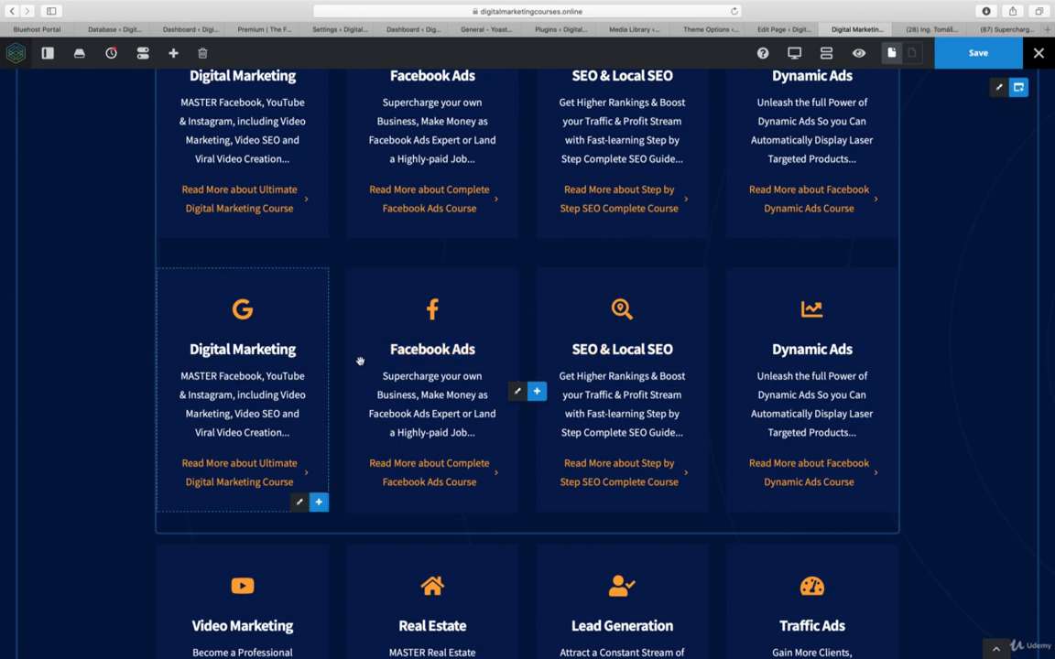
mouse_move(537, 391)
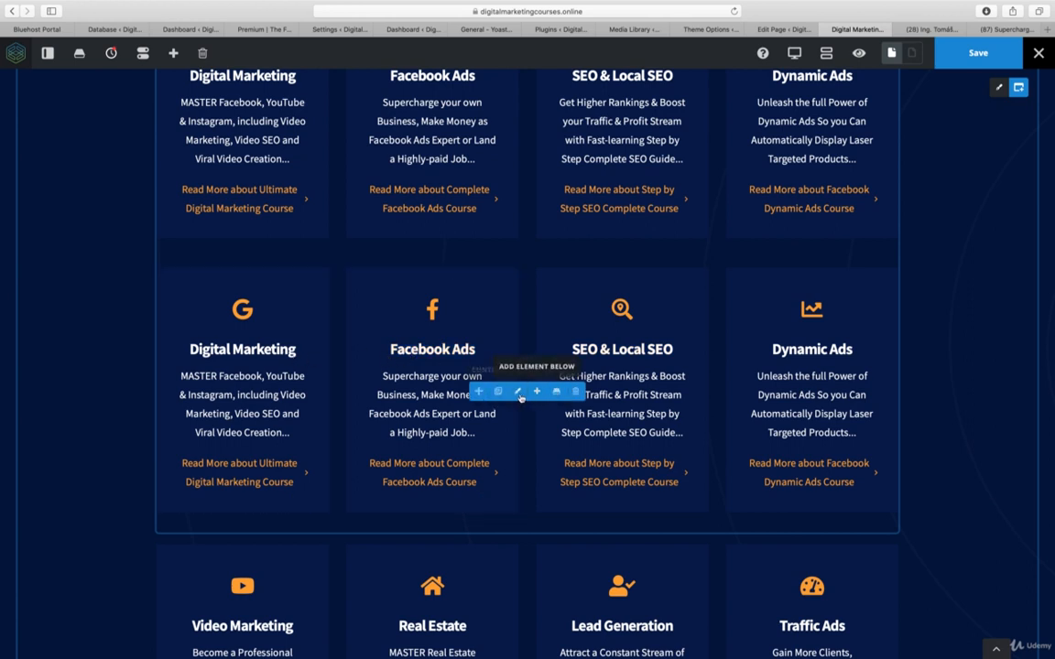
left_click(576, 395)
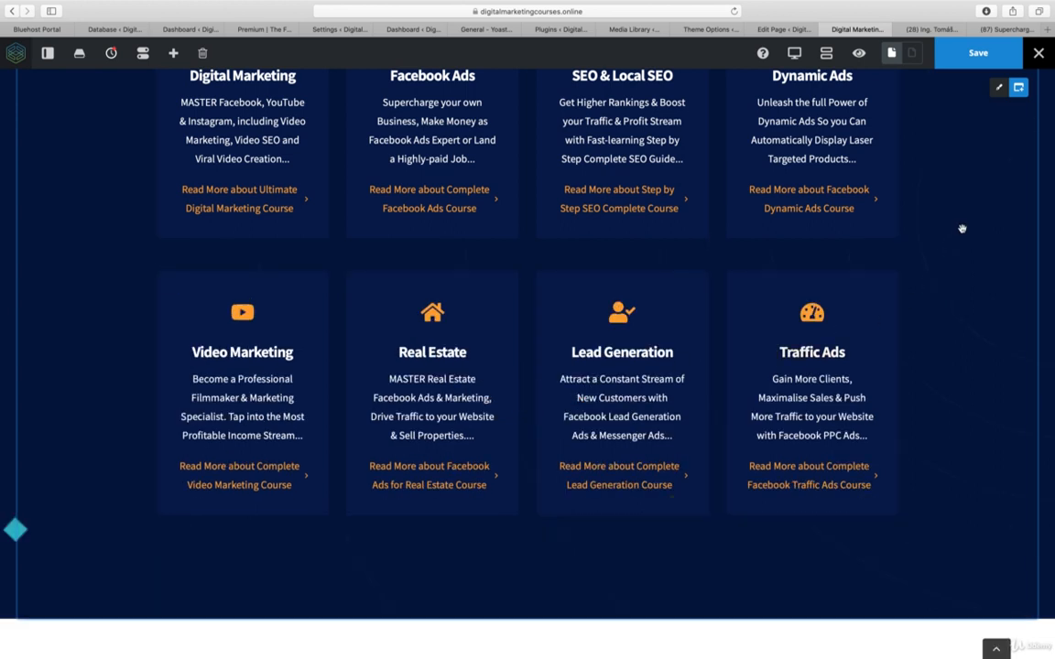
- Save the whole courses container to the library as "Our Courses 8" and close the library
mouse_move(1001, 98)
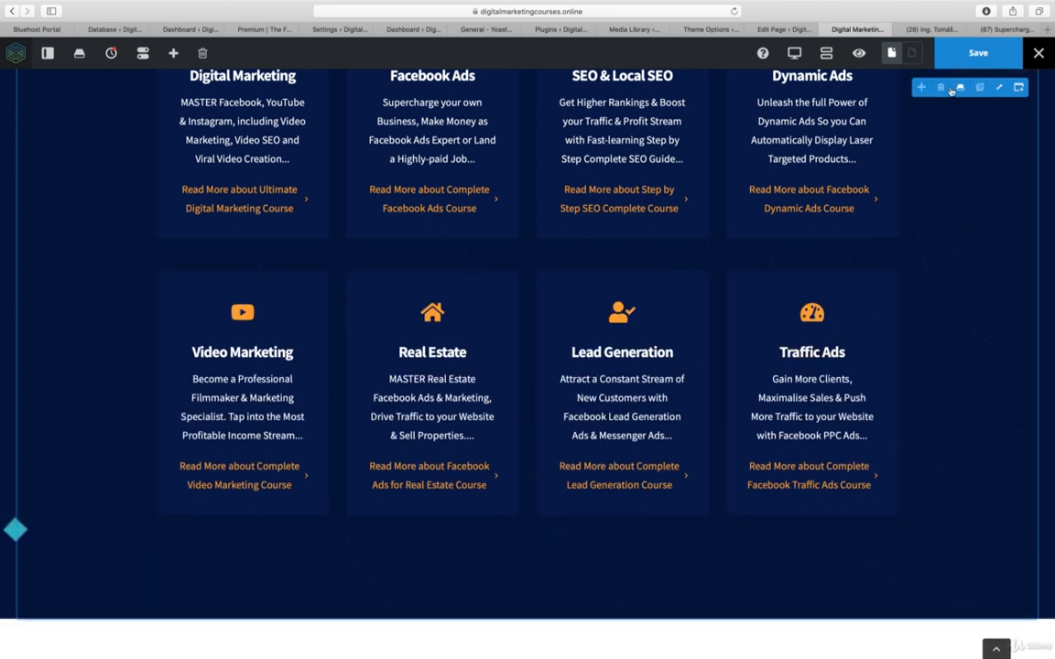
scroll(962, 91, "up", 1)
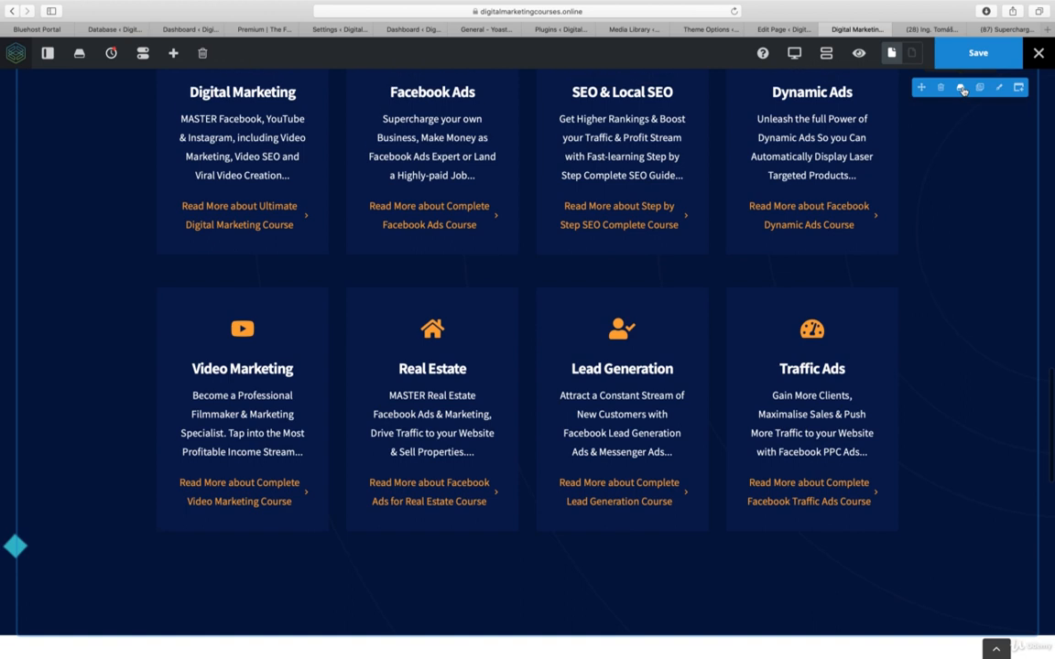
left_click(961, 88)
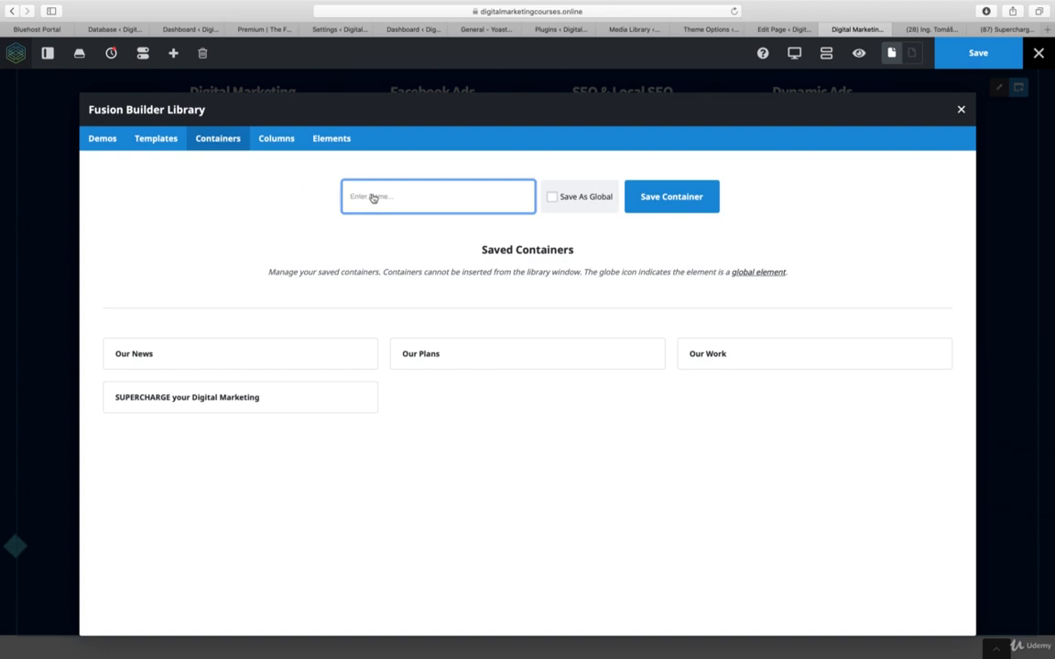
type("Our Courses 8")
left_click(655, 198)
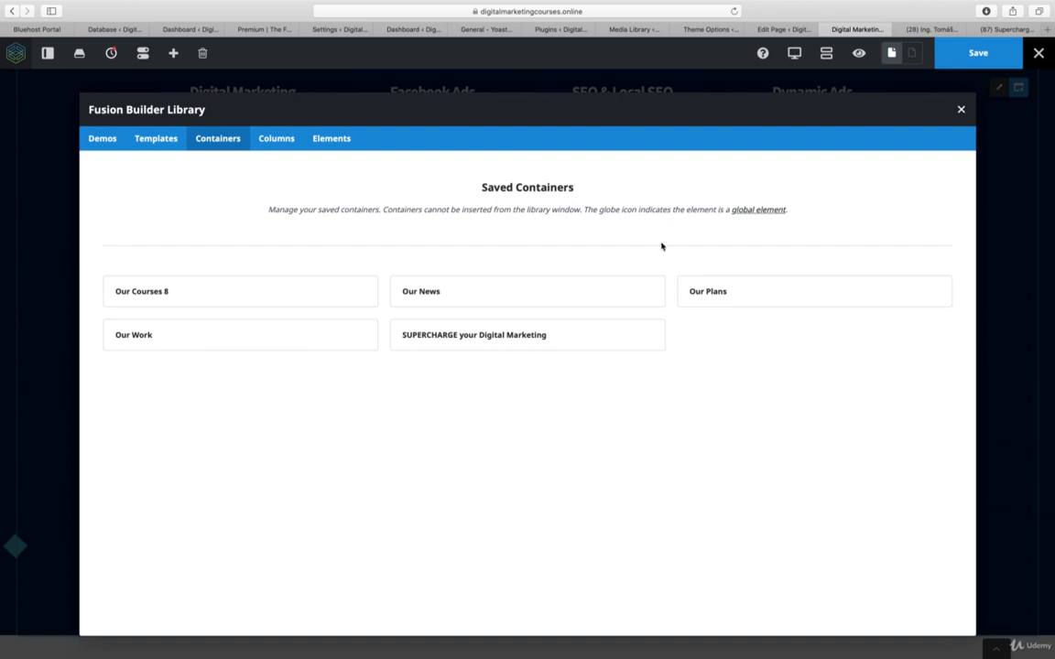
left_click(959, 109)
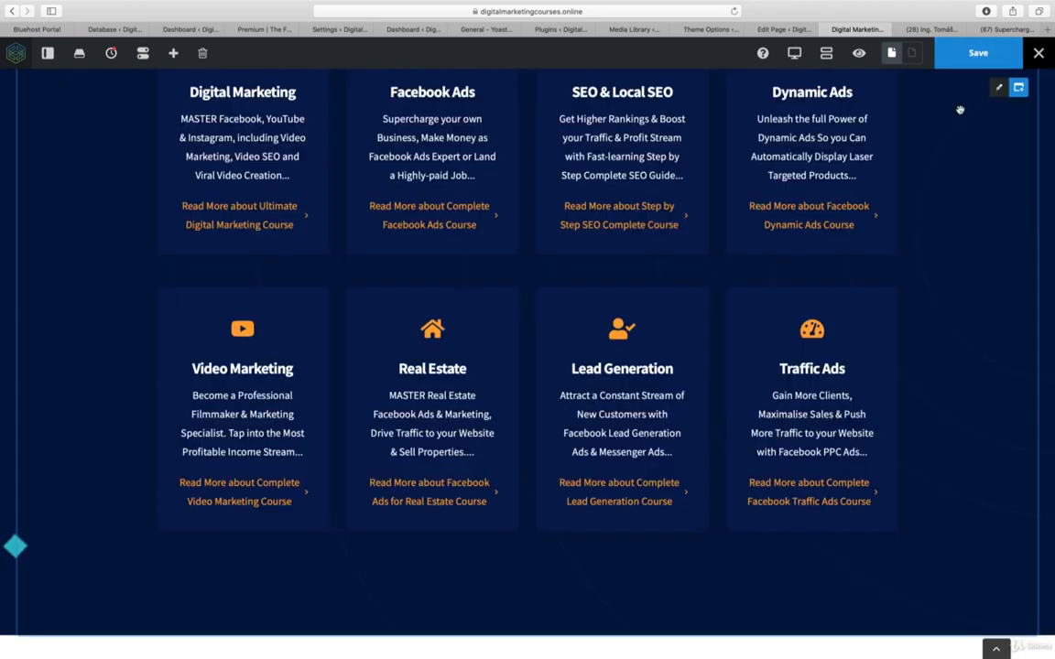
- Add a placeholder testimonial to the "What our Students Say" testimonials and move it seven places up the list
scroll(666, 332, "down", 8)
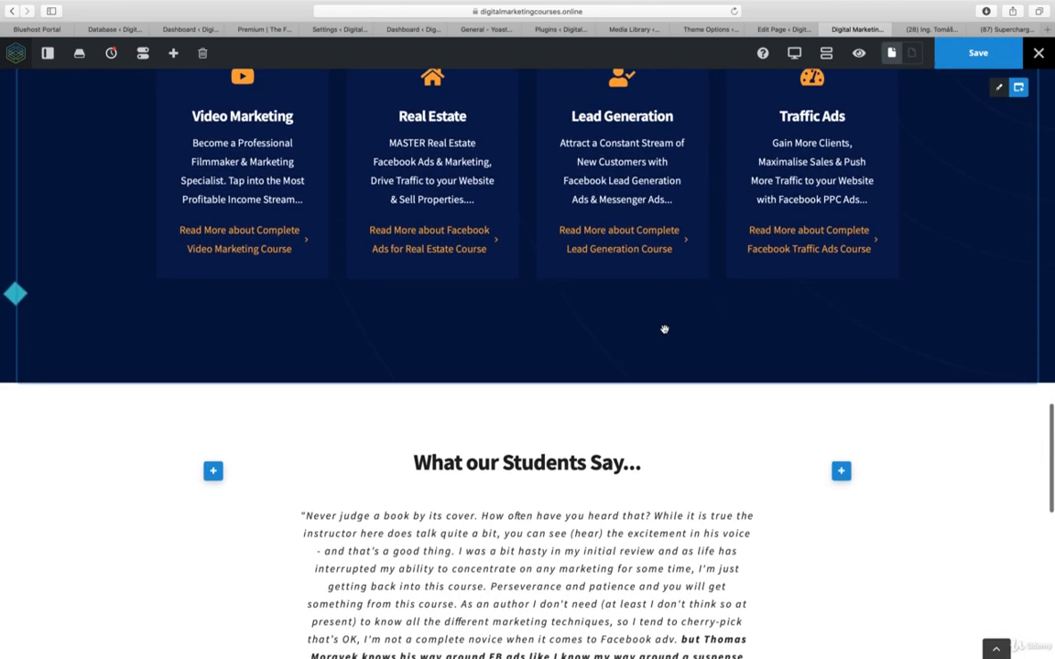
scroll(623, 327, "down", 1)
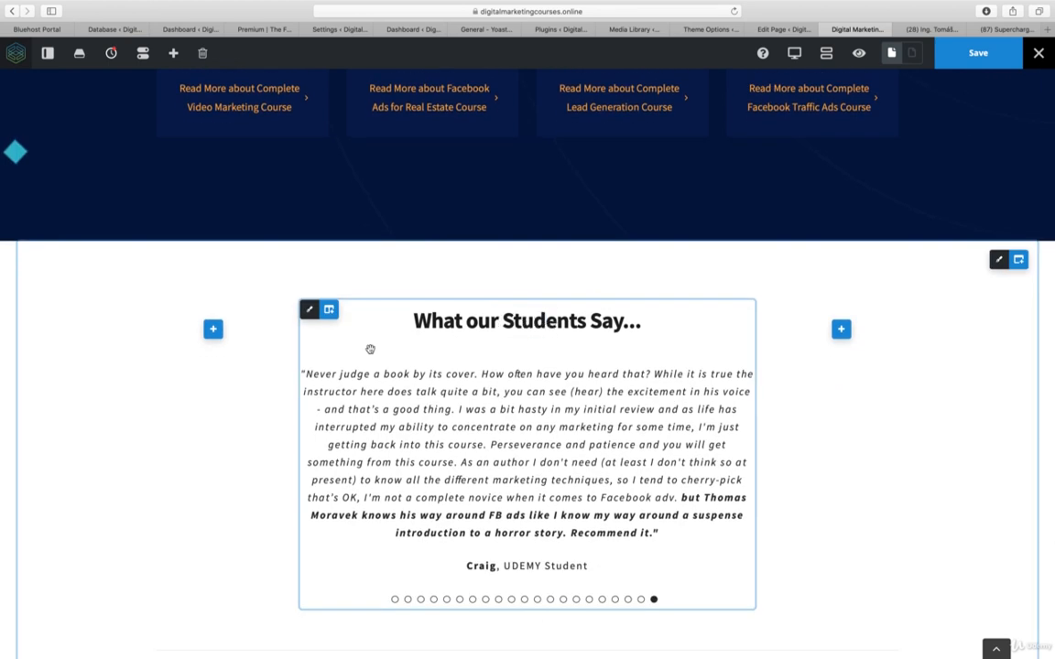
scroll(174, 367, "down", 2)
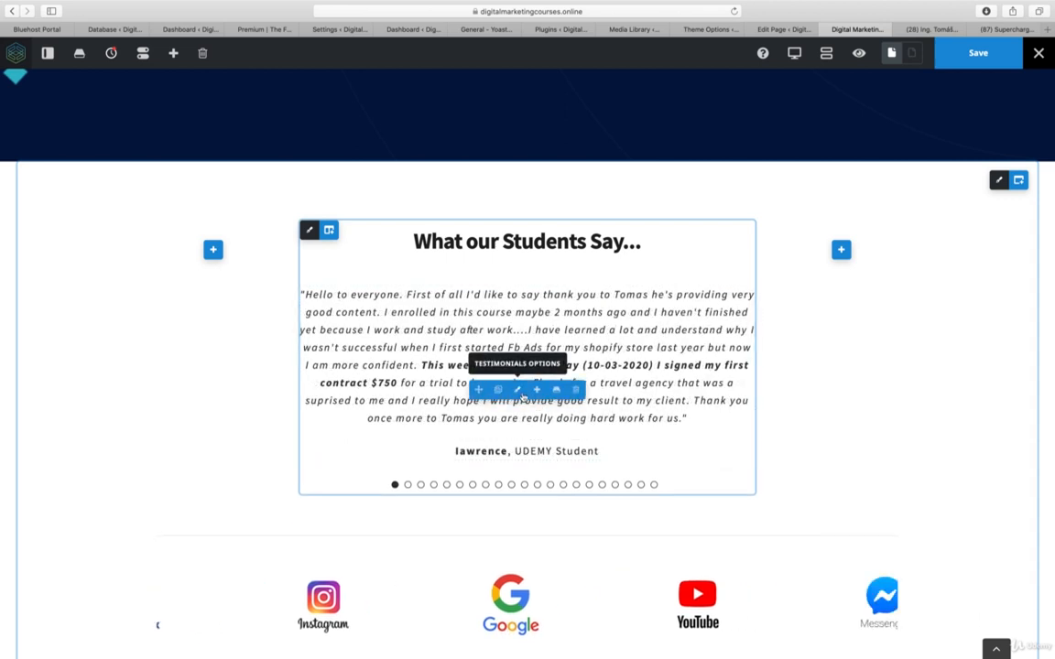
left_click(518, 392)
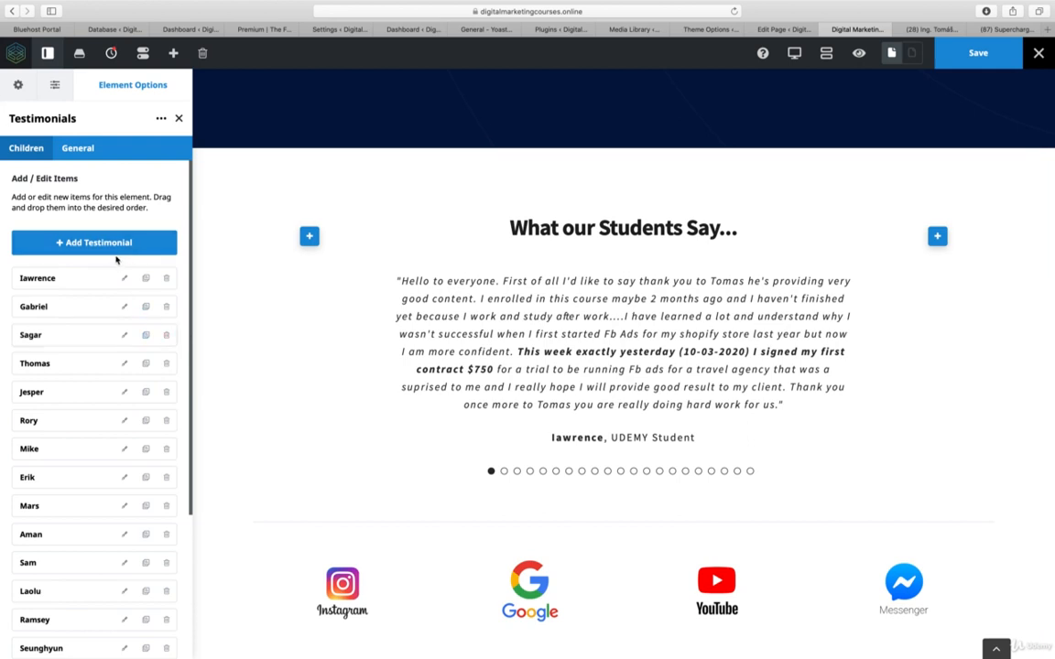
scroll(114, 275, "down", 5)
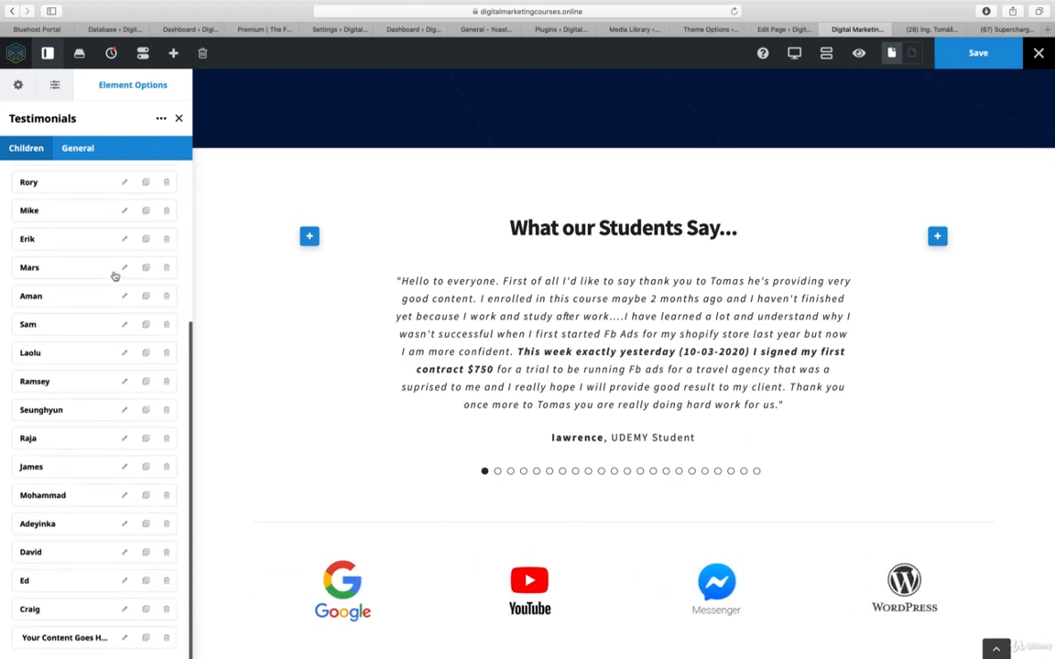
left_click_drag(97, 637, 99, 438)
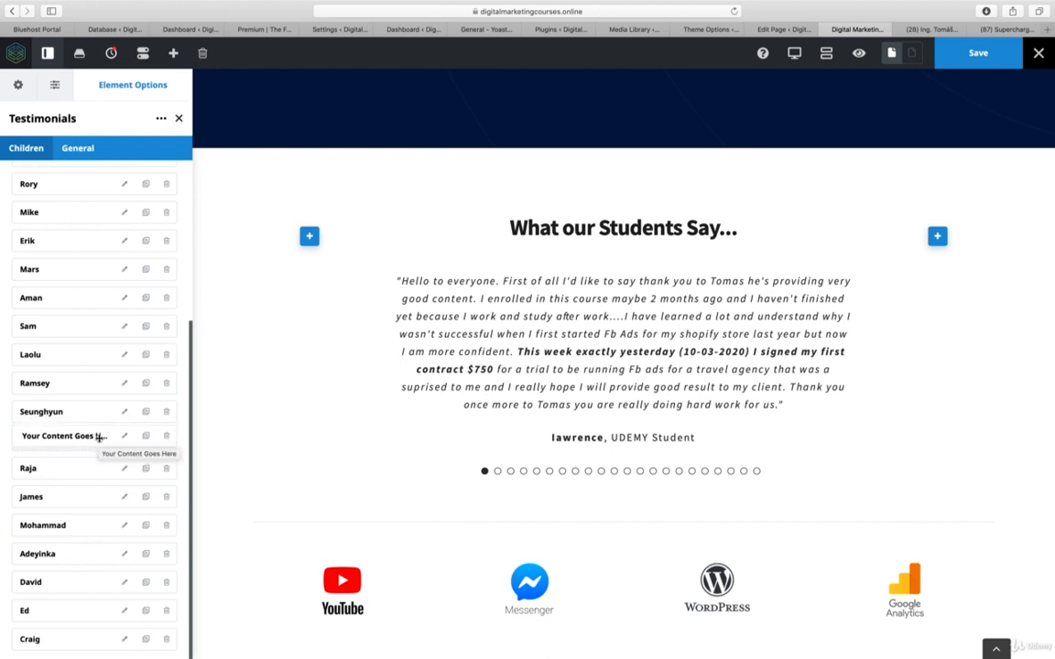
- Delete the "Your Content Goes Here" testimonial from the testimonials list
left_click(165, 436)
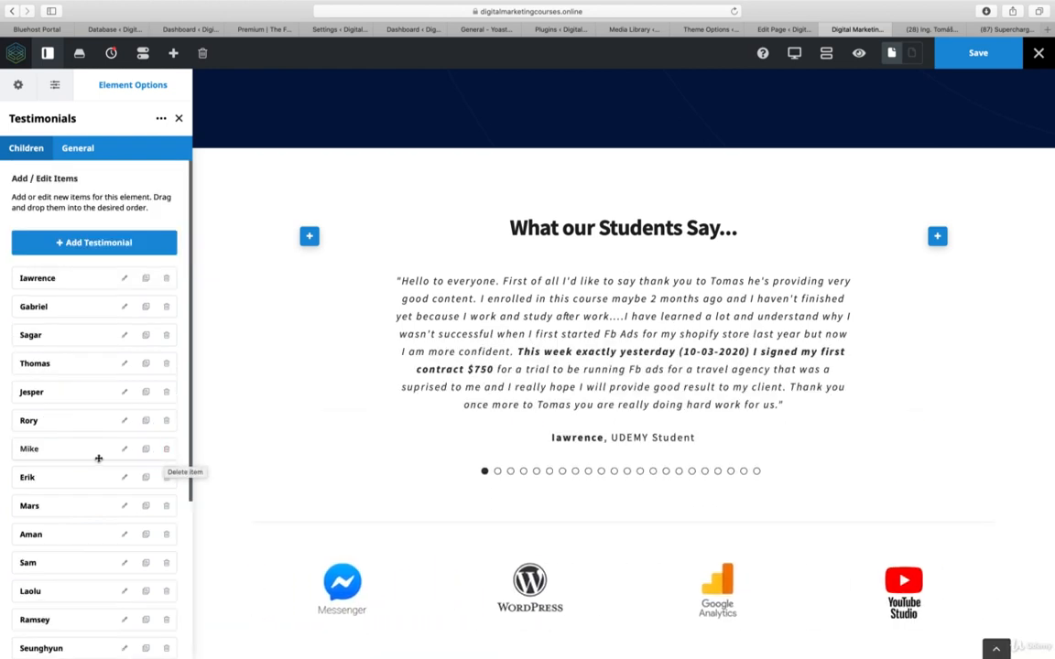
scroll(98, 476, "down", 5)
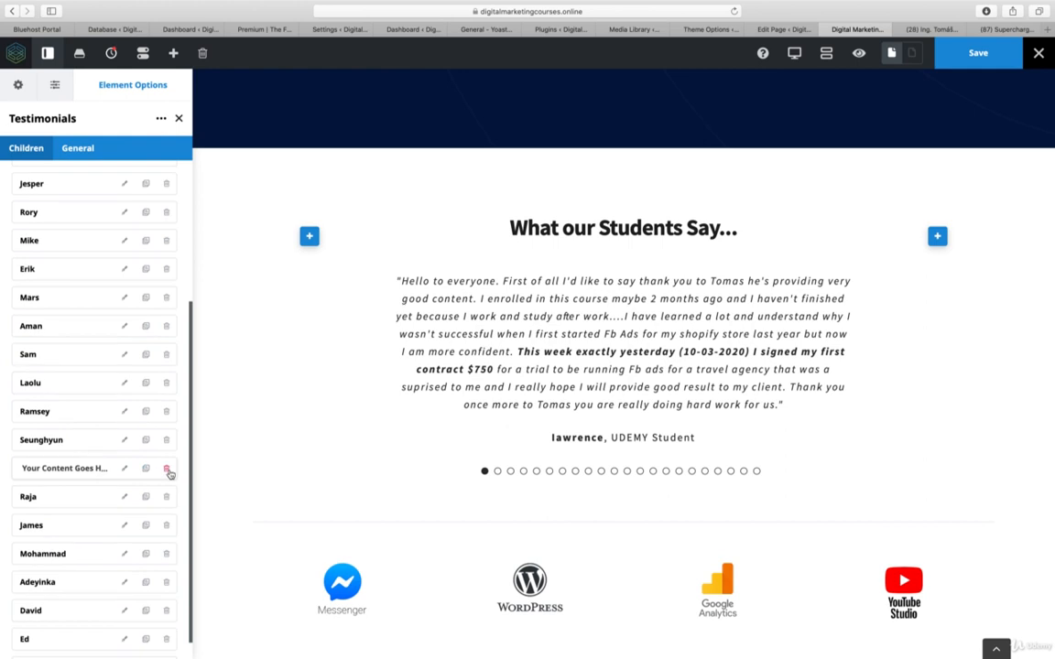
left_click(166, 469)
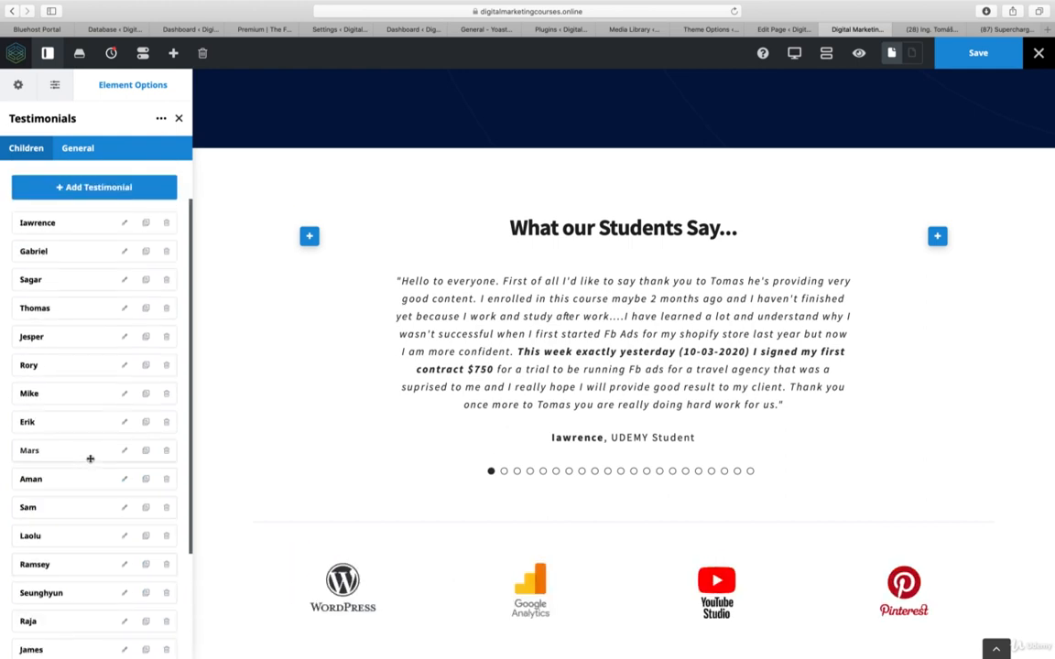
- Review the first testimonial's name, avatar, company and content settings, return to the testimonials list, and hide the options sidebar
left_click(122, 223)
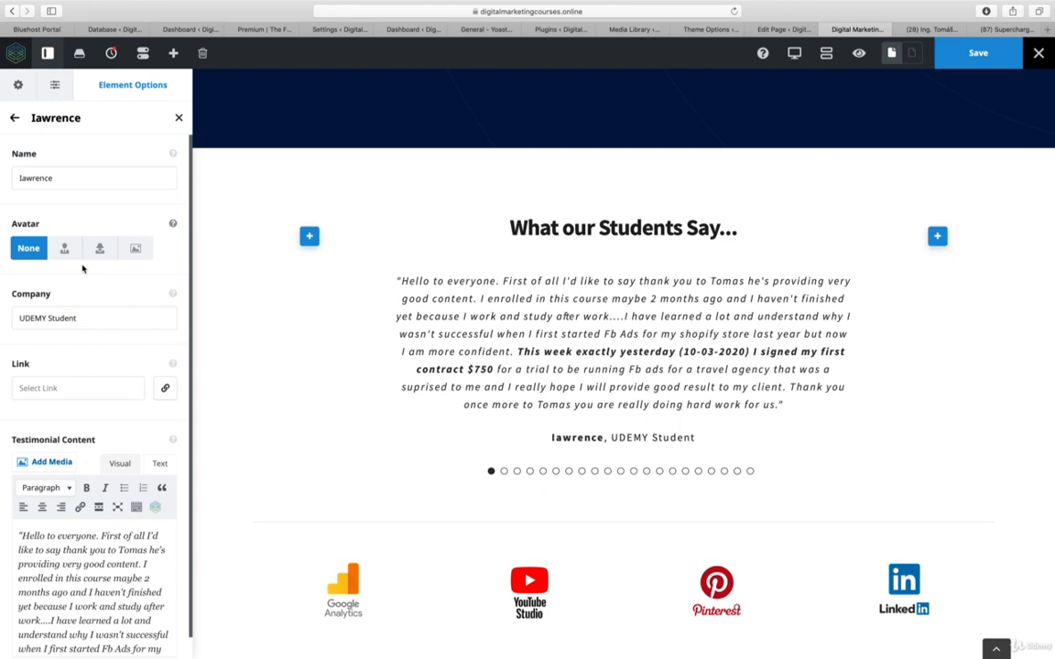
left_click(42, 179)
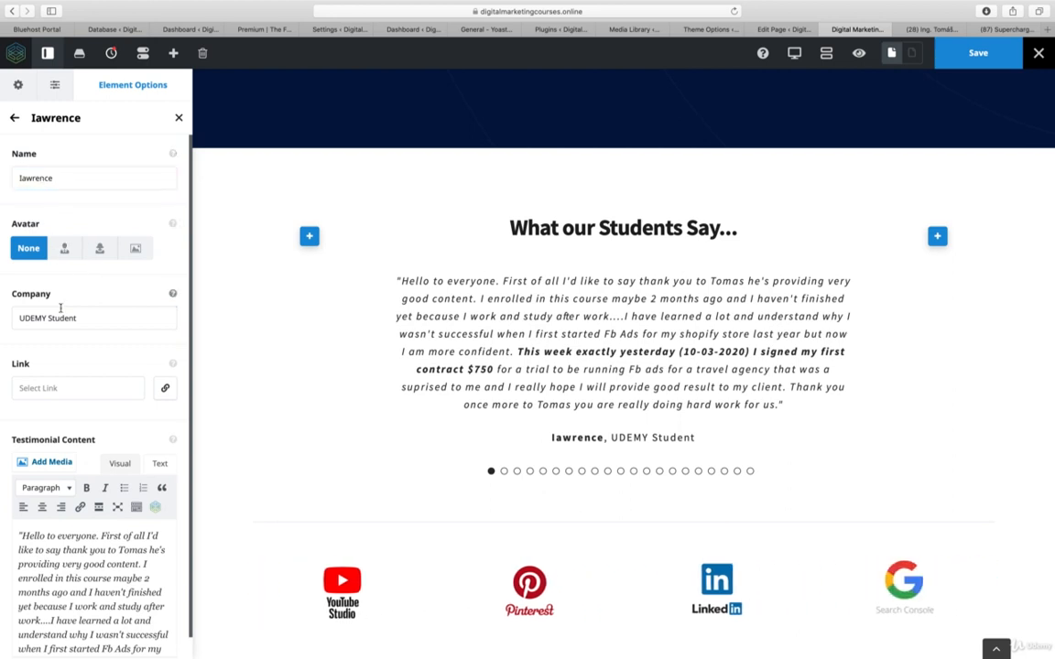
scroll(86, 554, "down", 10)
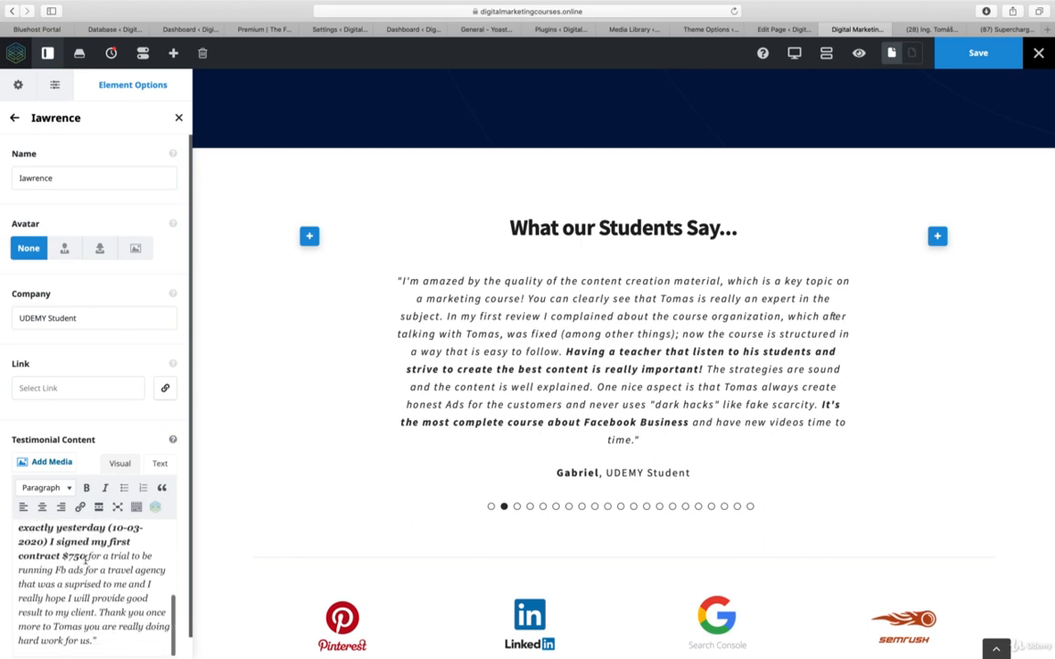
left_click(86, 560)
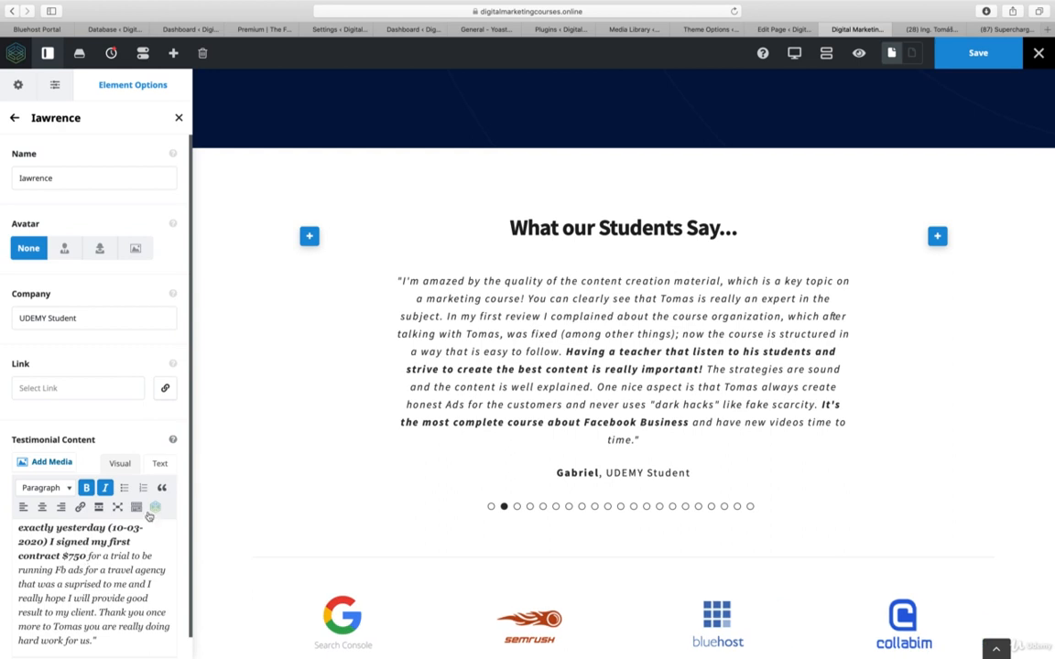
left_click(14, 120)
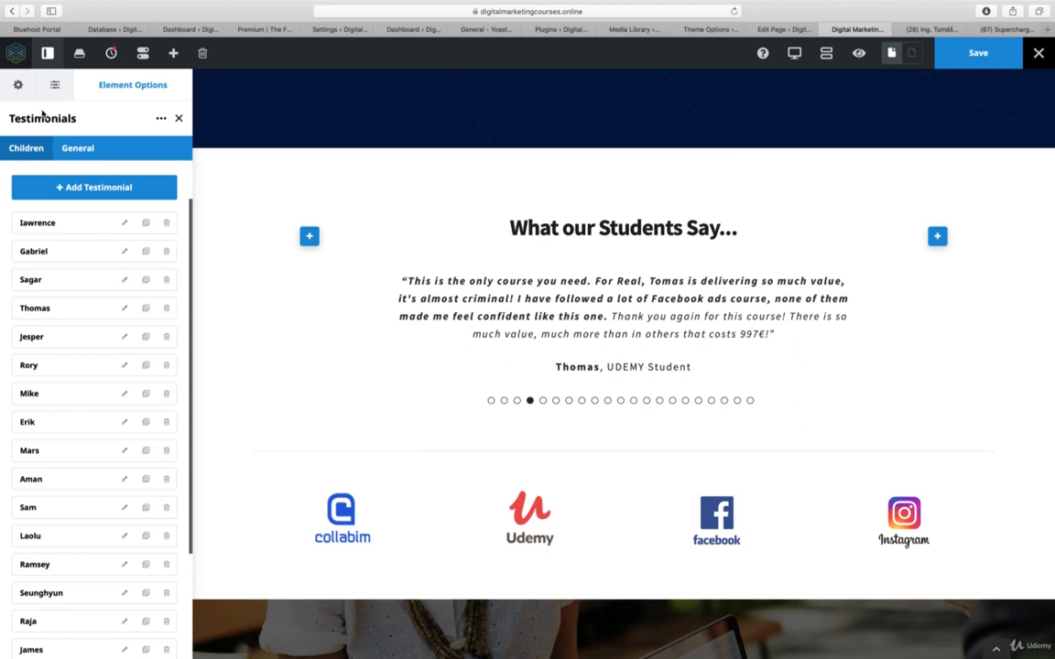
left_click(48, 53)
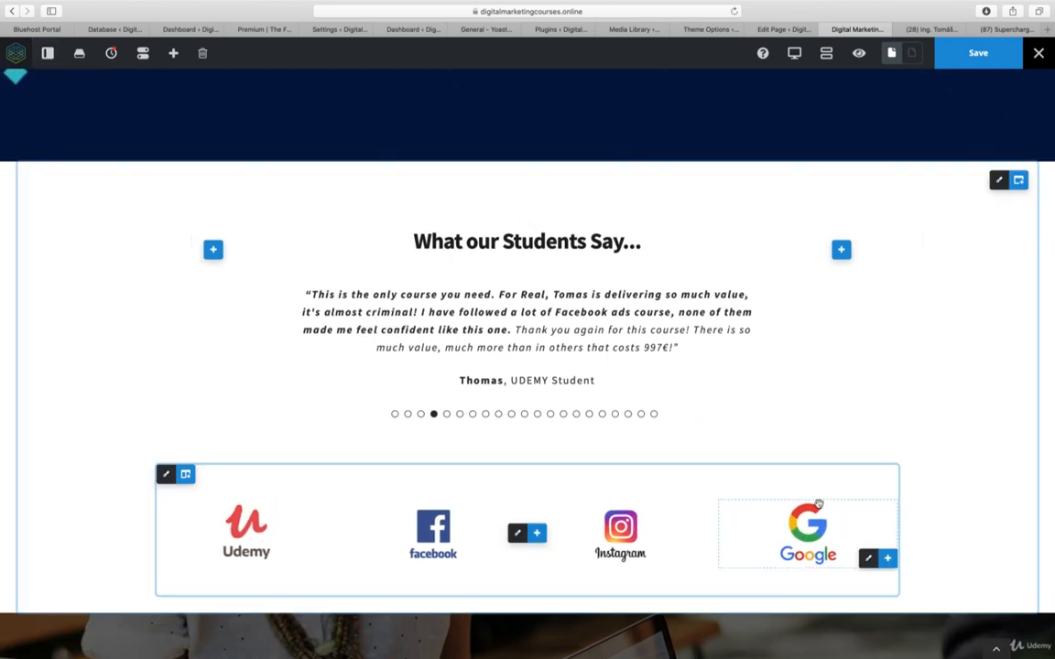
mouse_move(181, 478)
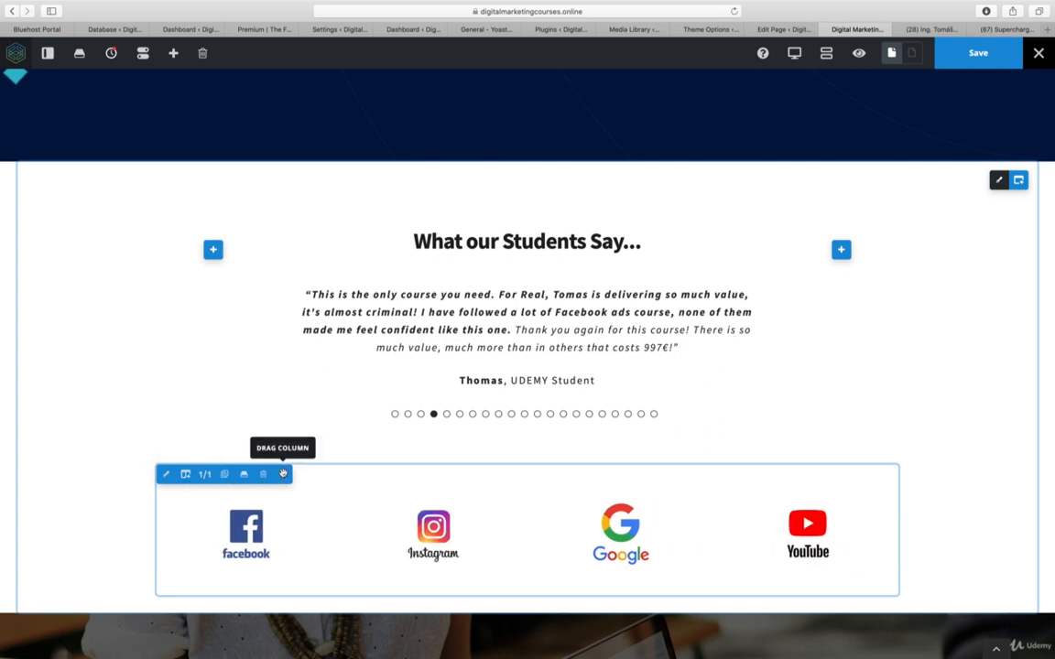
left_click_drag(282, 476, 244, 500)
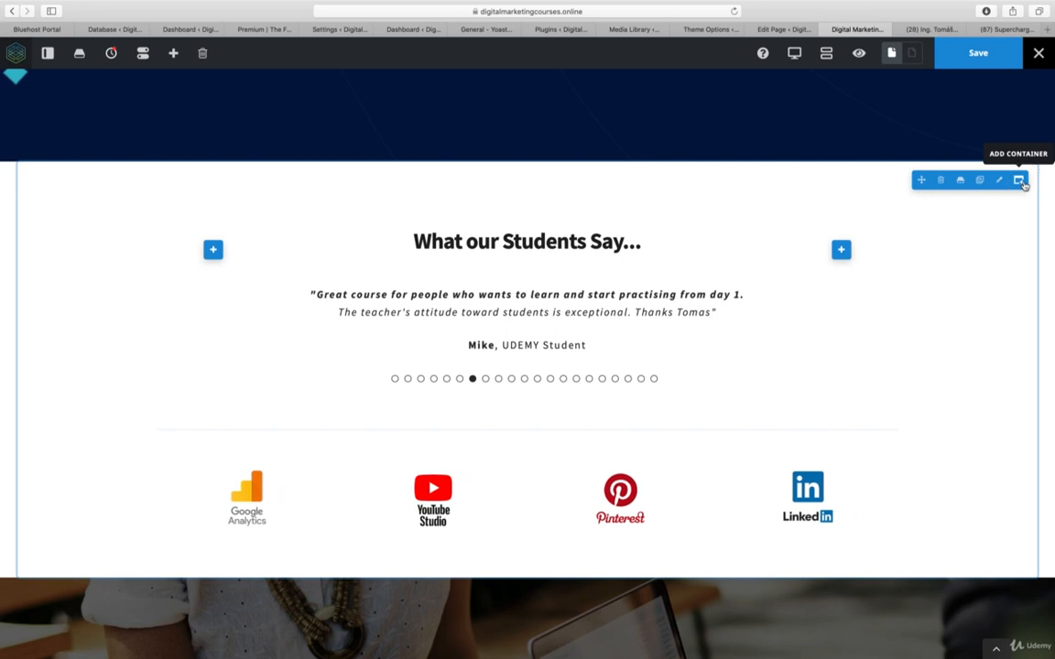
- Insert the library container "Our Courses 8" below the "What our Students Say" container and check its placement on the page
left_click(1019, 181)
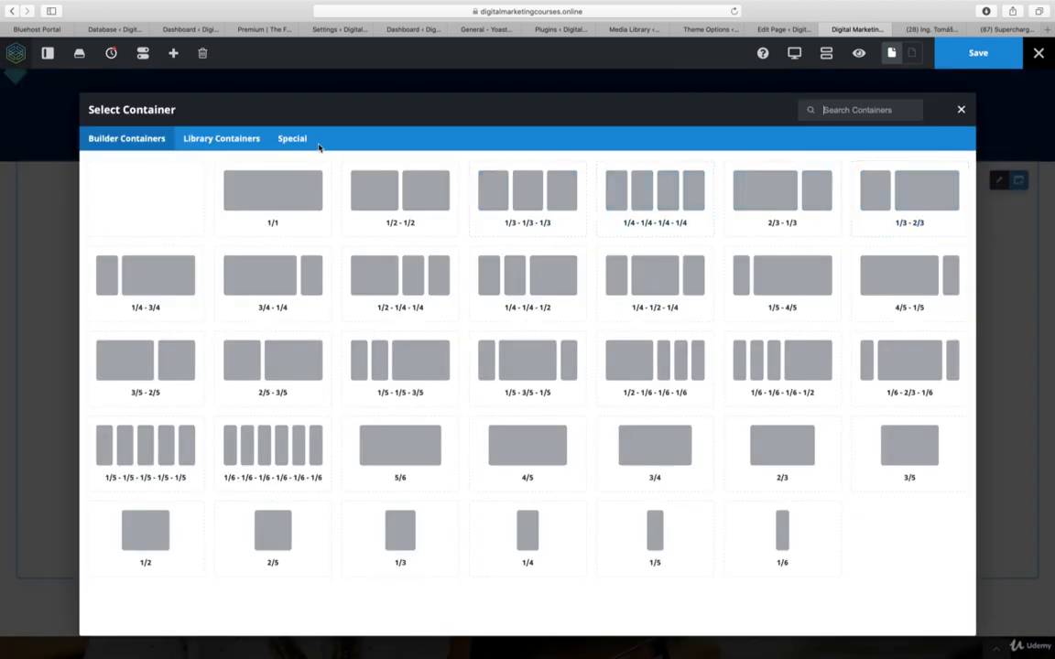
left_click(228, 139)
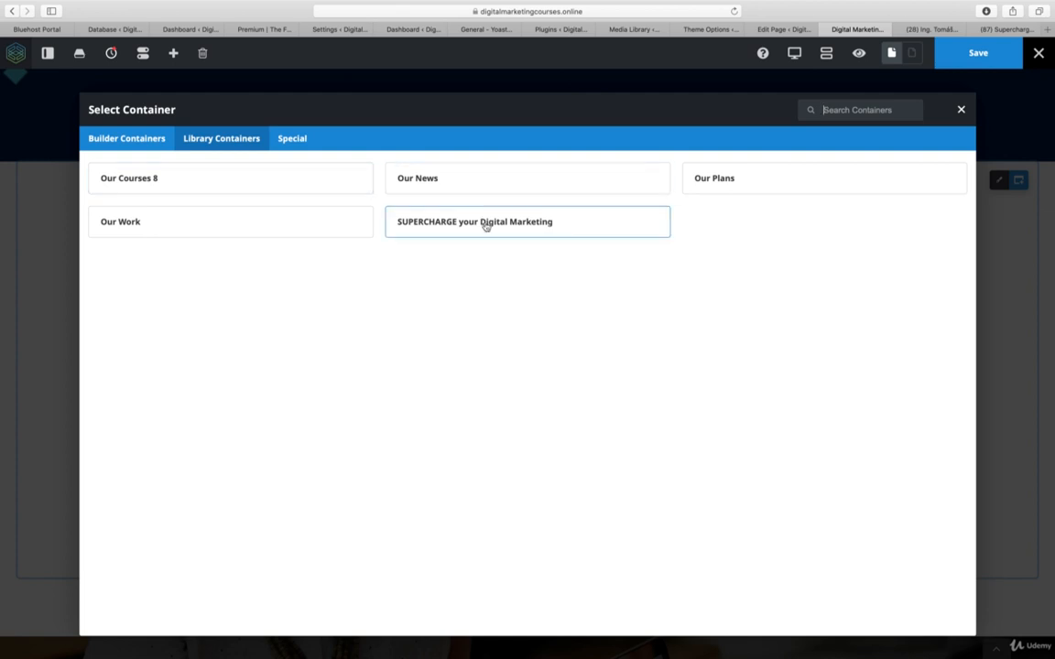
left_click(108, 183)
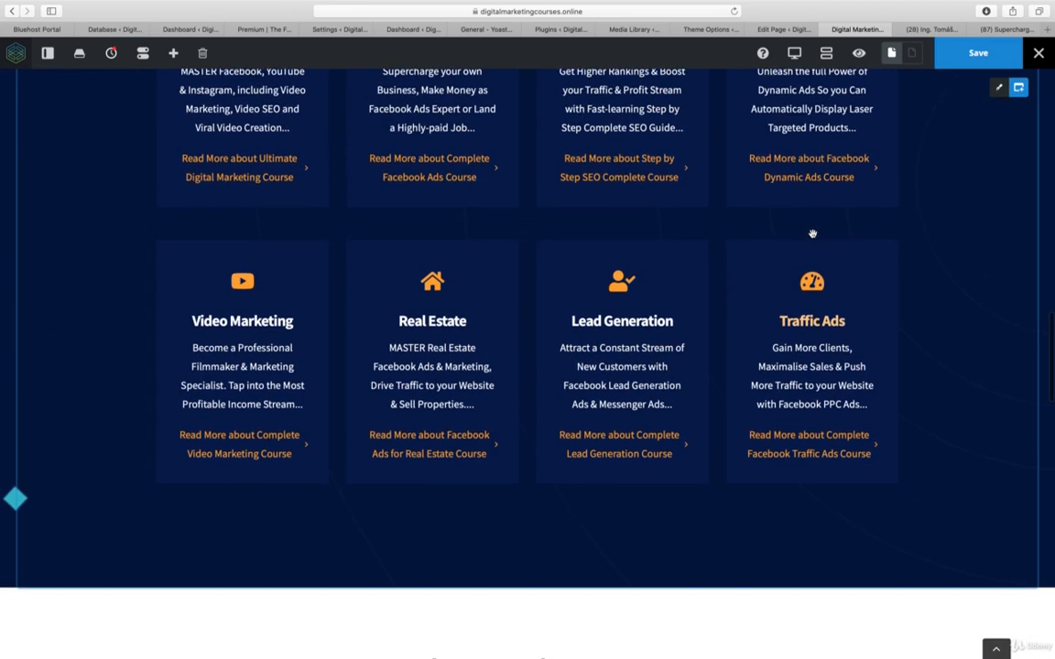
scroll(812, 233, "up", 5)
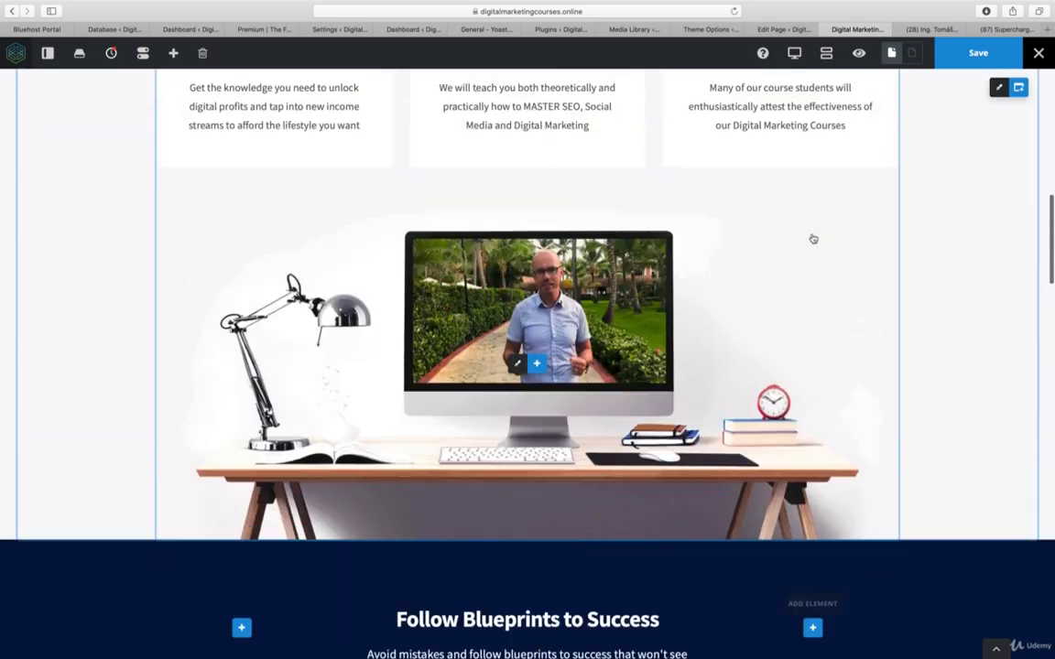
scroll(812, 233, "down", 12)
scroll(811, 233, "down", 7)
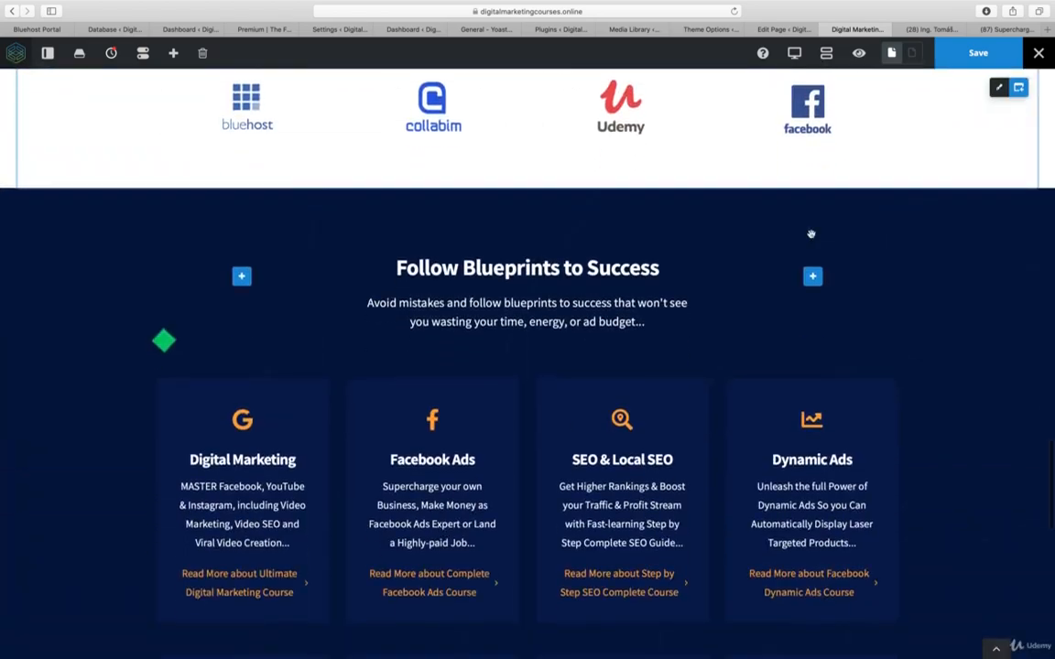
scroll(810, 235, "down", 6)
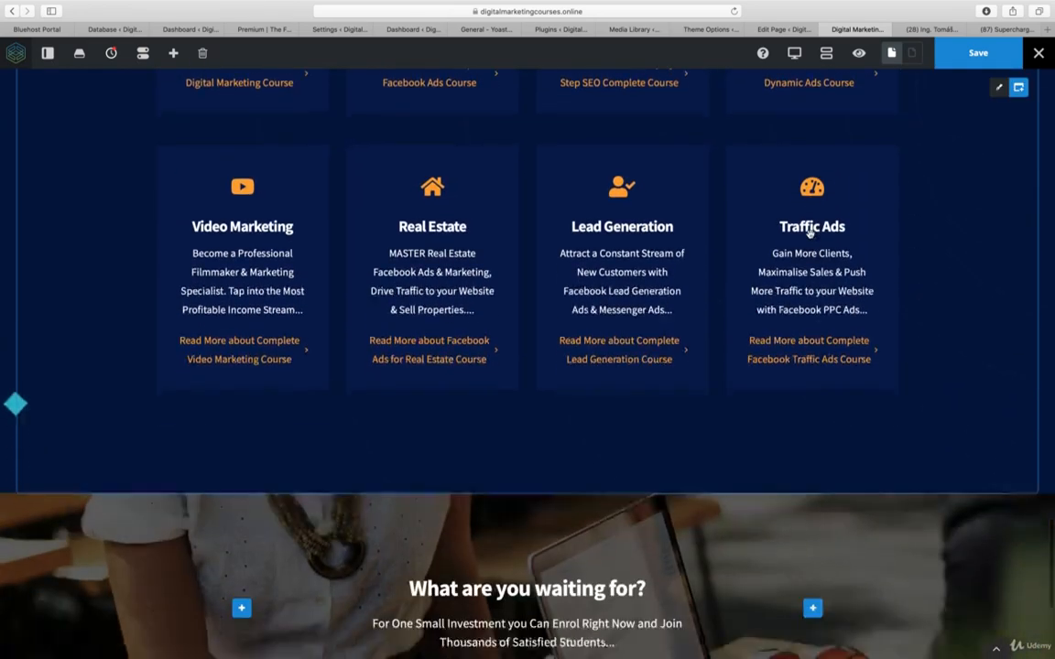
- Delete the duplicate "Follow Blueprints to Success" container located below the logo carousel
scroll(810, 234, "up", 6)
scroll(810, 235, "up", 2)
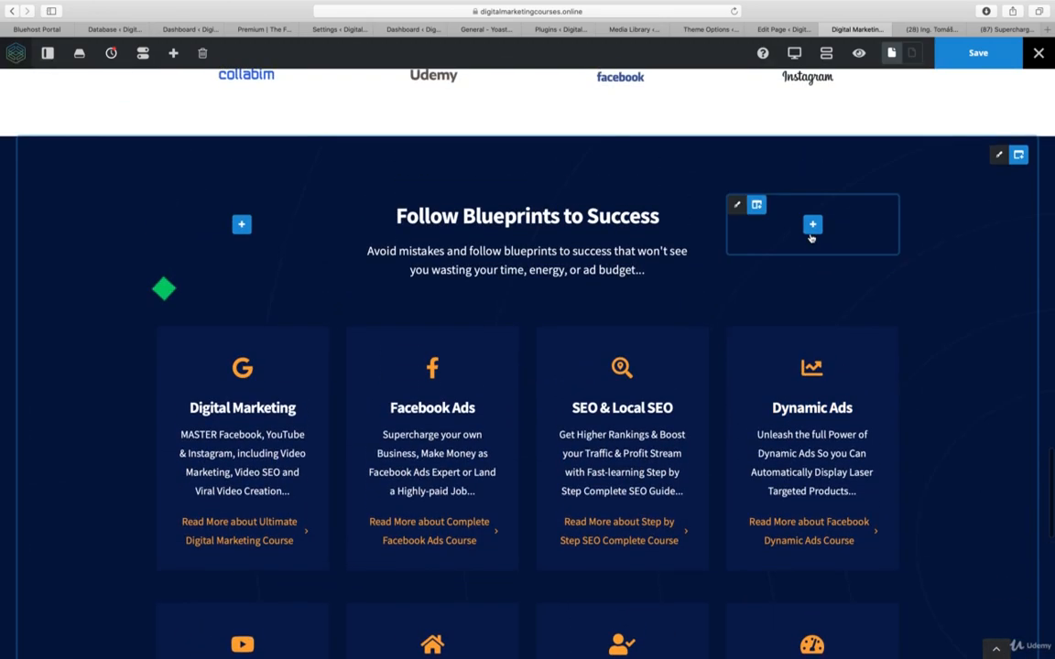
scroll(985, 165, "up", 1)
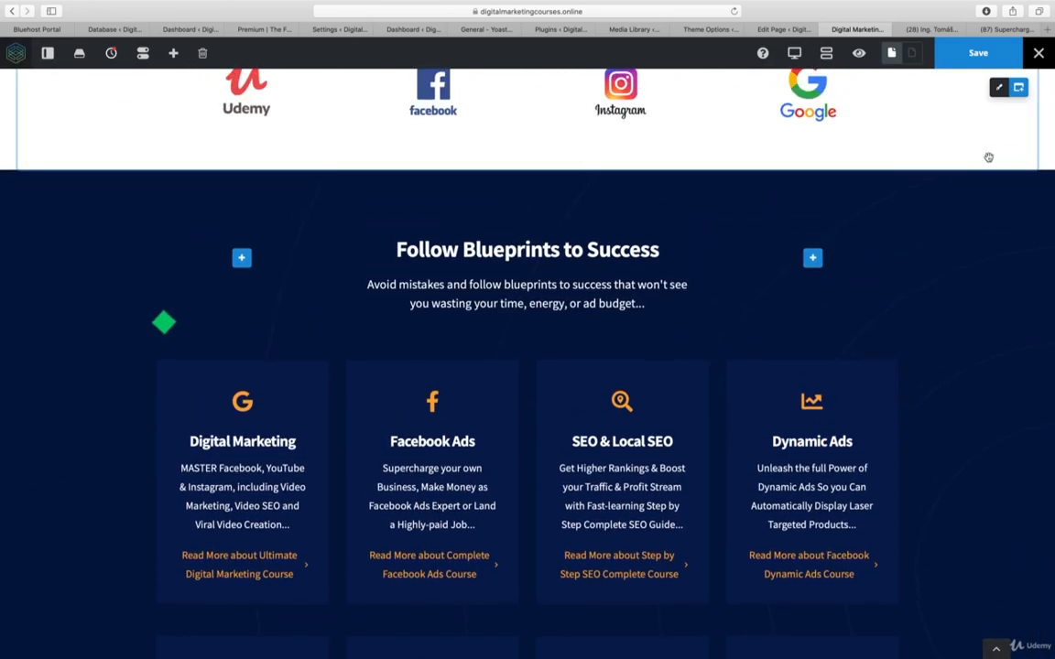
mouse_move(960, 190)
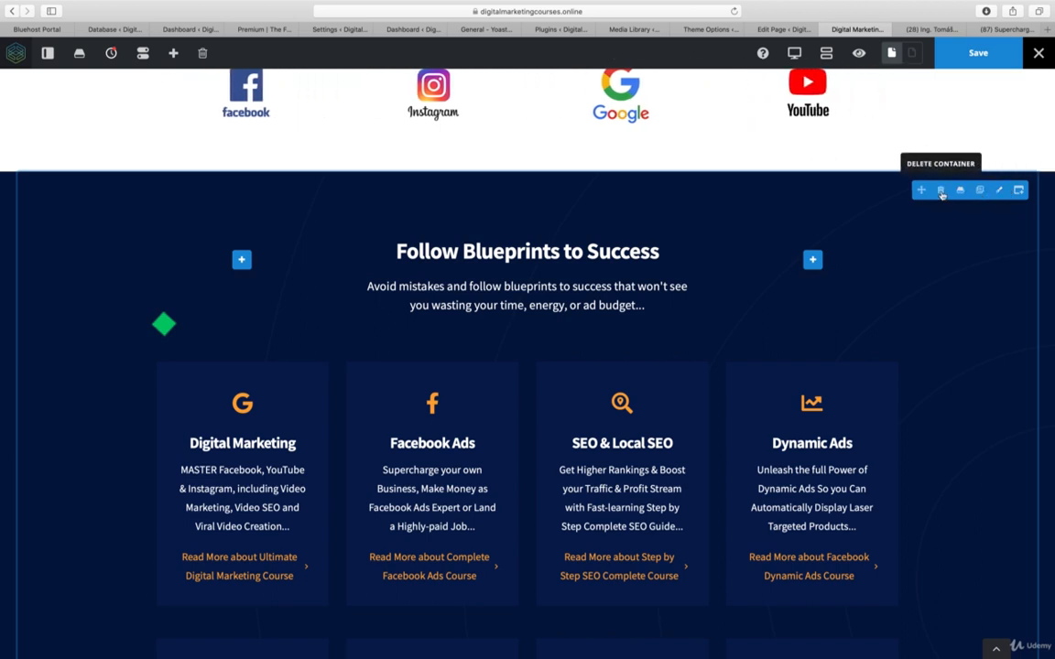
left_click(941, 191)
scroll(854, 228, "up", 4)
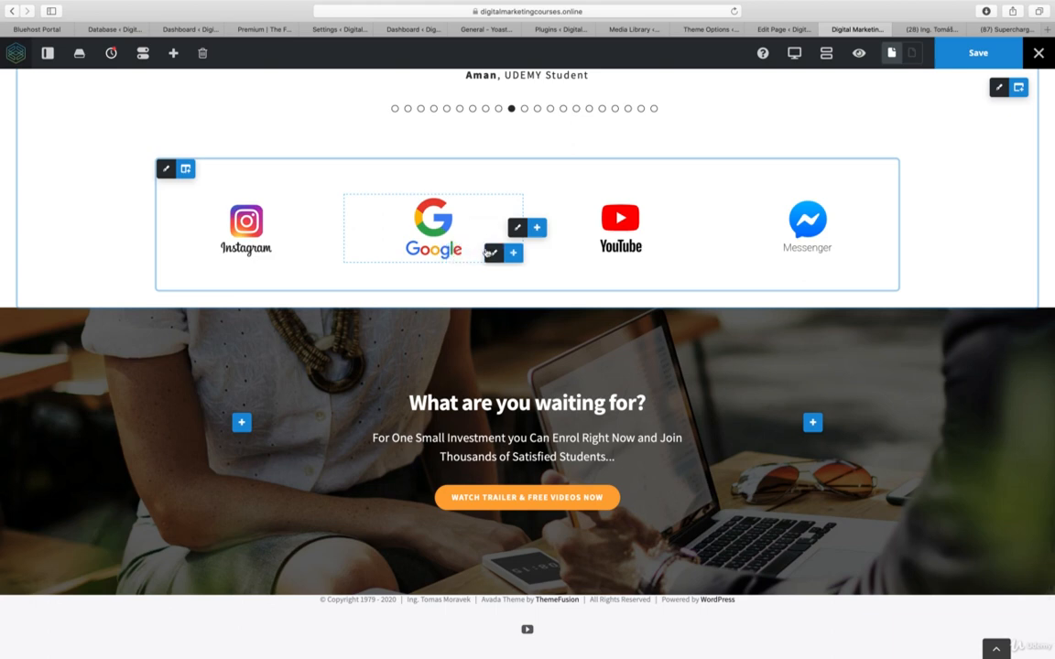
- Open the Google logo's image options in the carousel, browse the media library for a replacement image, and close it without inserting anything
mouse_move(493, 253)
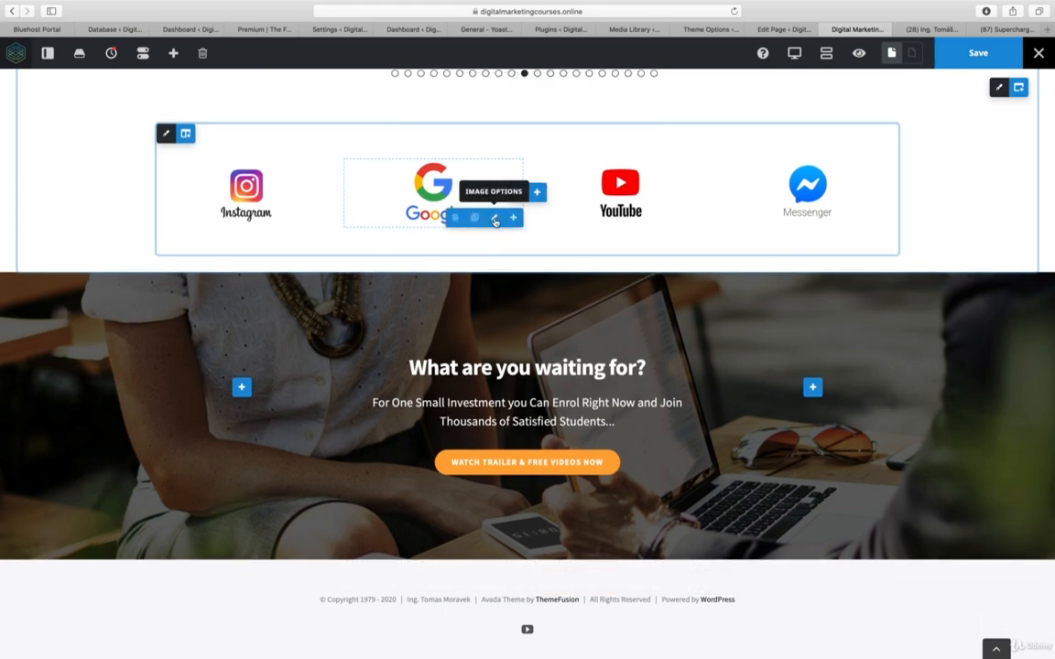
left_click(495, 219)
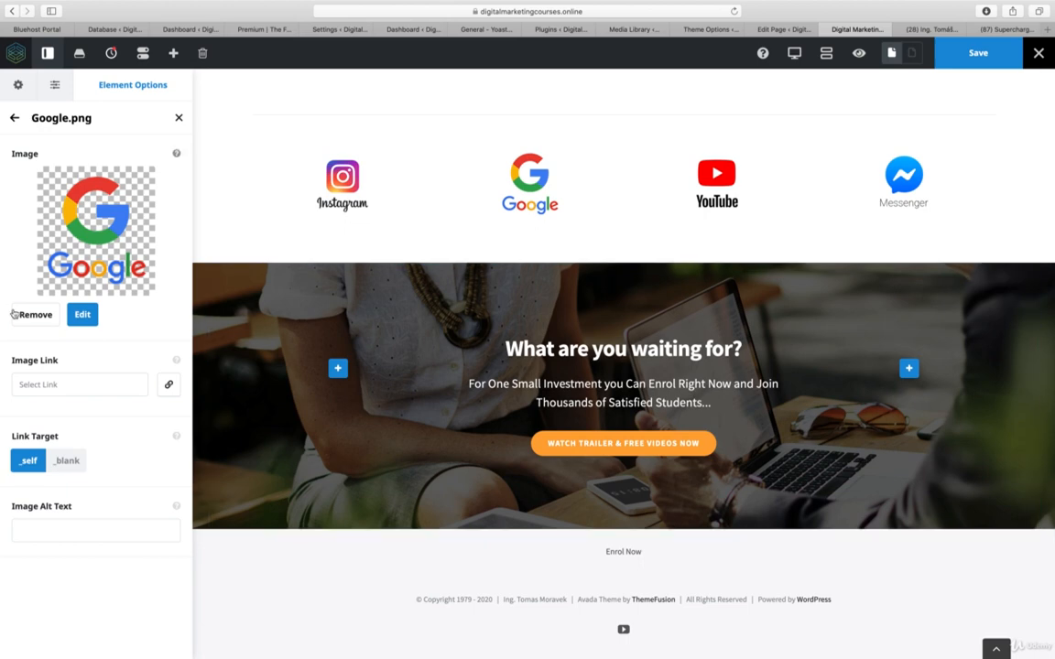
left_click(80, 314)
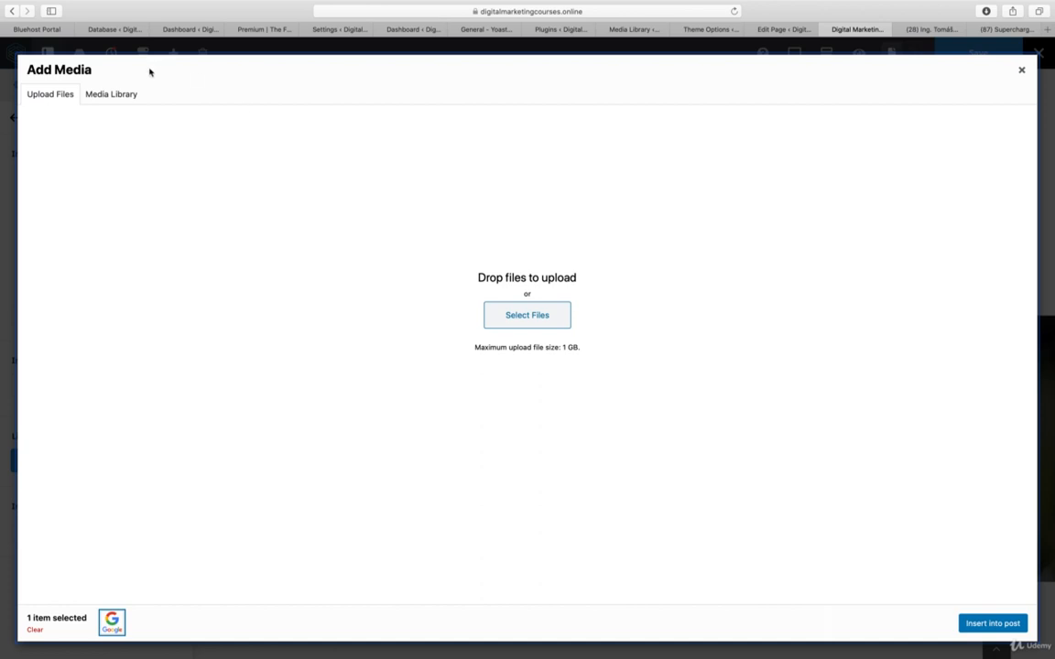
left_click(113, 94)
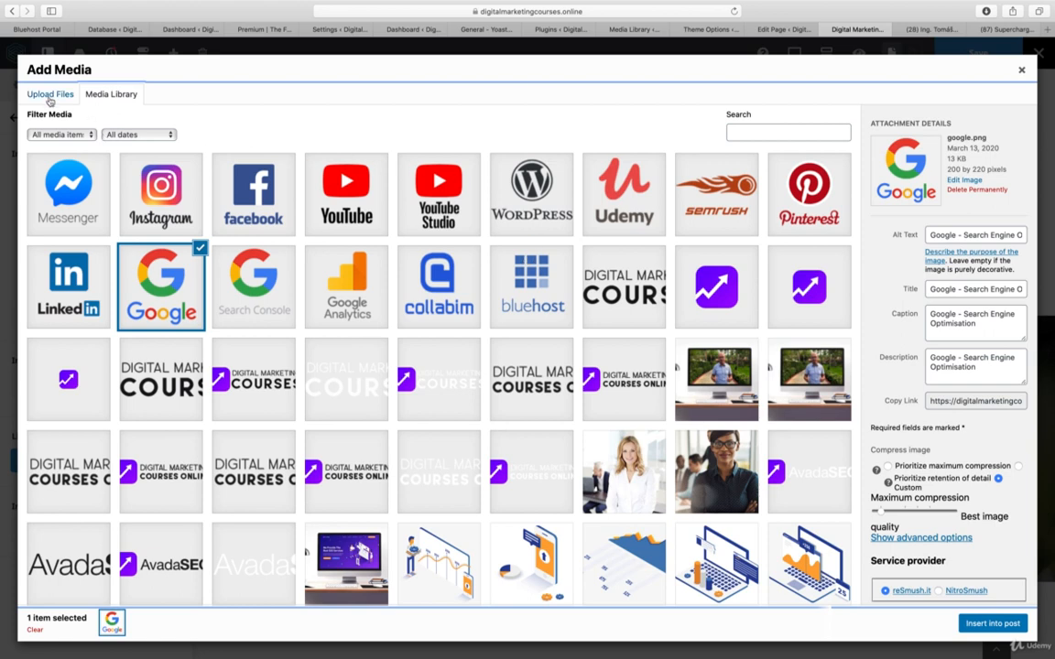
left_click(1022, 70)
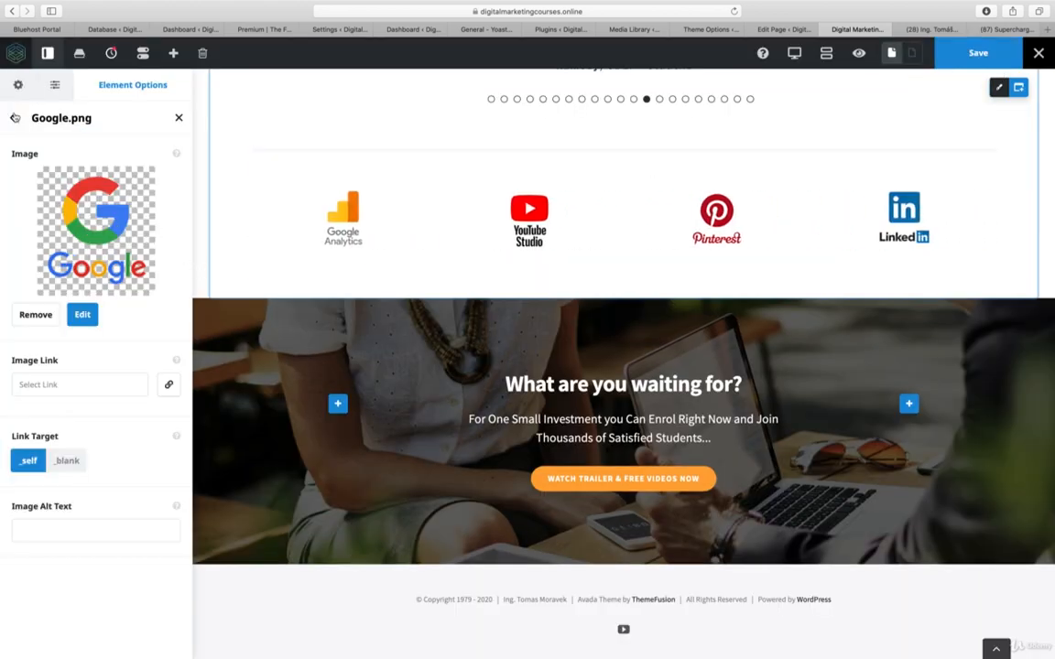
- Return to the image carousel's item list, look through its logo images, and hide the options sidebar
left_click(14, 119)
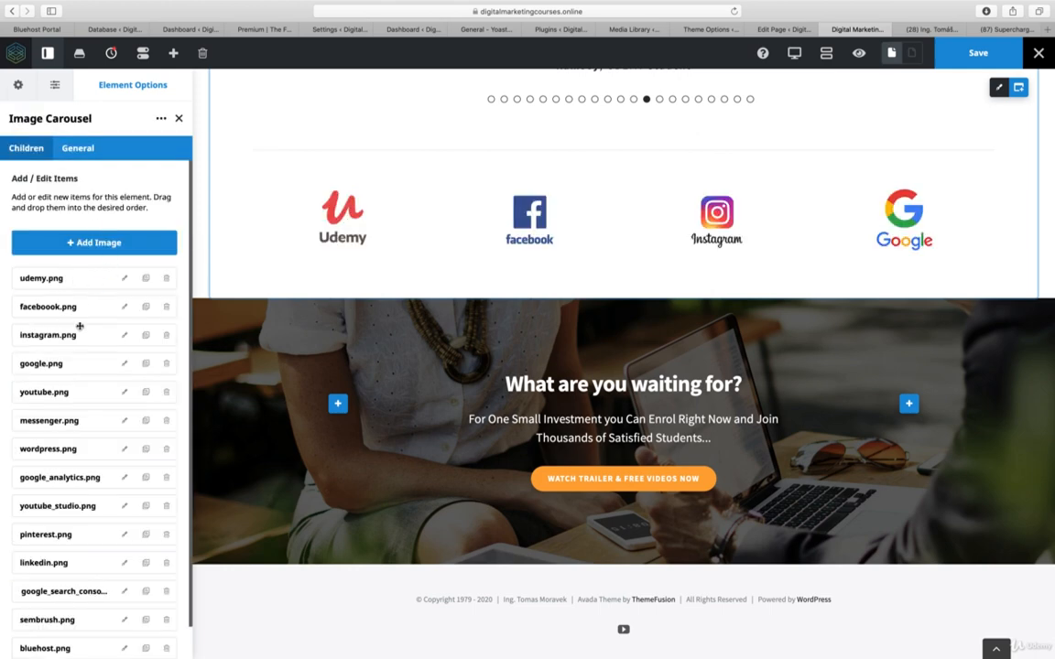
scroll(72, 294, "down", 1)
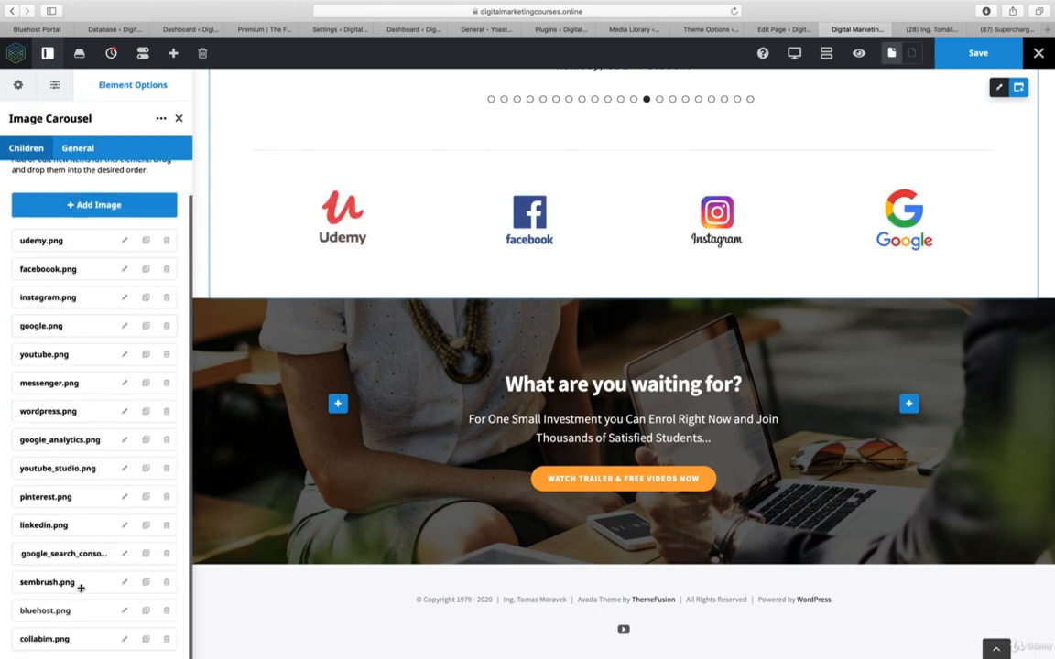
mouse_move(94, 244)
left_mouse_down()
mouse_move(95, 273)
mouse_move(100, 239)
left_mouse_up()
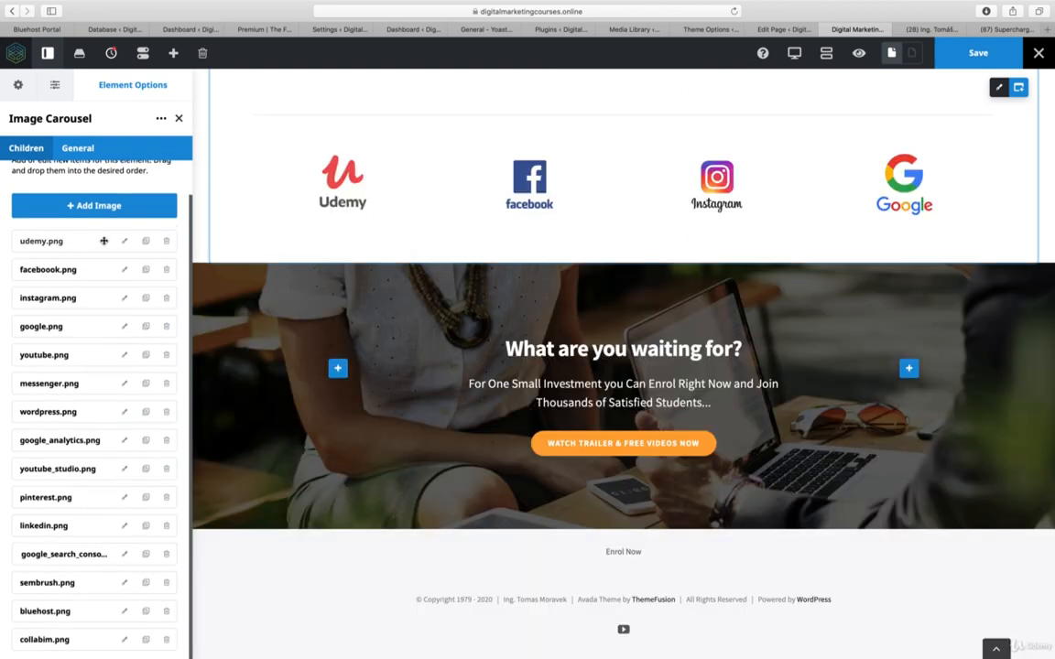
left_click(47, 53)
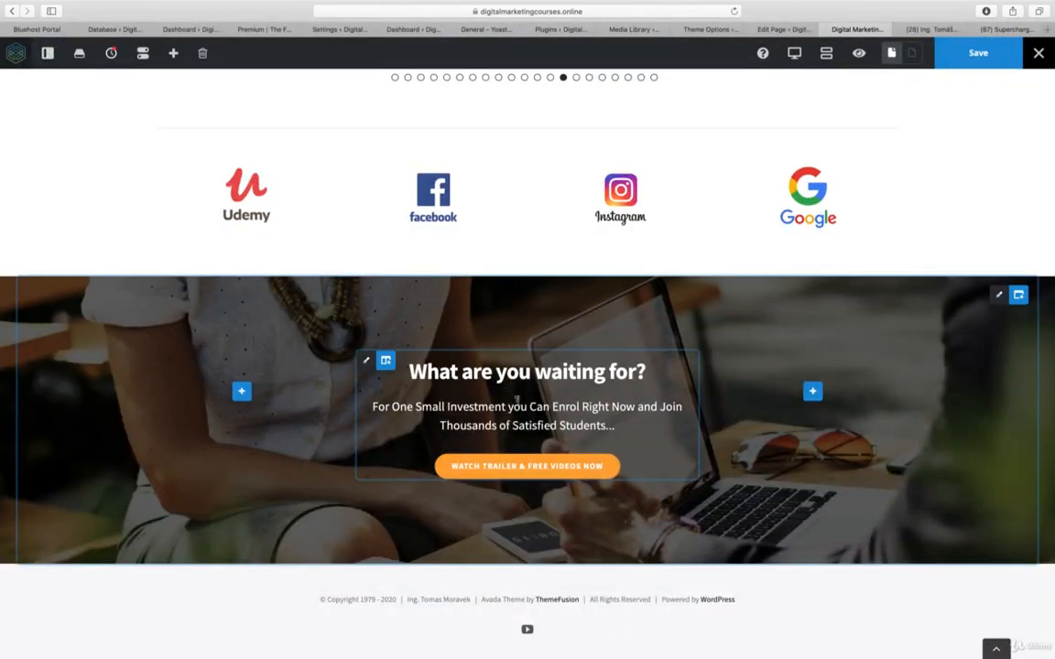
- Inspect the HTML content of the text block under "What are you waiting for?", highlight its sentence, and hide the options sidebar
scroll(499, 389, "down", 1)
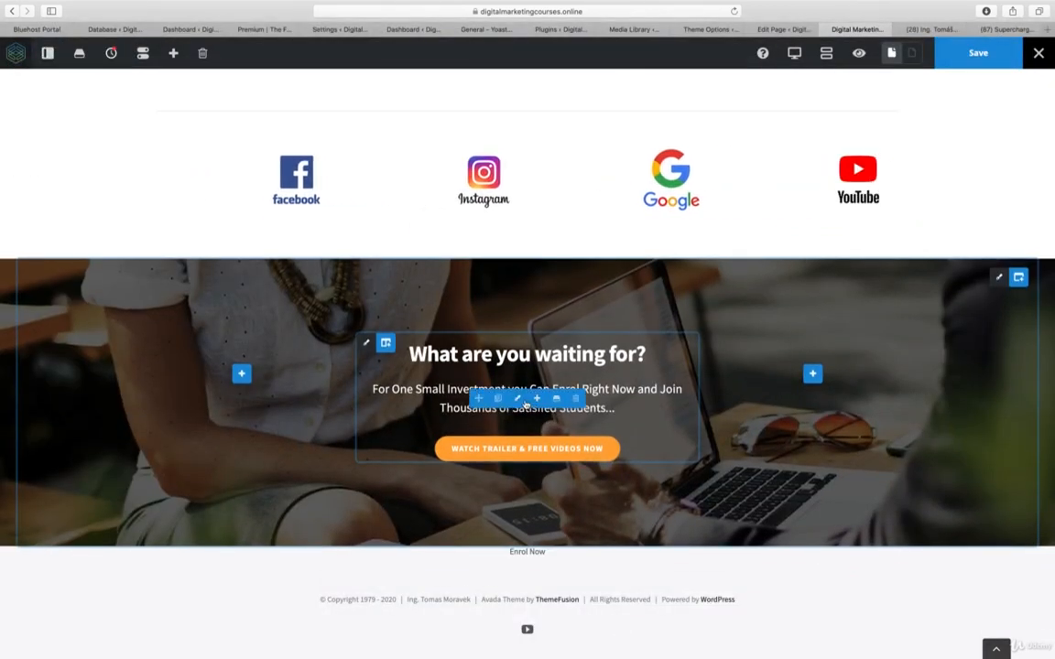
left_click(517, 398)
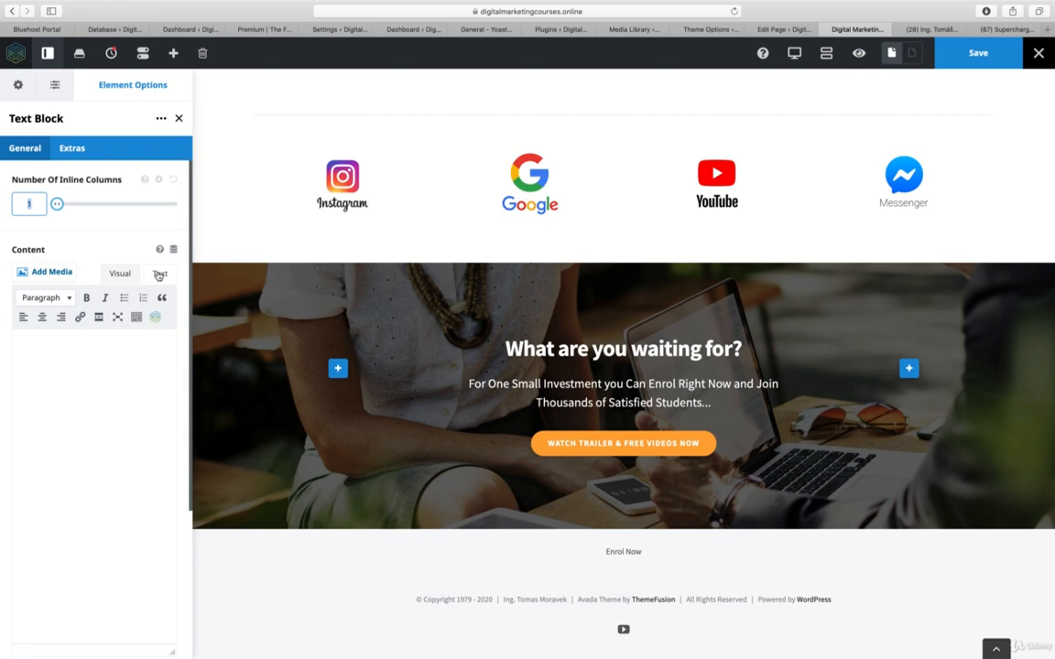
left_click(159, 274)
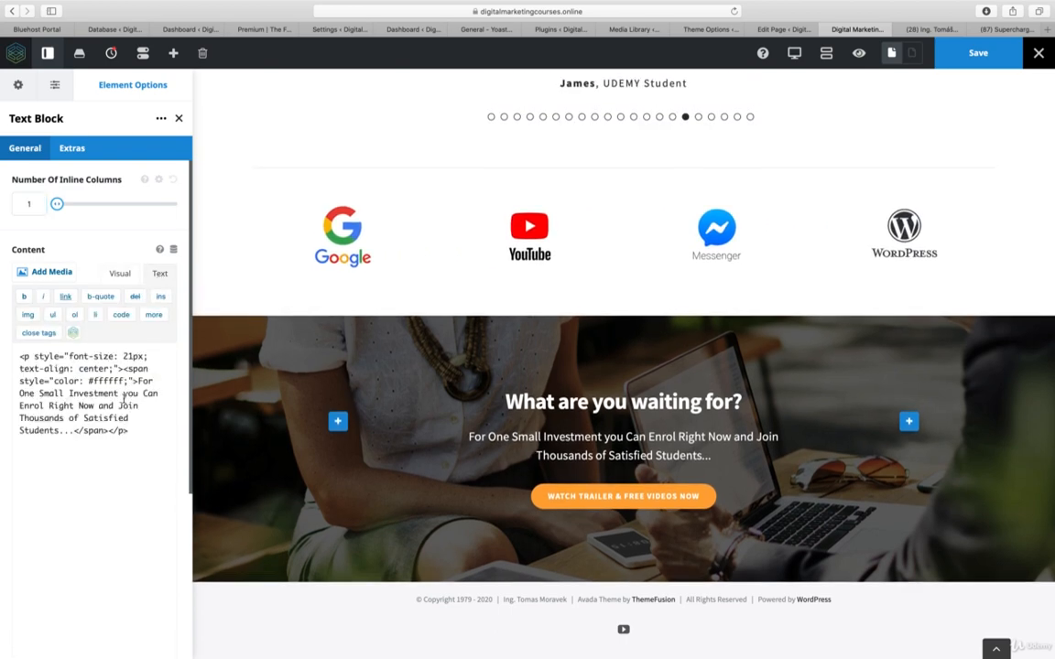
left_click_drag(138, 382, 75, 430)
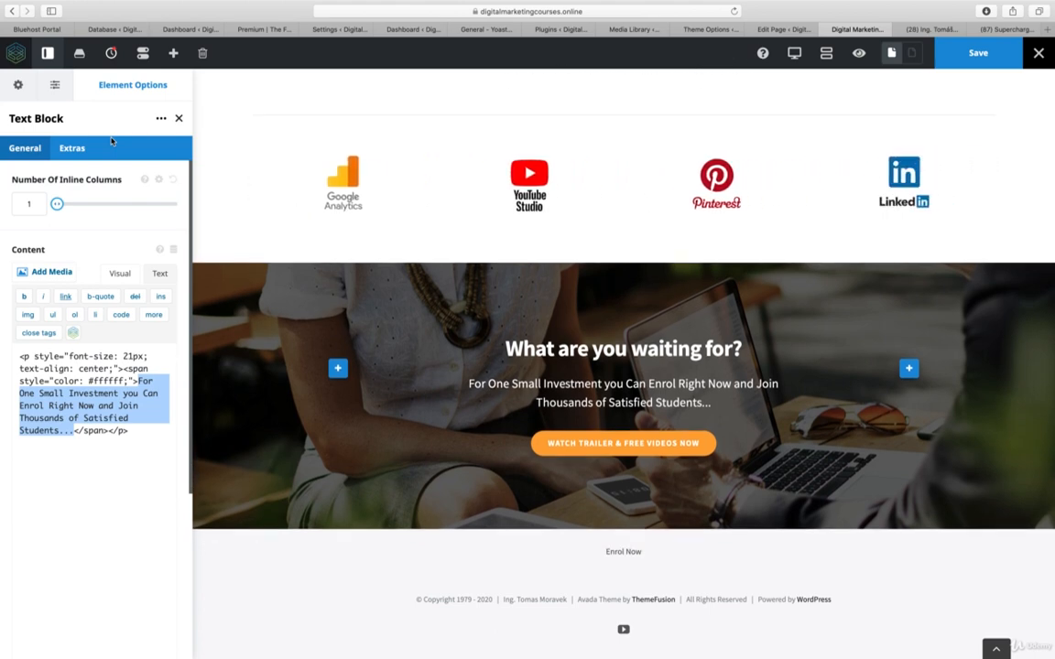
left_click(48, 53)
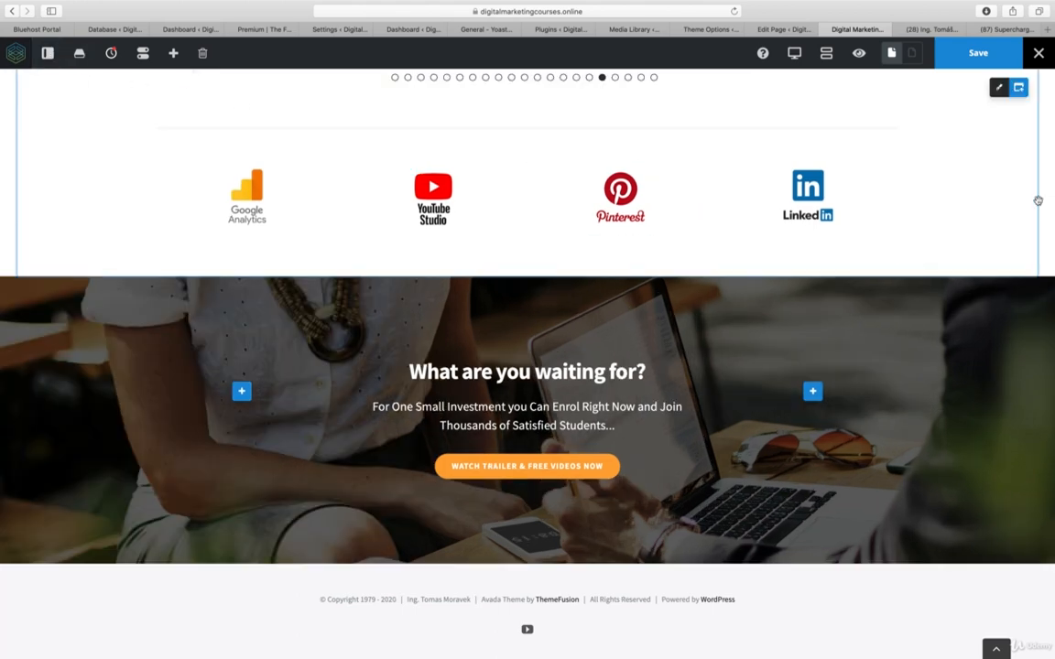
- Open the "SUPERCHARGE Facebook Ads" hero slide at the start of the page in the Slider Revolution slide editor
scroll(1019, 200, "up", 2)
scroll(1020, 200, "up", 15)
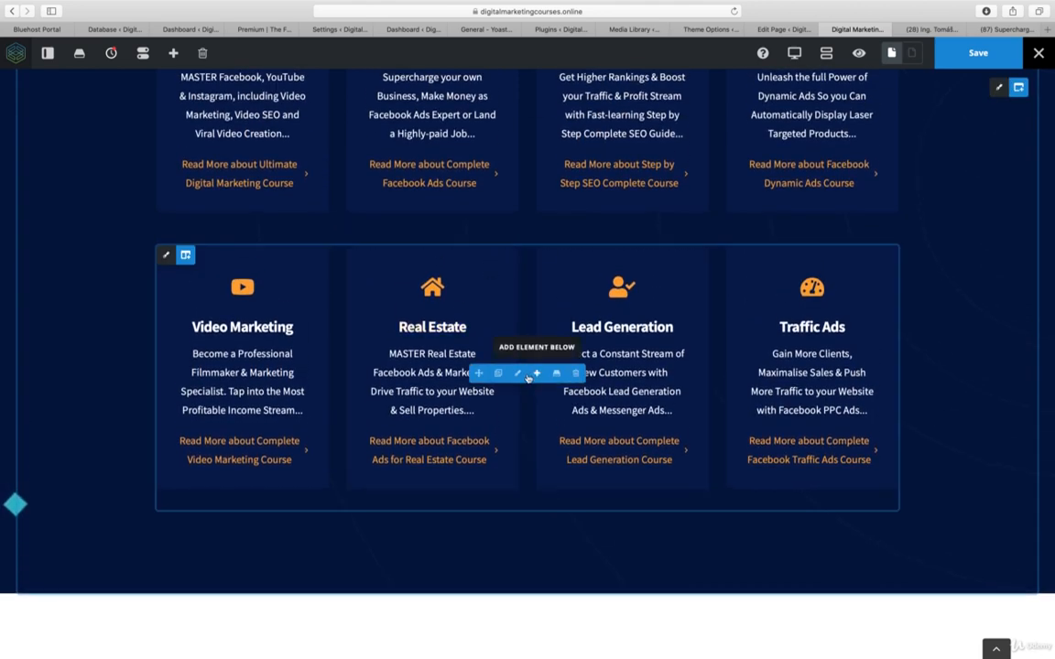
scroll(668, 366, "up", 12)
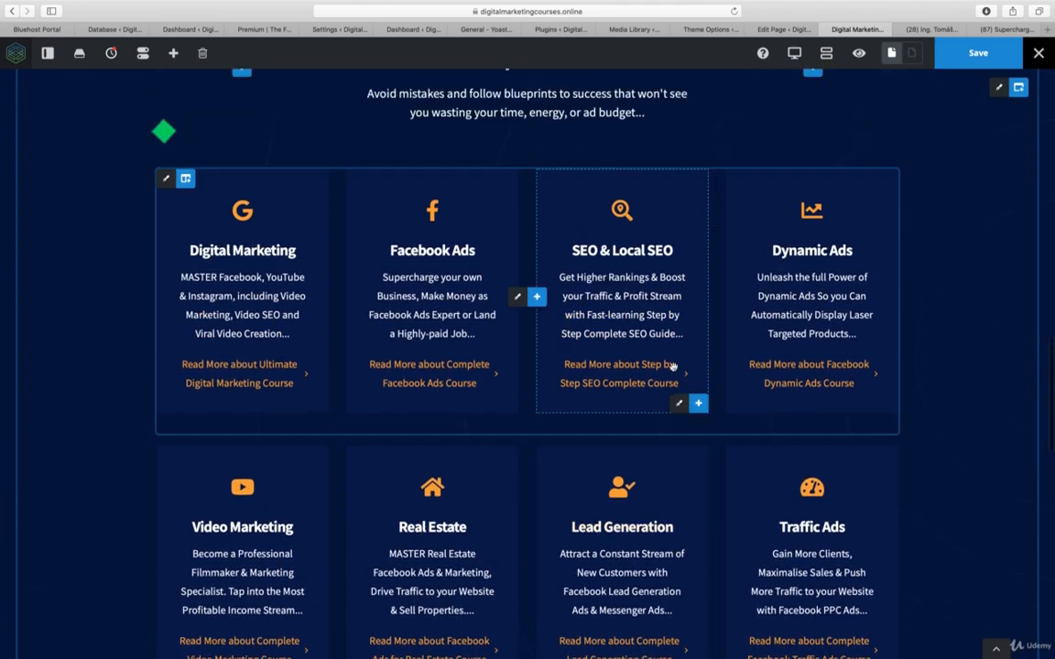
scroll(672, 368, "up", 15)
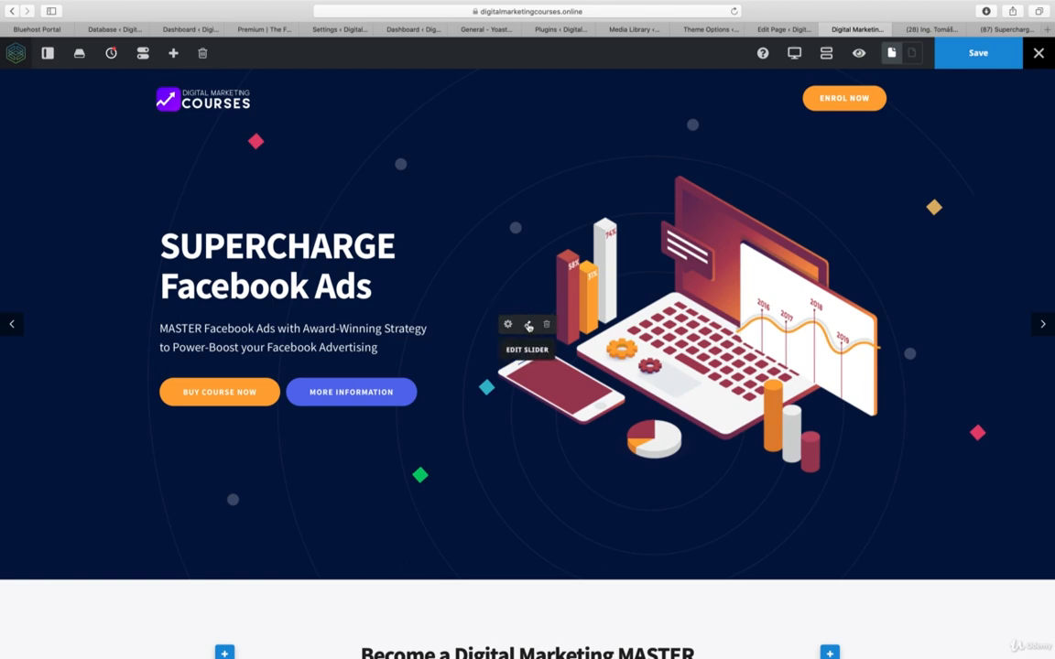
left_click(529, 325)
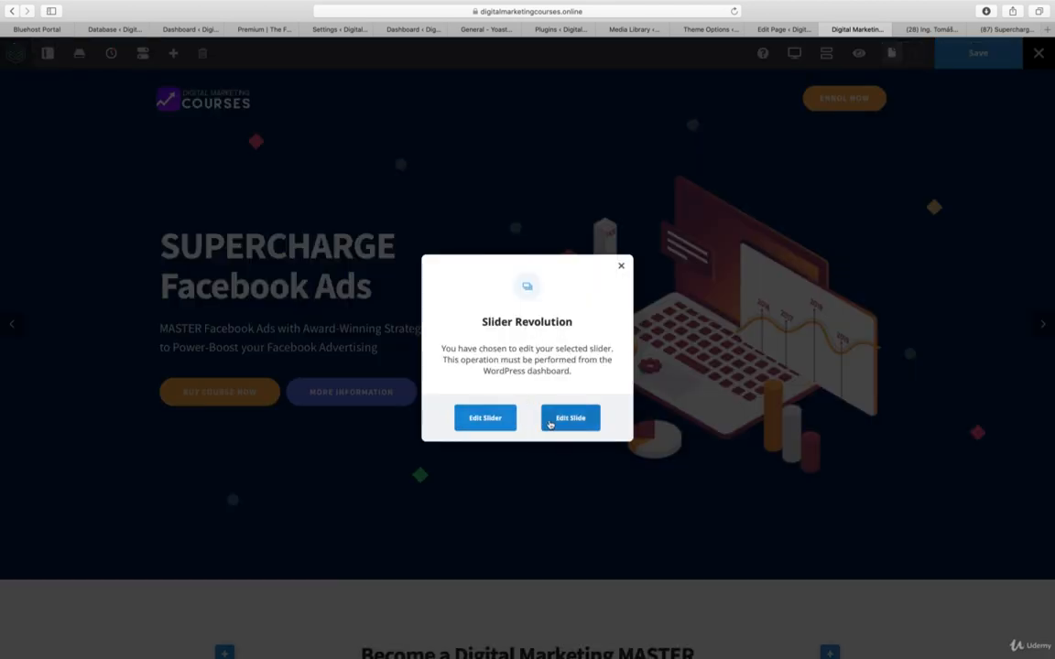
left_click(566, 421)
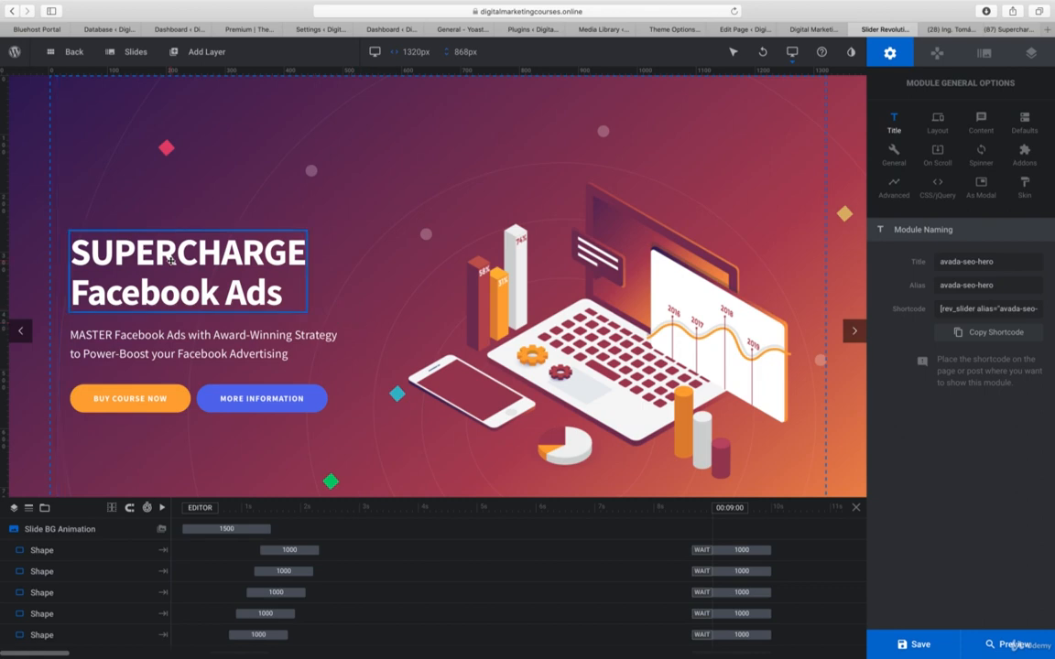
- Retype the last word of the slide's subtitle text layer as "Advertising"
left_click(205, 335)
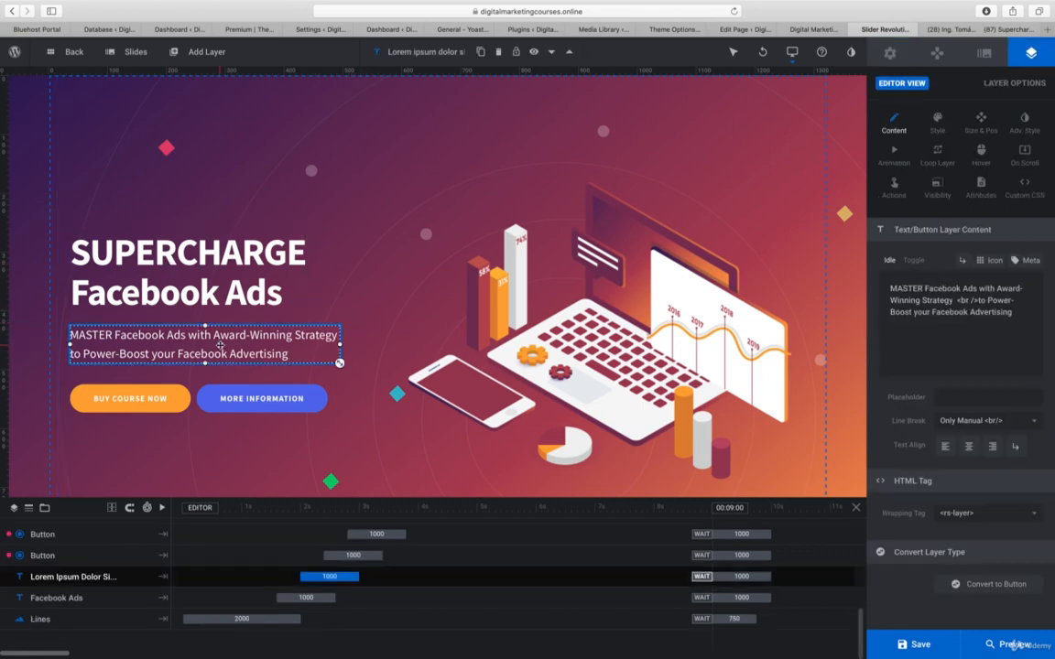
double_click(980, 313)
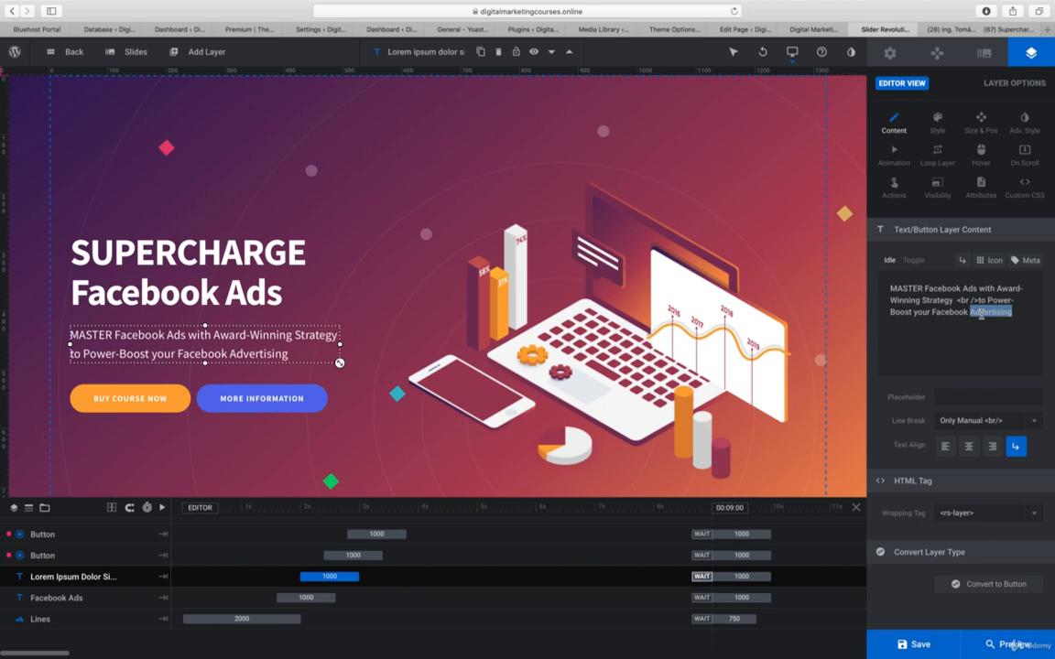
type("A")
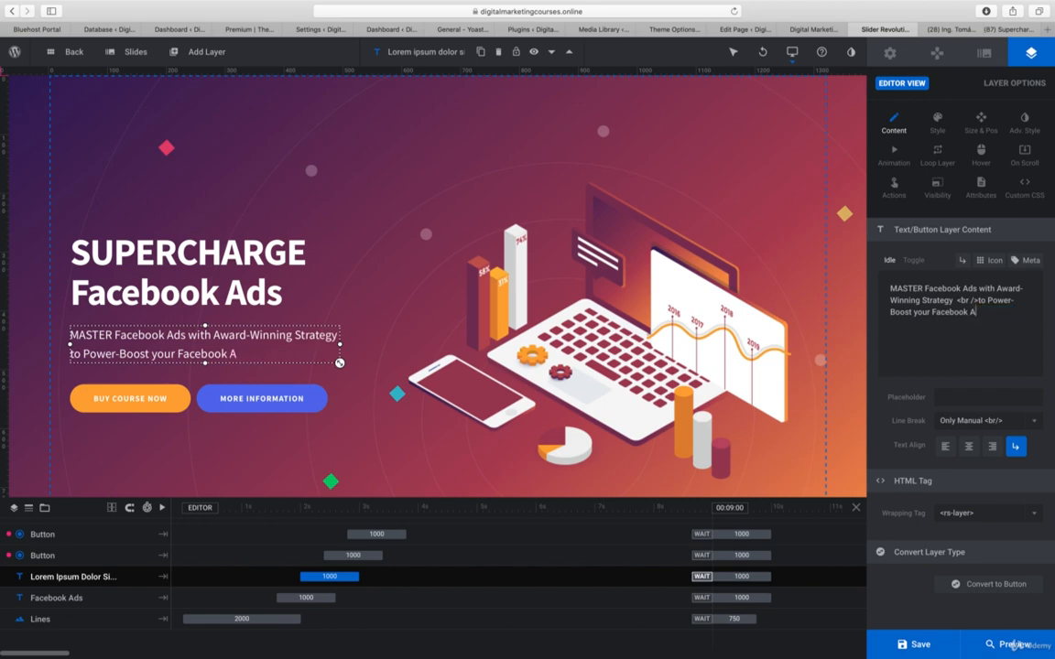
type("dvertising")
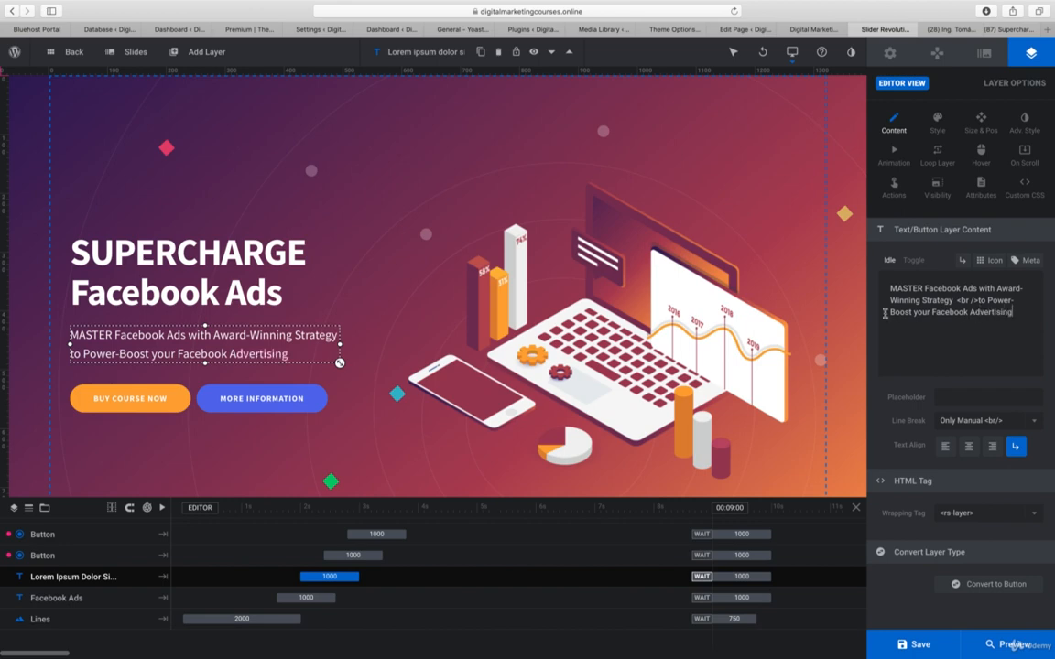
- Set the link target of the "BUY COURSE NOW" button's Simple Link action to New Window and close the actions dialog
left_click(176, 403)
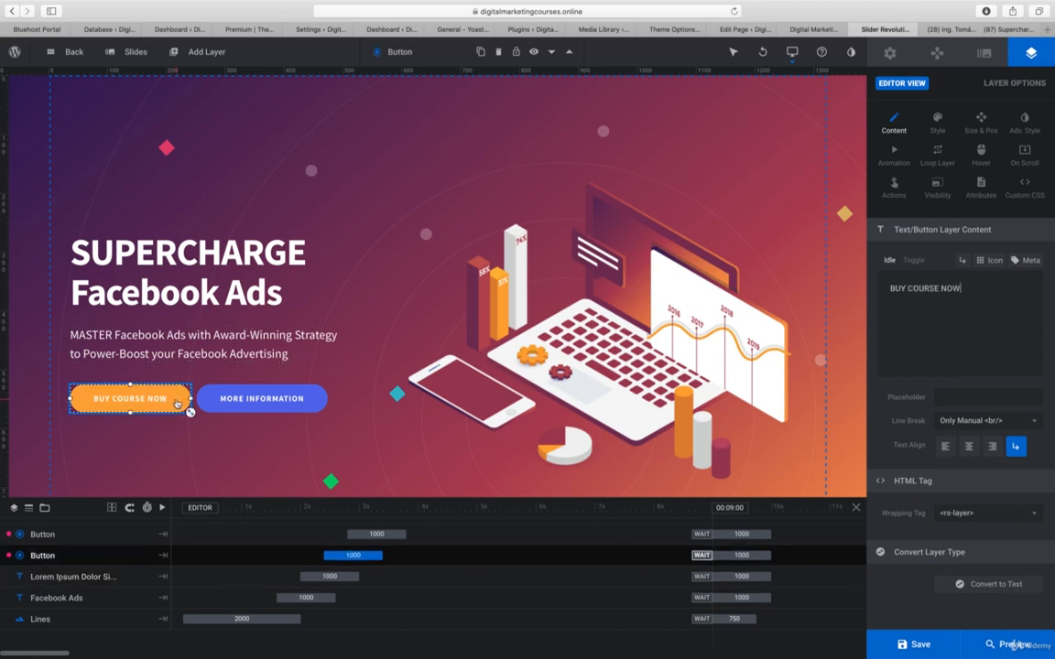
left_click(894, 188)
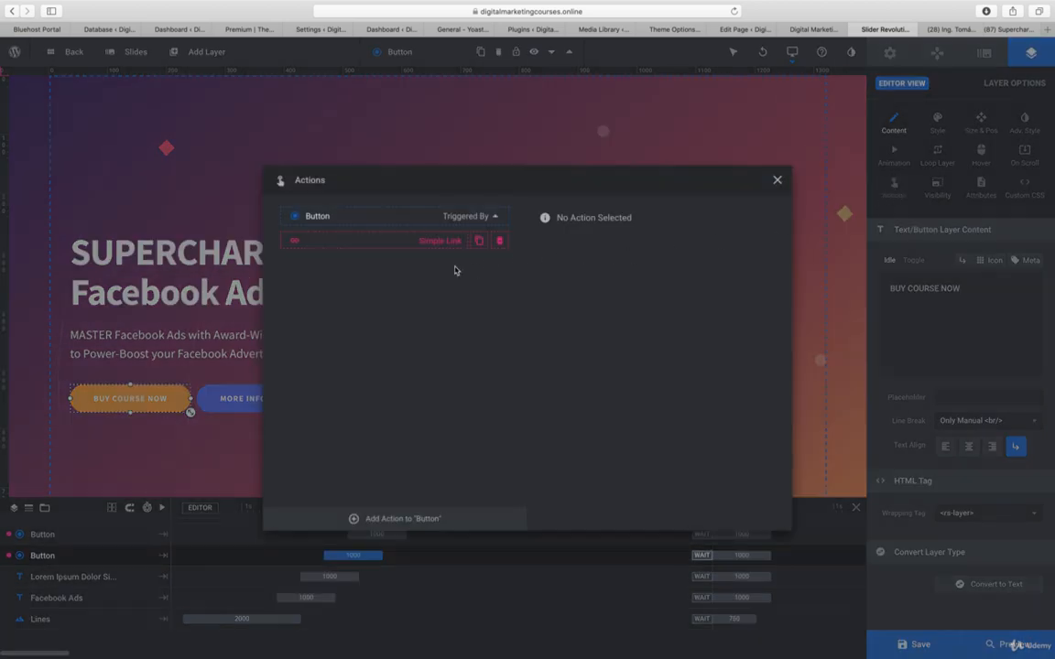
left_click(441, 241)
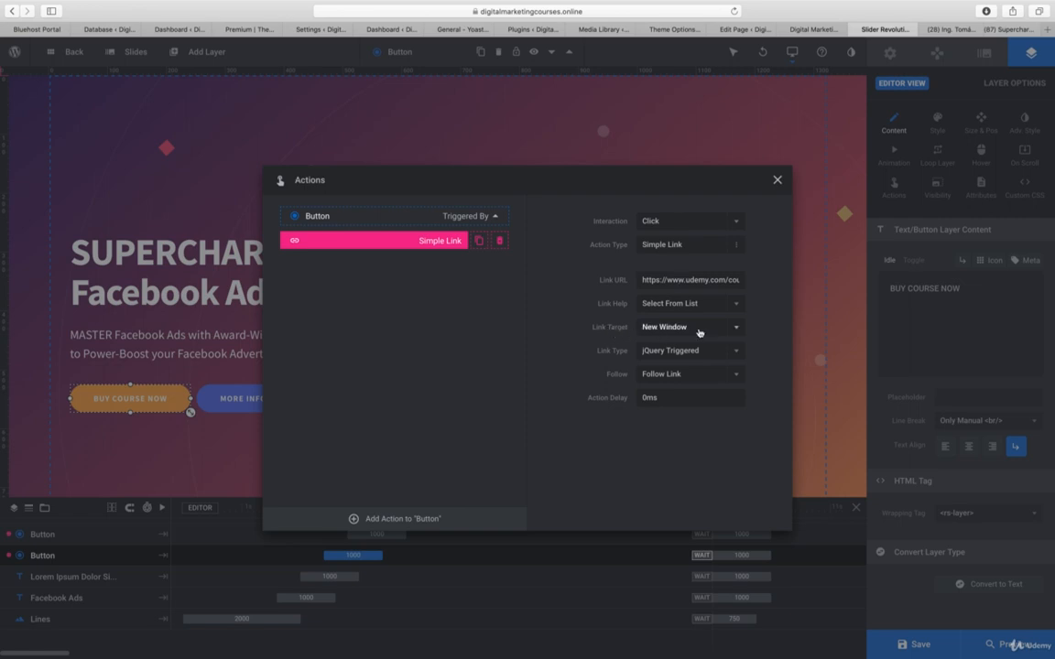
left_click(737, 330)
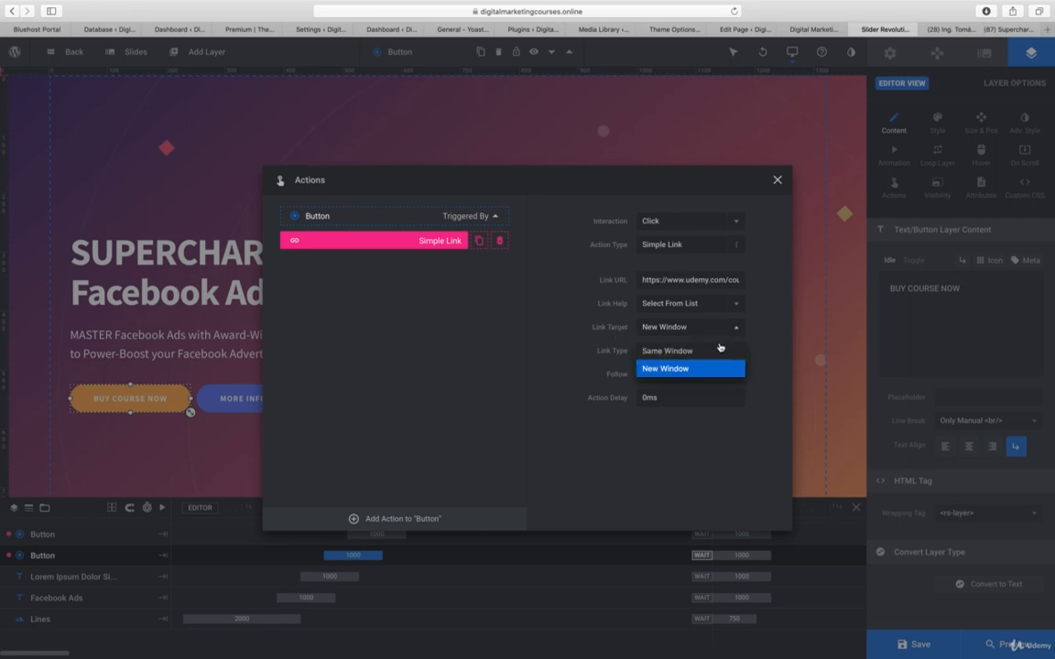
left_click(679, 370)
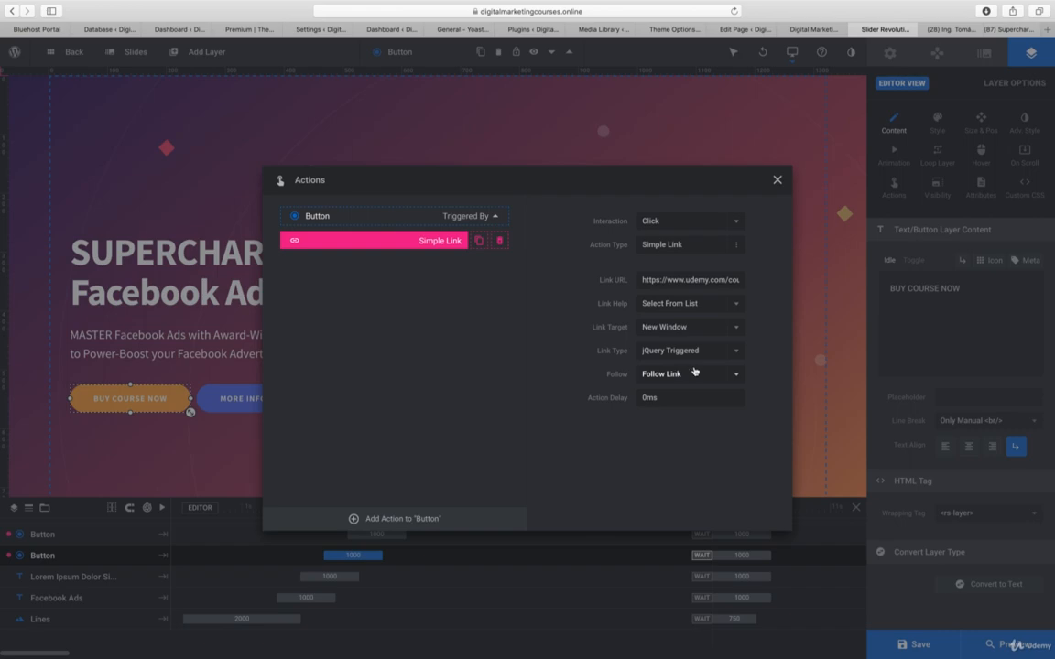
left_click(776, 181)
- Go back to the live builder, save the home page, and exit to the page back-end
left_click(856, 30)
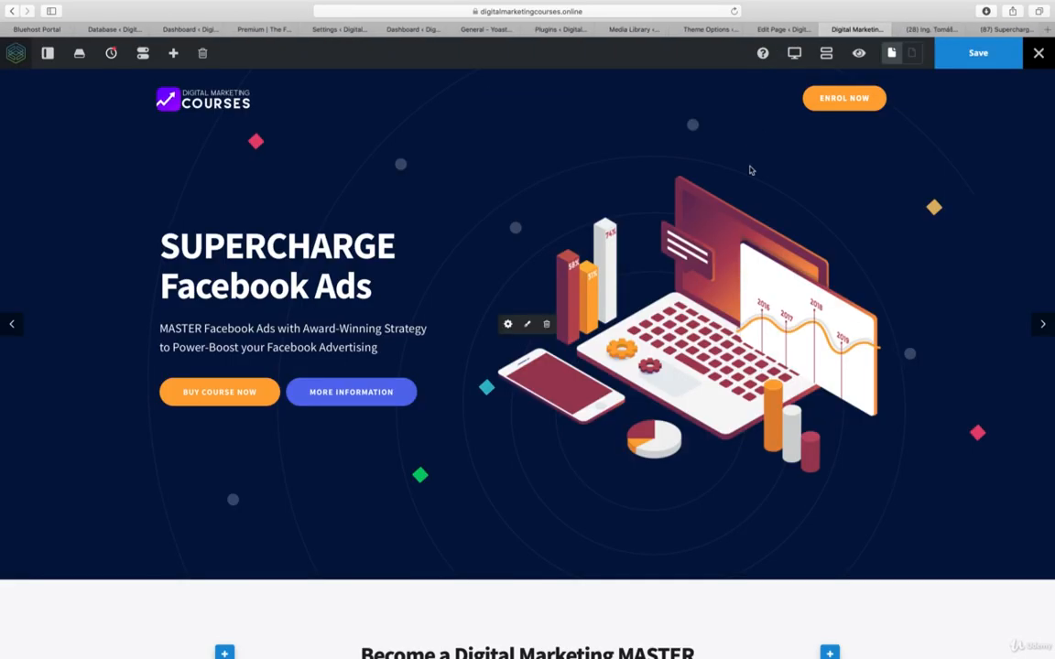
left_click(976, 54)
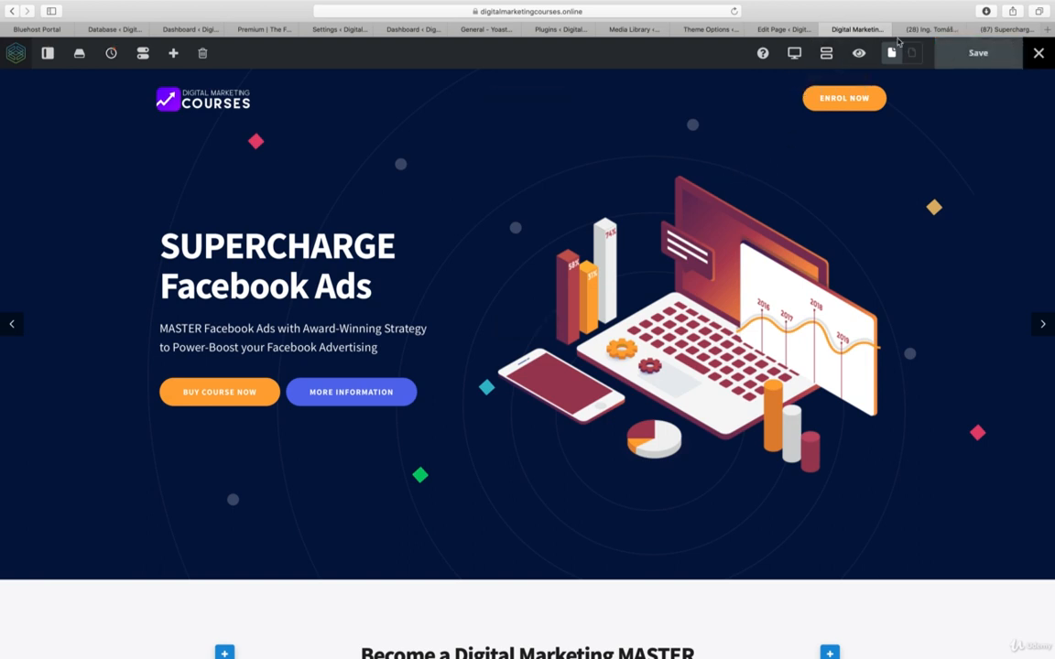
left_click(1039, 55)
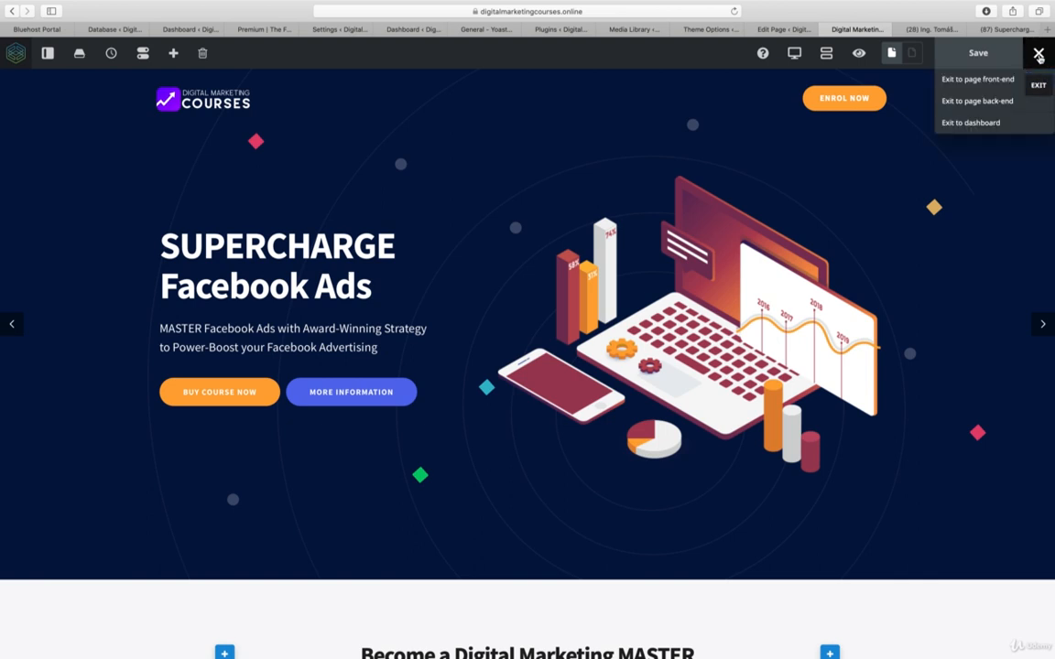
left_click(1000, 102)
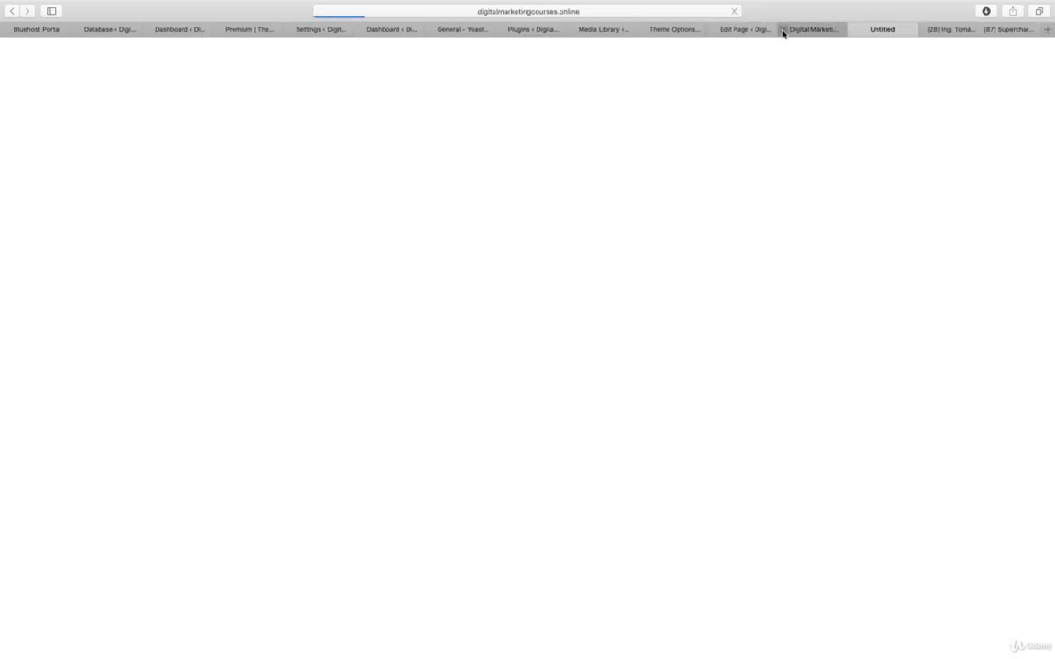
- Close the older Edit Page tab and look over the home page's containers and elements in the back-end Fusion Builder
left_click(744, 31)
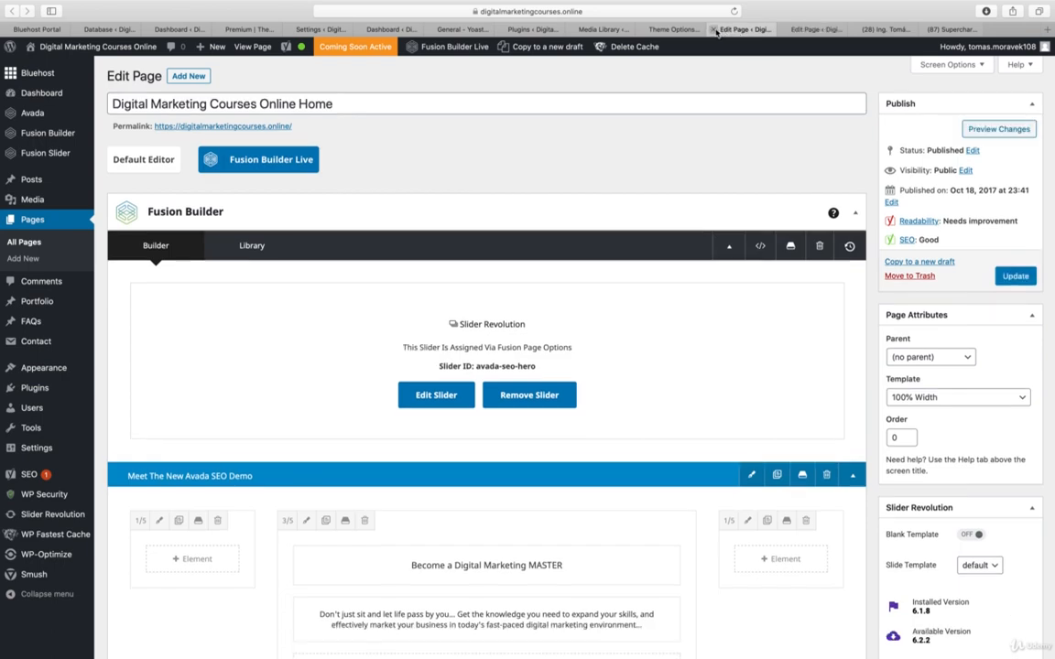
left_click(713, 30)
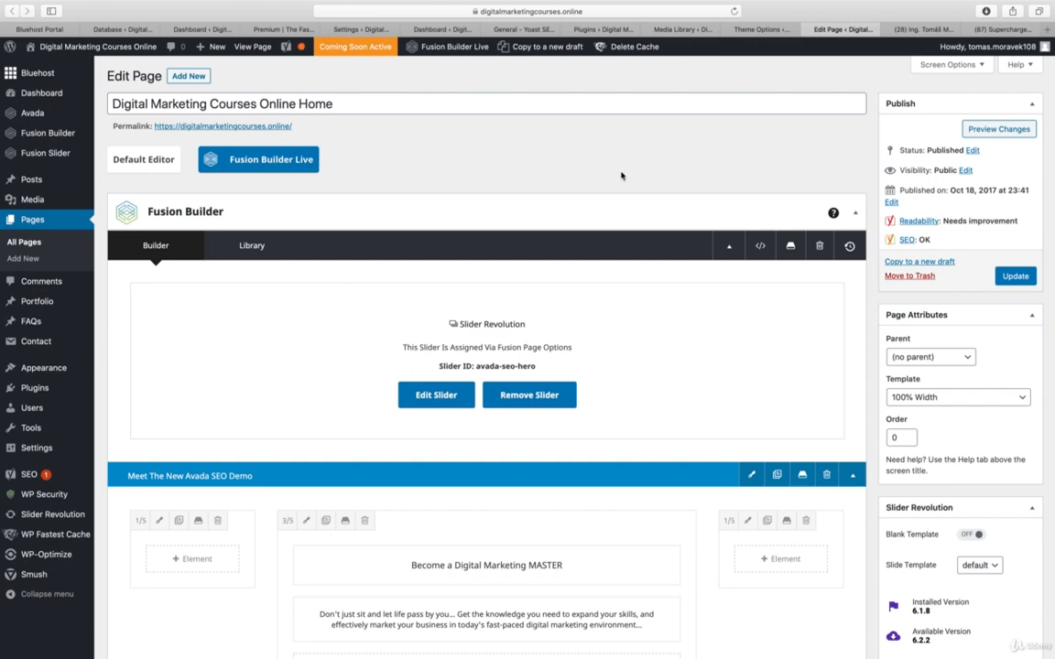
scroll(619, 173, "down", 5)
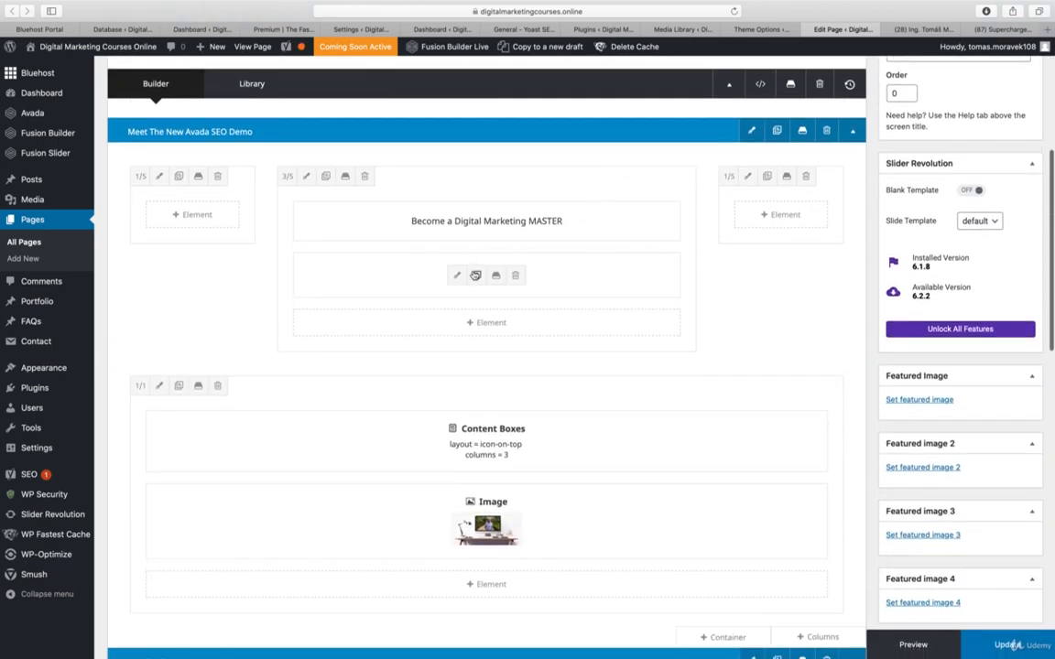
- Open the text block under the "Become a Digital Marketing MASTER" title, review its content, and close it without changes
left_click(456, 276)
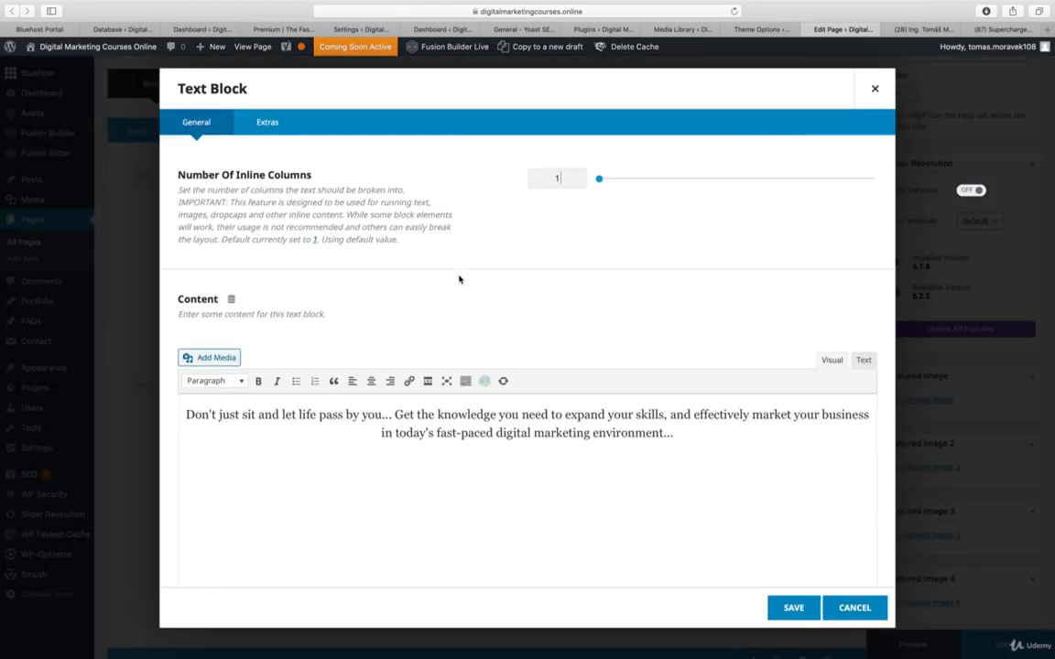
left_click(540, 435)
left_click(874, 88)
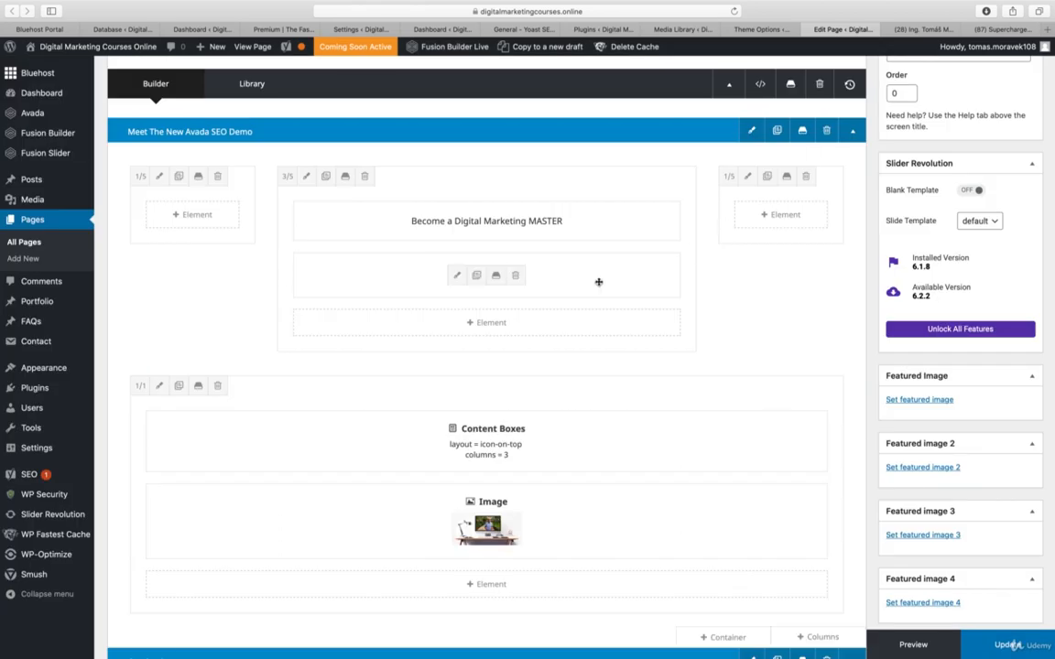
- Open the Image element's settings, review them from the preview through the alt text and picture link URL, and close them
scroll(595, 277, "down", 5)
left_click(457, 285)
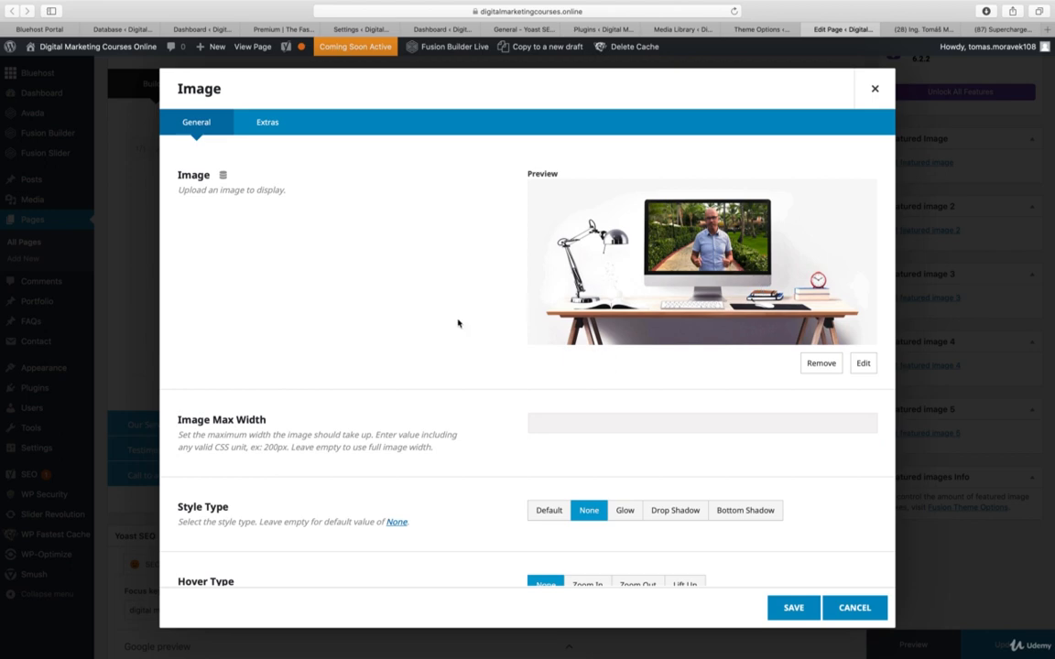
scroll(460, 322, "down", 3)
scroll(459, 322, "down", 2)
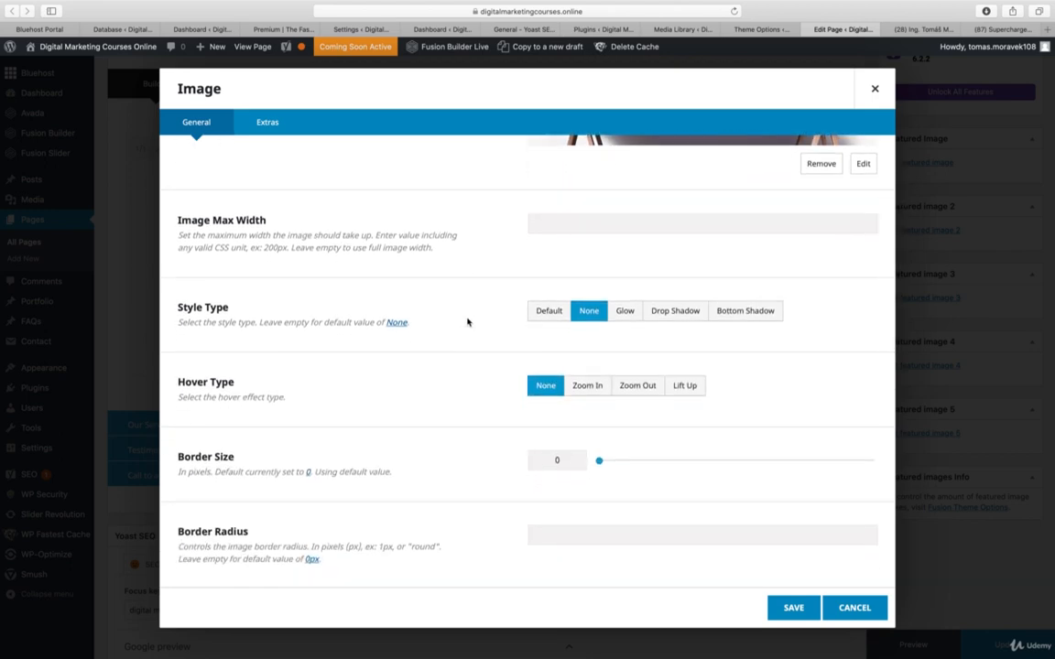
scroll(466, 321, "down", 6)
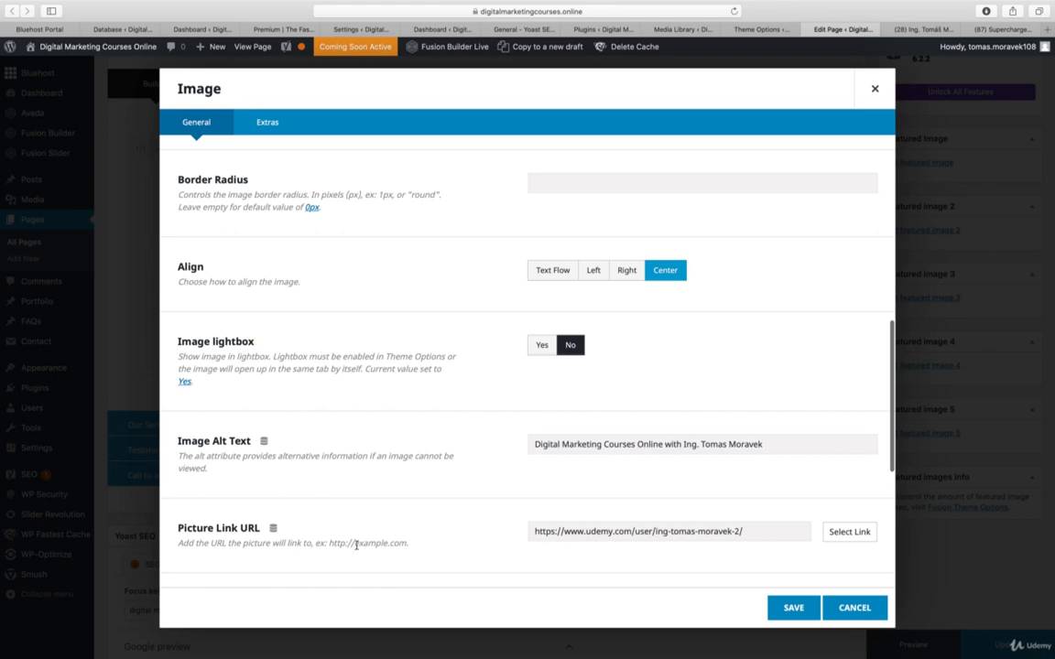
left_click(875, 89)
- Expand the Our Services and the Testimonials and Clients containers in turn to look over their columns and elements
scroll(520, 306, "down", 2)
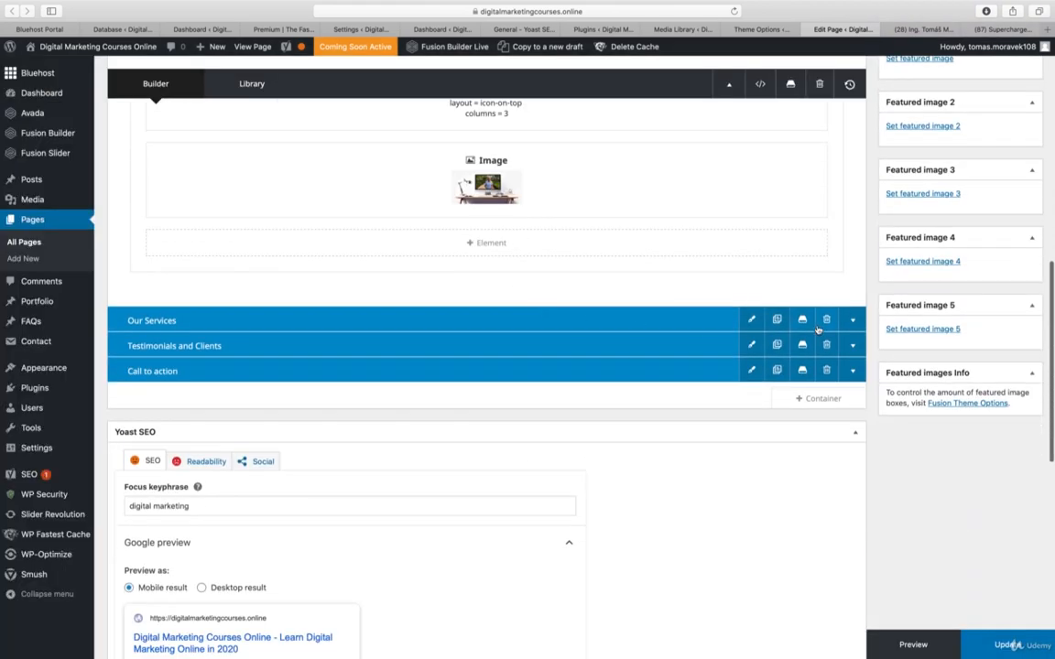
left_click(849, 320)
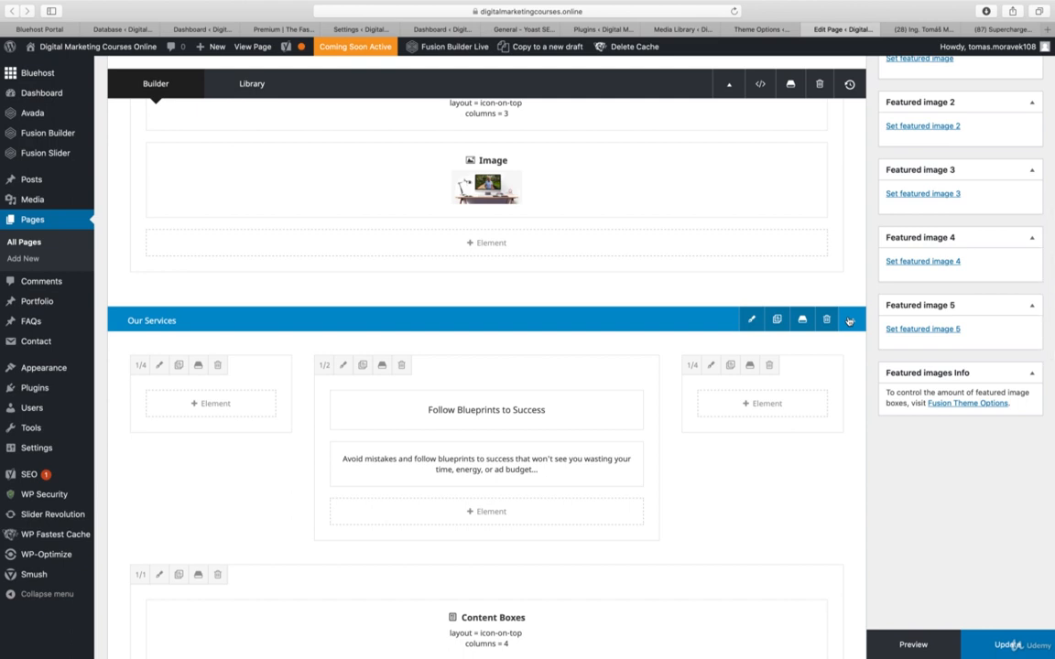
left_click(848, 320)
scroll(849, 321, "down", 2)
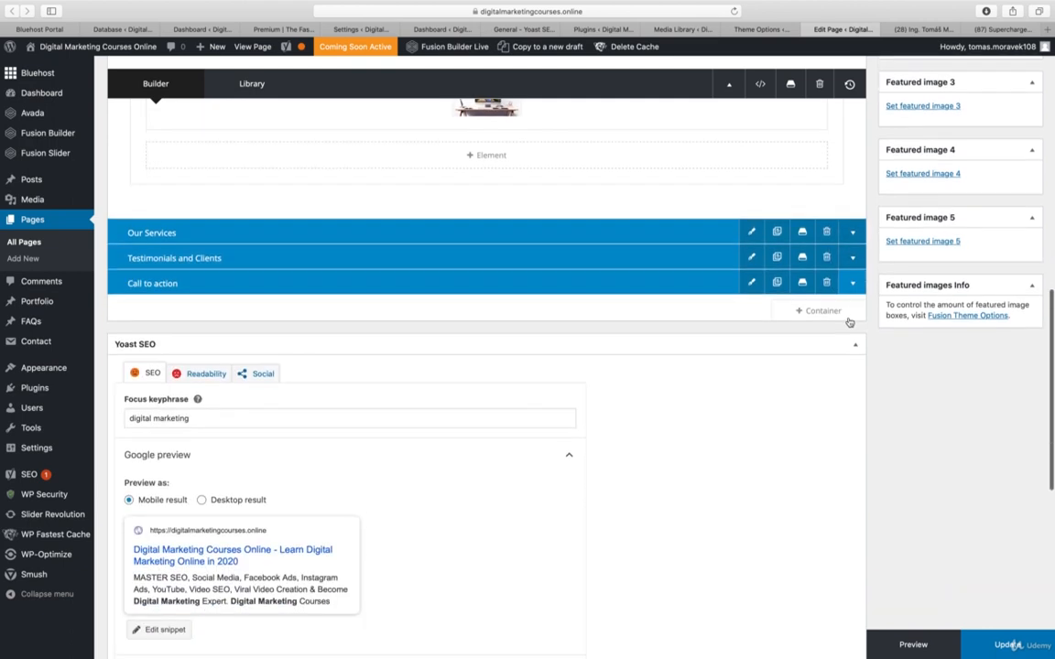
left_click(852, 252)
scroll(565, 330, "down", 2)
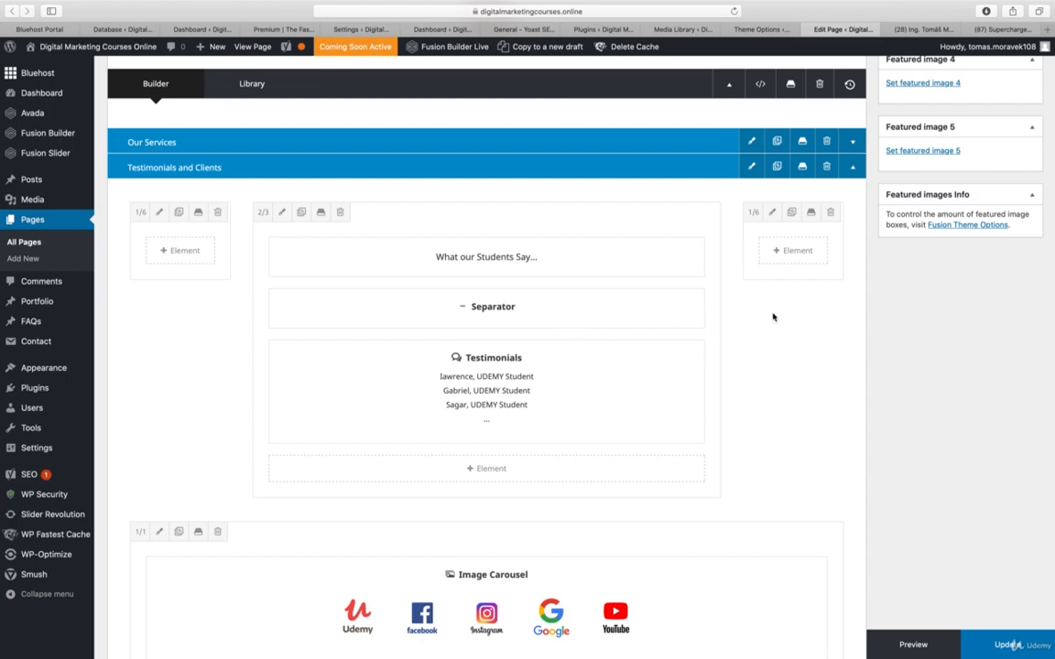
scroll(772, 316, "down", 3)
scroll(767, 319, "up", 3)
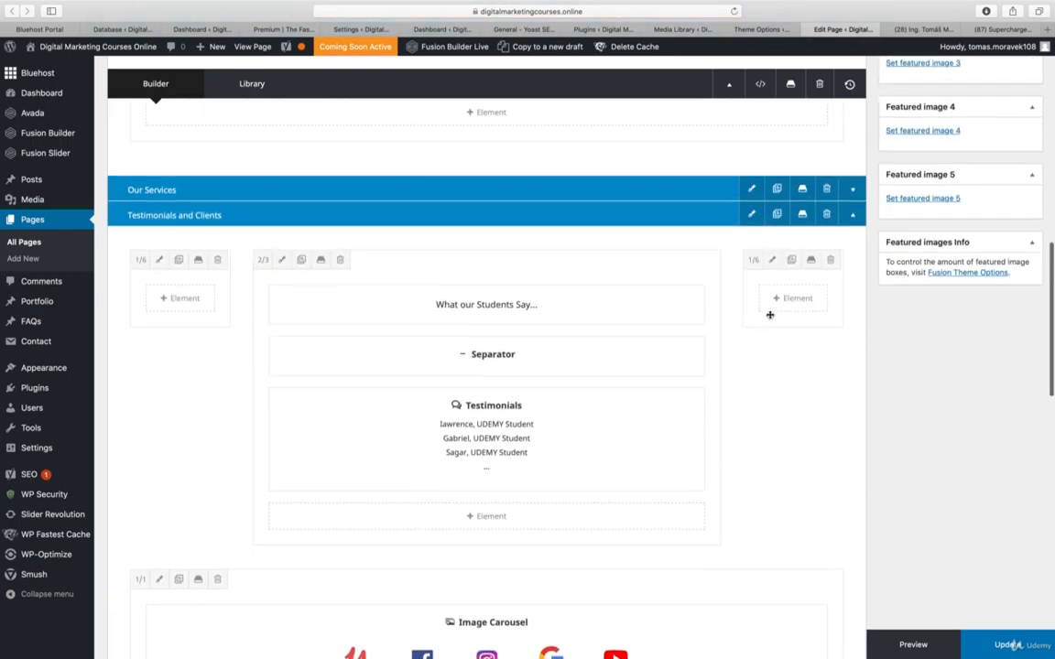
left_click(145, 221)
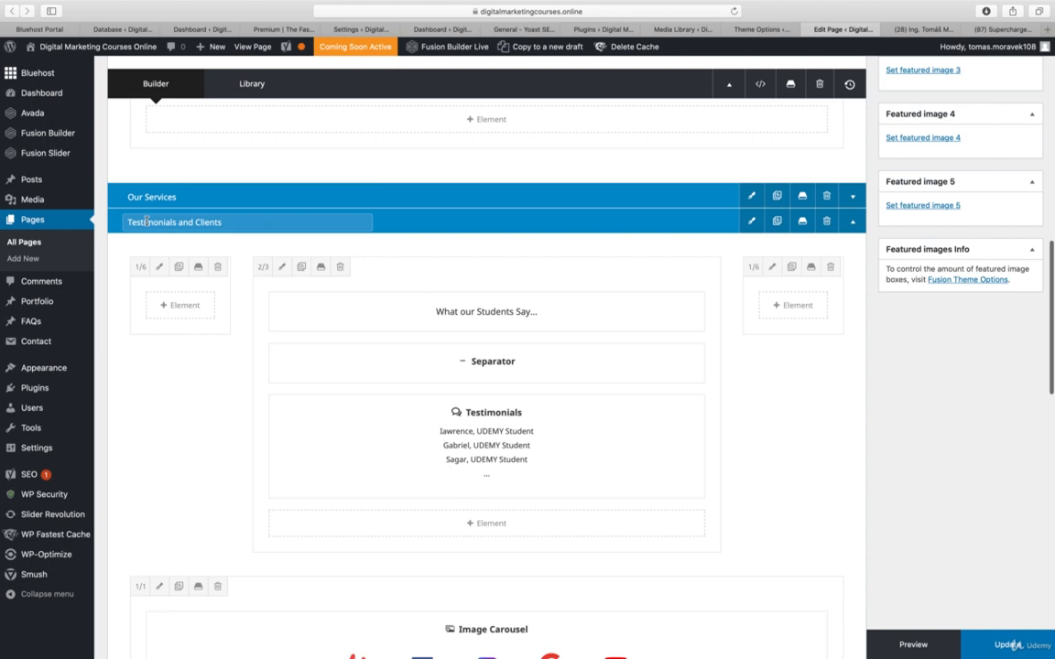
- Rename the expanded "Our Services" container to "8 Courses Overview" and update the page
left_click(854, 197)
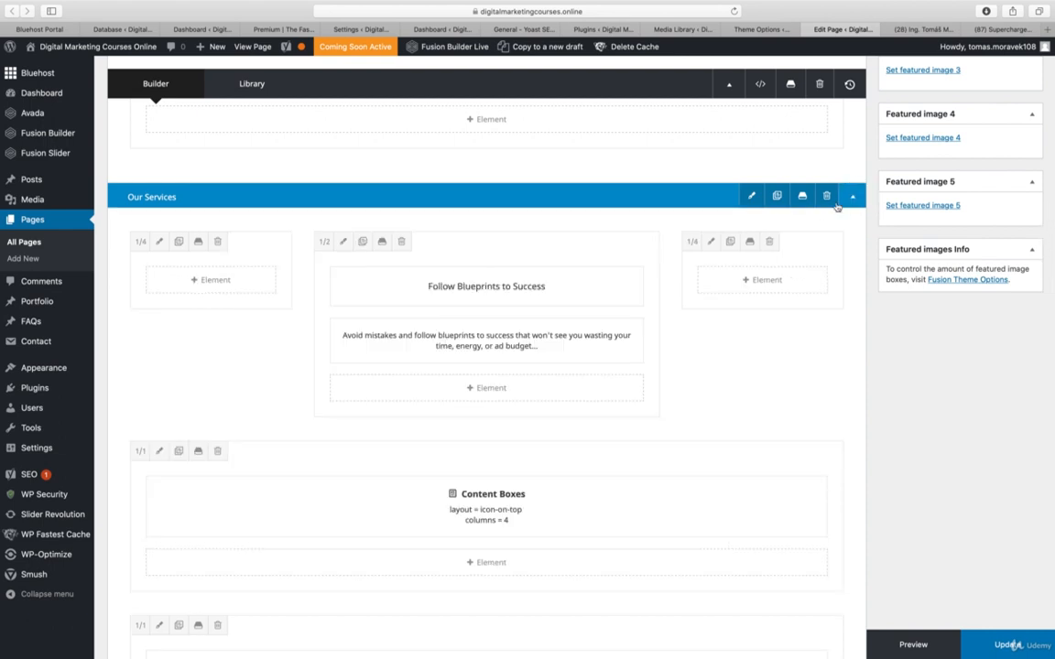
scroll(547, 346, "down", 5)
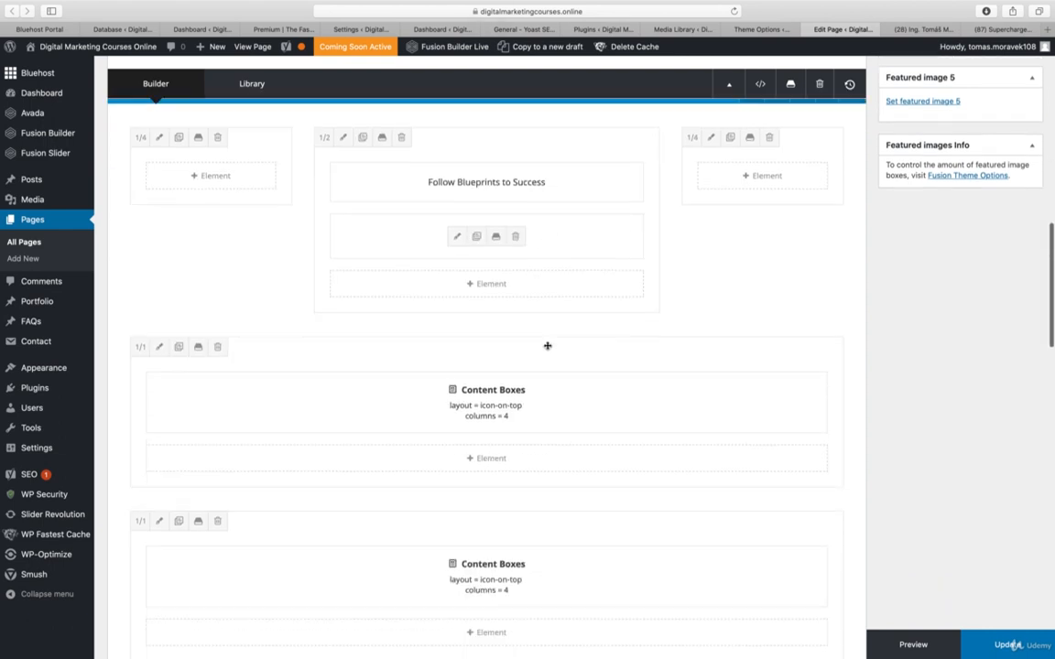
scroll(549, 347, "up", 4)
scroll(548, 346, "up", 1)
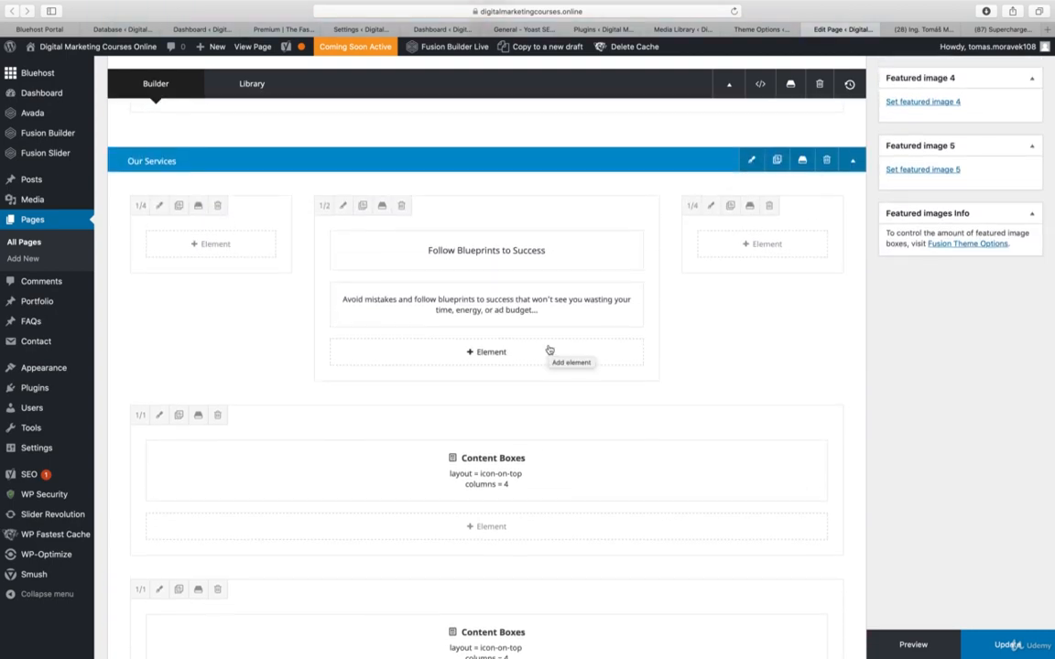
left_click(153, 161)
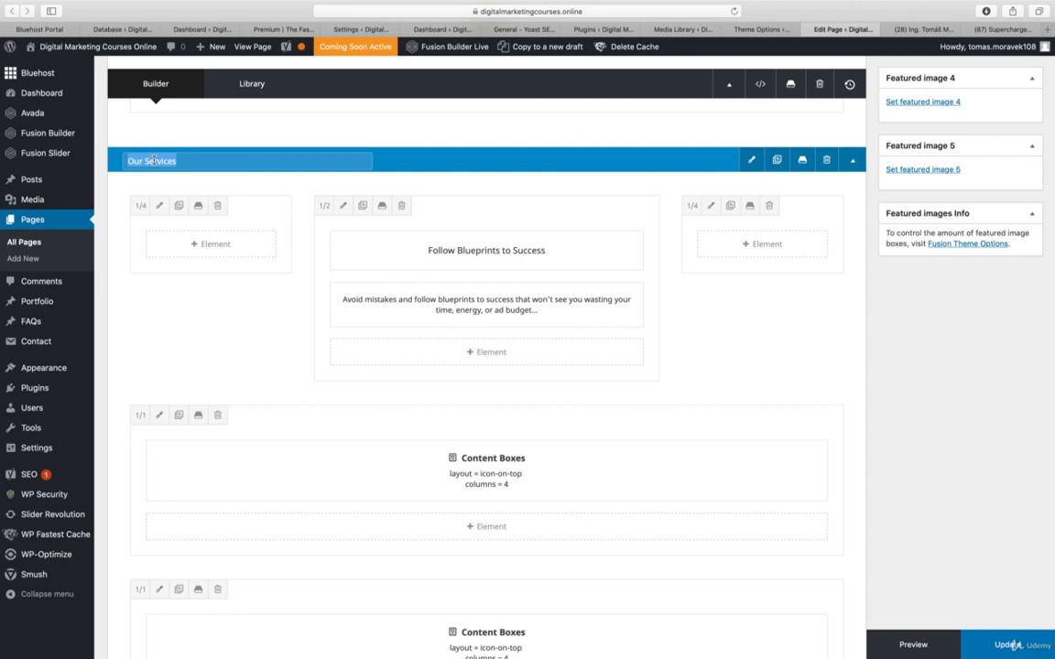
type("B")
type(" Courses")
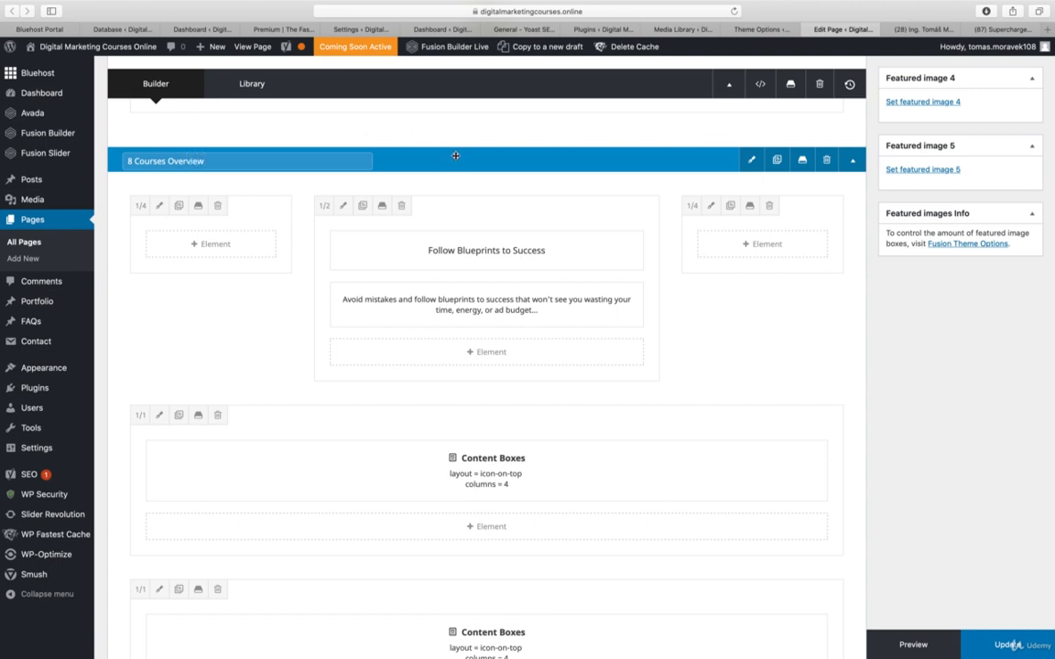
key("Return")
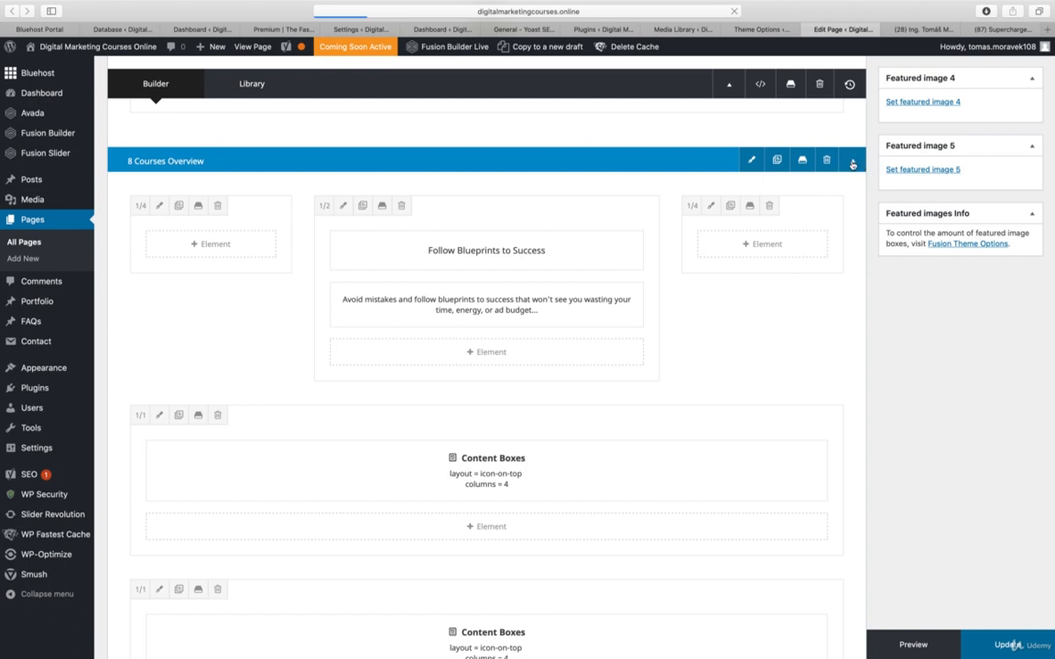
- Look over the reloaded page editor from the page title through the builder containers to the Fusion Page Options
scroll(801, 194, "up", 3)
scroll(798, 192, "up", 10)
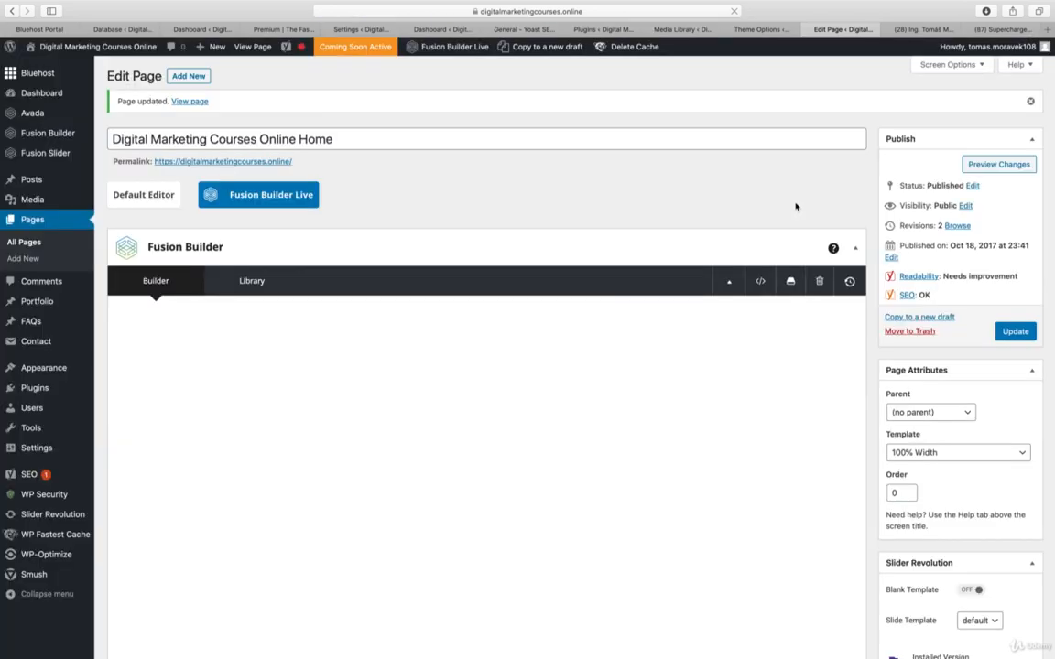
scroll(639, 218, "down", 15)
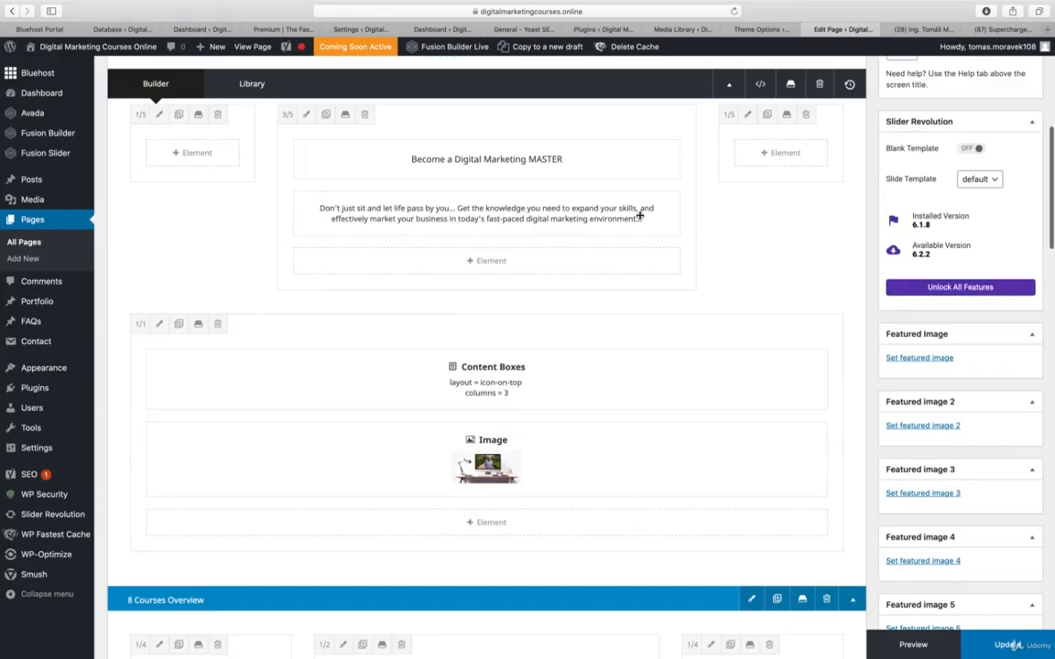
scroll(640, 216, "down", 12)
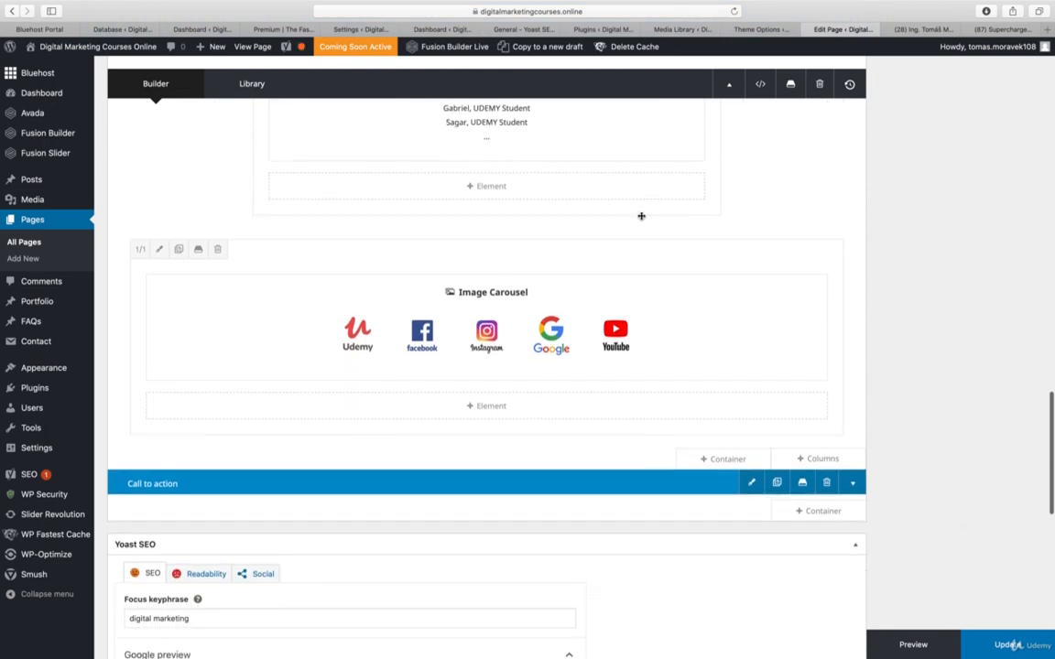
scroll(642, 220, "down", 1)
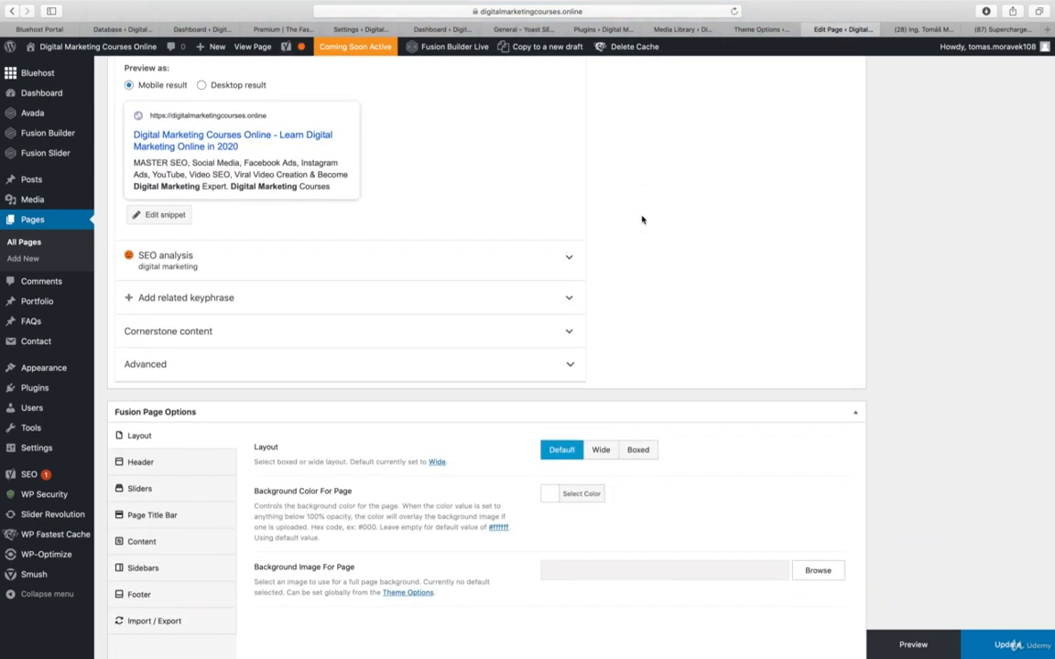
- Expand the Yoast SEO analysis for the focus keyphrase, examine its problems and good results, and return to the builder containers
scroll(650, 214, "up", 5)
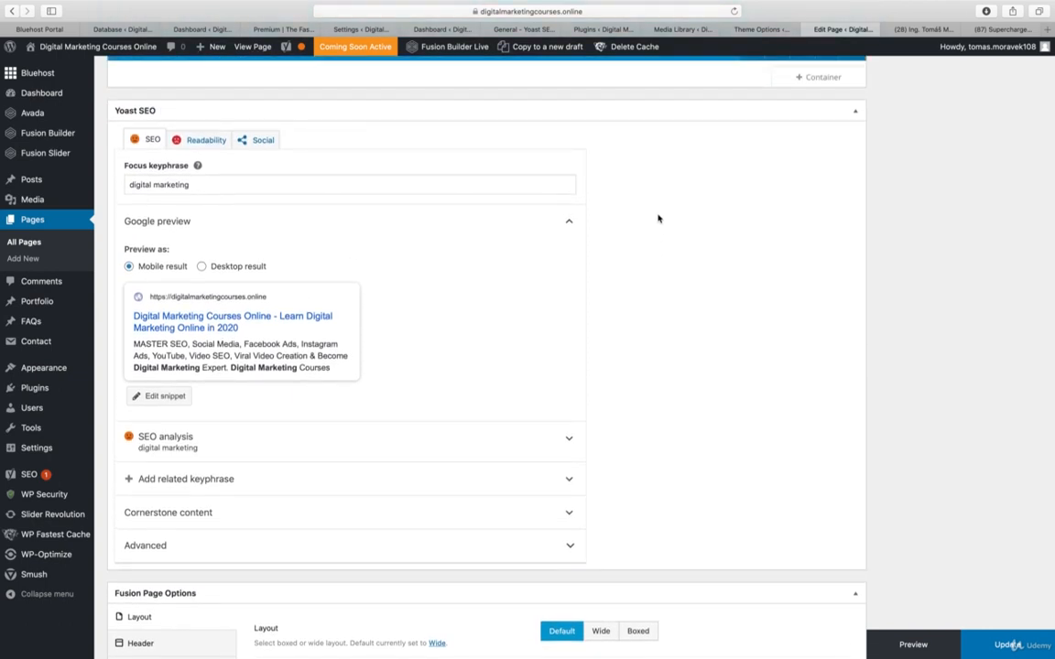
left_click(568, 439)
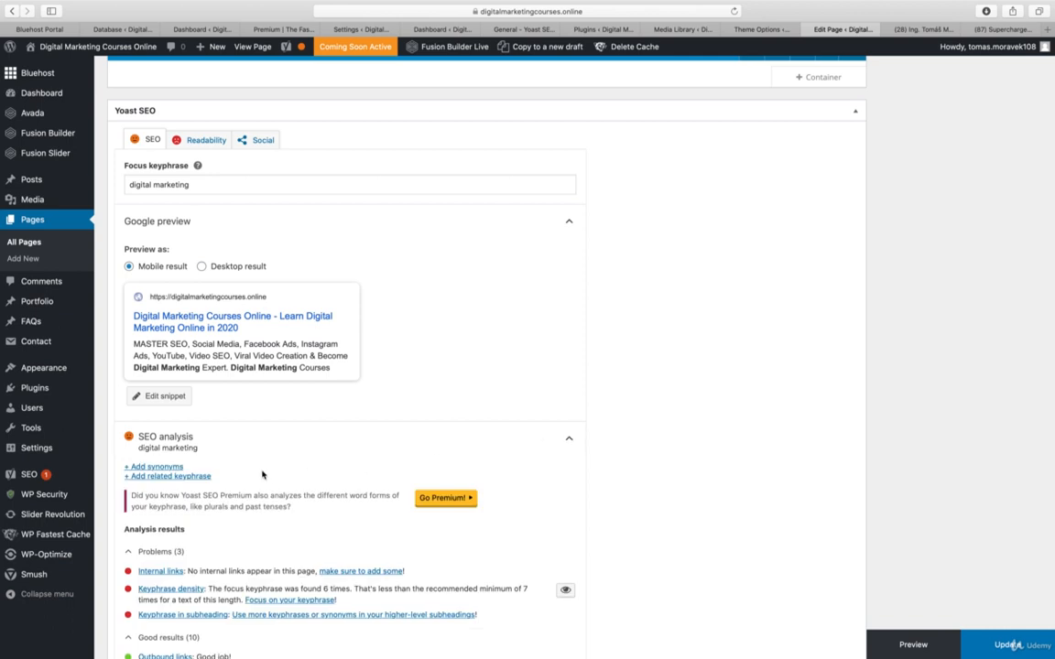
scroll(308, 485, "down", 5)
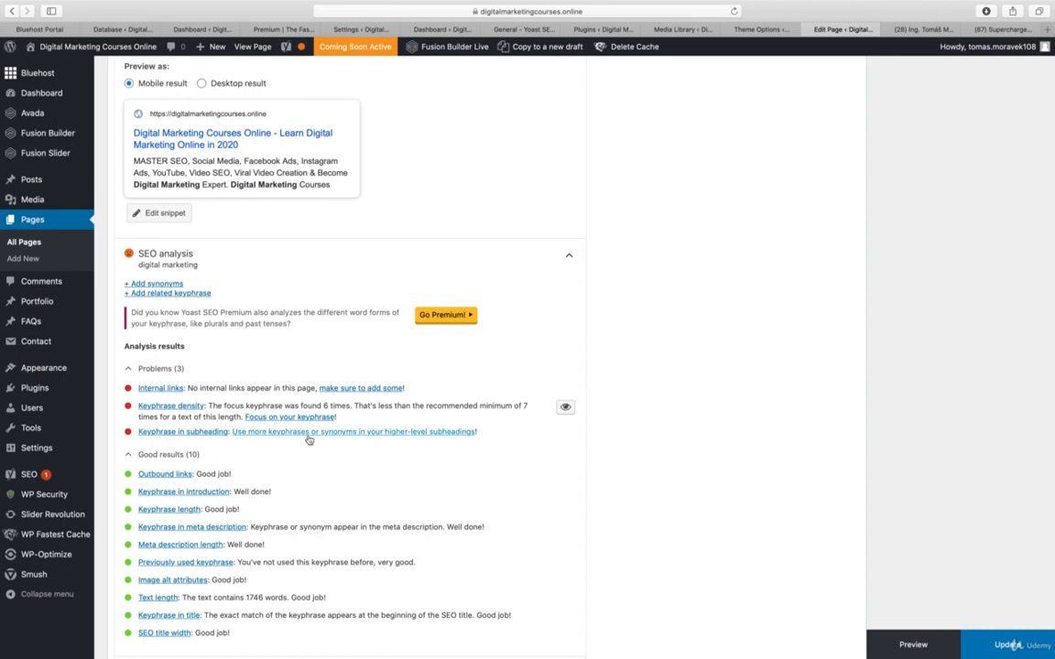
scroll(668, 452, "up", 10)
scroll(671, 453, "up", 7)
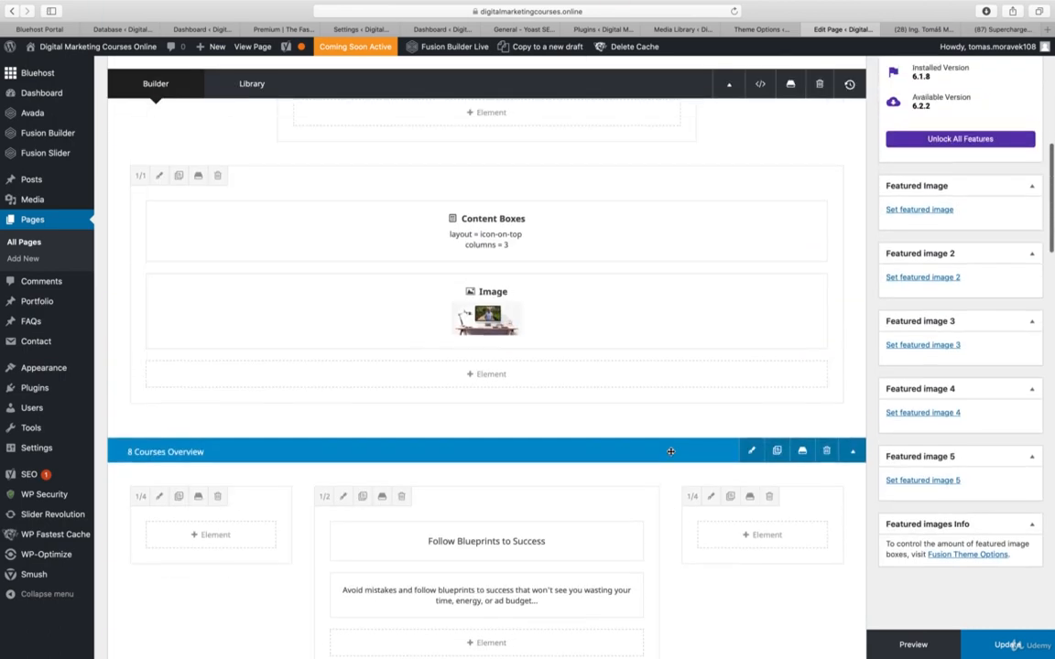
- Inspect the HTML of the text block under "Follow Blueprints to Success" and close it without saving
scroll(671, 455, "down", 3)
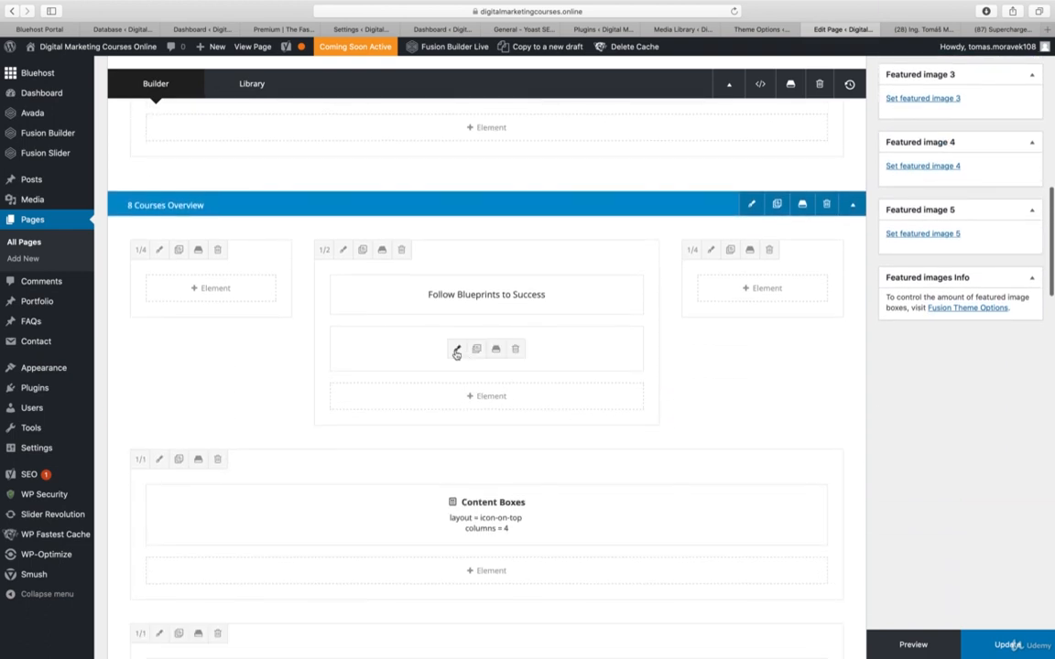
left_click(455, 349)
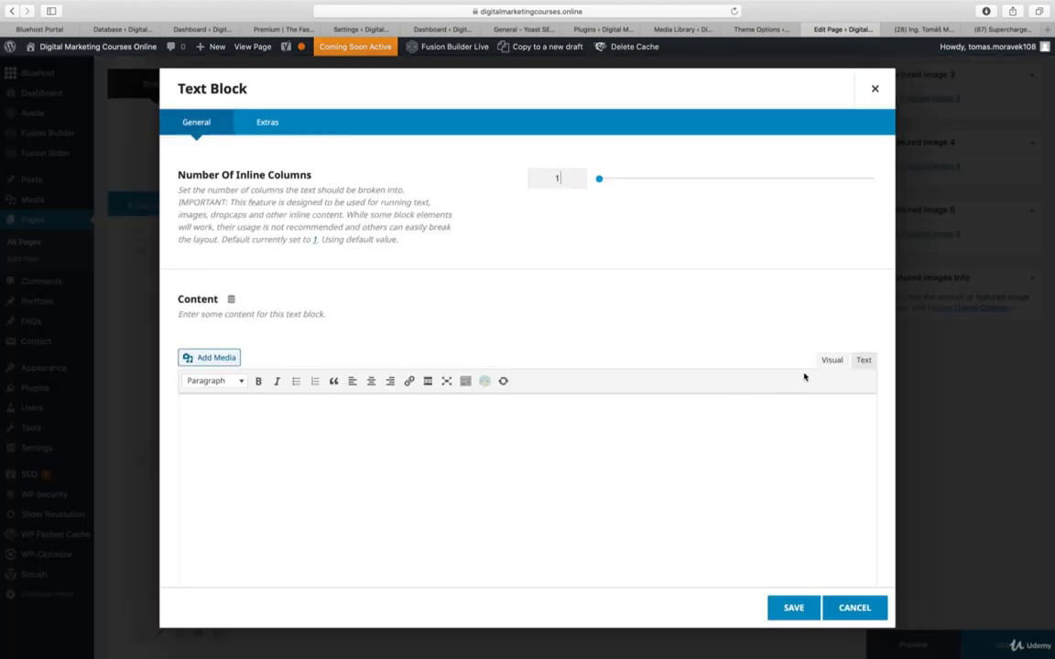
left_click(863, 360)
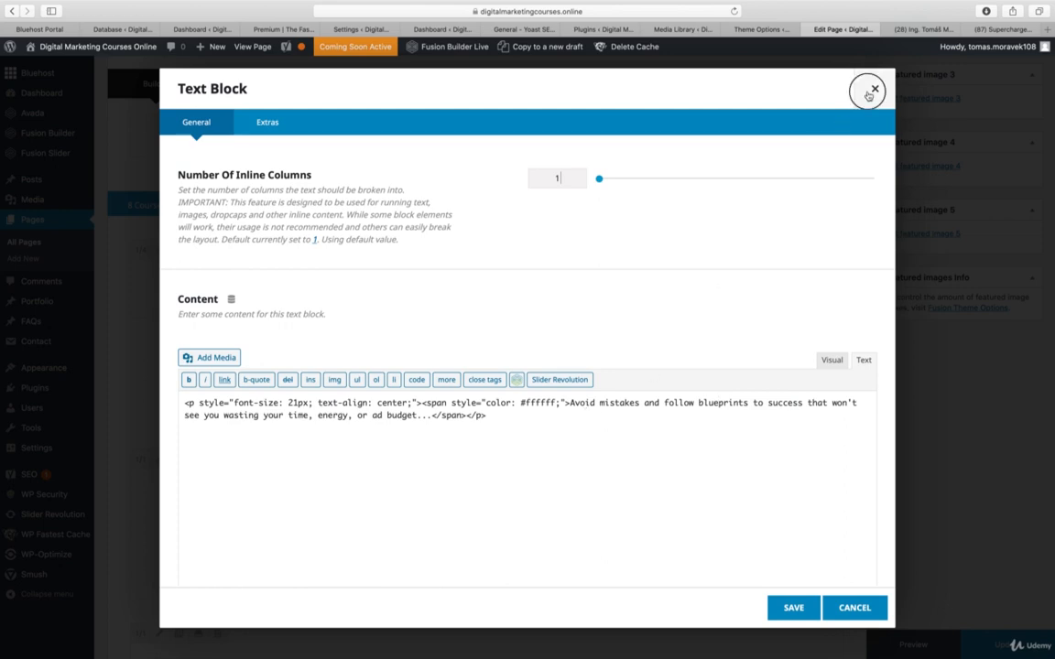
left_click(868, 90)
- Save the text block under the "Become a Digital Marketing MASTER" heading and update the page
scroll(629, 298, "up", 10)
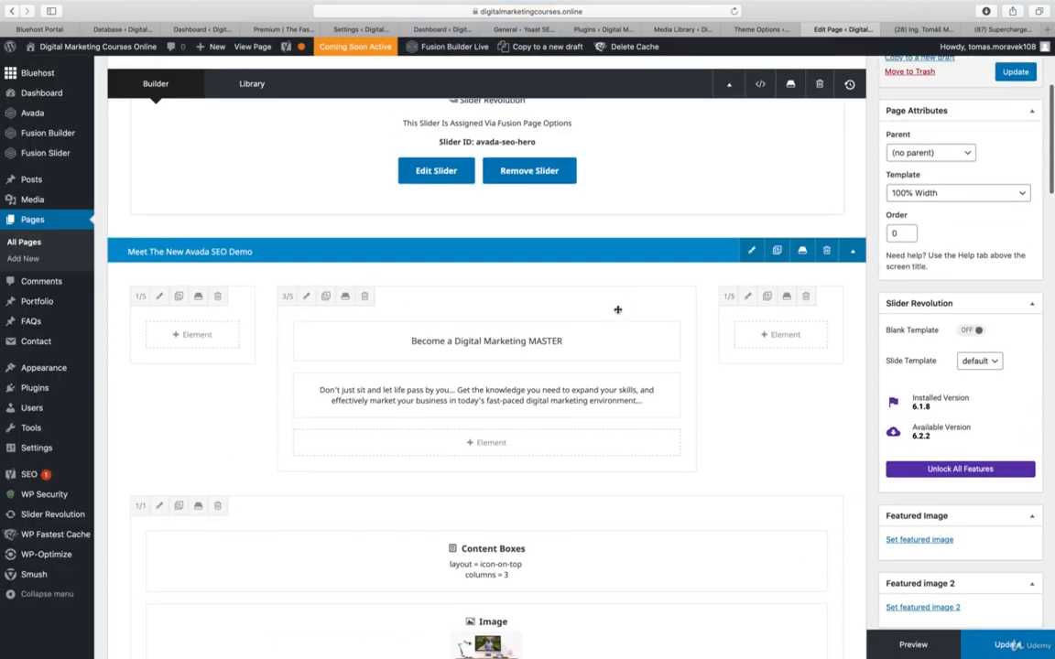
mouse_move(455, 401)
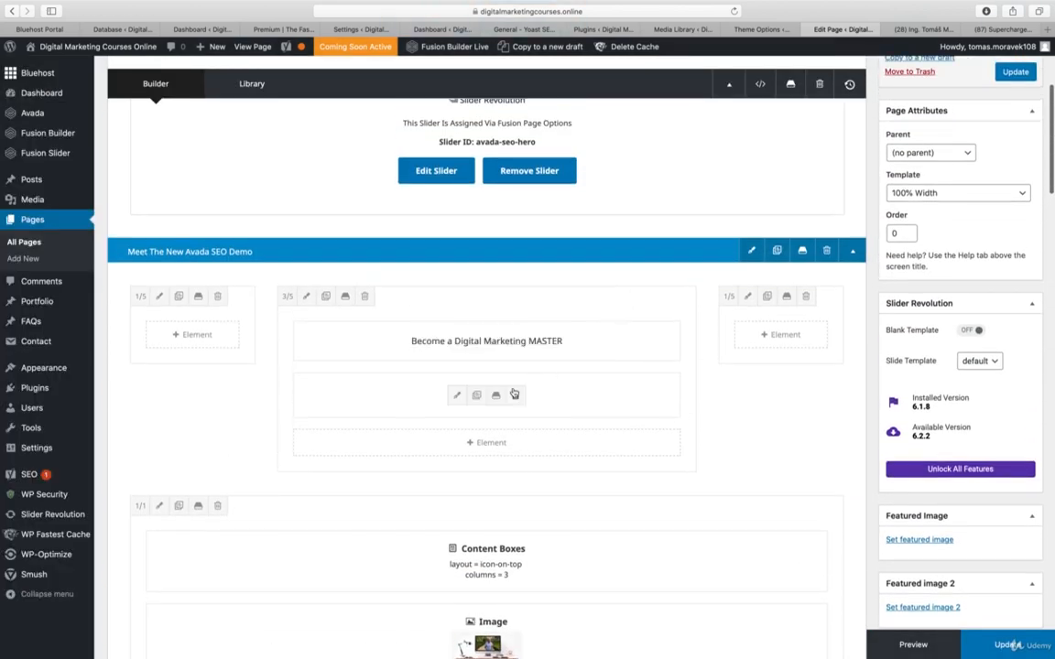
left_click(455, 395)
left_click(515, 432)
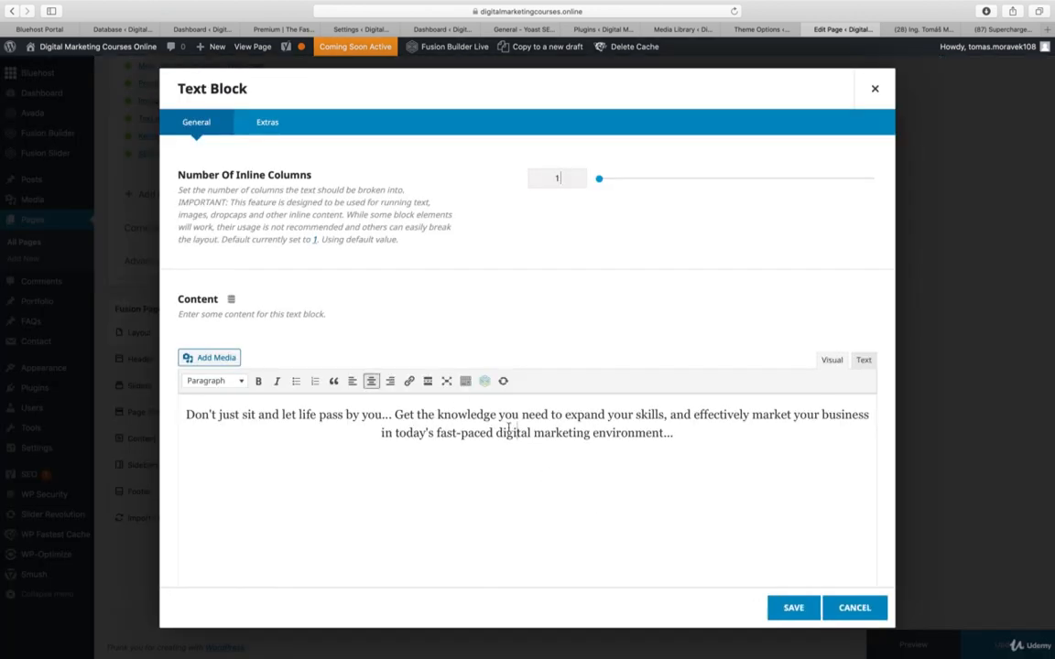
left_click(783, 615)
scroll(683, 430, "up", 2)
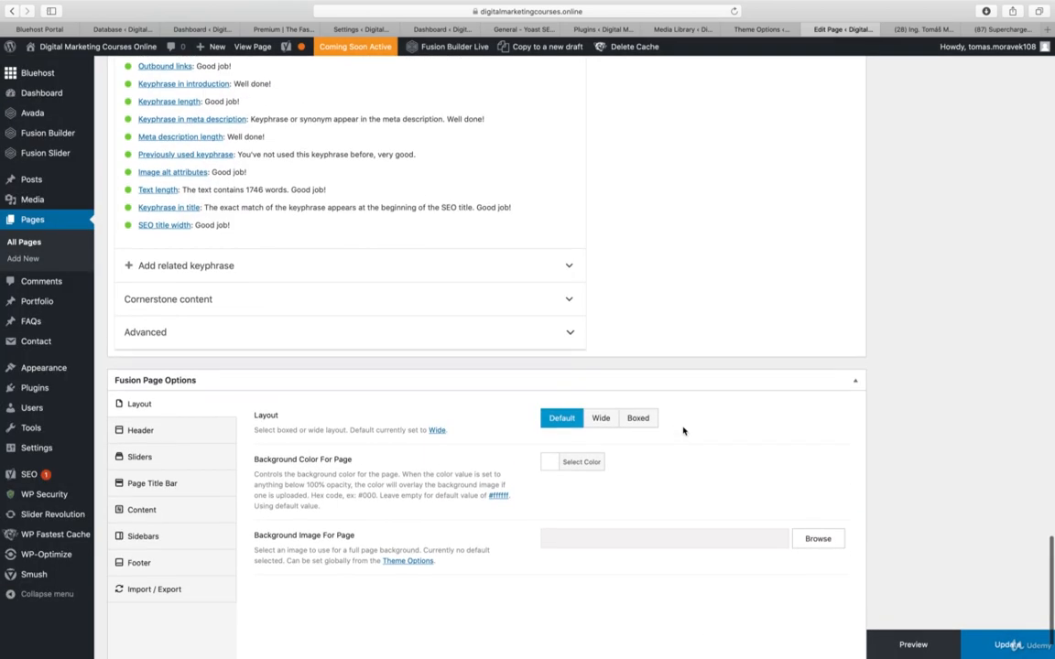
left_click(1037, 647)
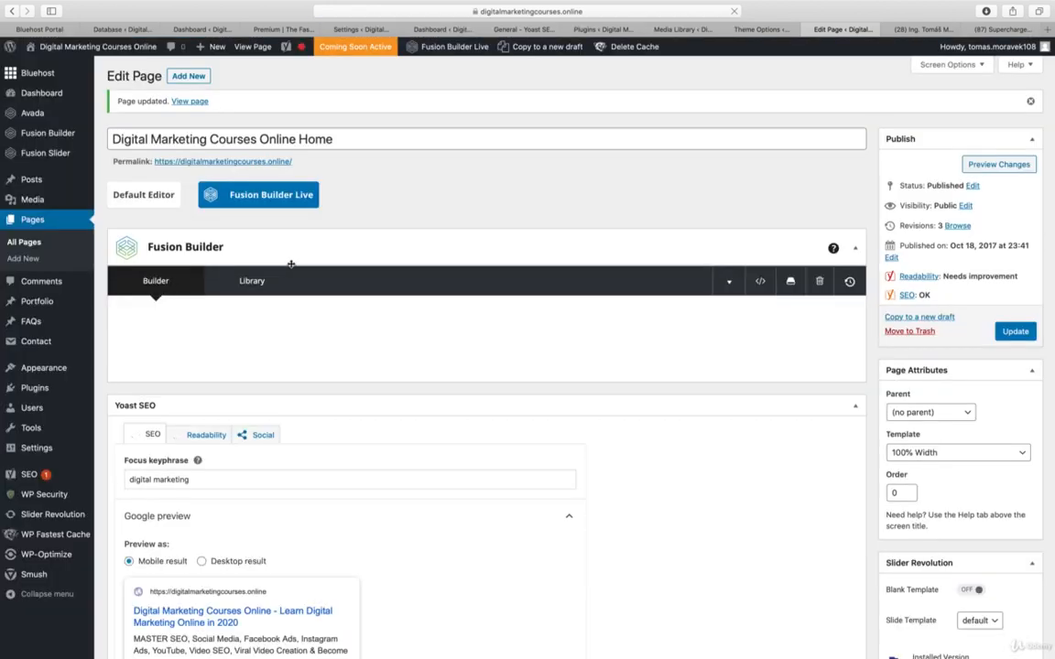
- Expand the Yoast SEO analysis for "digital marketing" and review its problems and good results
scroll(299, 269, "down", 5)
scroll(299, 269, "down", 15)
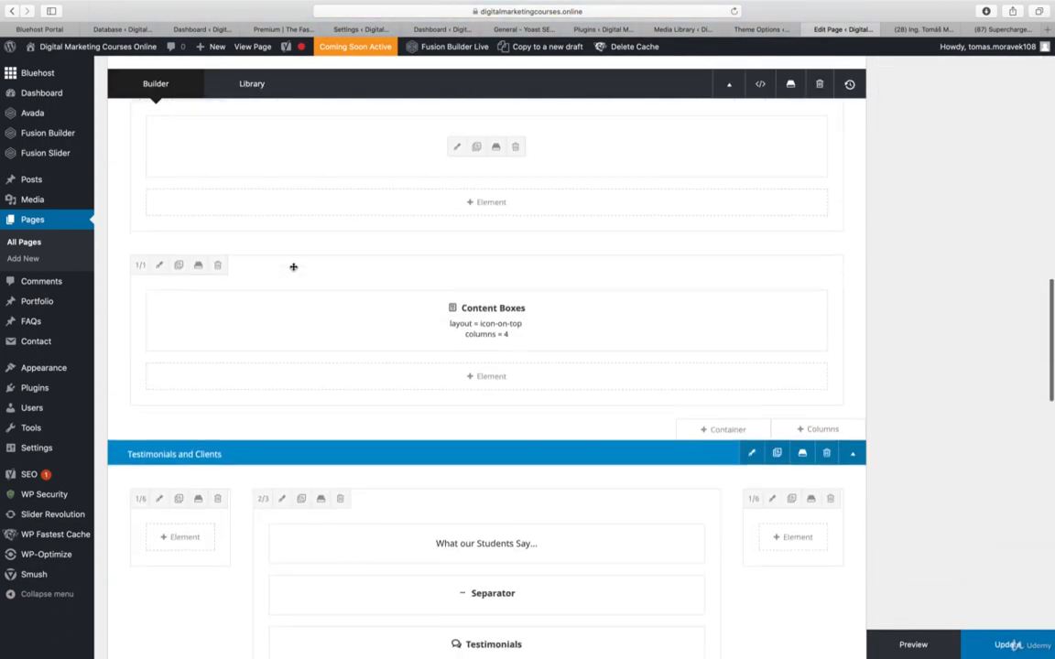
scroll(293, 271, "down", 5)
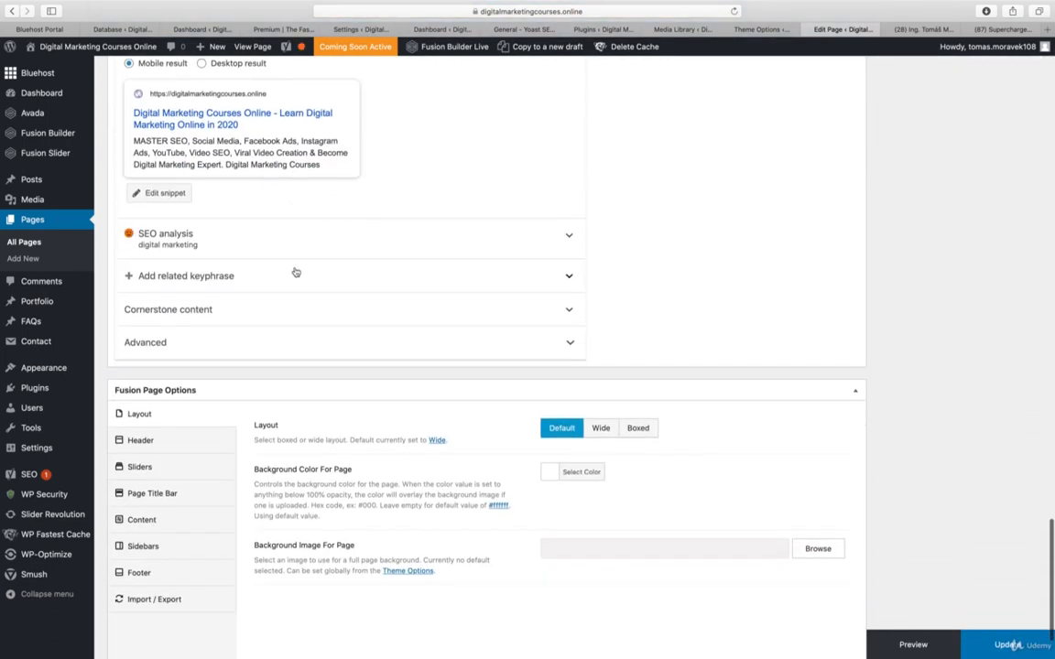
left_click(567, 237)
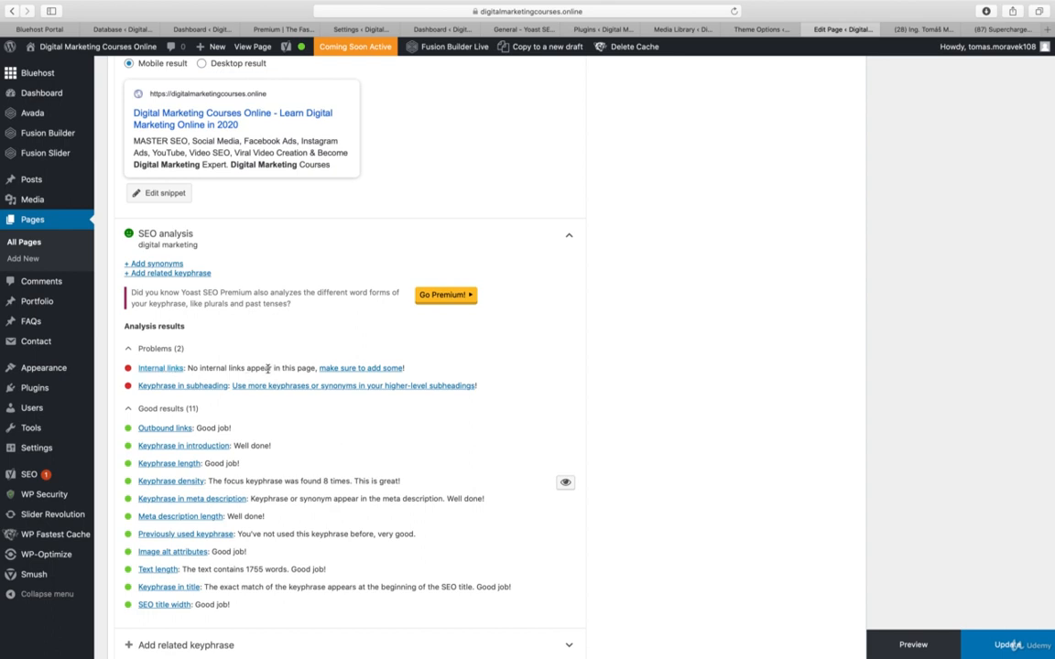
scroll(320, 407, "down", 3)
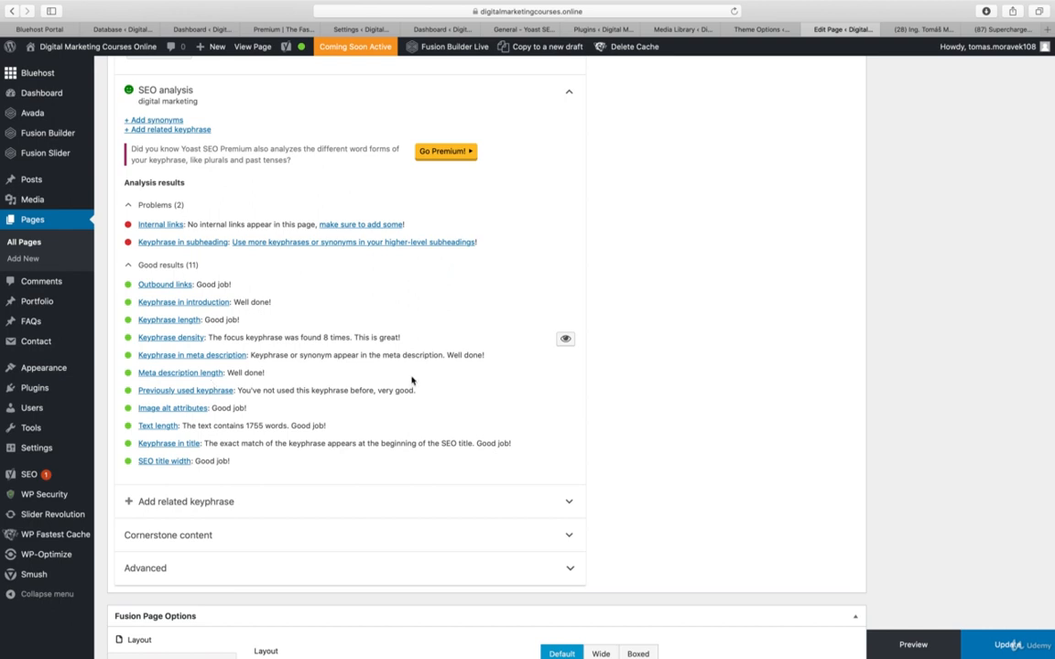
scroll(412, 380, "up", 3)
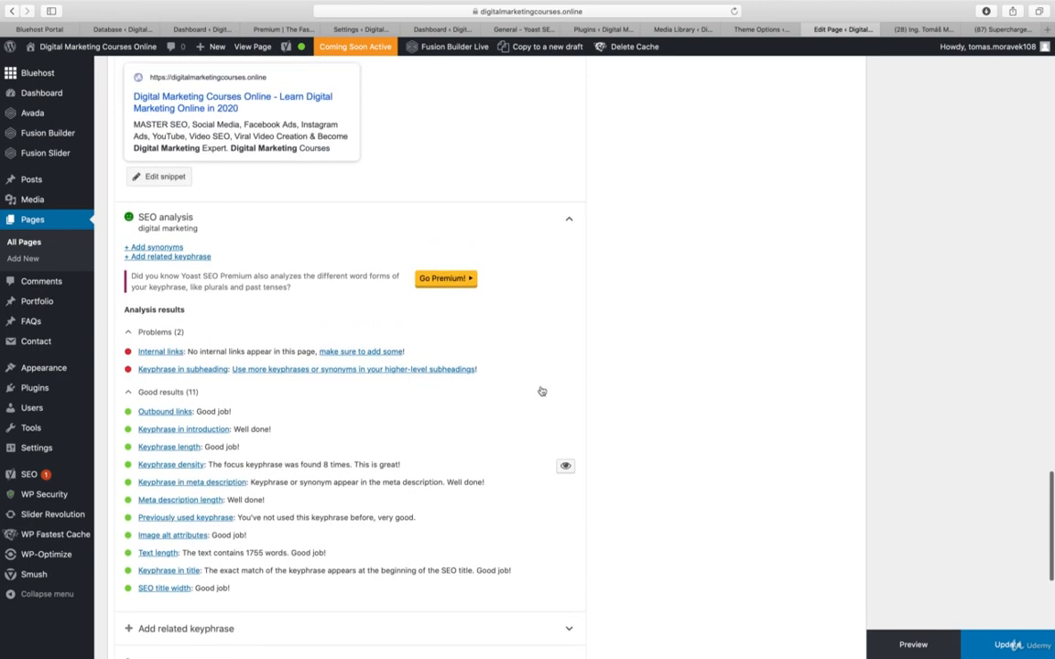
- Check the SEO title, slug and meta description in the Google preview's snippet editor, and close the editor
scroll(542, 391, "up", 3)
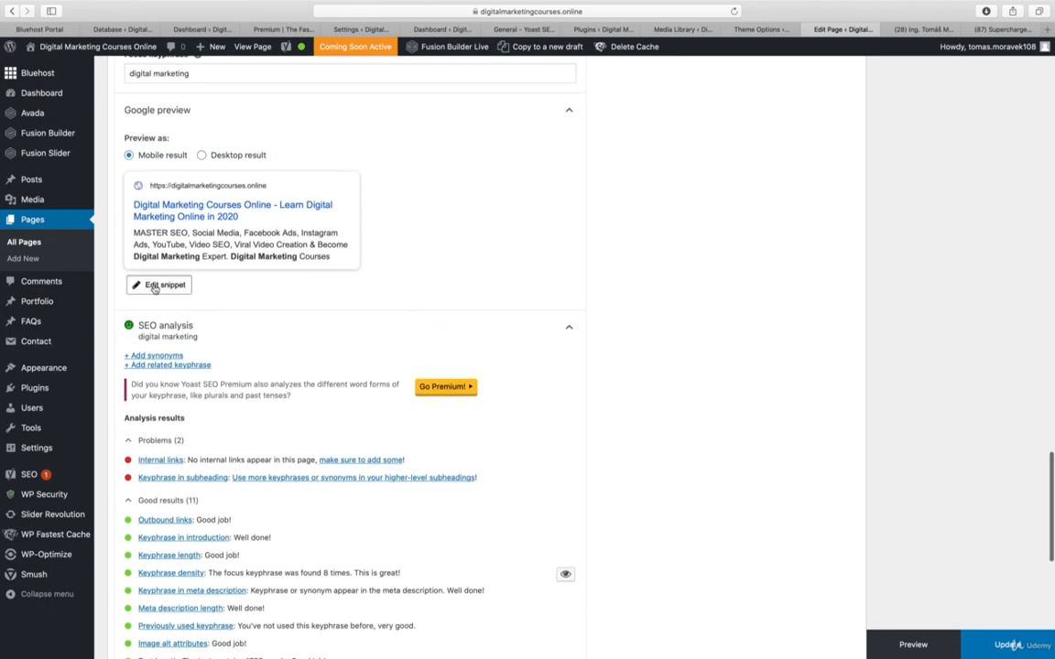
left_click(155, 286)
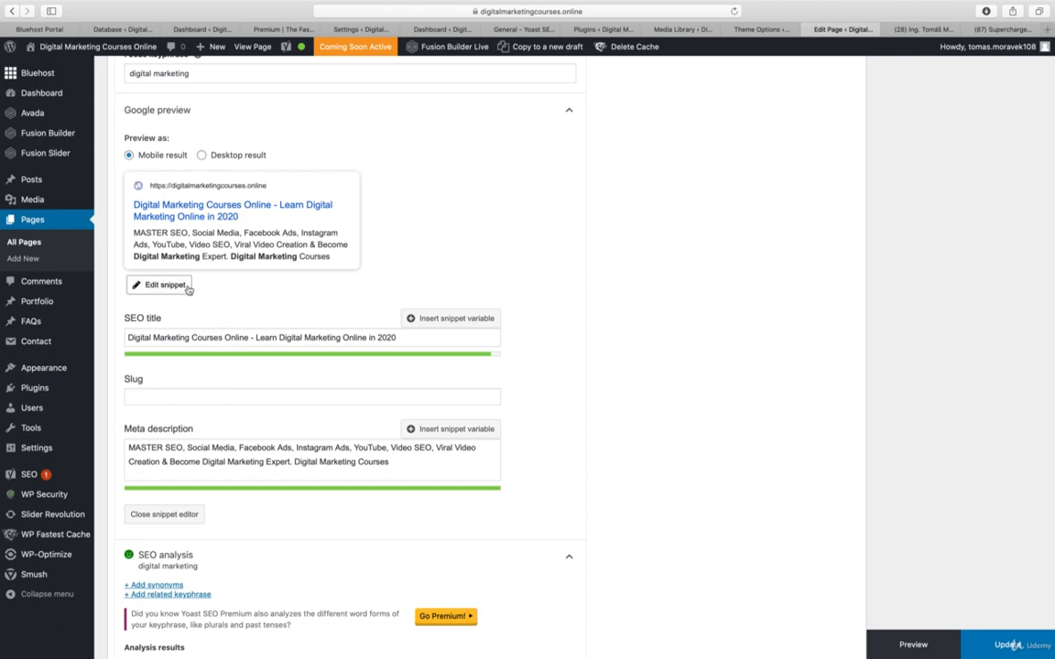
left_click(174, 517)
scroll(291, 402, "down", 5)
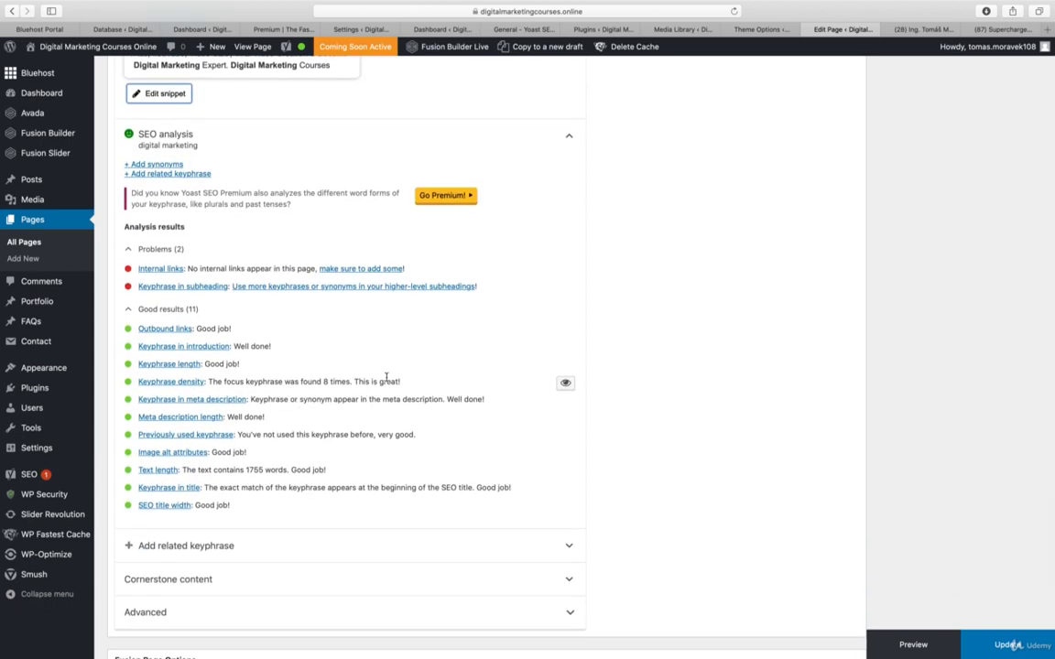
- Read Yoast's article on using the keyphrase in subheadings, linked from the analysis problems, and return to the page editor
left_click(306, 287)
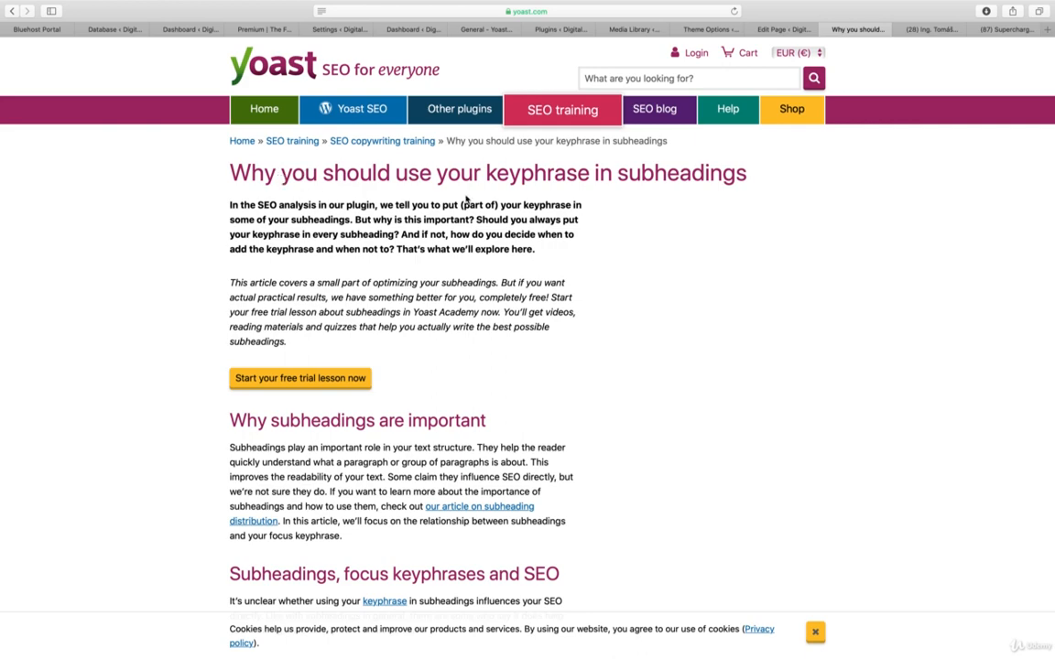
scroll(467, 199, "down", 5)
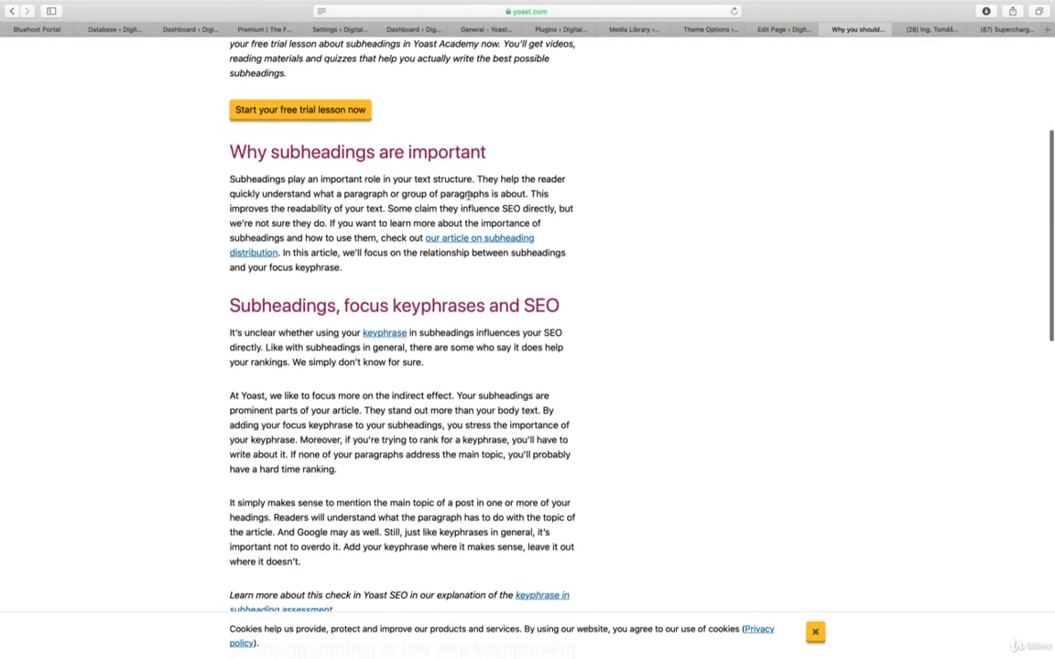
scroll(467, 195, "down", 8)
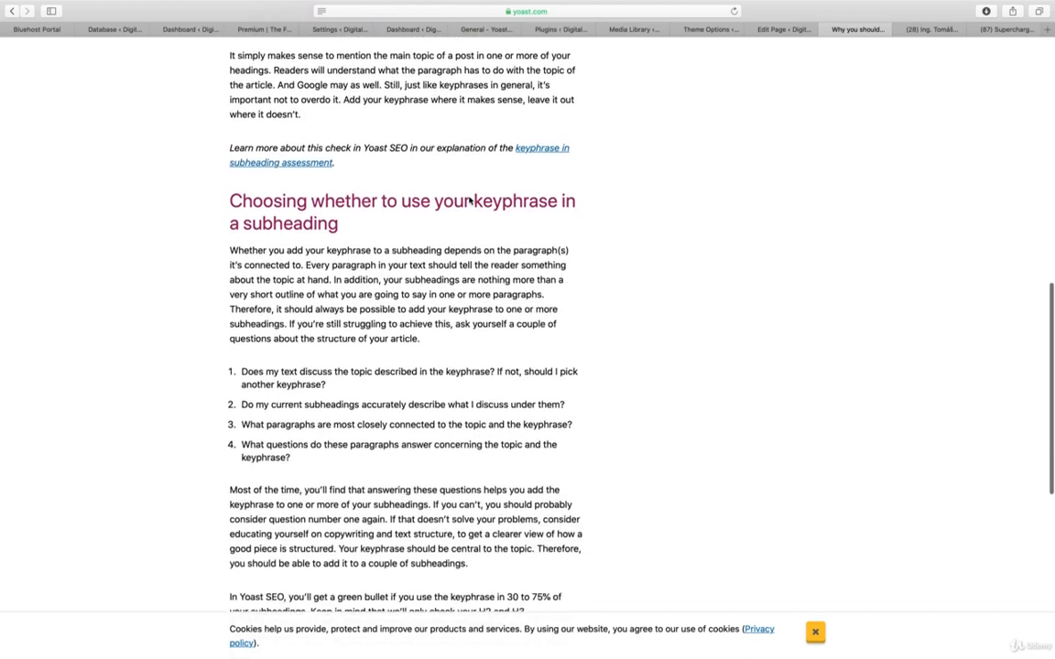
scroll(486, 198, "down", 1)
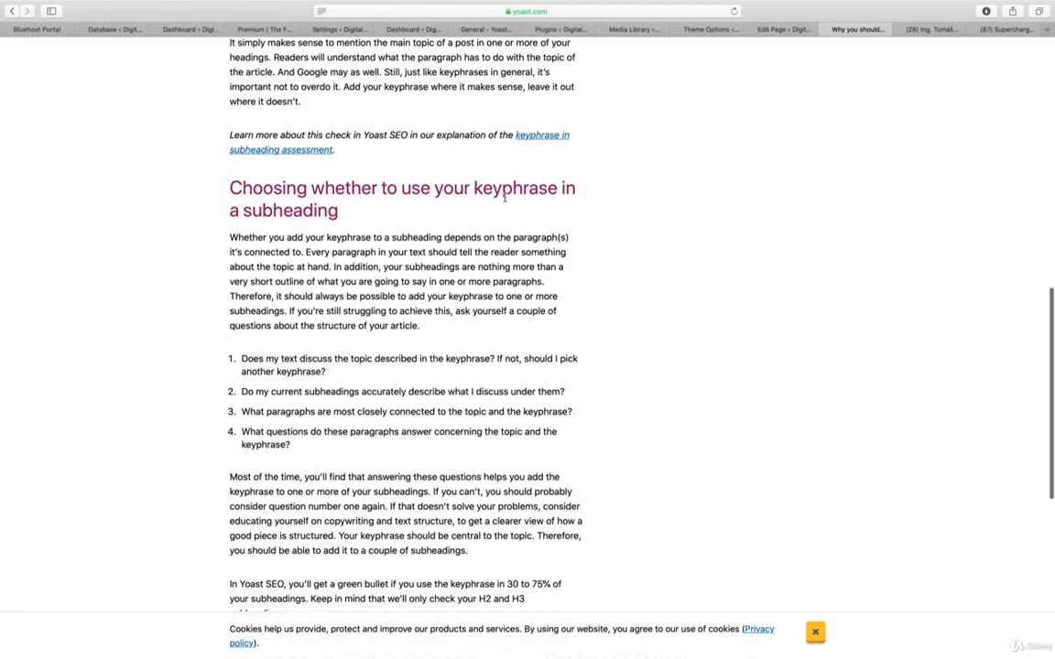
left_click(821, 29)
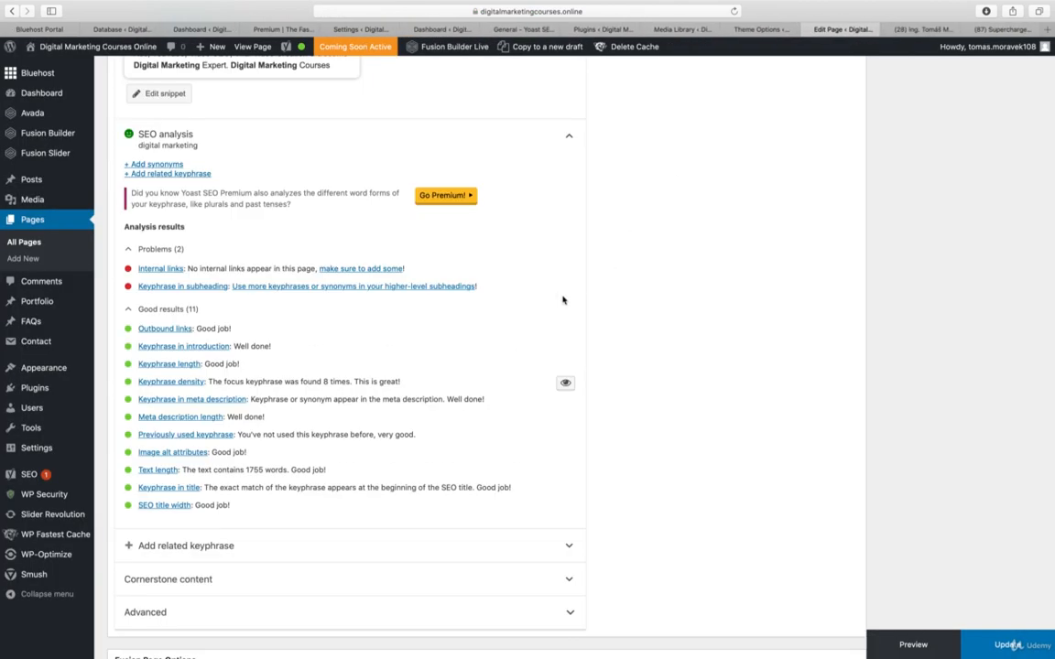
- Read Yoast's explanation of the internal links assessment, and return to the page's SEO analysis
left_click(168, 271)
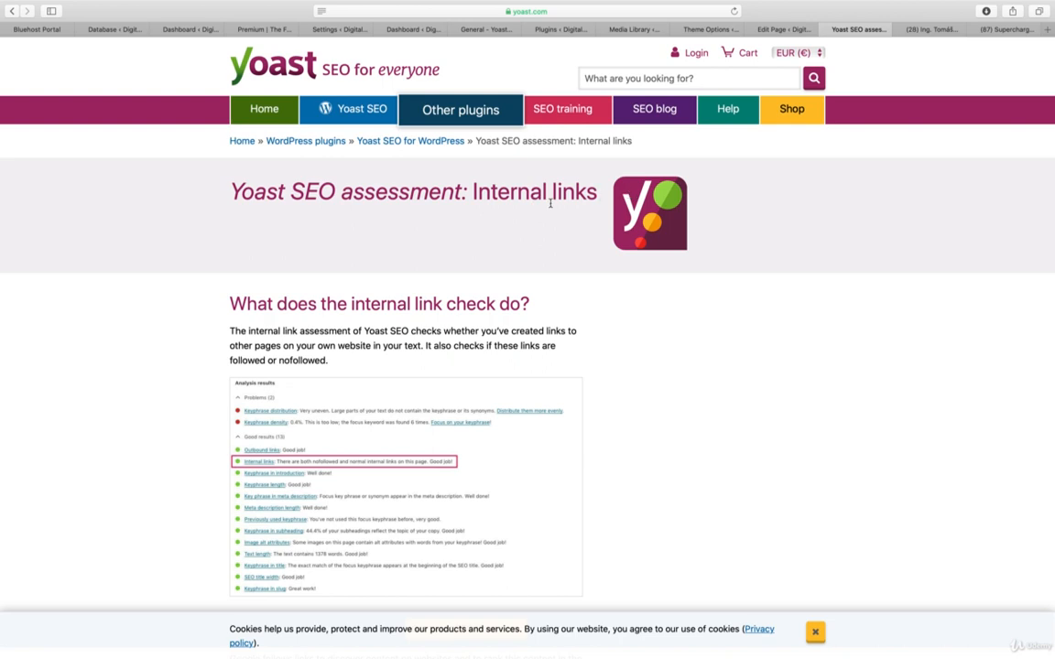
scroll(557, 205, "down", 5)
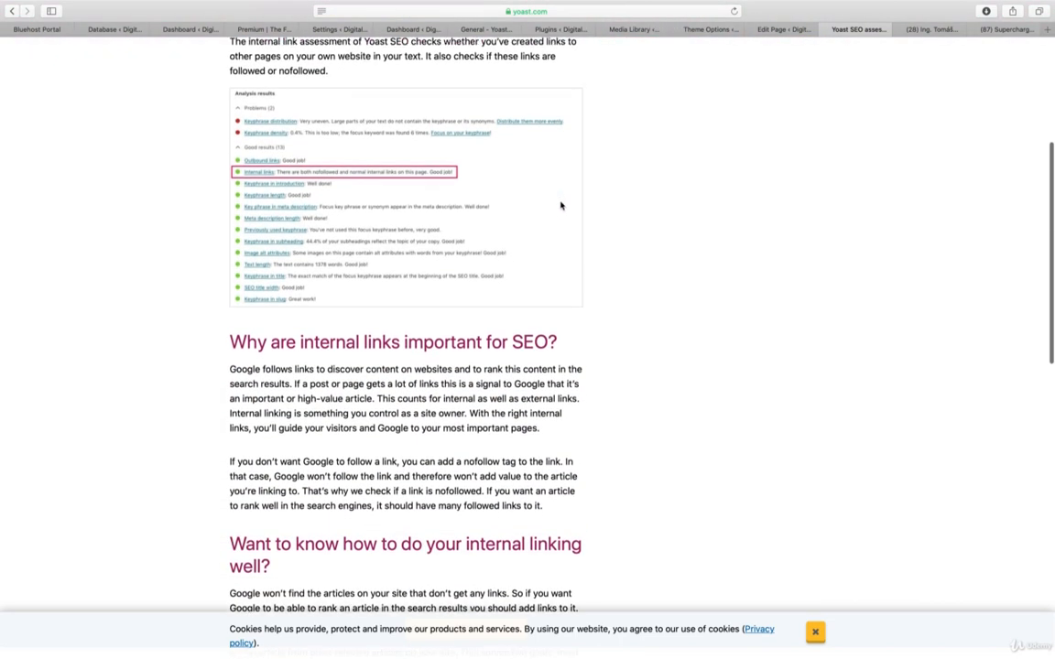
scroll(561, 206, "down", 1)
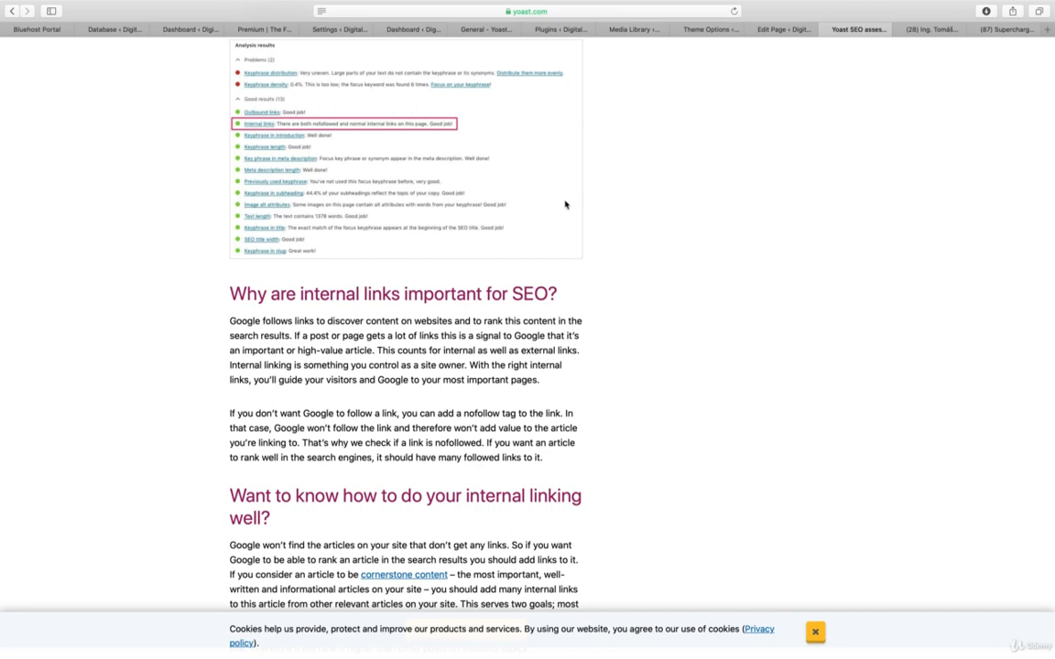
left_click(826, 30)
scroll(812, 285, "up", 5)
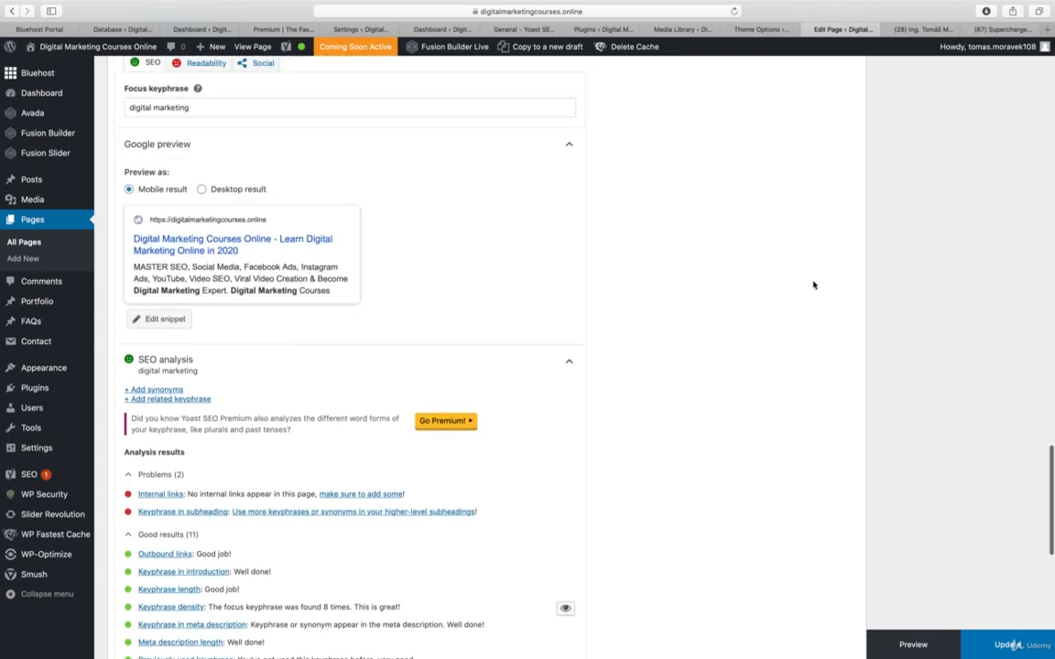
scroll(369, 487, "down", 5)
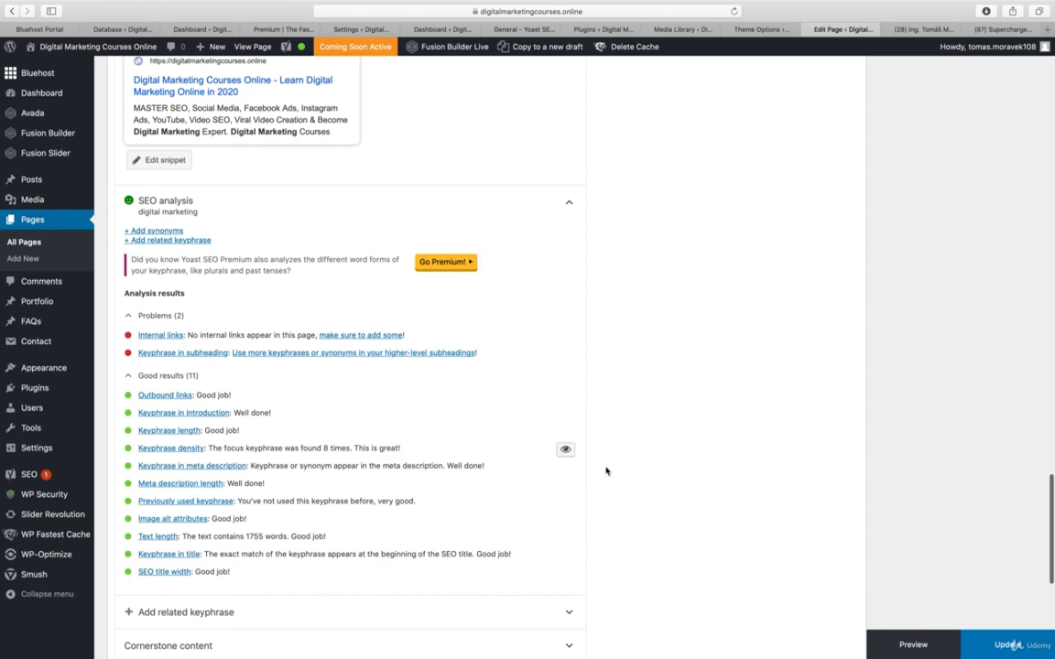
- Close the page editor and examine the default logo's media library choices and the sticky header and mobile logos in Theme Options
scroll(605, 470, "up", 15)
scroll(600, 468, "up", 10)
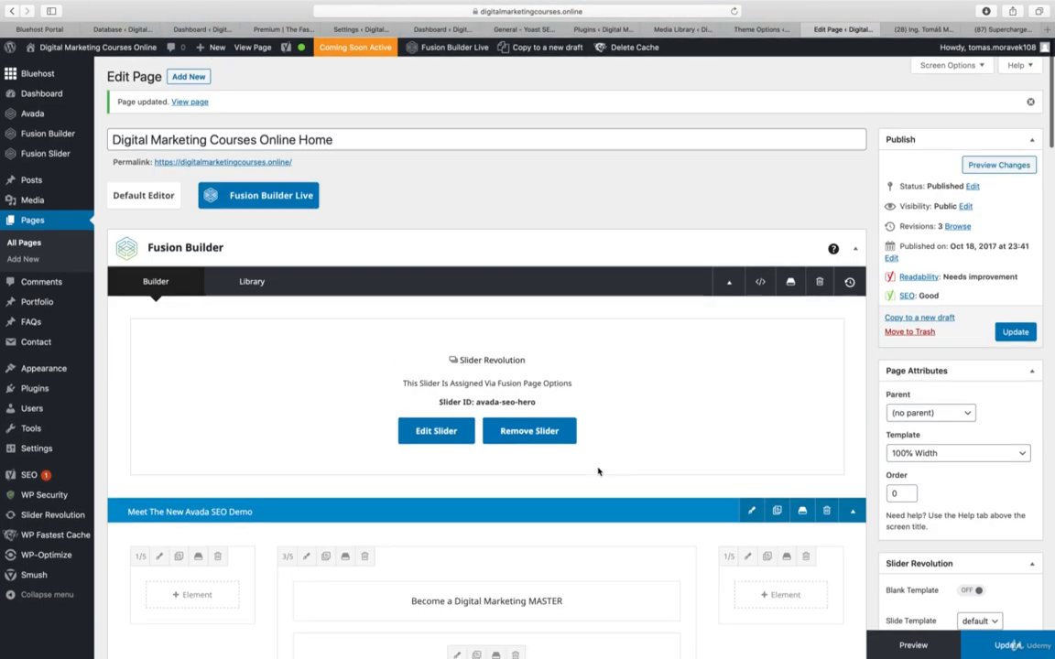
left_click(808, 30)
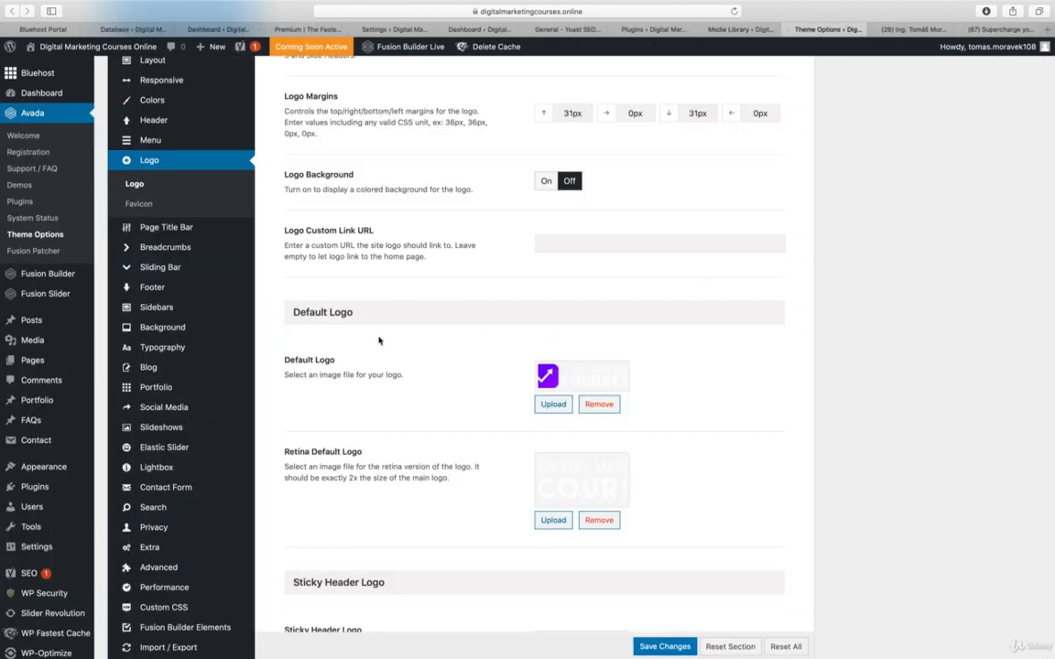
scroll(443, 353, "down", 3)
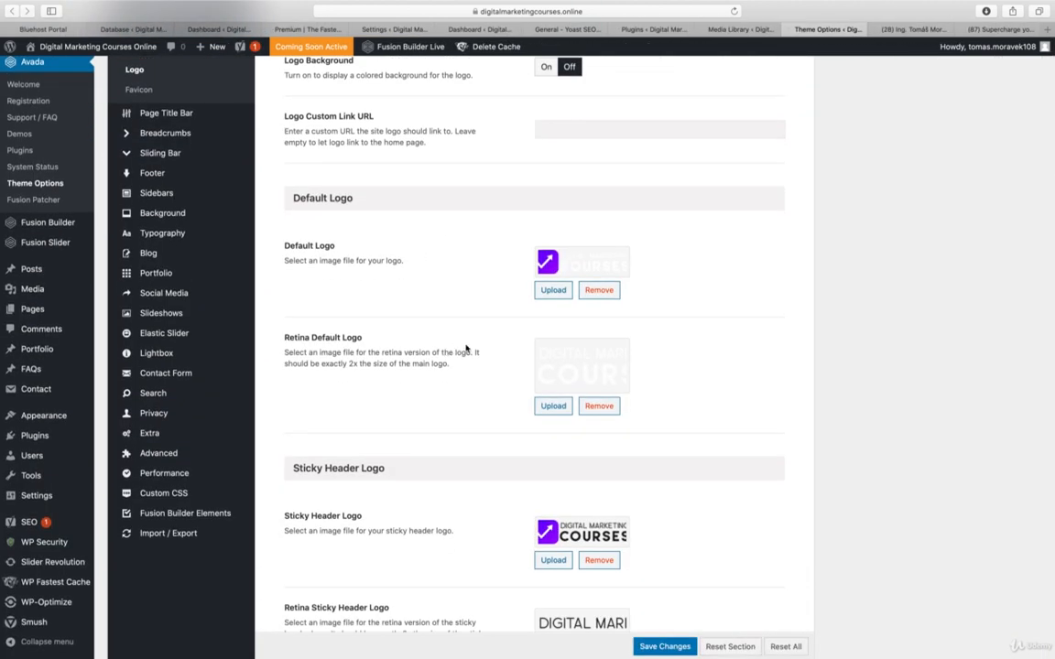
left_click(553, 289)
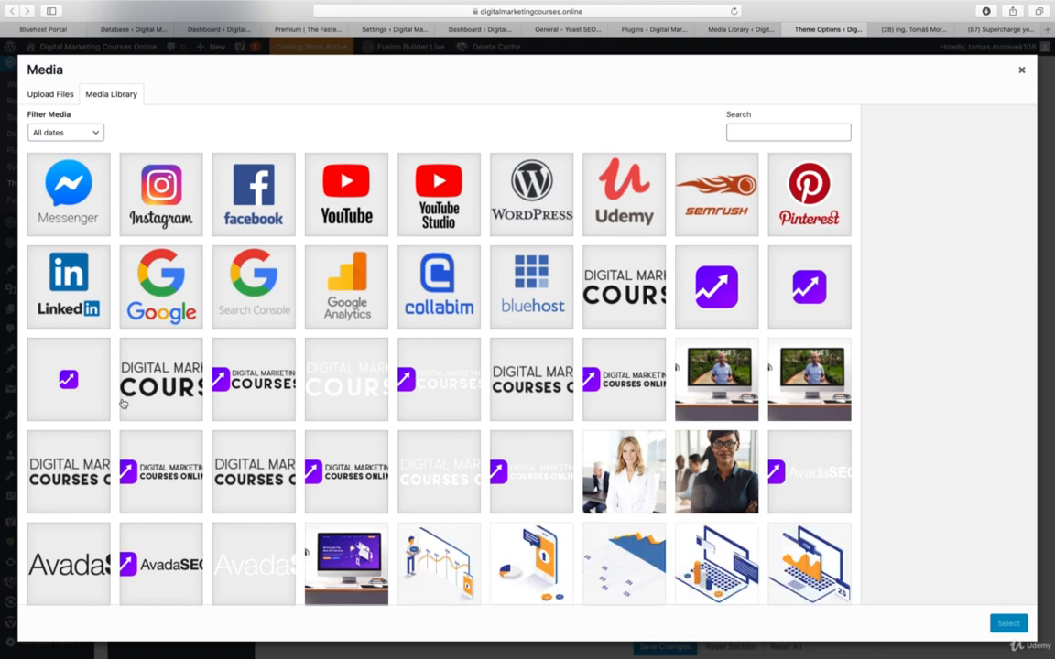
left_click(1021, 70)
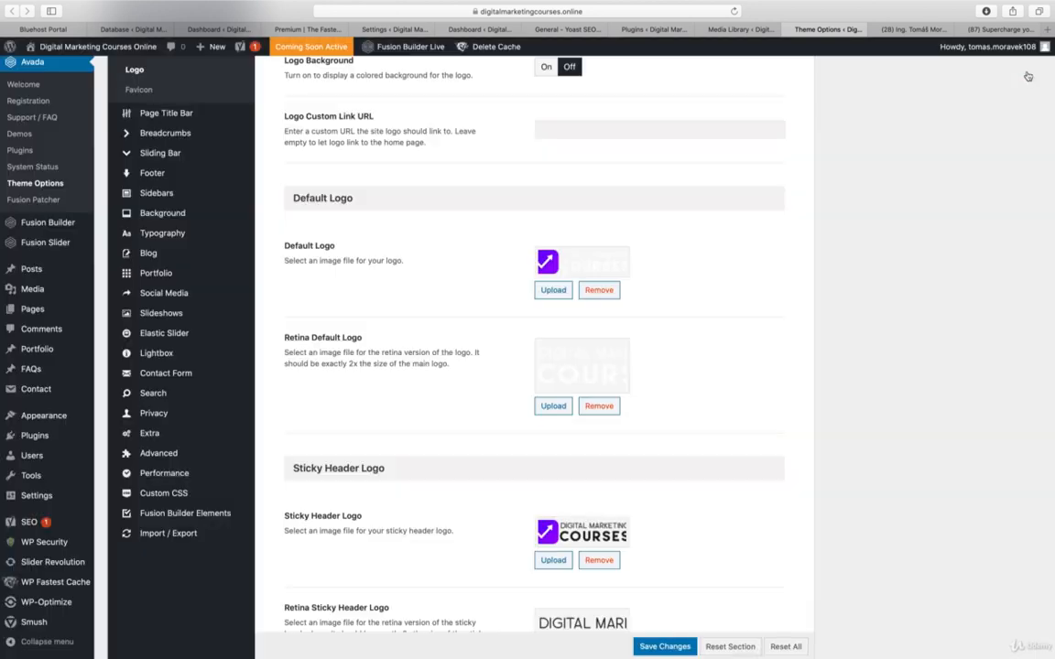
scroll(772, 318, "down", 5)
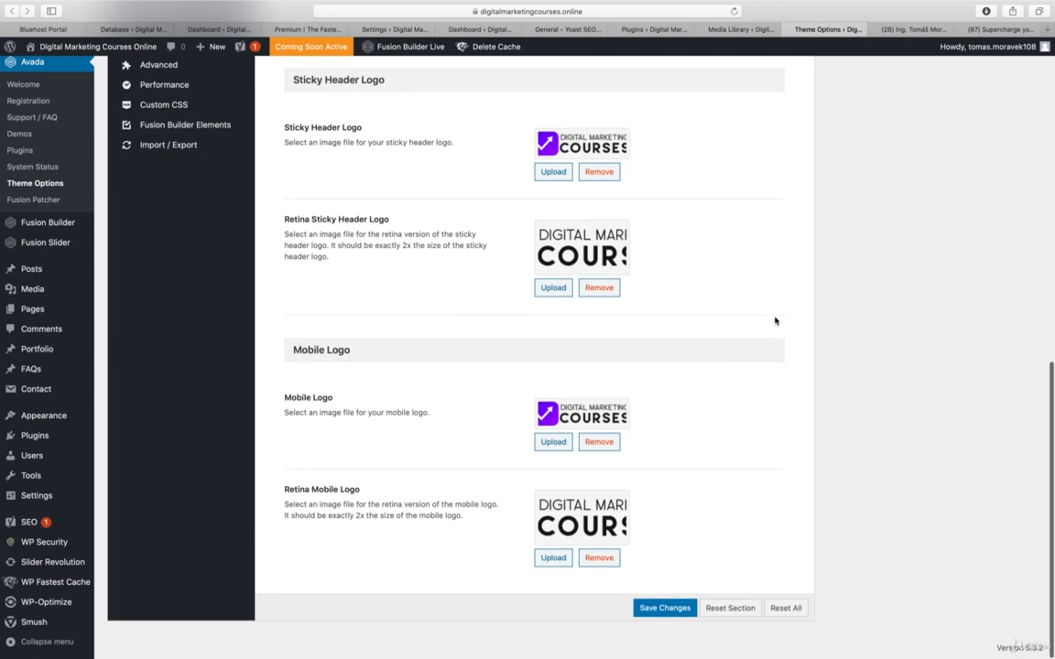
- Open the Advanced theme options for Code Fields (Tracking etc.) and inspect the Google Analytics script in the Tracking Code field
scroll(774, 319, "up", 1)
scroll(776, 320, "up", 2)
mouse_move(202, 214)
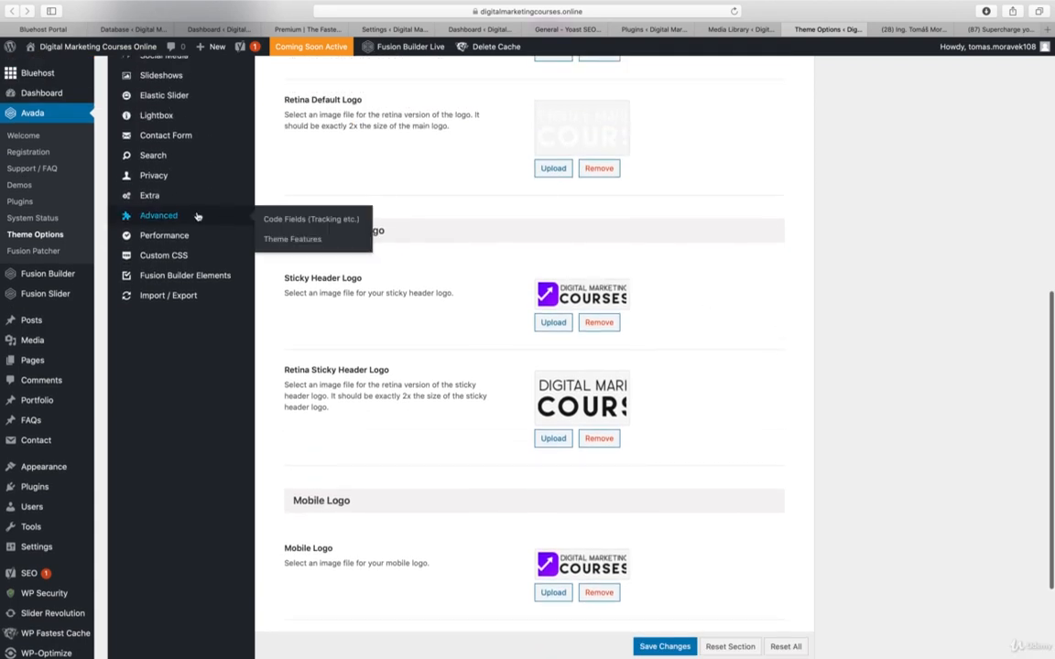
left_click(285, 221)
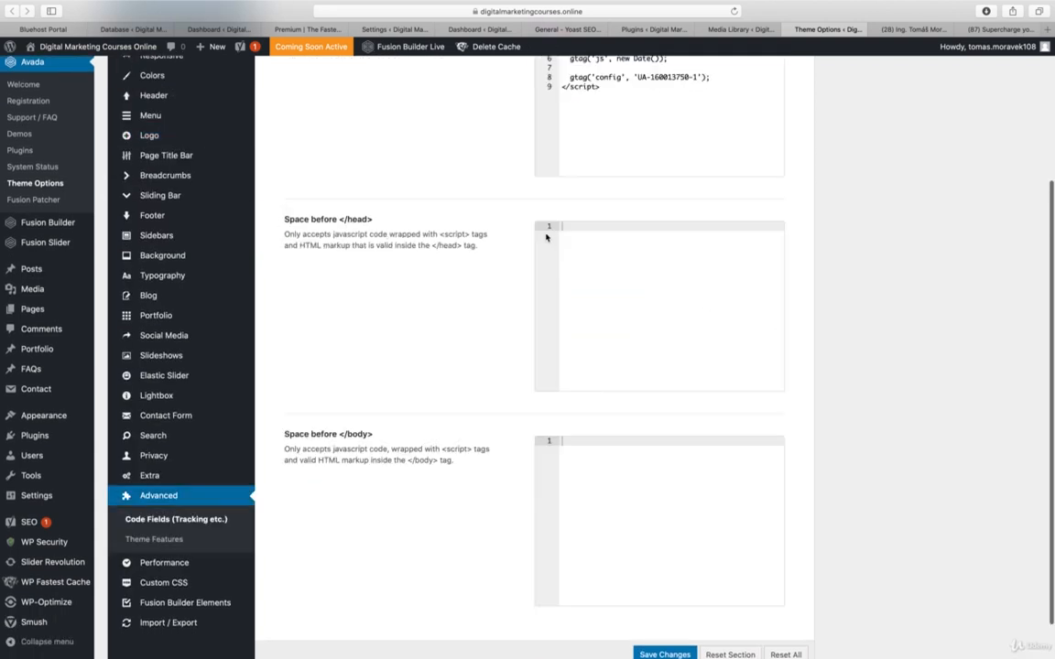
scroll(547, 228, "up", 3)
left_click(605, 155)
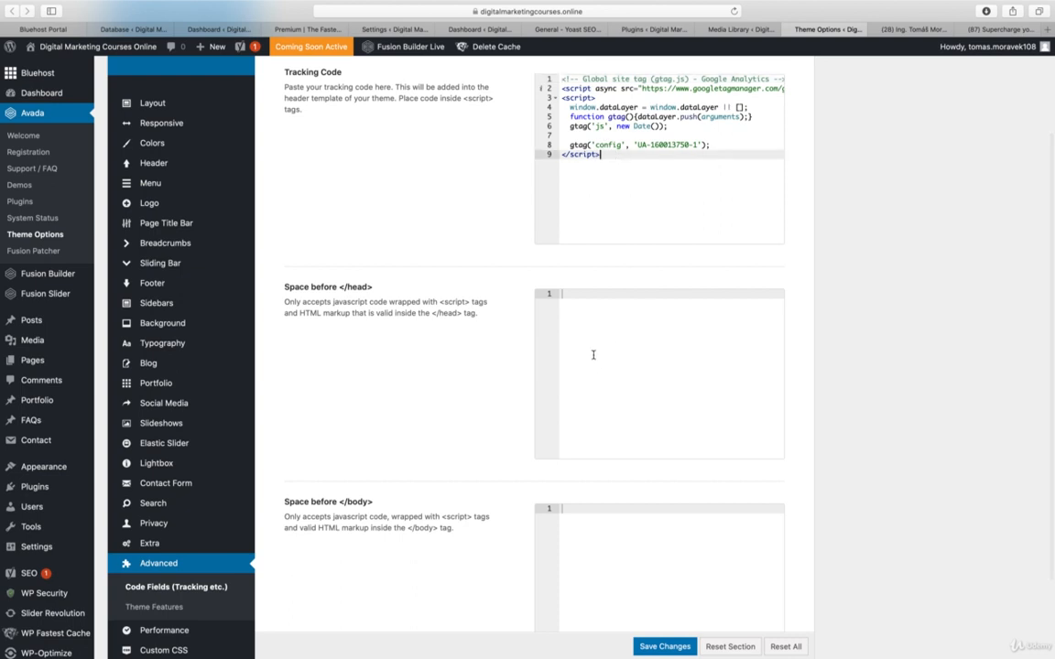
- Open Avada's Performance theme options and review the image, lazy loading, font, emoji, stylesheet and dynamic CSS and JS settings
mouse_move(135, 379)
scroll(196, 412, "down", 3)
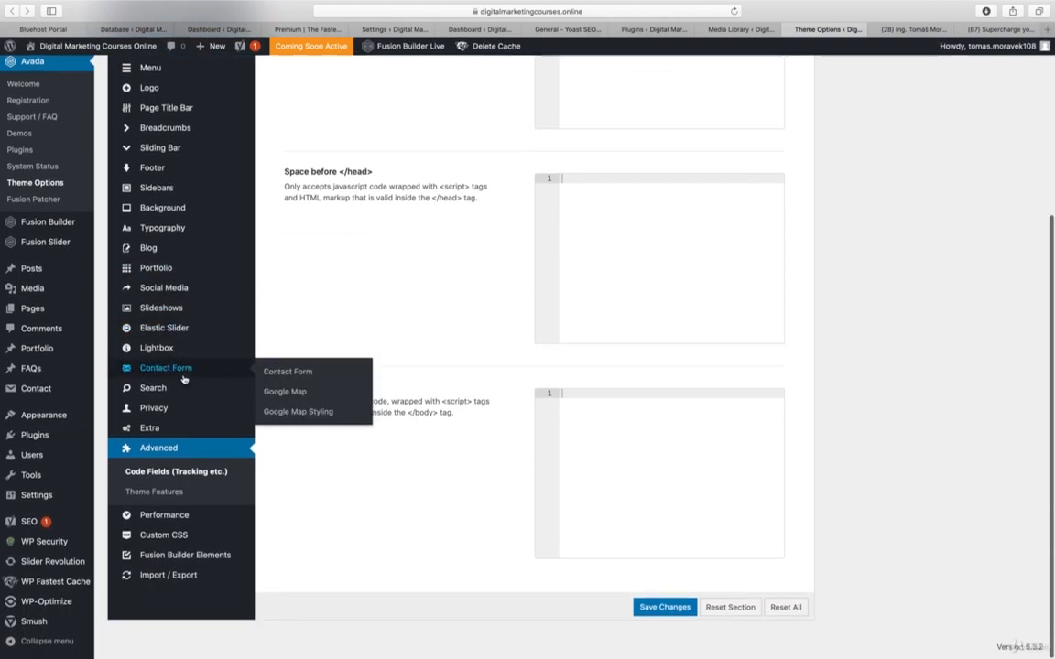
left_click(195, 518)
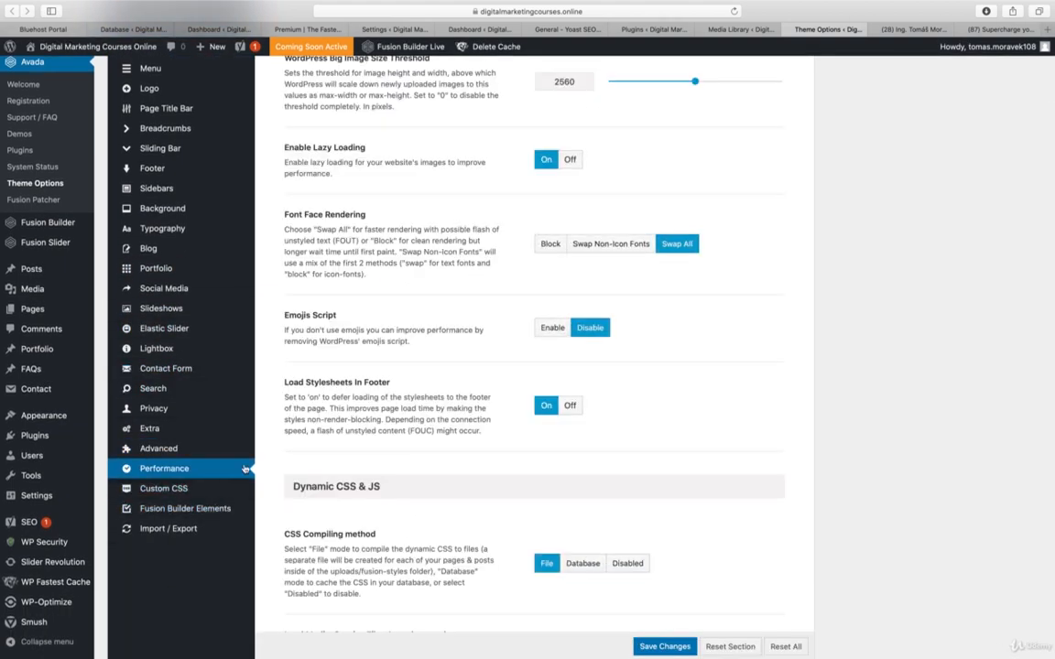
scroll(467, 183, "up", 3)
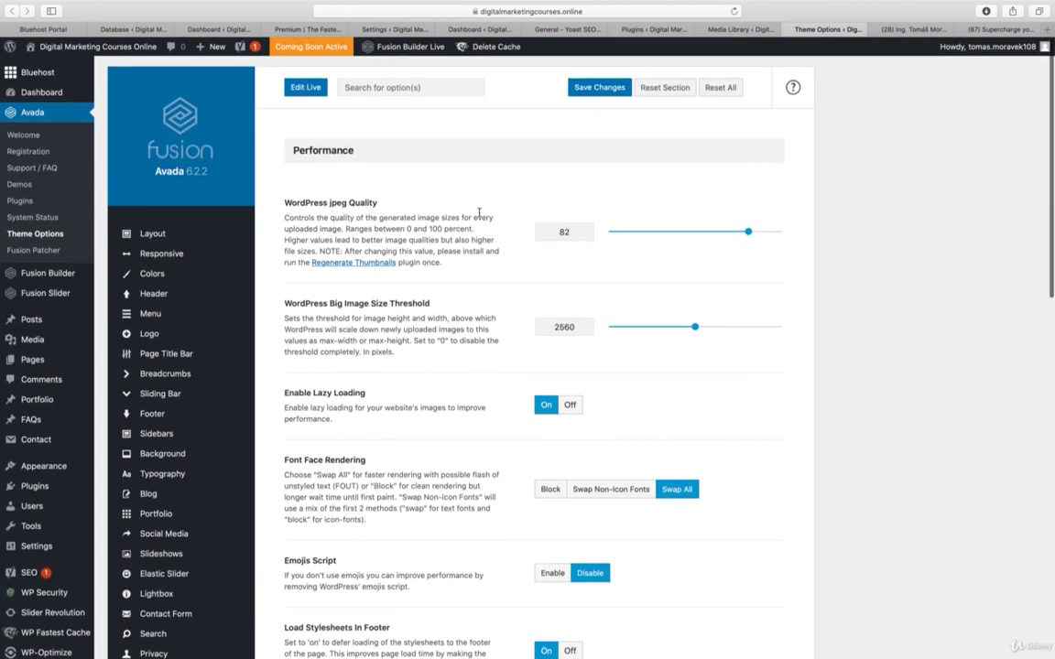
scroll(478, 213, "down", 5)
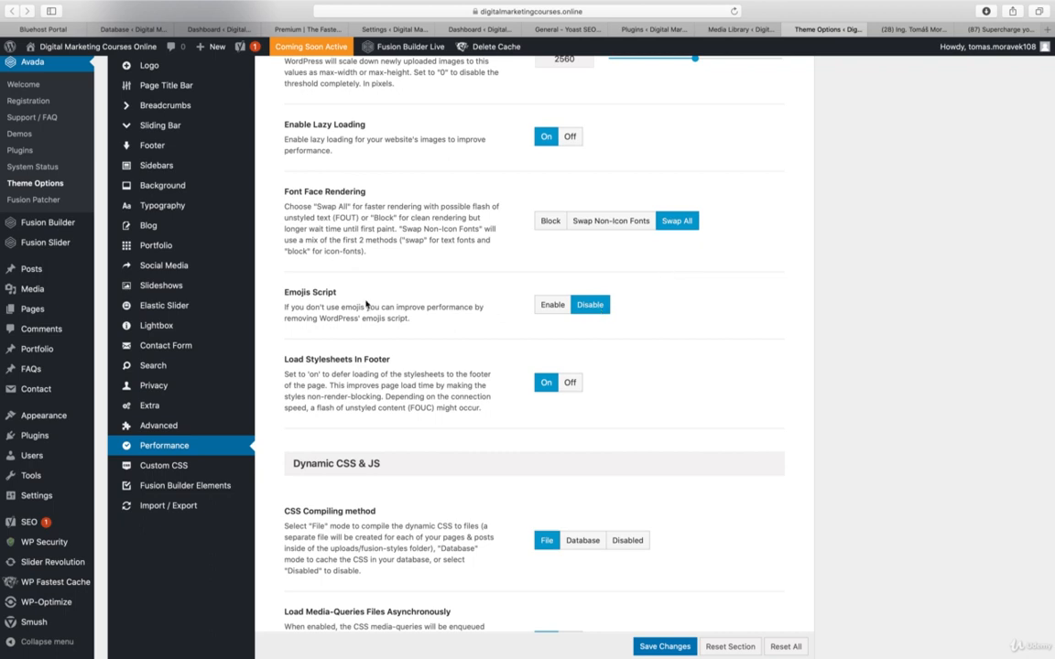
scroll(393, 274, "down", 5)
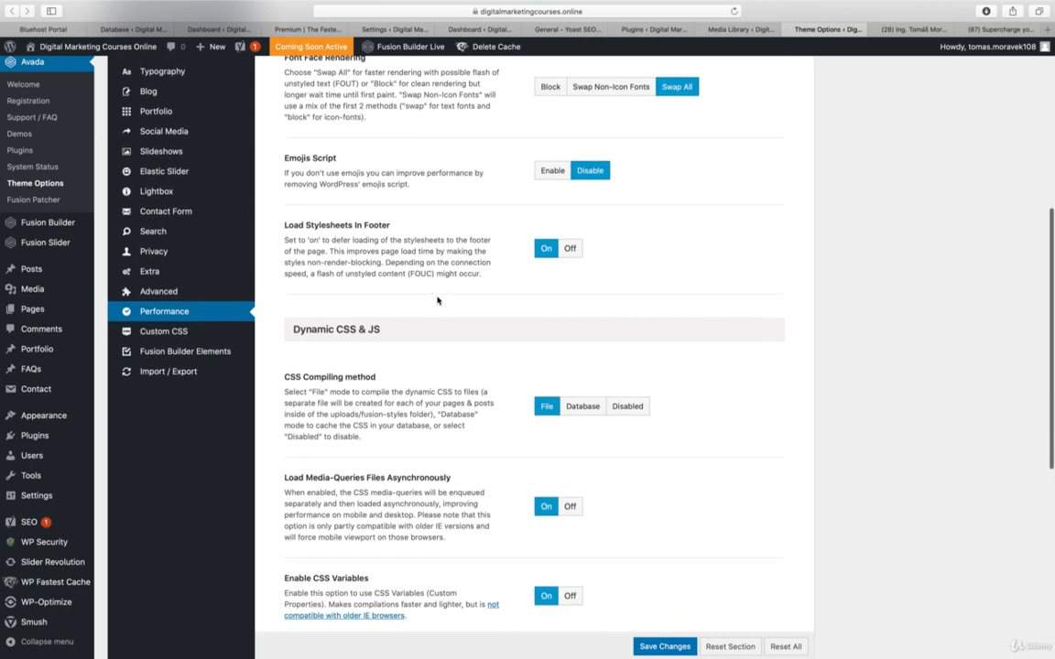
scroll(446, 296, "down", 1)
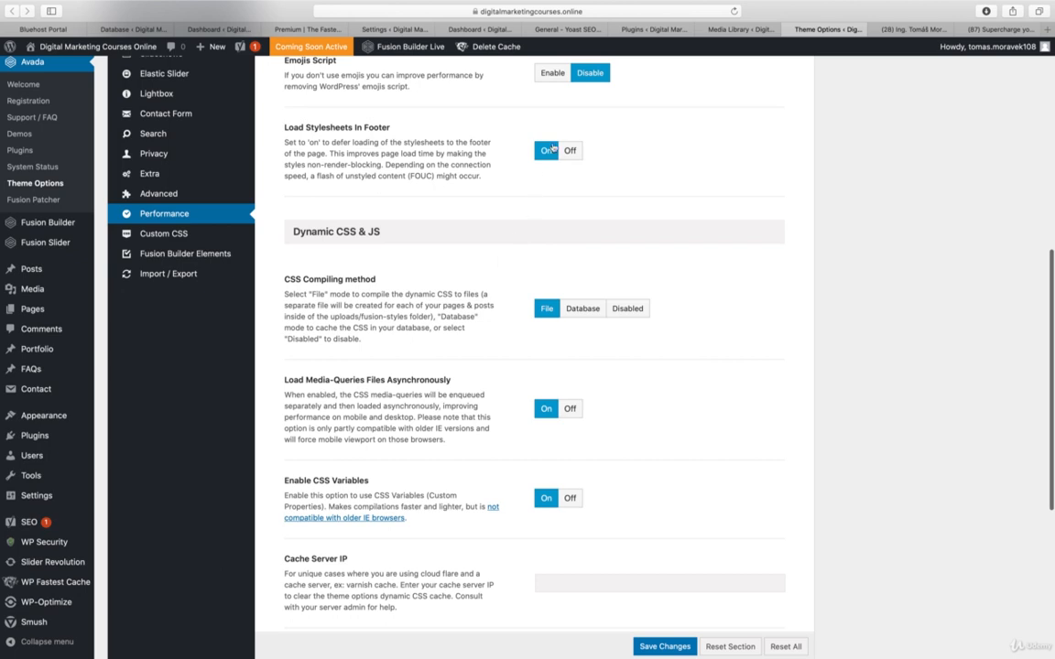
scroll(494, 275, "down", 8)
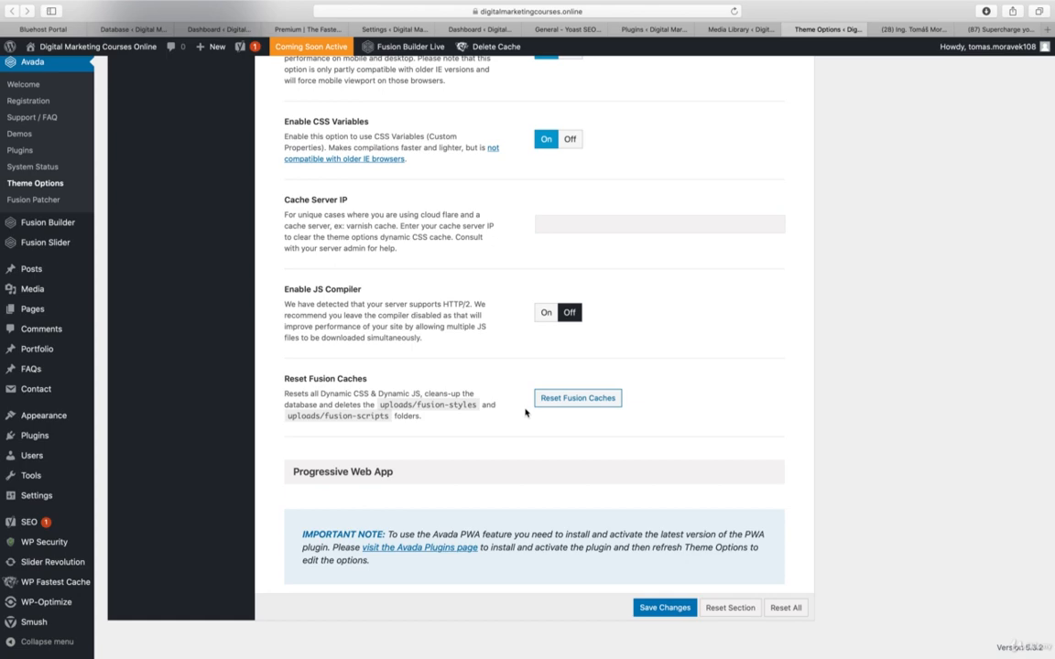
- Reset all Fusion caches, and save and close the theme options
left_click(576, 400)
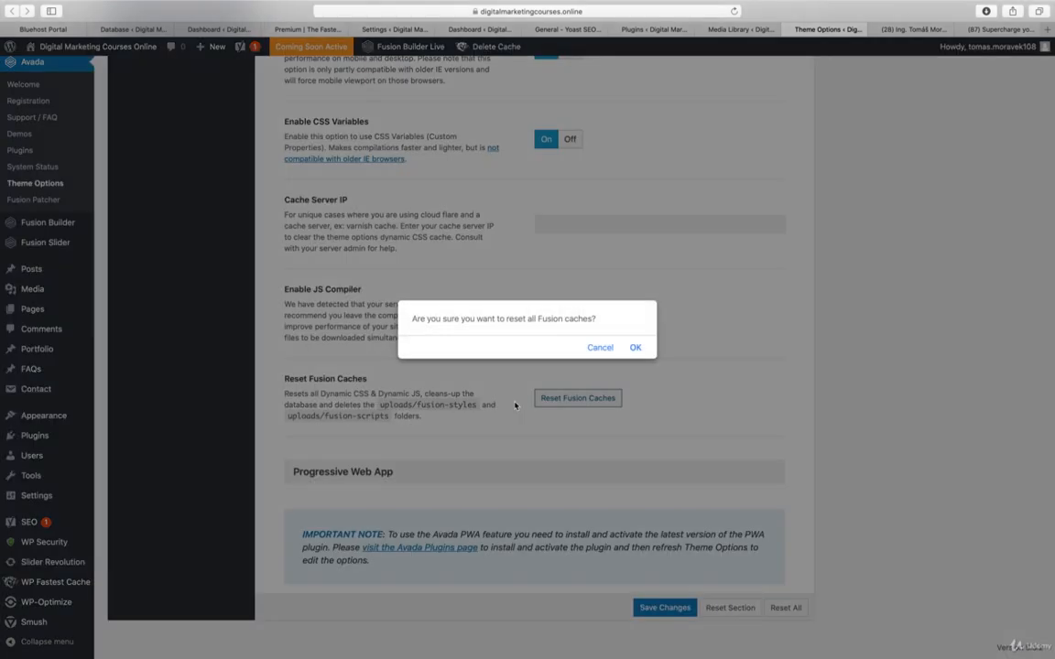
left_click(636, 348)
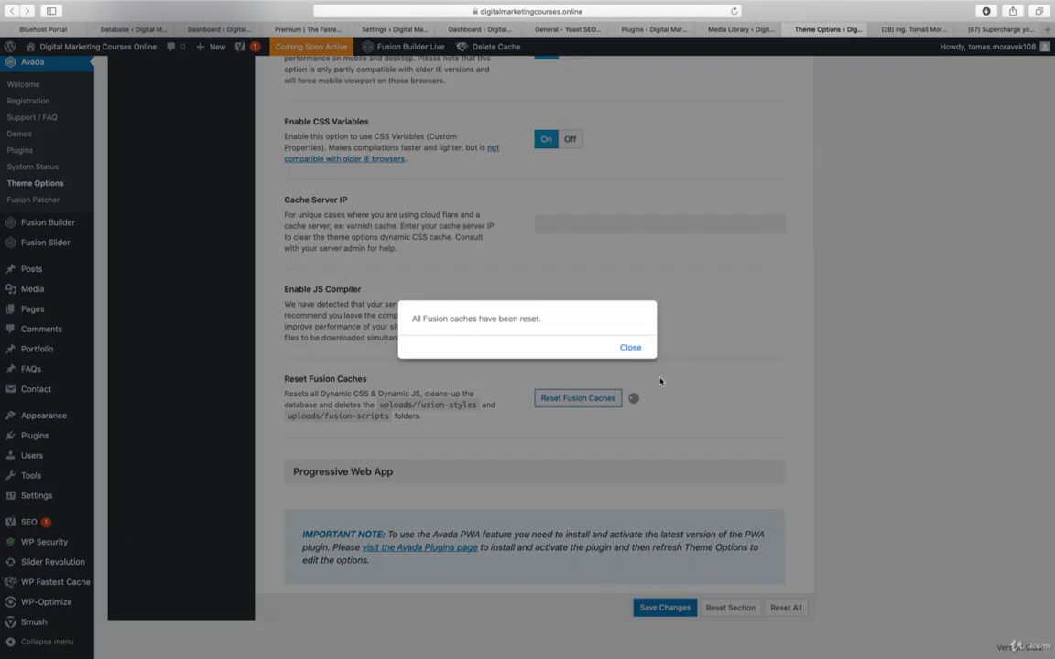
left_click(631, 348)
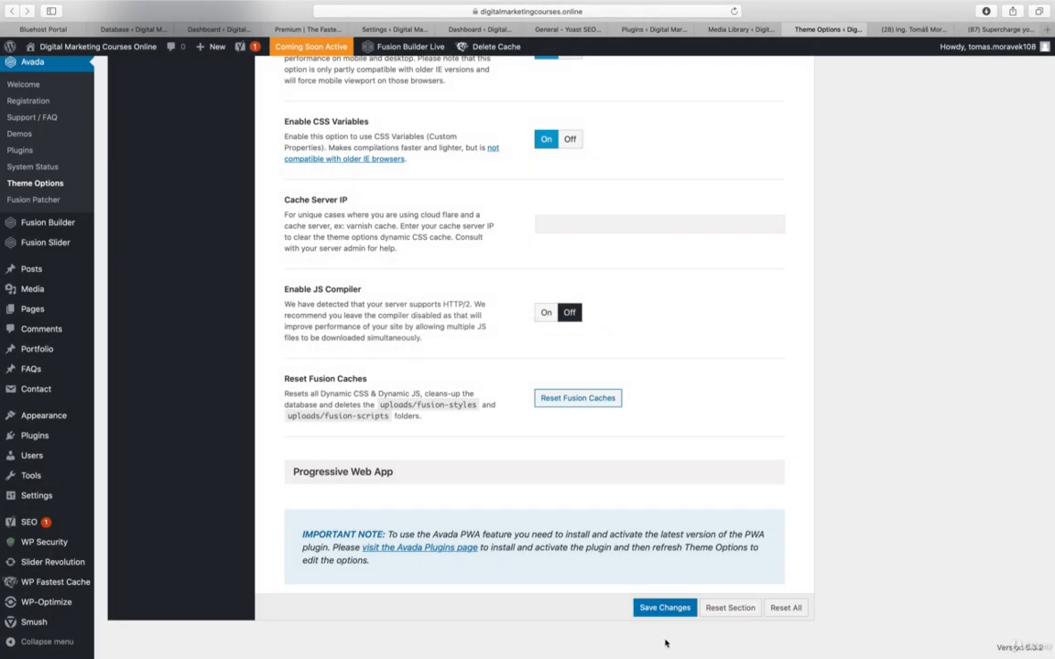
left_click(665, 608)
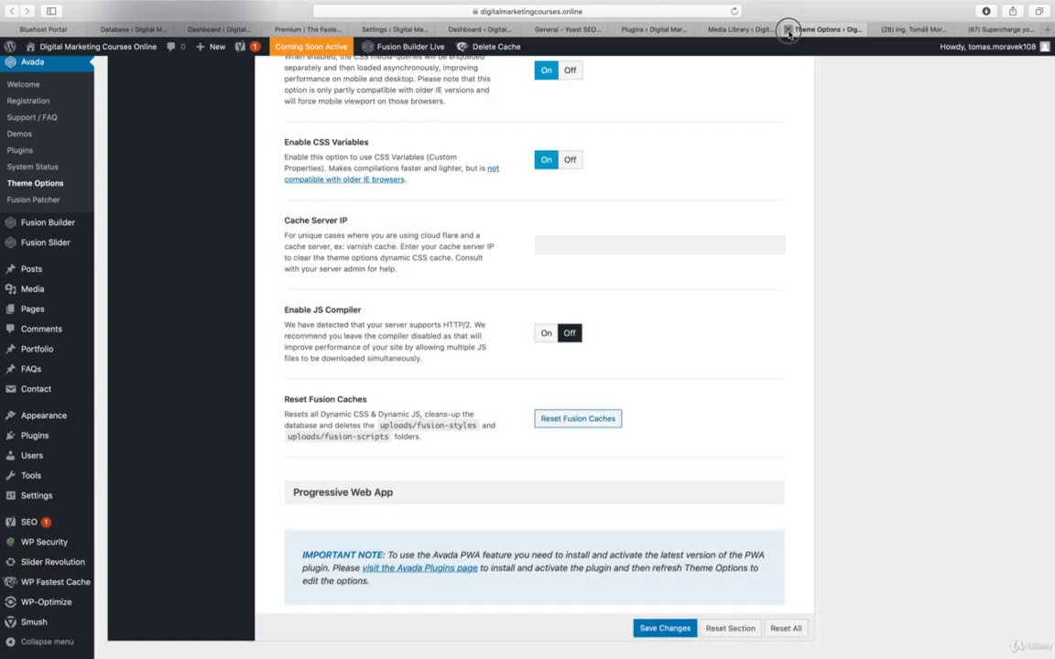
left_click(788, 29)
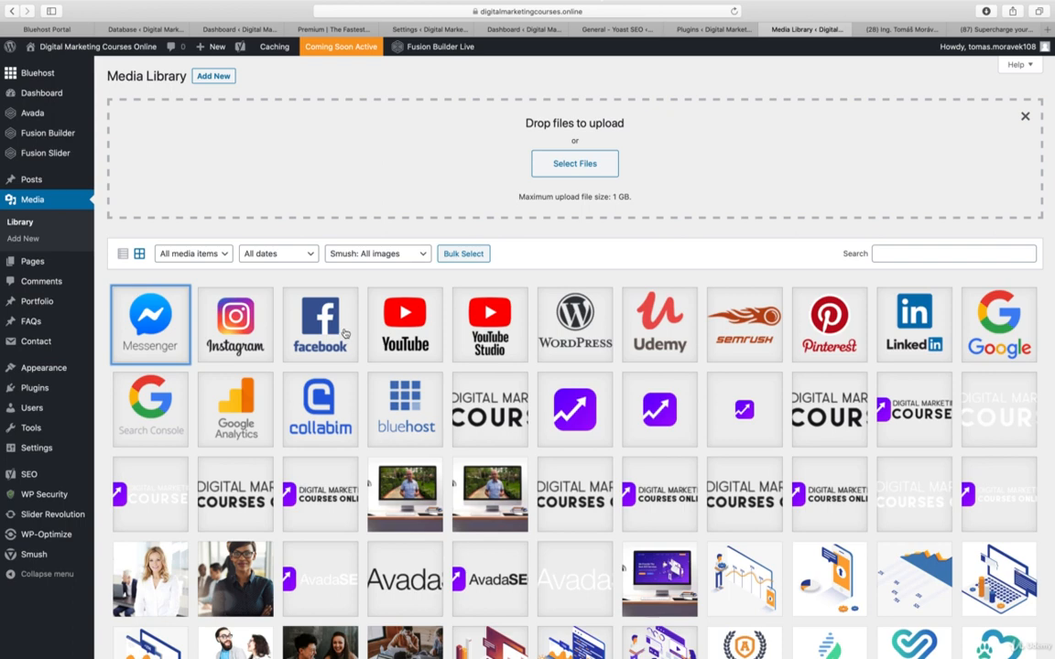
- Examine the alternative text, title, caption and description of the media library logos from Messenger through SEMrush
left_click(162, 343)
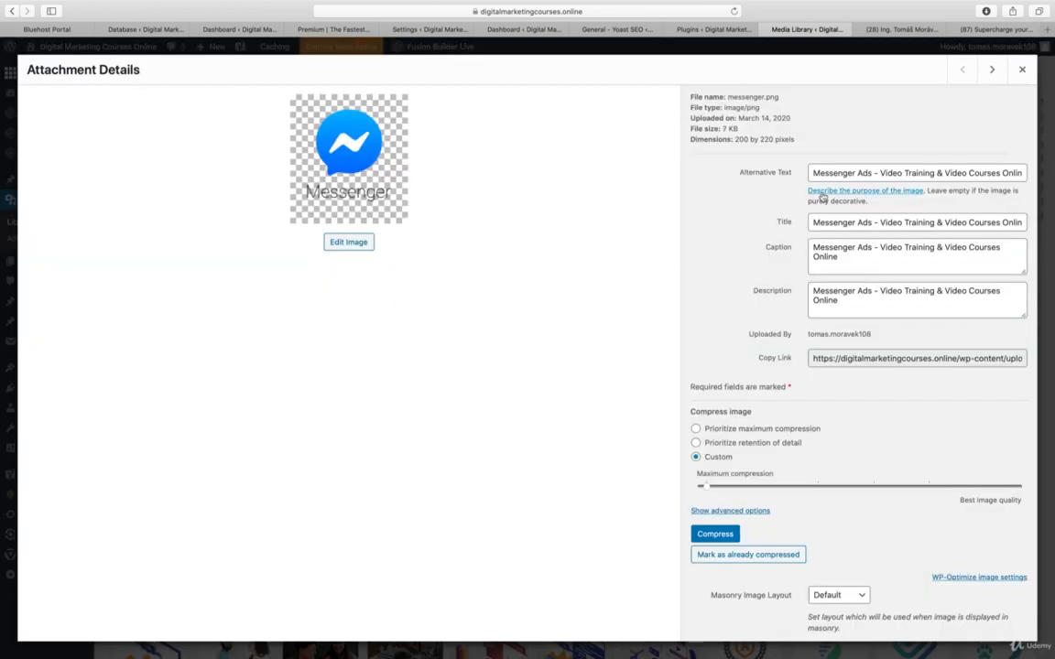
left_click(837, 249)
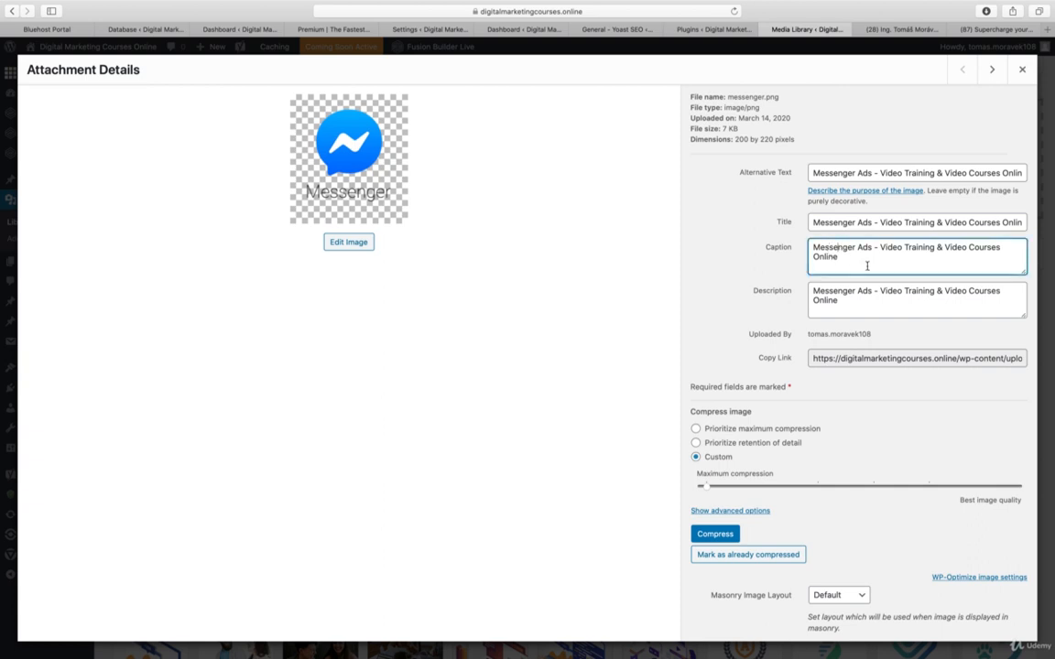
left_click(991, 71)
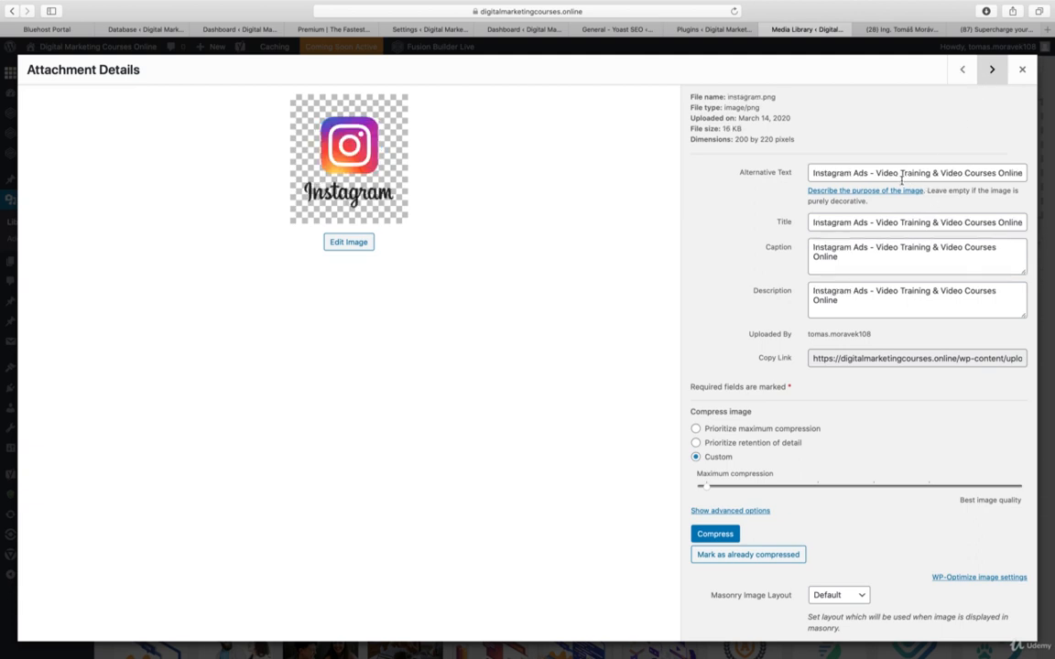
left_click(990, 71)
left_click(990, 72)
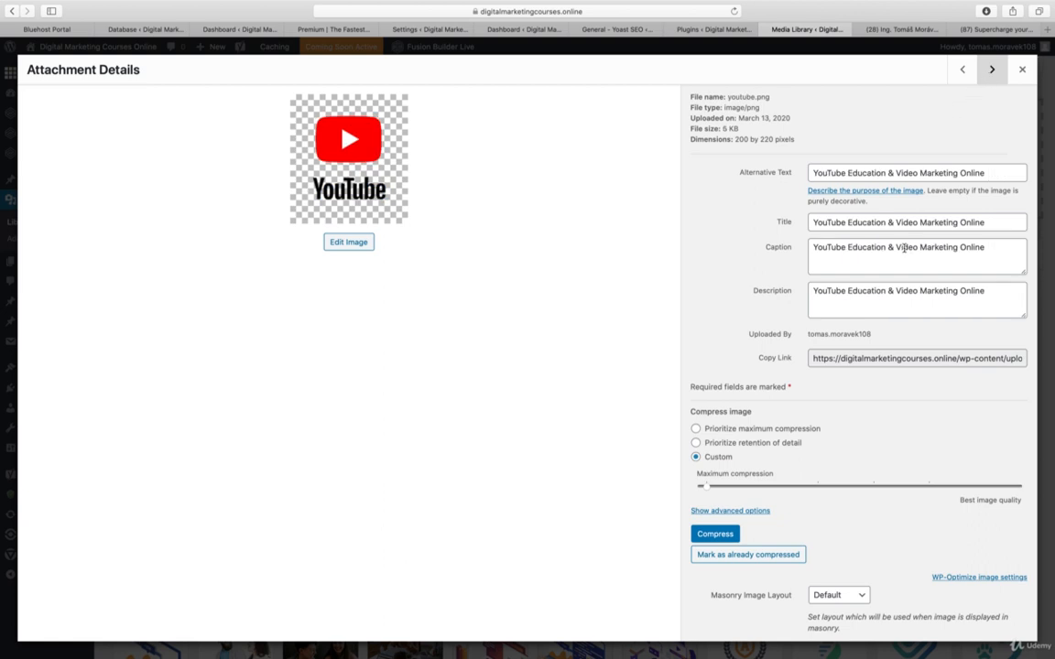
left_click(990, 71)
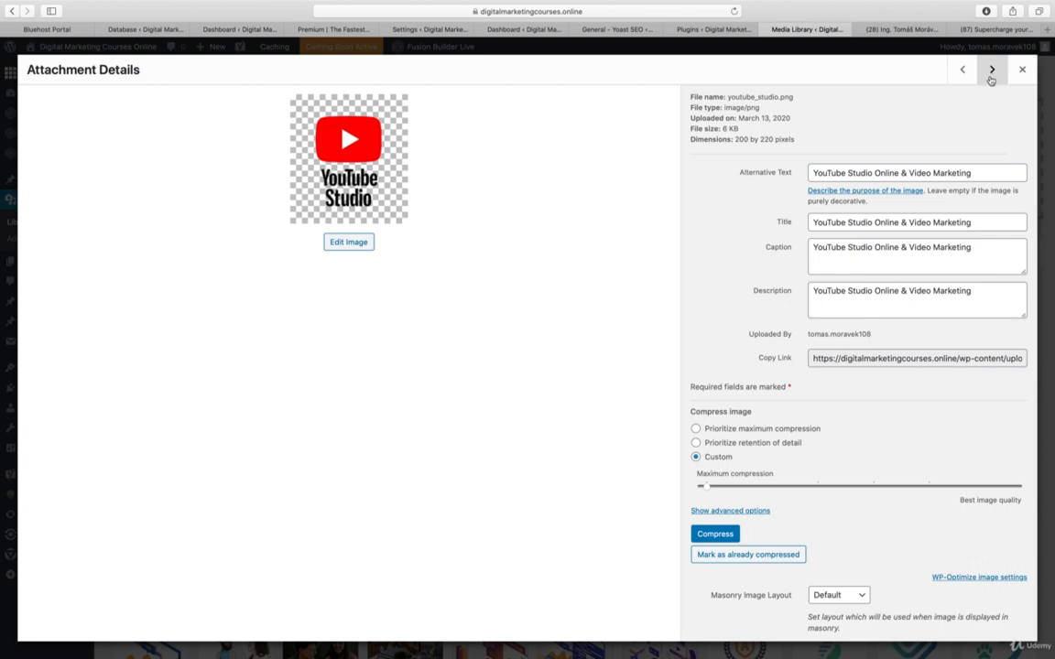
left_click(991, 71)
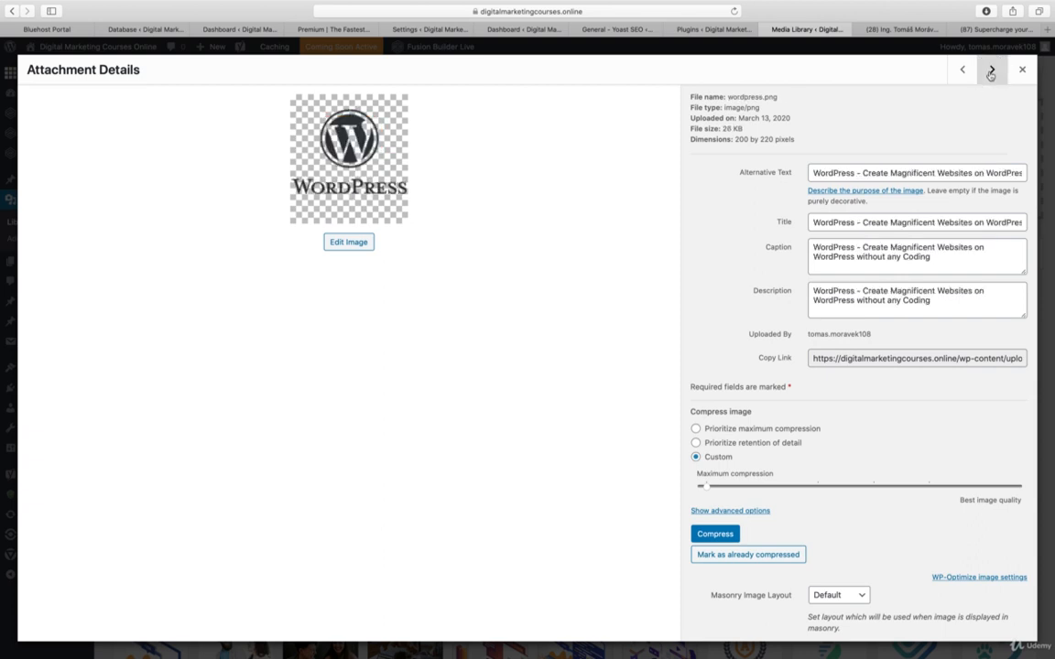
left_click(990, 71)
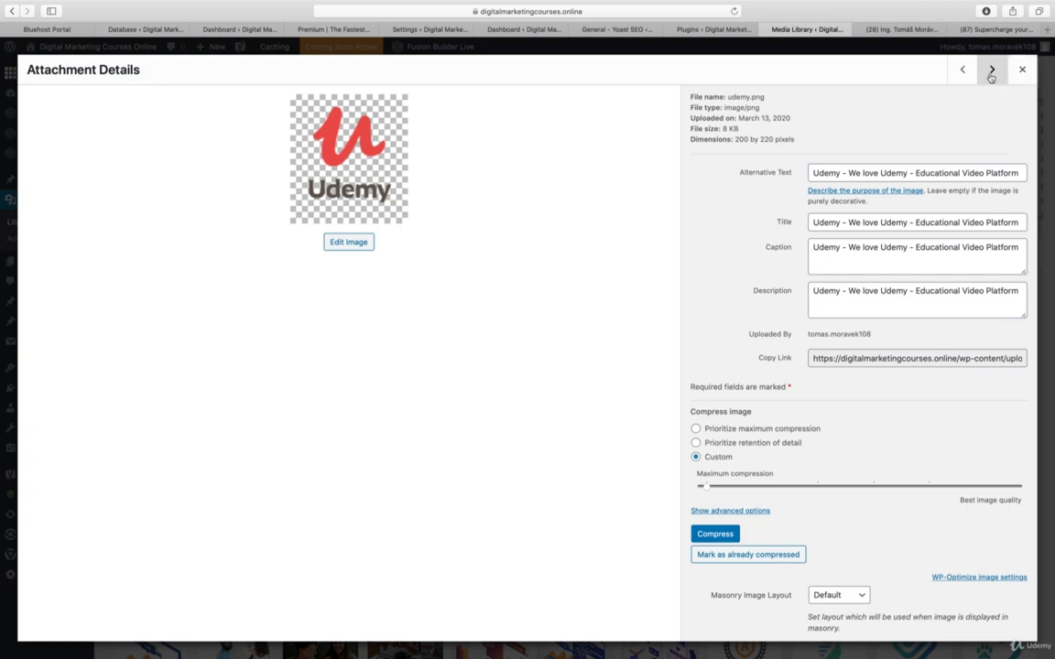
left_click(991, 71)
left_click(906, 225)
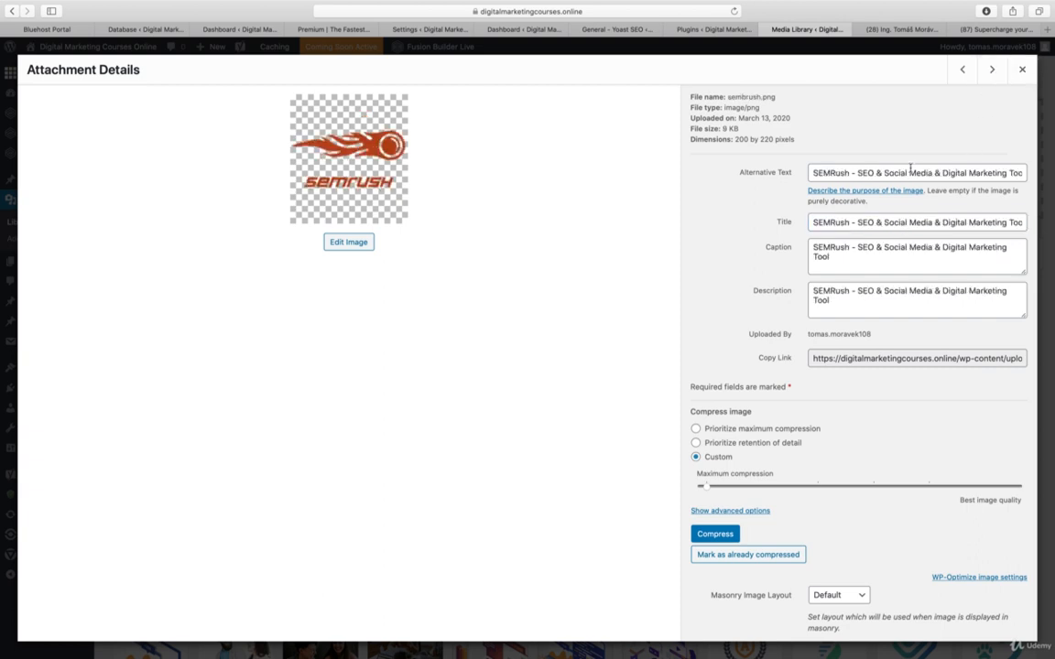
- Check the attachment details of the images from Pinterest through the 32-pixel site favicon, and close the details
left_click(991, 71)
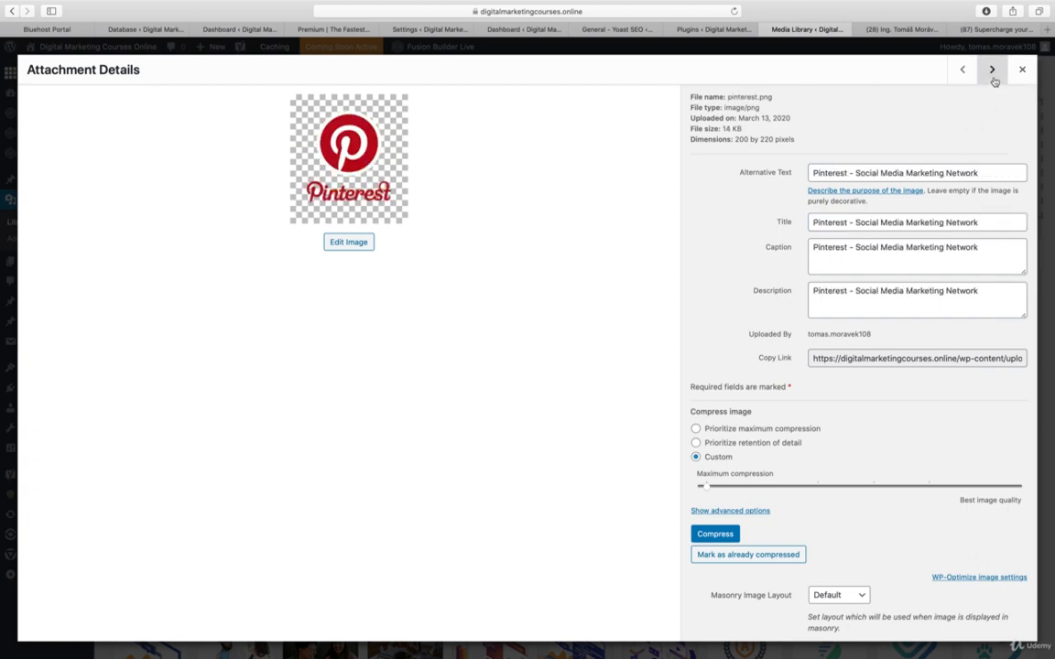
left_click(995, 81)
left_click(994, 79)
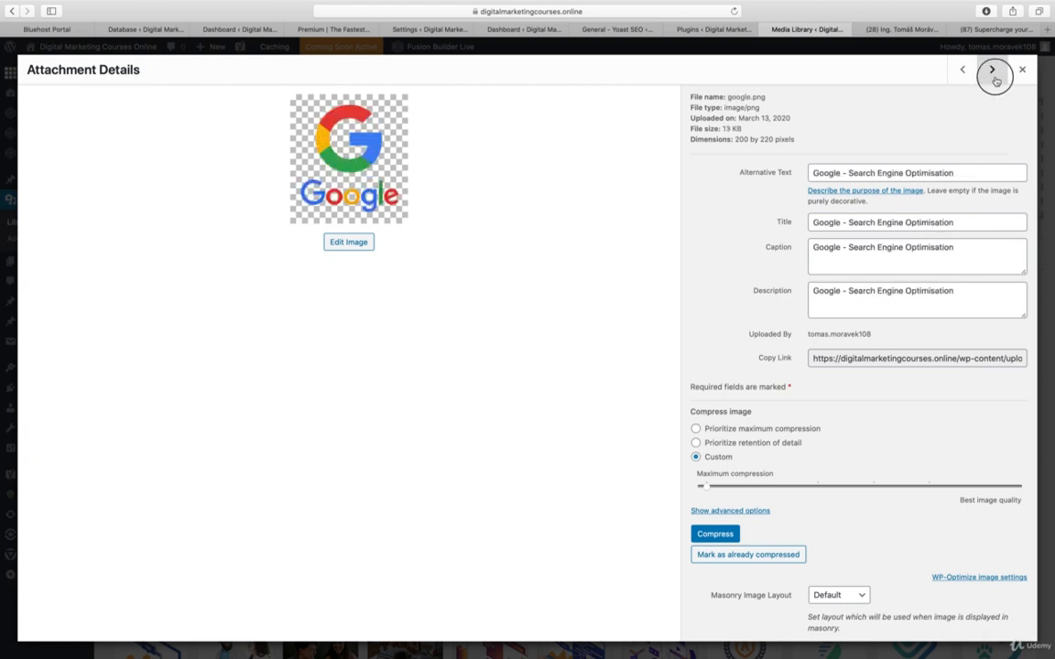
left_click(995, 80)
left_click(994, 80)
left_click(995, 80)
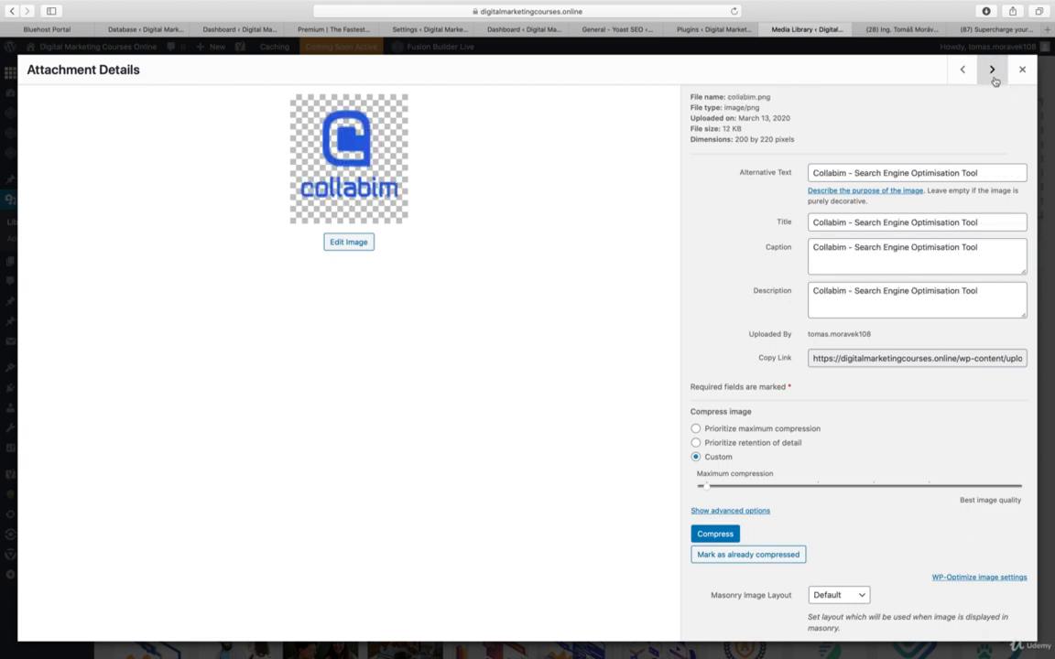
left_click(994, 80)
left_click(994, 81)
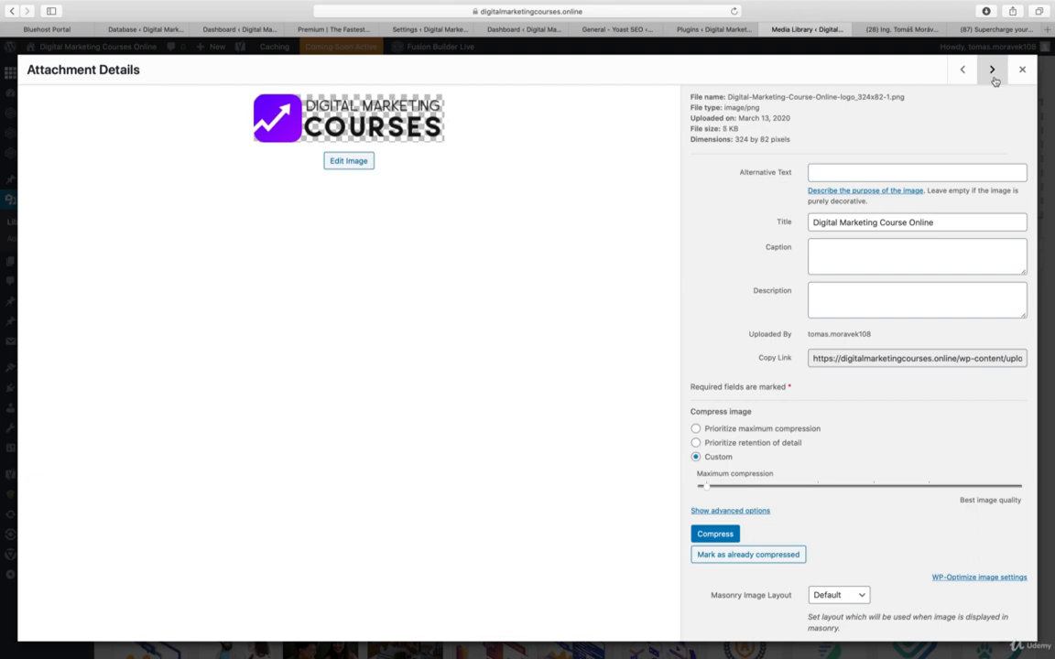
left_click(994, 80)
left_click(994, 81)
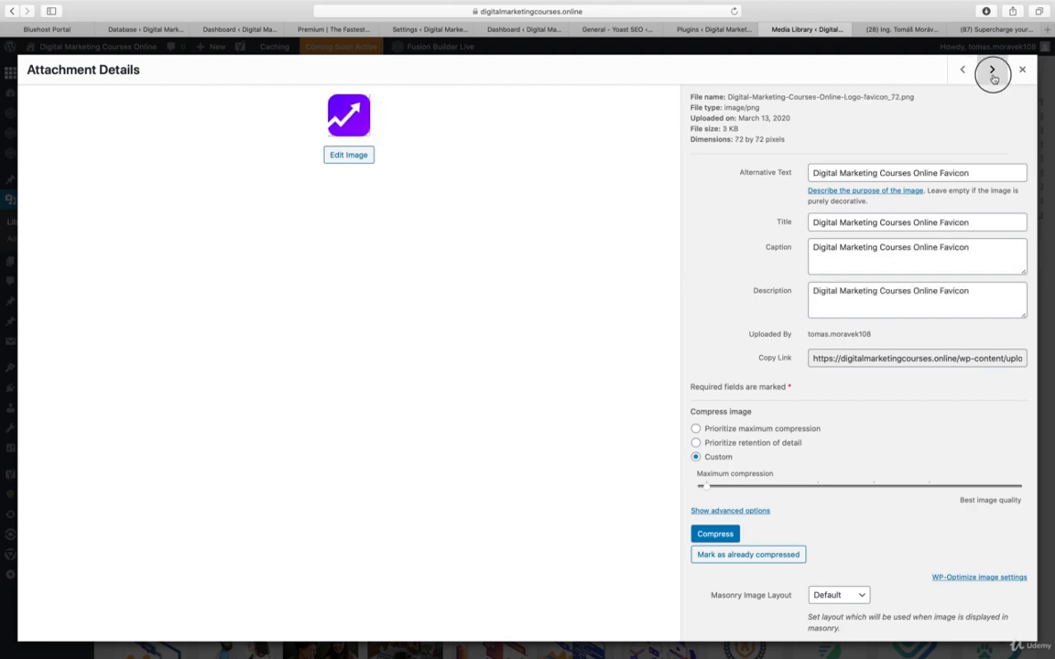
left_click(995, 80)
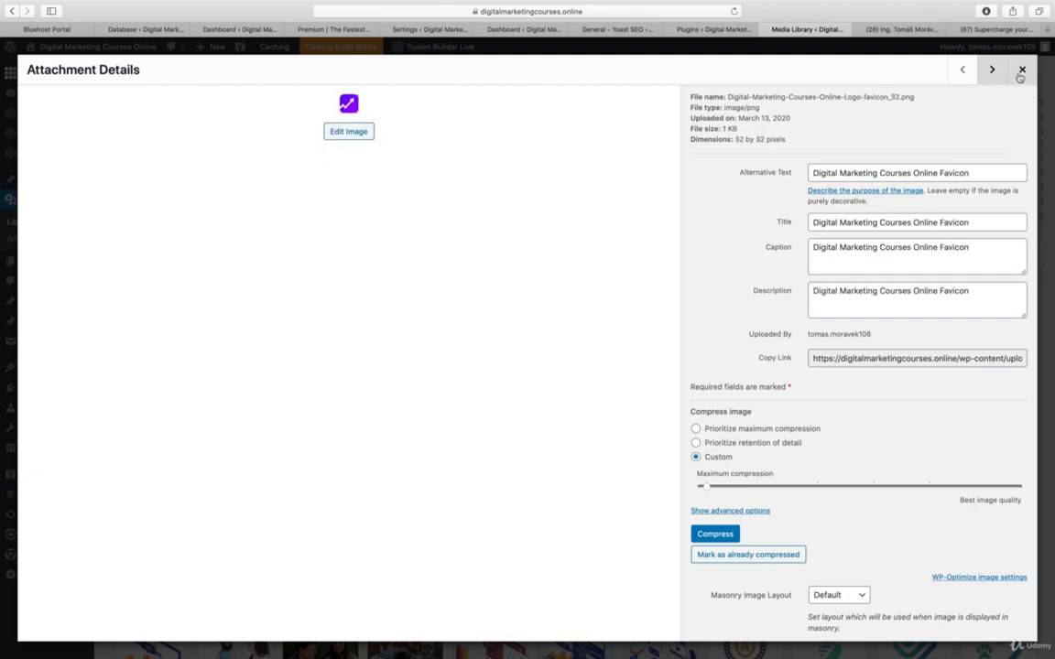
left_click(1020, 71)
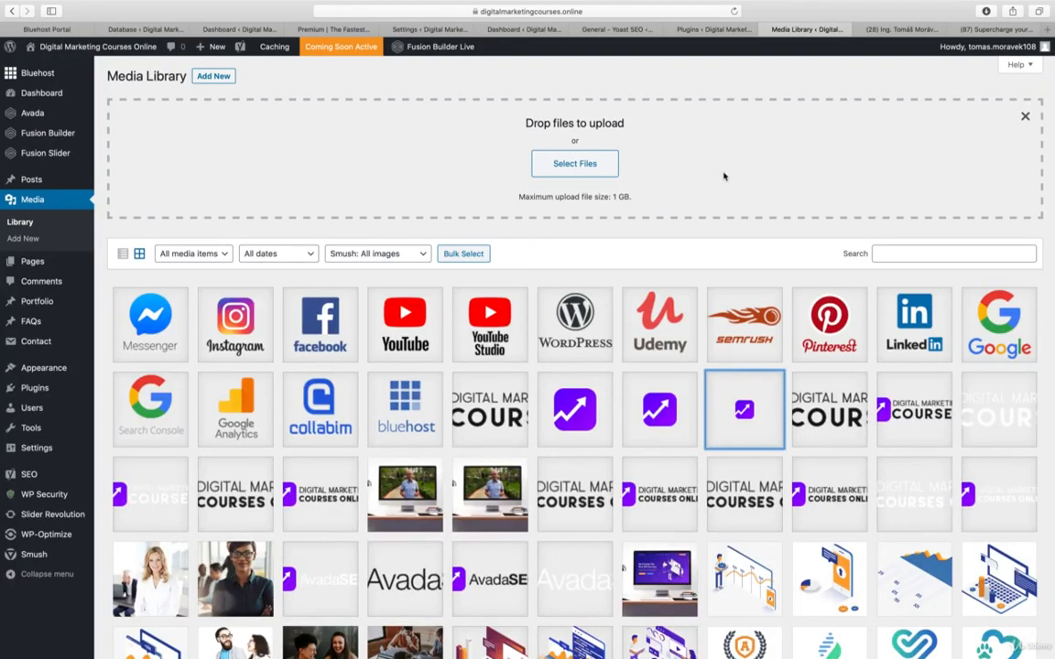
- Inspect the attachment details of the night highway photo 6.jpg, and close the media library
scroll(726, 174, "down", 5)
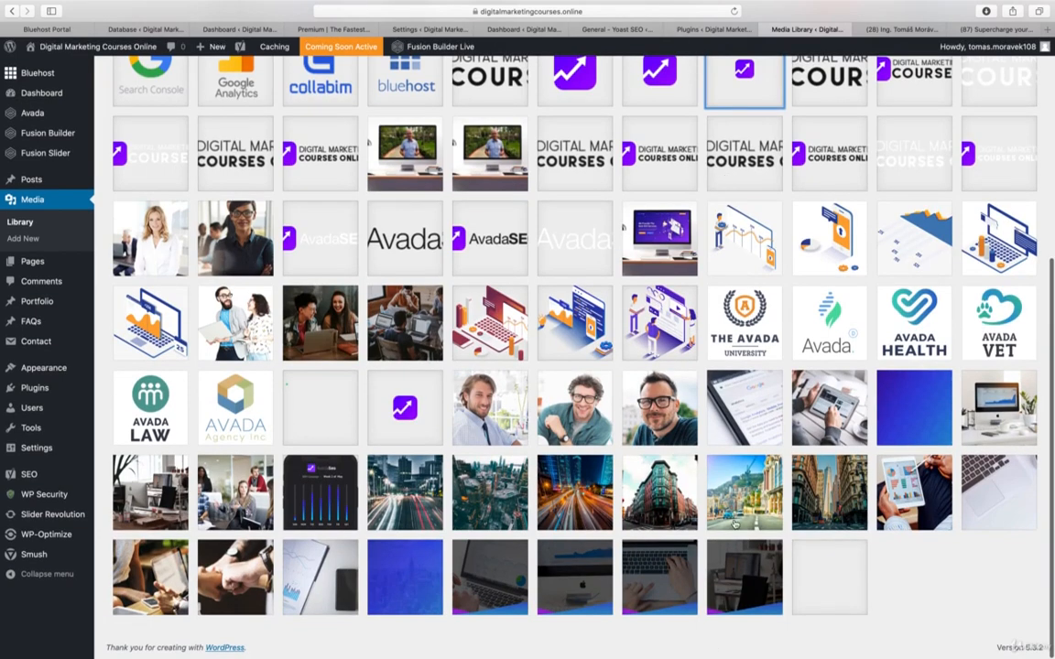
left_click(404, 511)
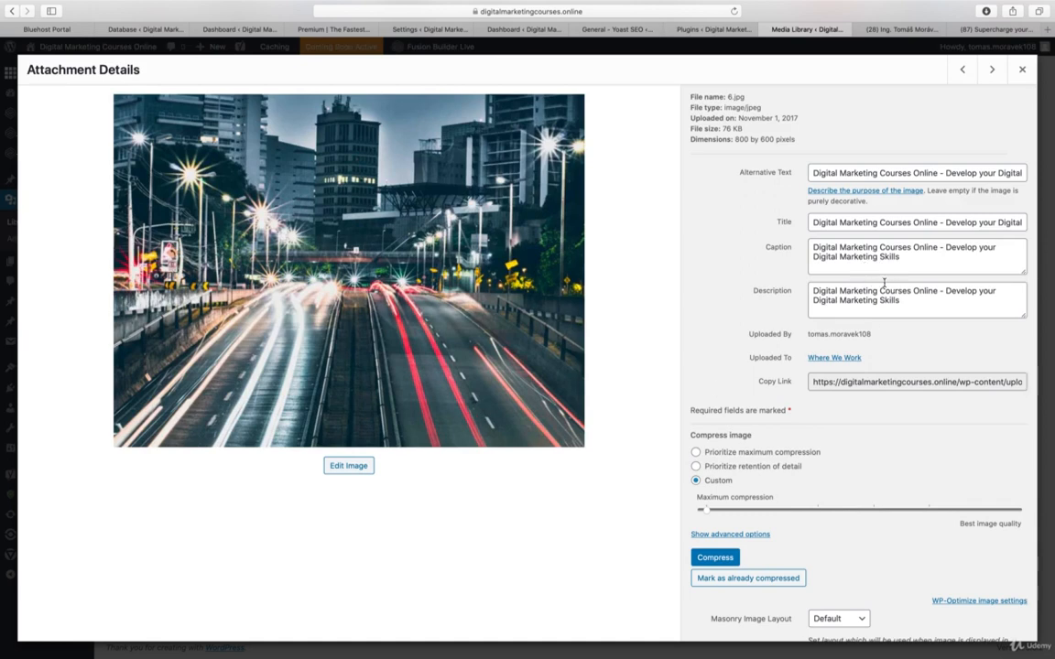
left_click(1022, 69)
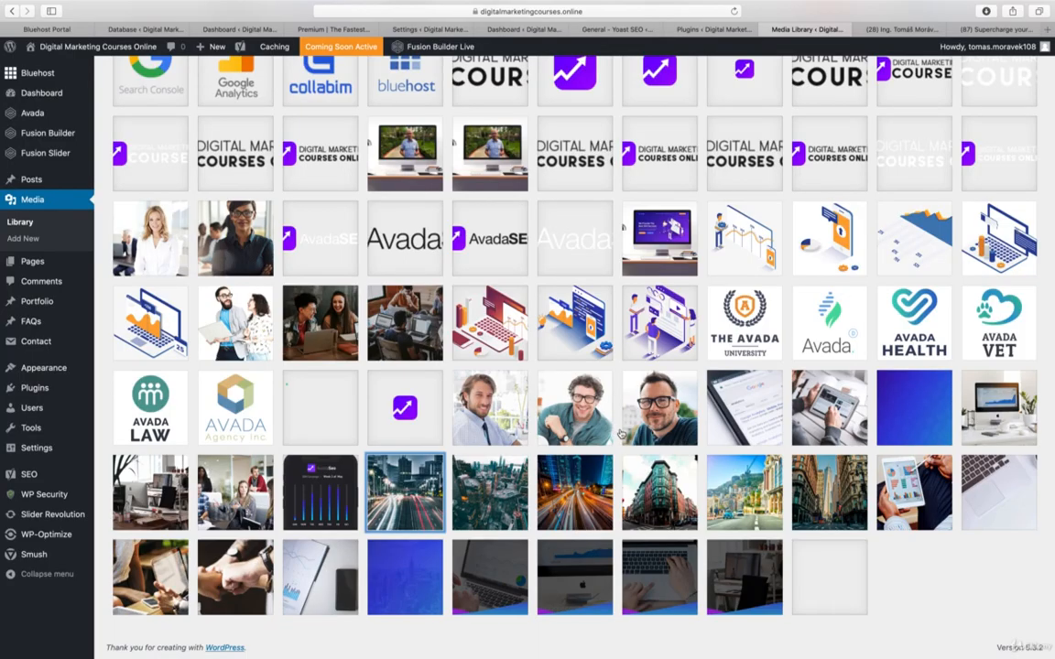
left_click(766, 30)
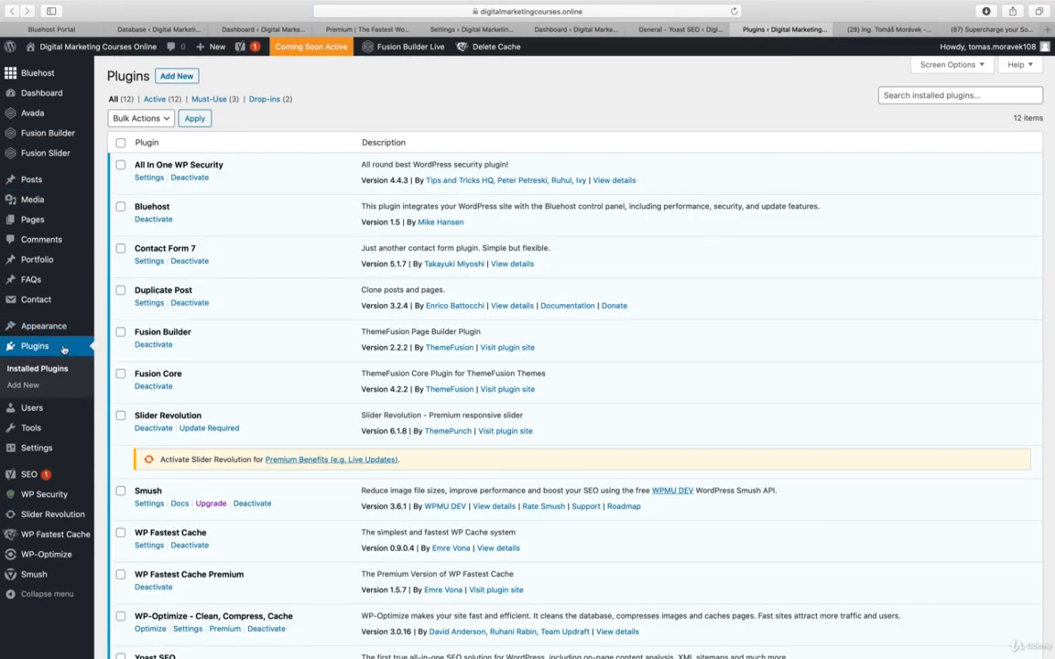
- Review the installed plugins, search the plugin directory for yoast, and return to the installed plugins list
scroll(303, 329, "down", 5)
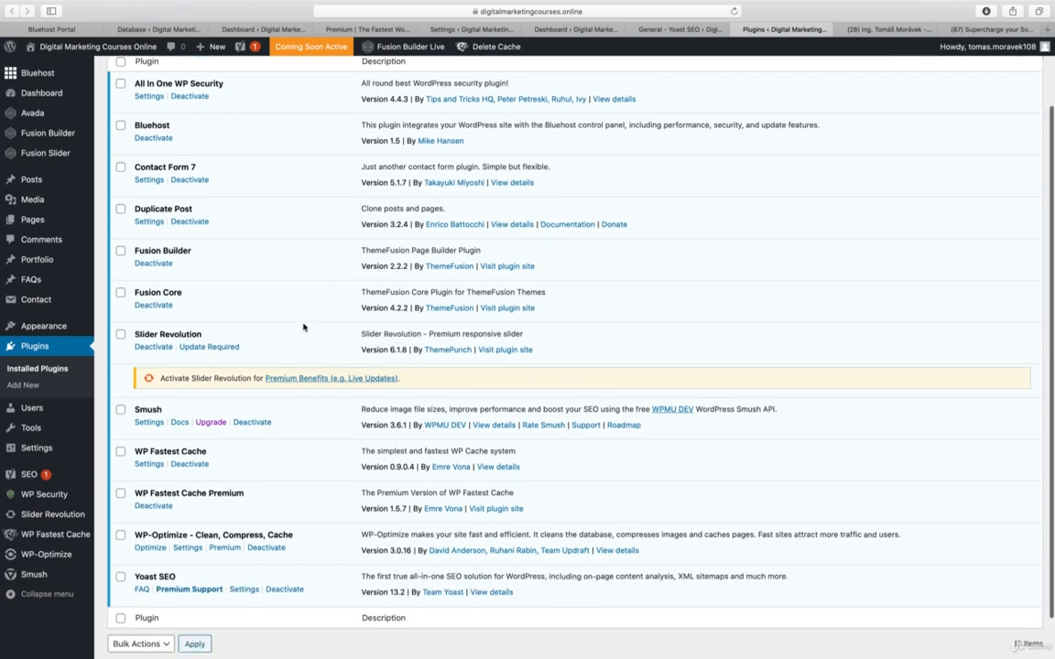
scroll(303, 329, "up", 5)
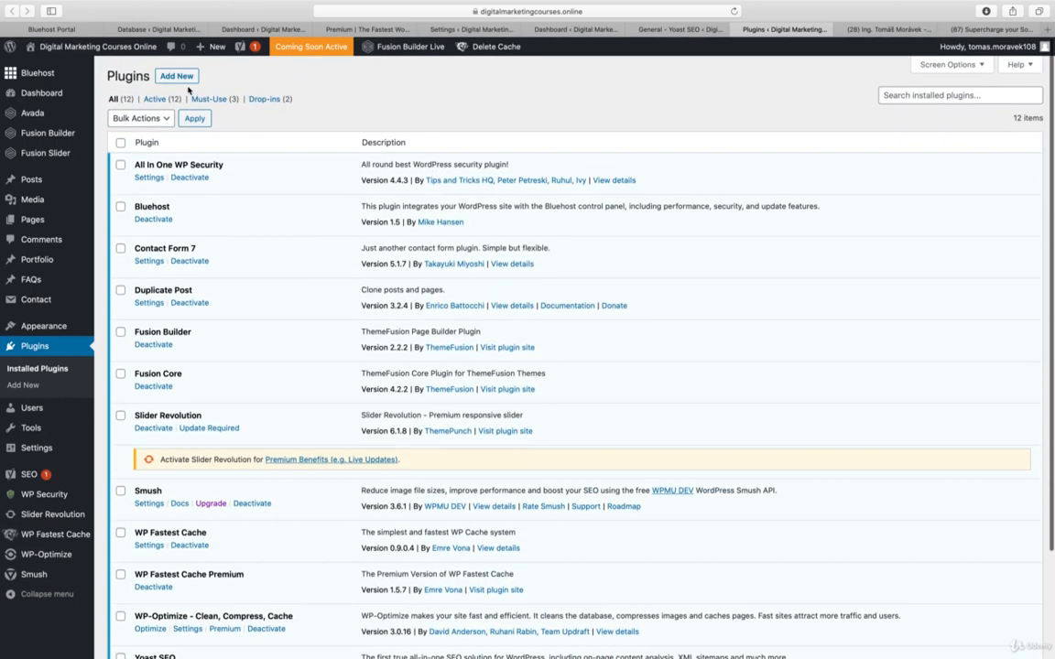
left_click(178, 79)
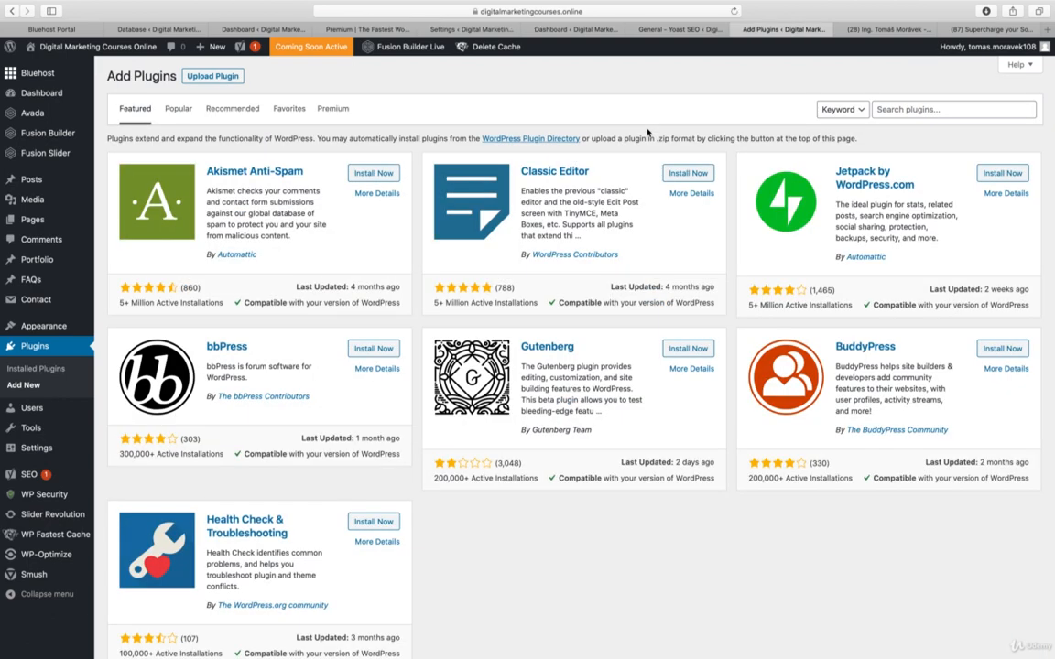
left_click(979, 111)
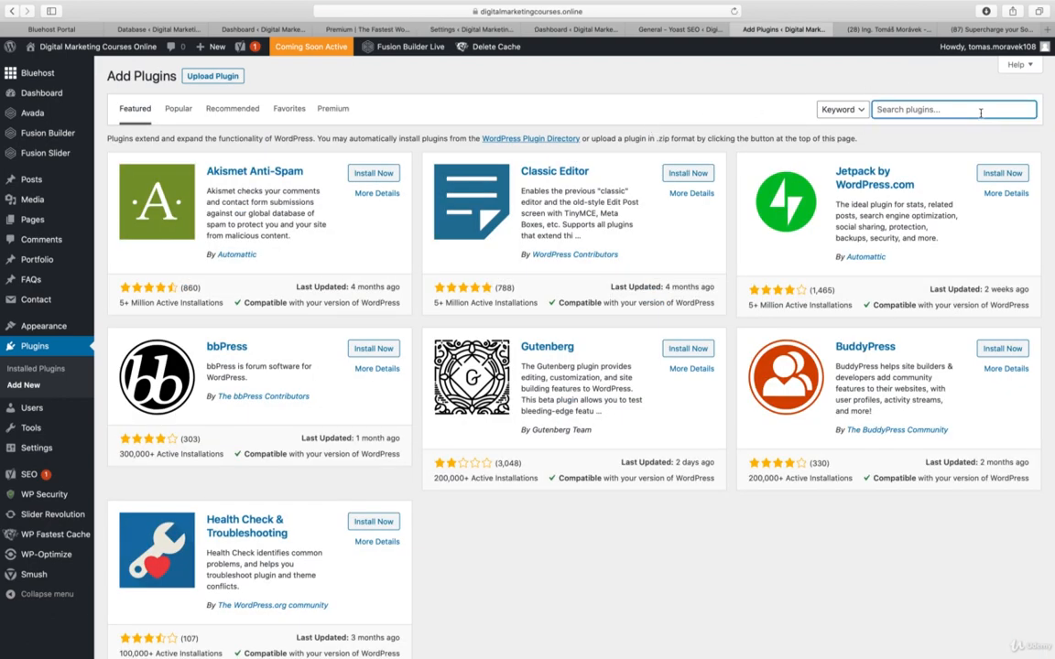
type("yoast")
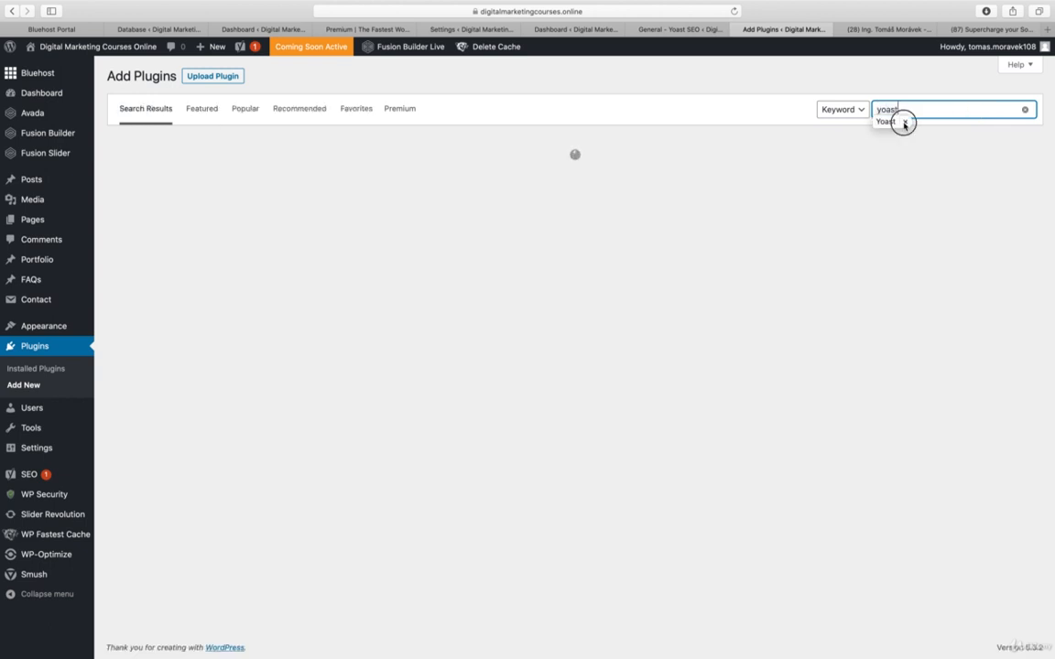
left_click(904, 123)
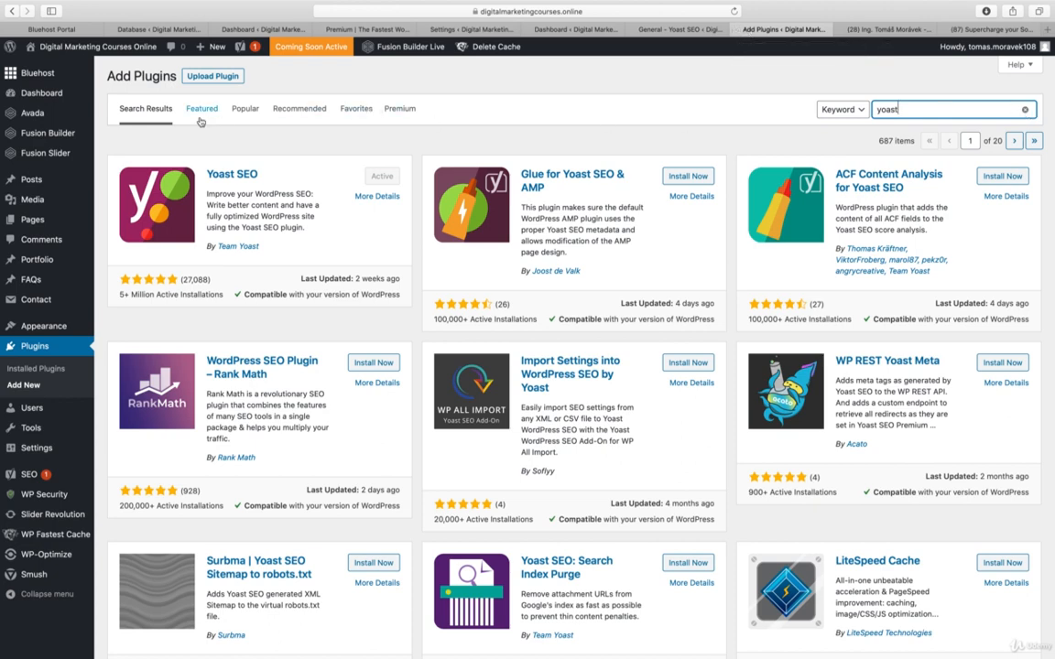
left_click(33, 368)
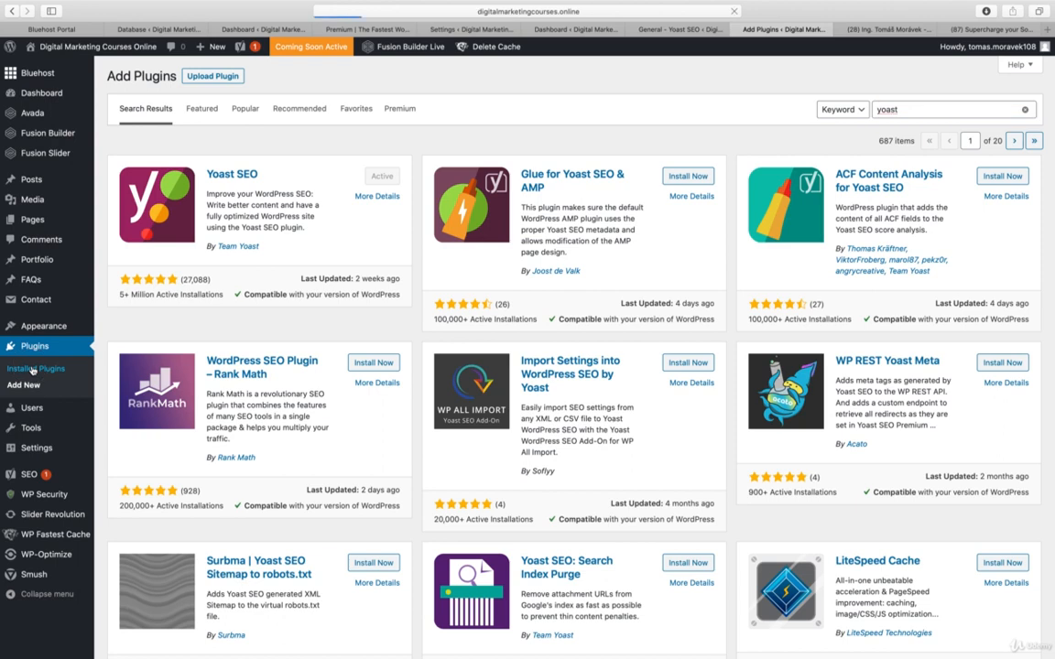
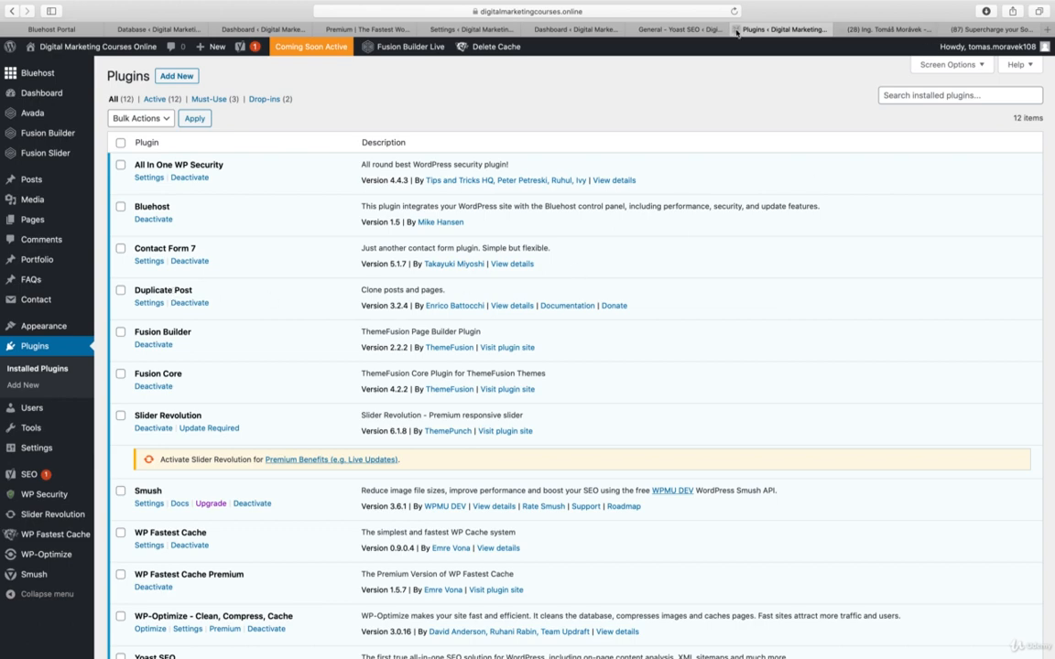
- Start the Yoast SEO configuration wizard, keep the site as live and ready to be indexed, and choose an online shop as site type
left_click(663, 30)
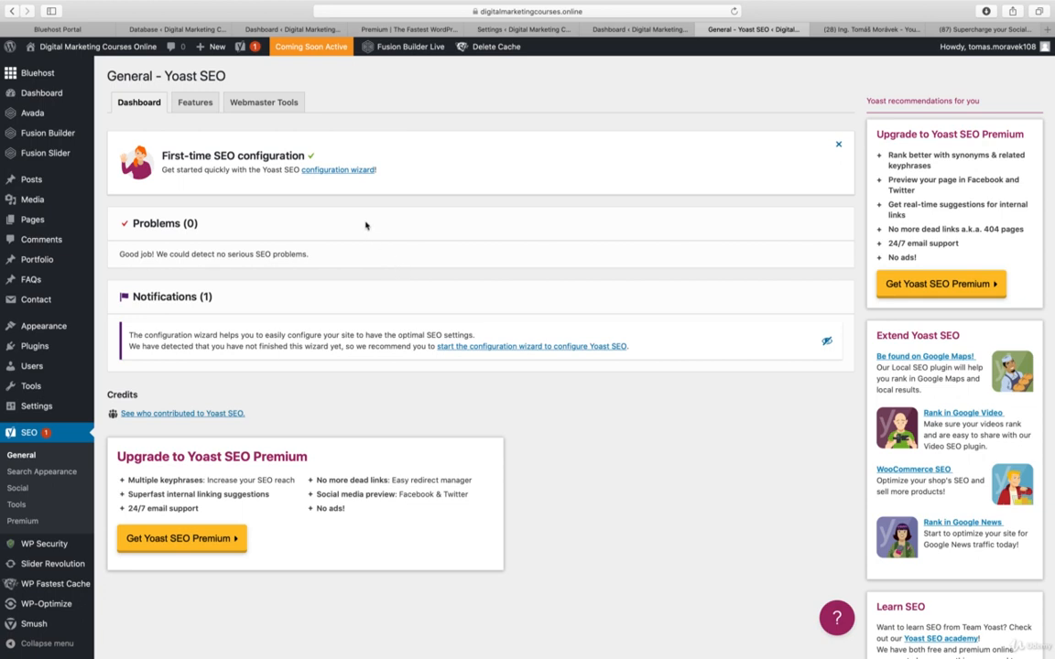
left_click(349, 172)
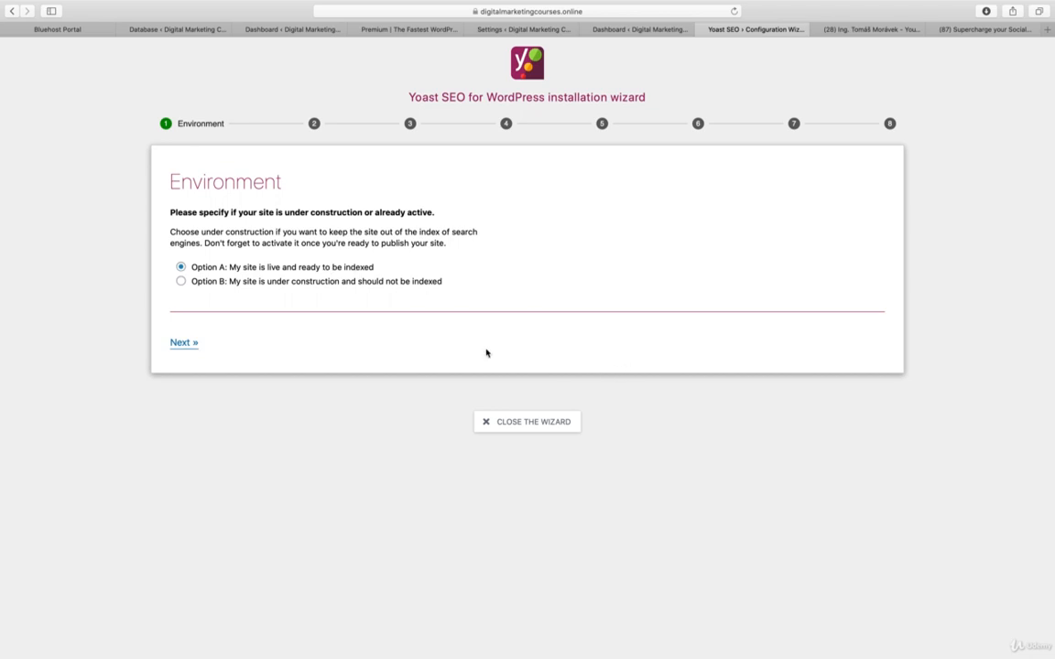
left_click(175, 349)
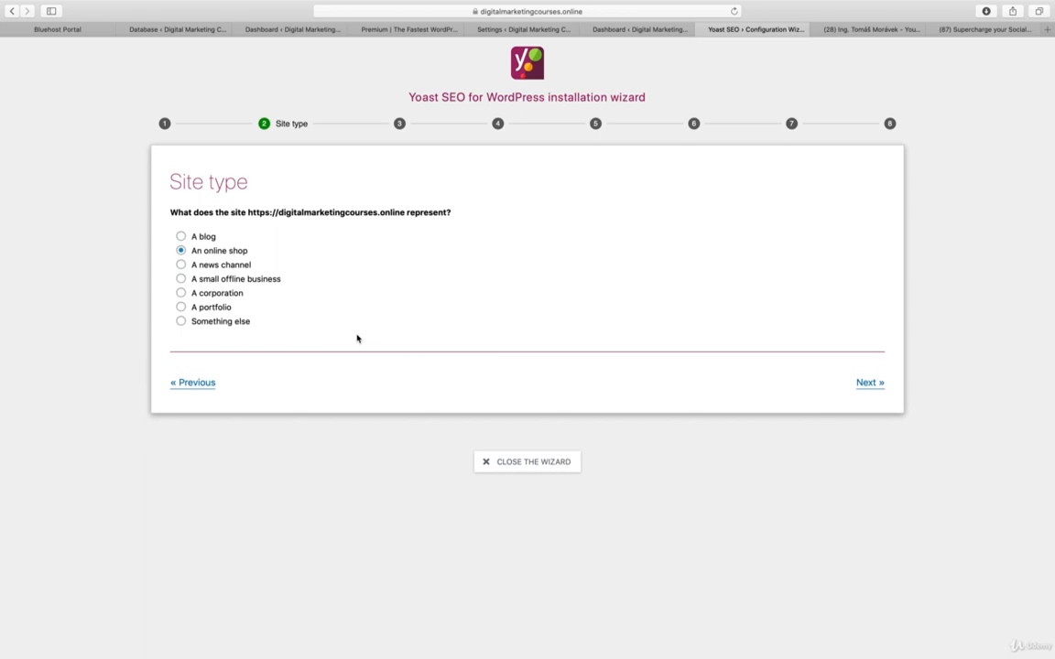
left_click(239, 279)
left_click(219, 251)
left_click(868, 382)
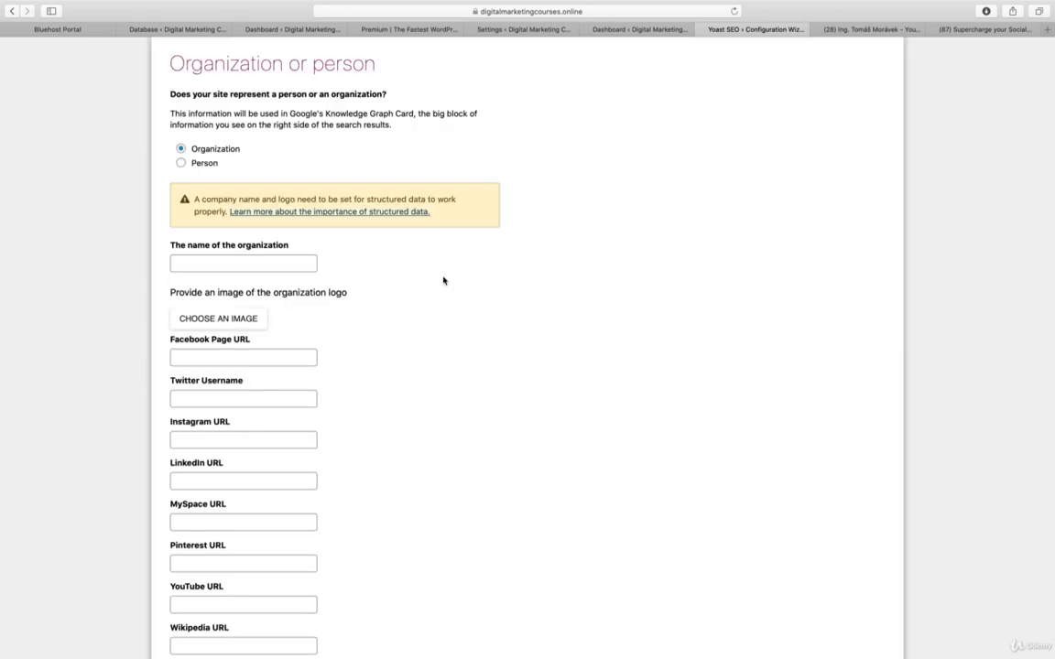
- Name the organization Digital Marketing Courses Online and set its logo to Digital-Marketing-Course-Online-logo_324x82.png from the media library
left_click(290, 262)
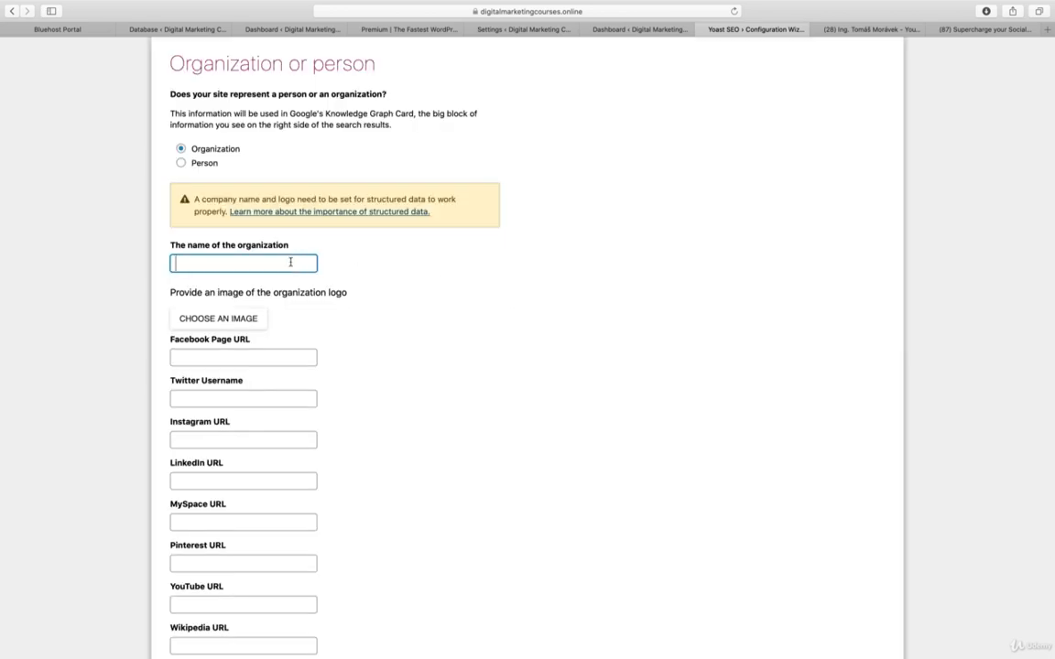
type("Digital Marketing Cour")
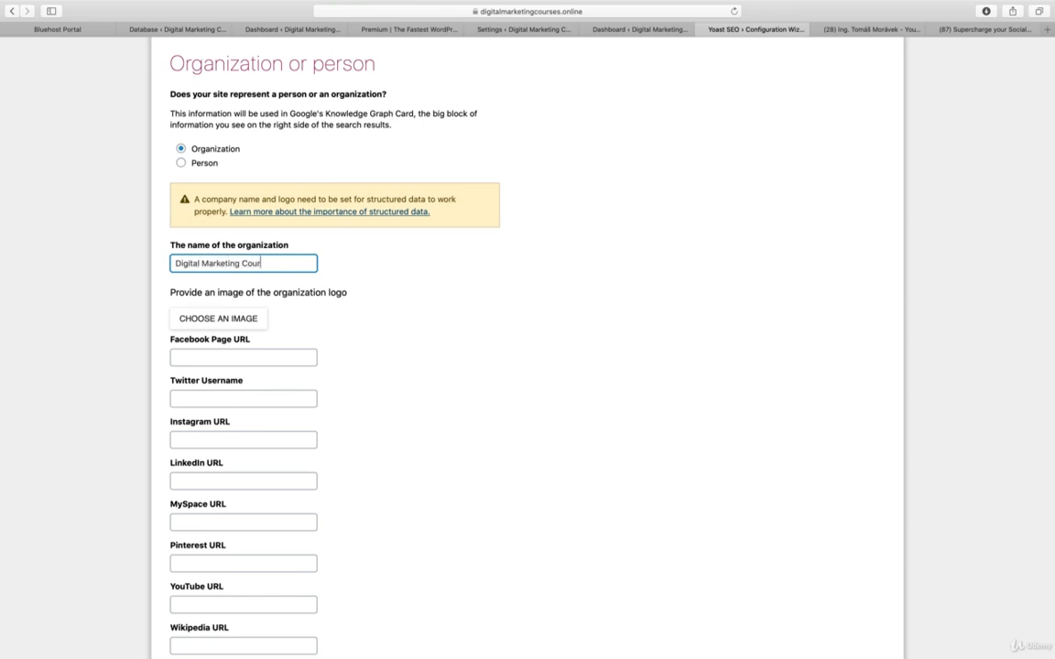
type("ses Online")
left_click(239, 318)
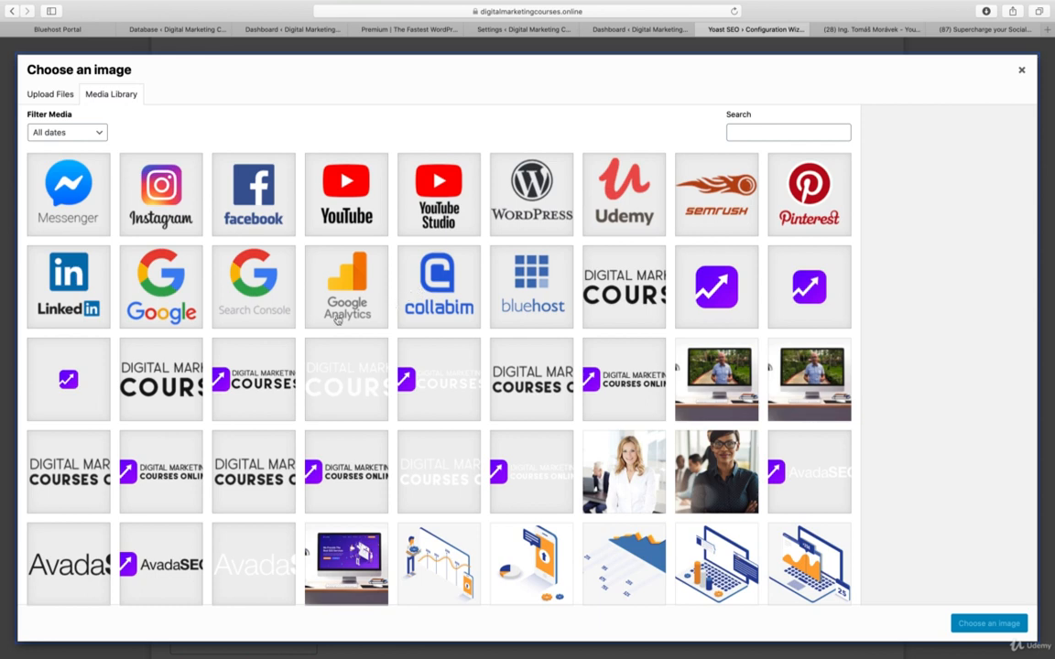
left_click(633, 314)
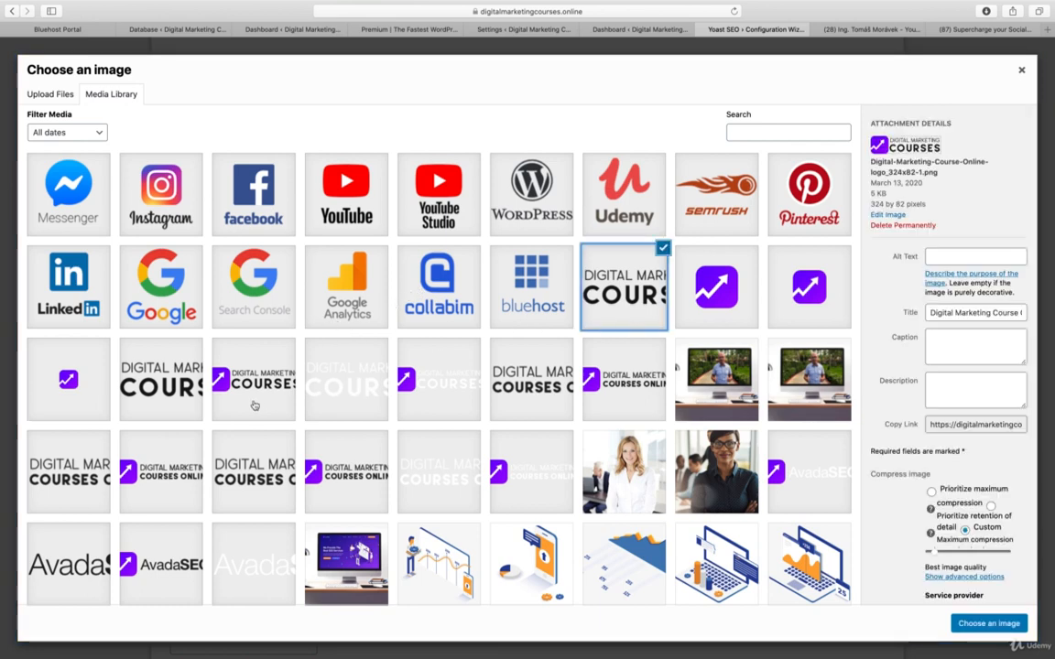
left_click(161, 357)
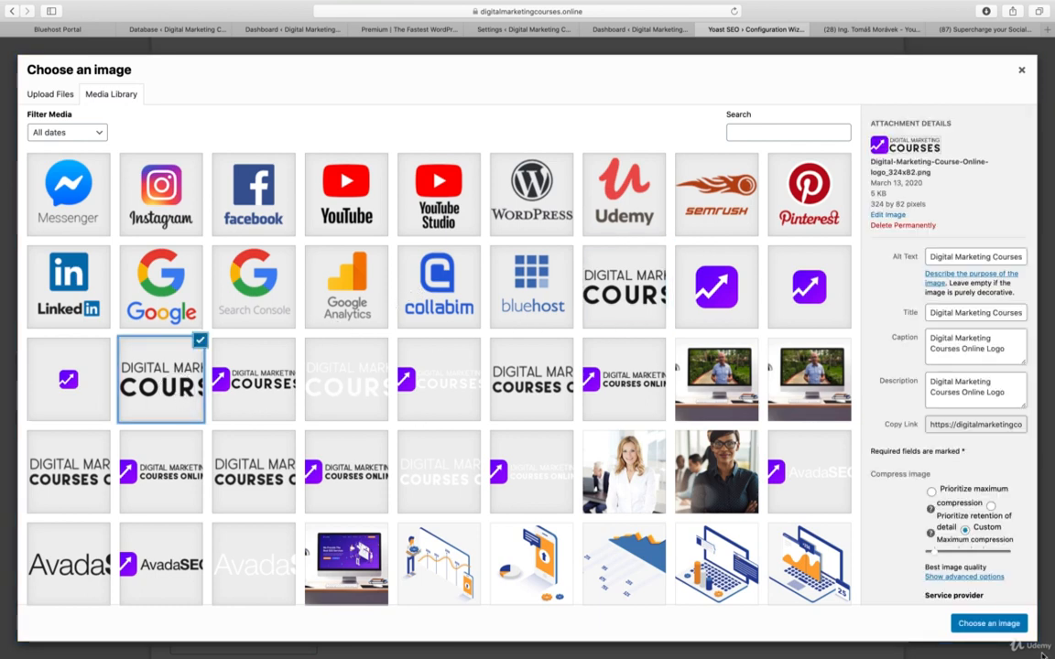
left_click(989, 623)
- Copy the YouTube channel's address from its open page and paste it as the organization's YouTube URL
scroll(508, 307, "down", 2)
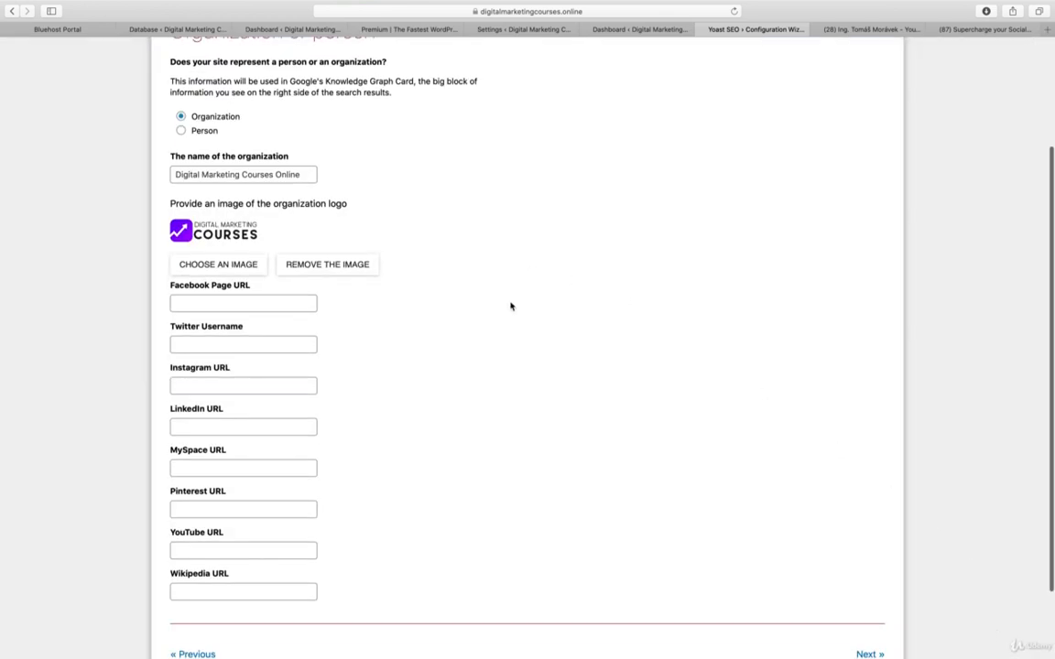
scroll(563, 308, "down", 1)
left_click(871, 30)
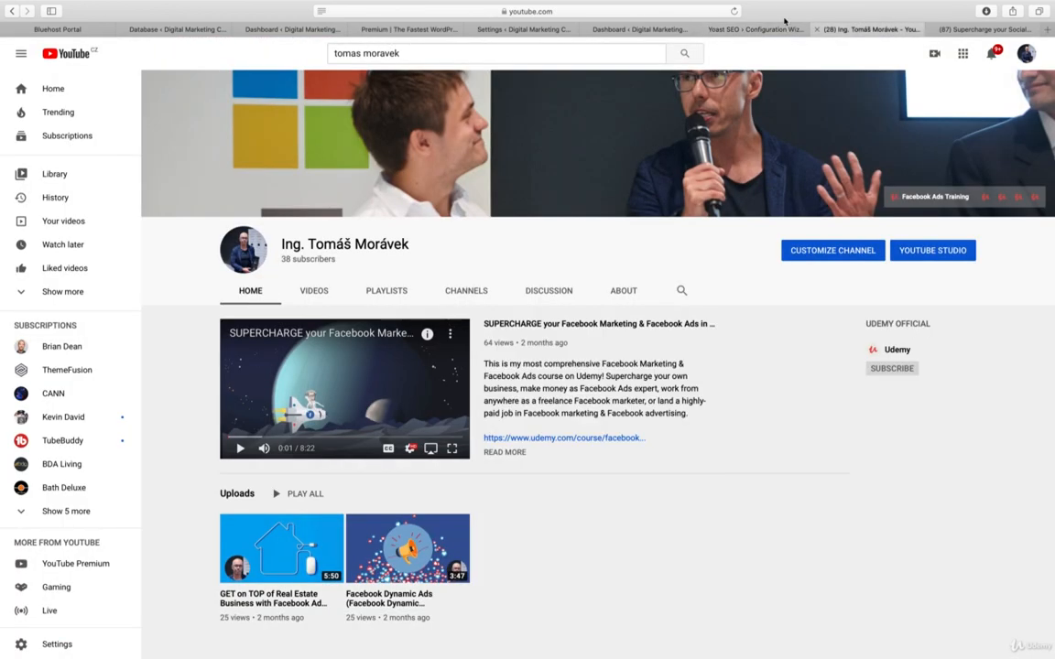
left_click(611, 12)
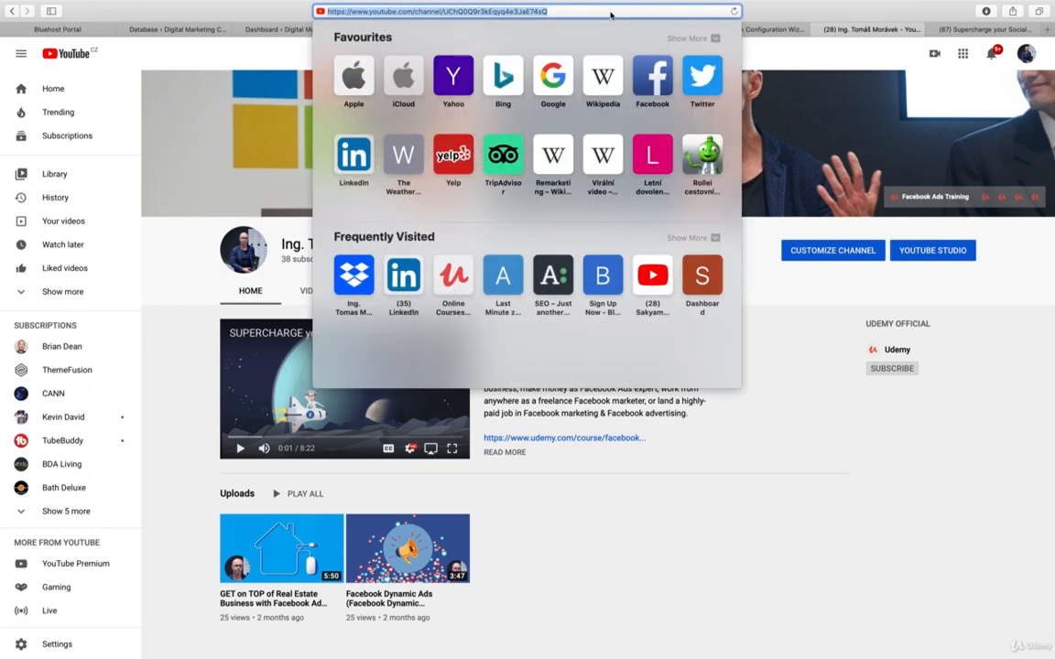
left_click(815, 27)
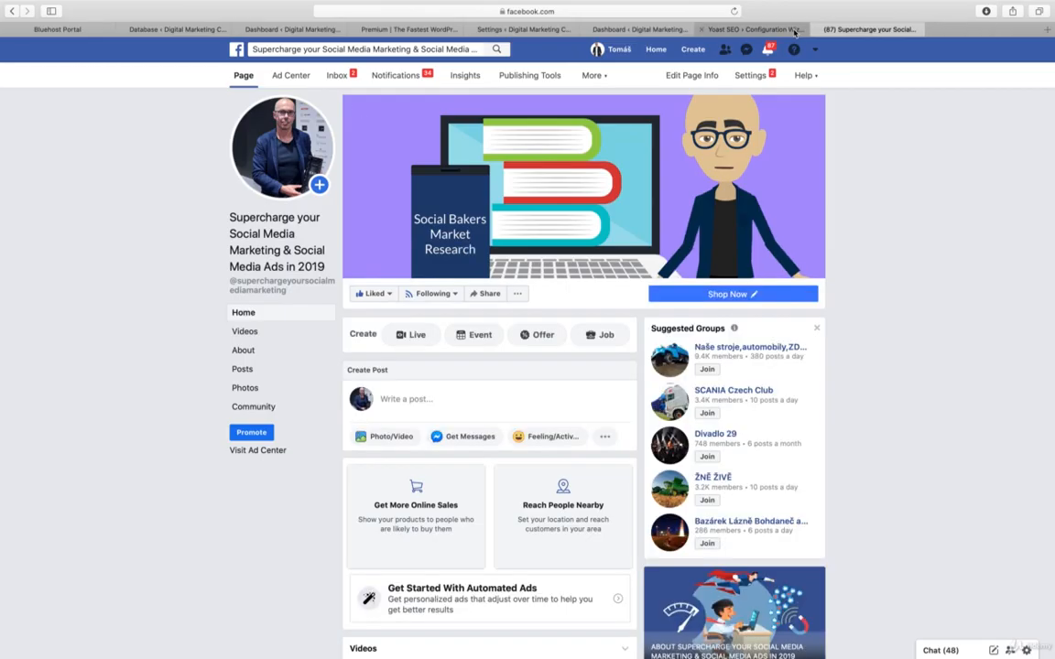
left_click(794, 30)
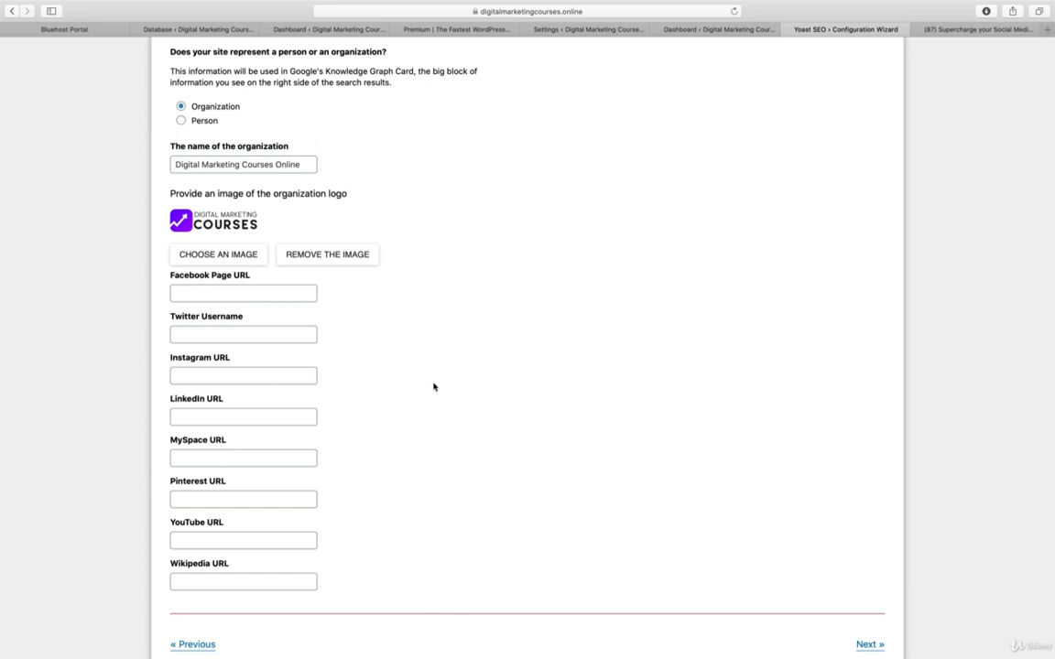
left_click(202, 540)
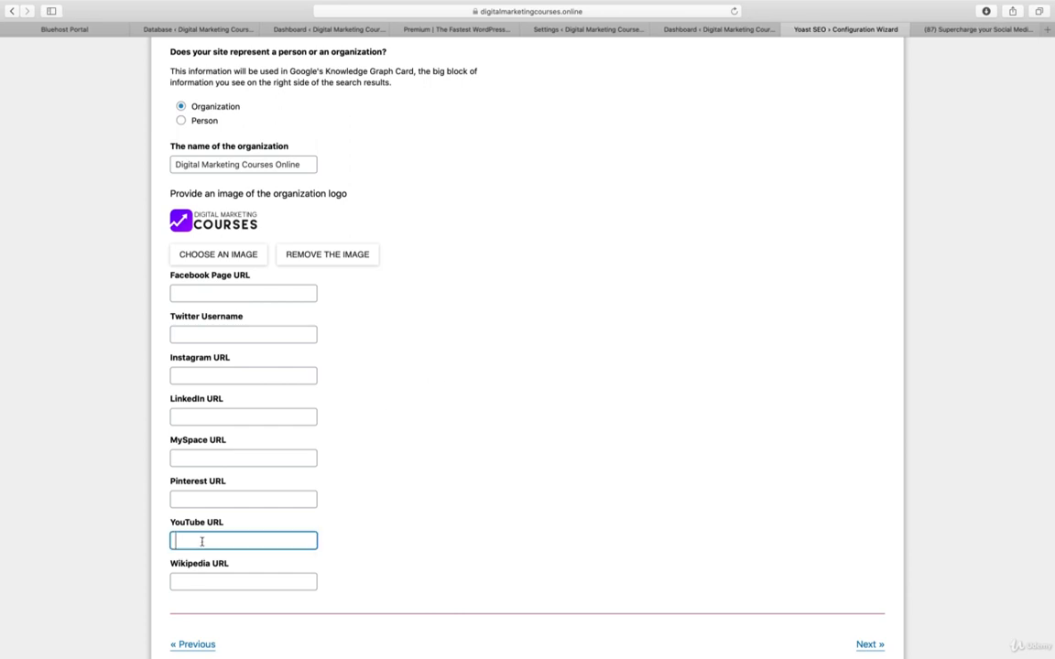
key("super+v")
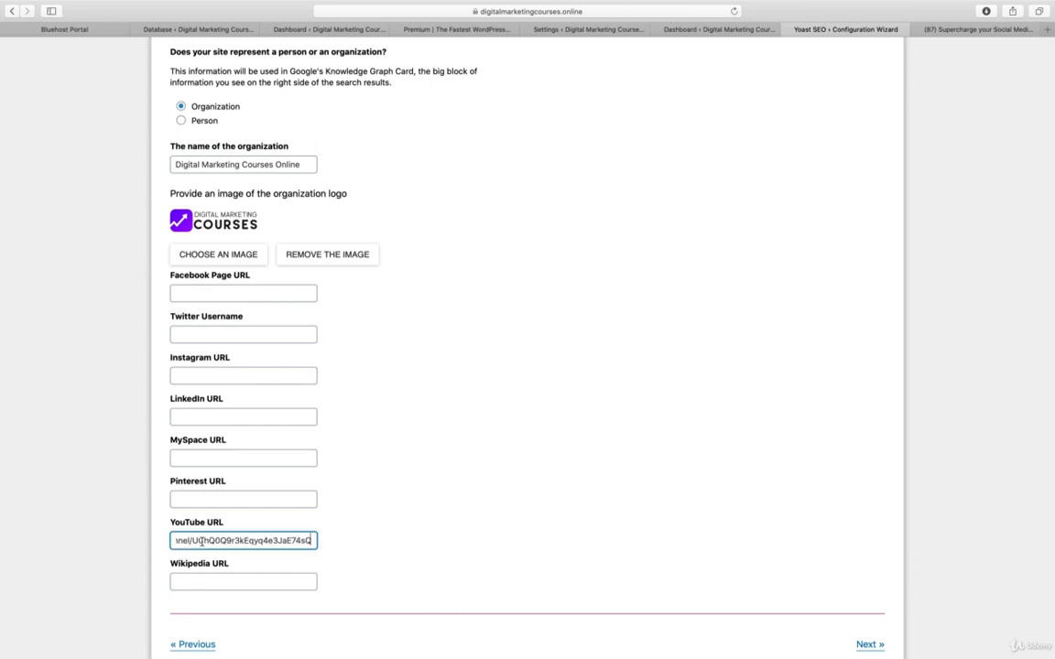
- Copy the address of the superchargeyoursocialmediamarketing Facebook page into the Facebook Page URL, and submit the organization details
left_click(965, 30)
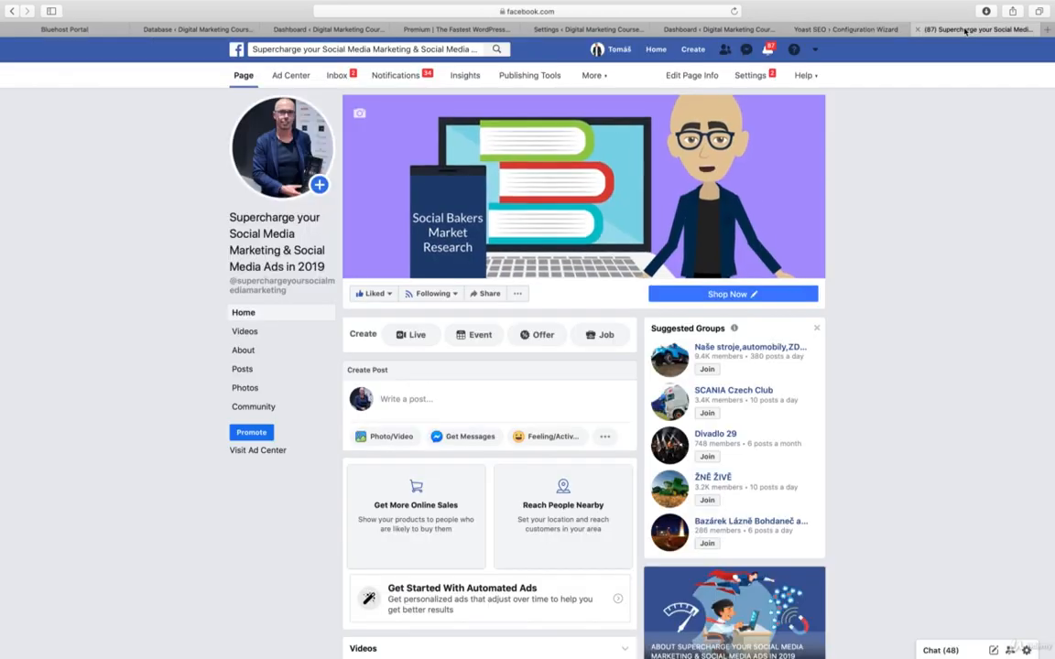
left_click(607, 11)
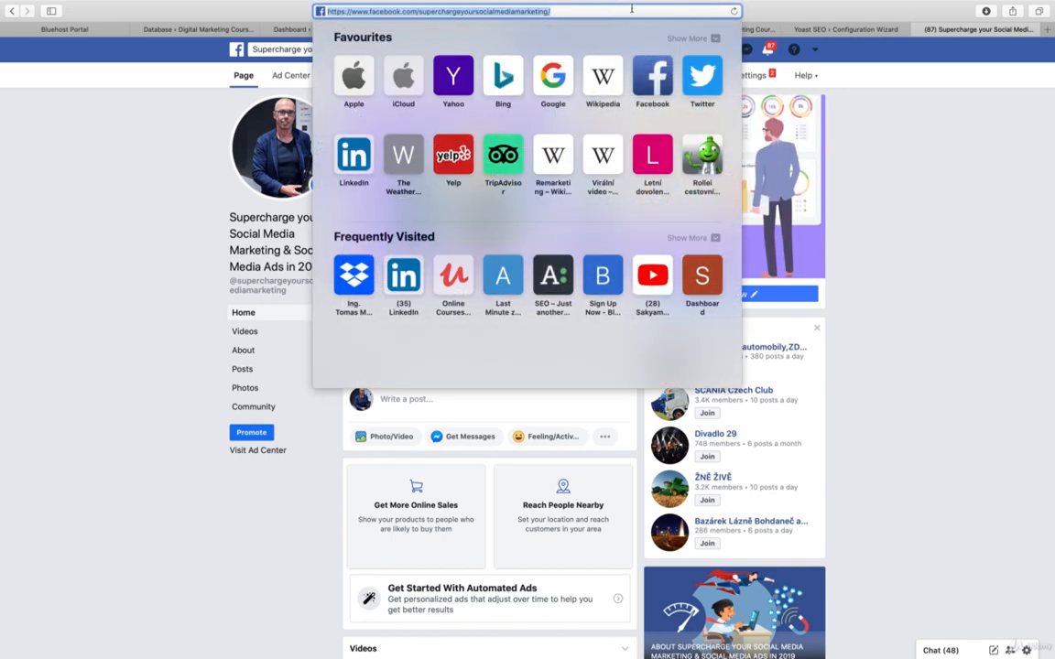
left_click(932, 125)
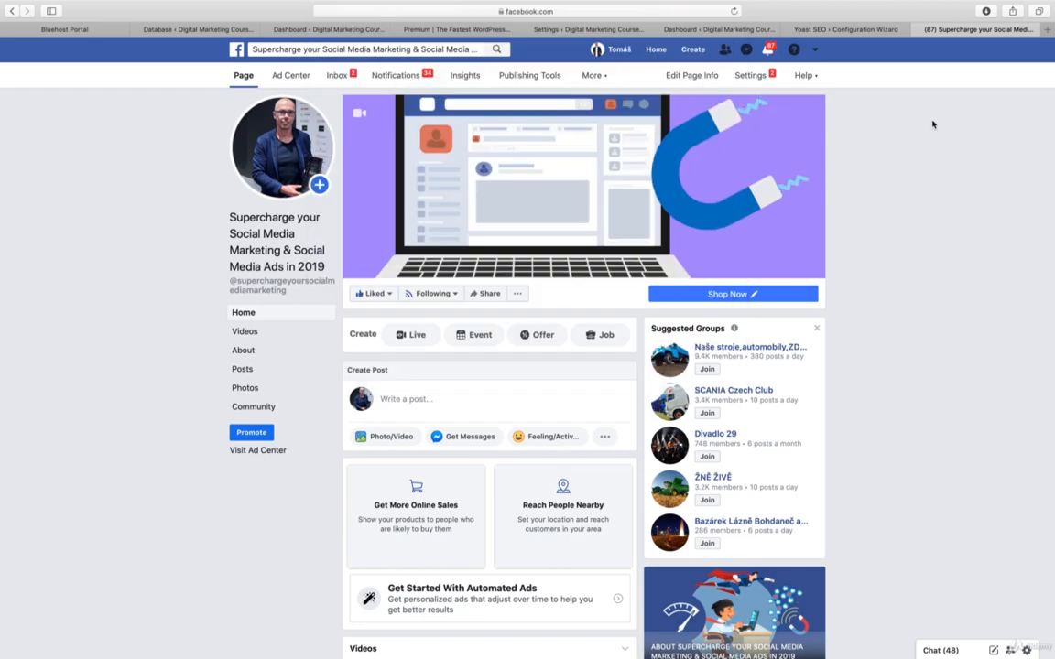
left_click(916, 30)
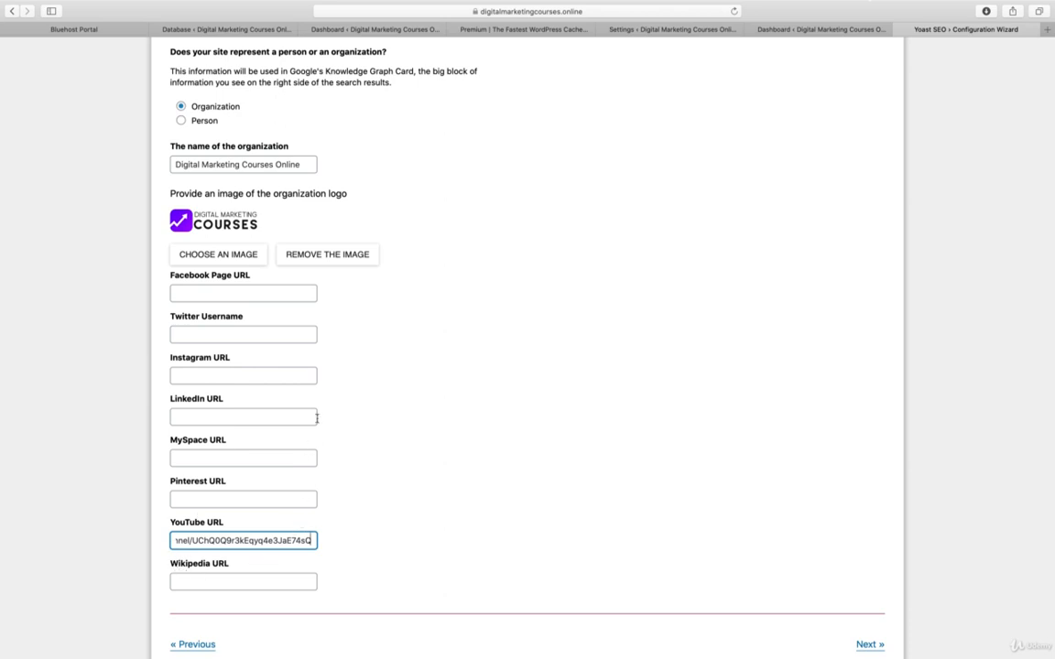
left_click(260, 291)
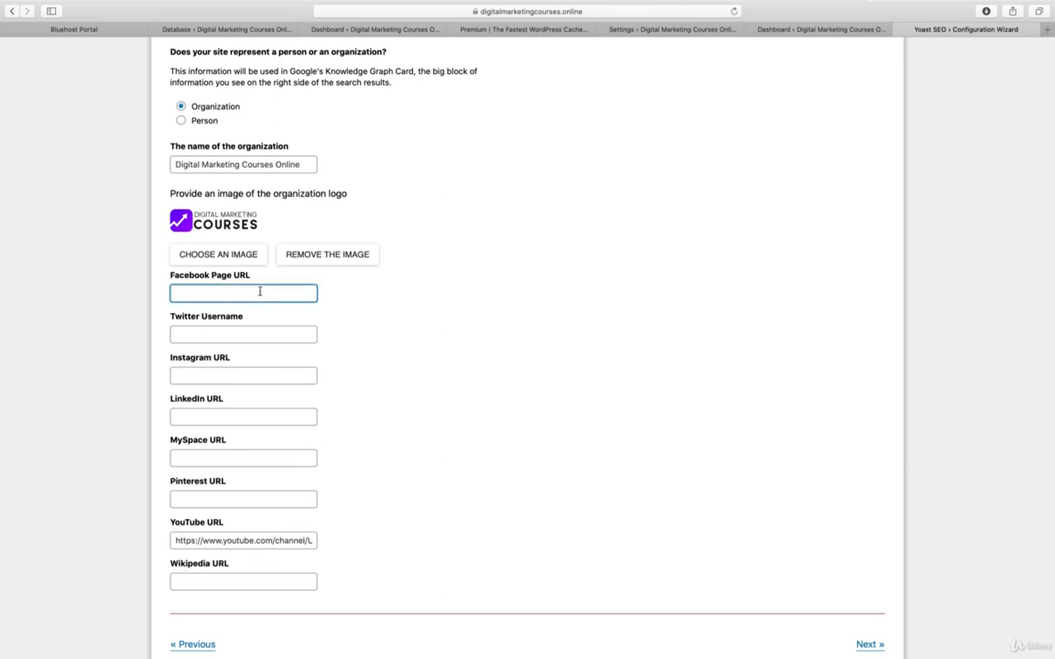
key("super+v")
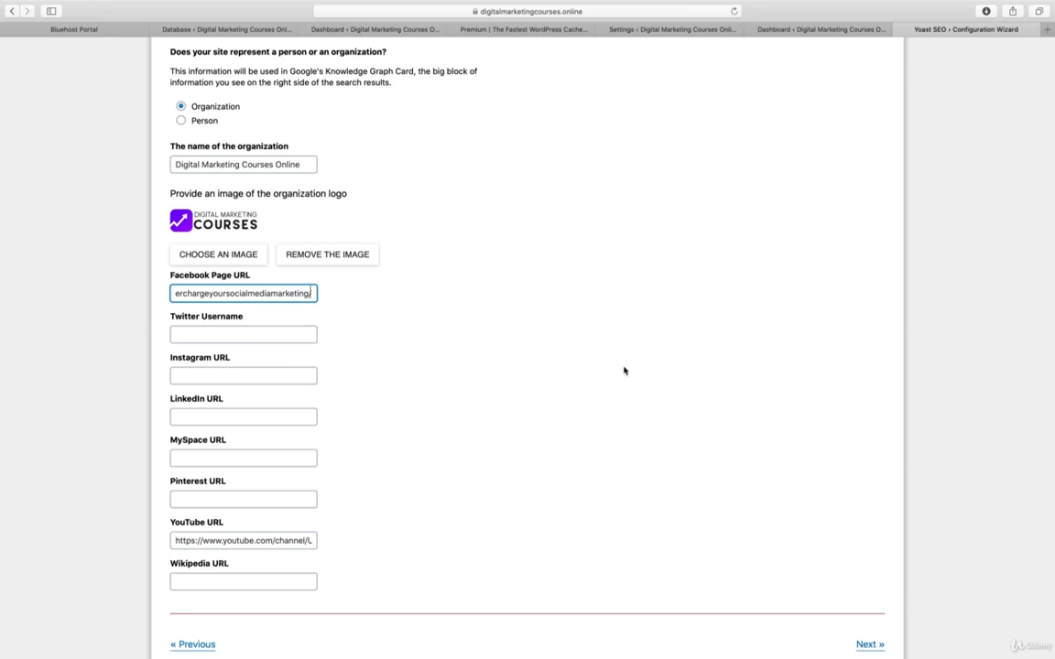
left_click(864, 645)
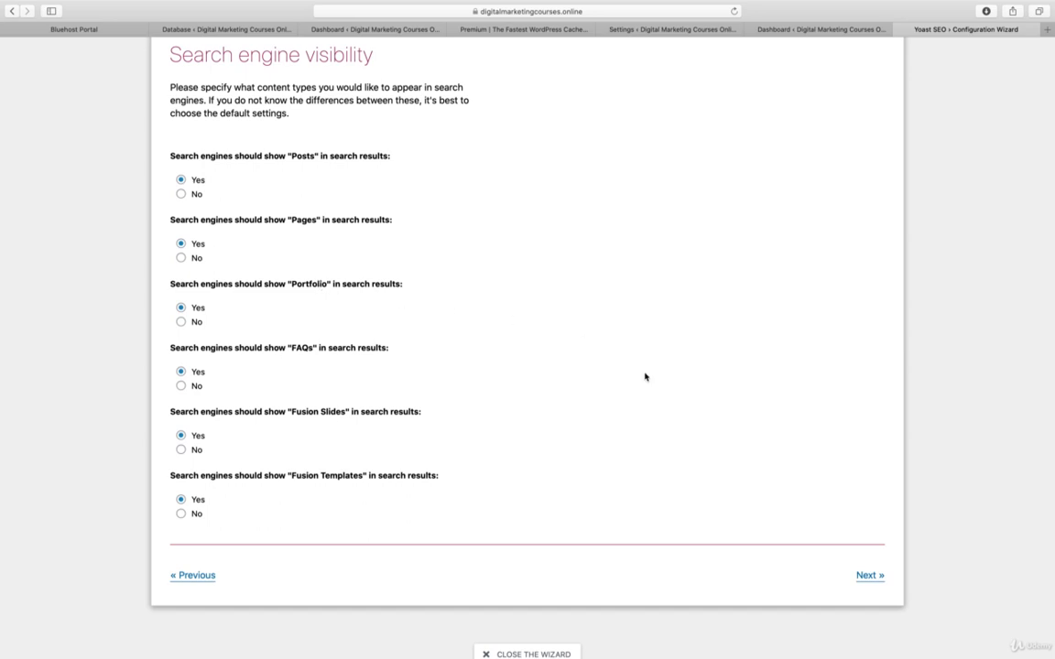
- Accept the default search engine visibility and No for multiple authors, and set the title separator to the vertical bar |
left_click(869, 575)
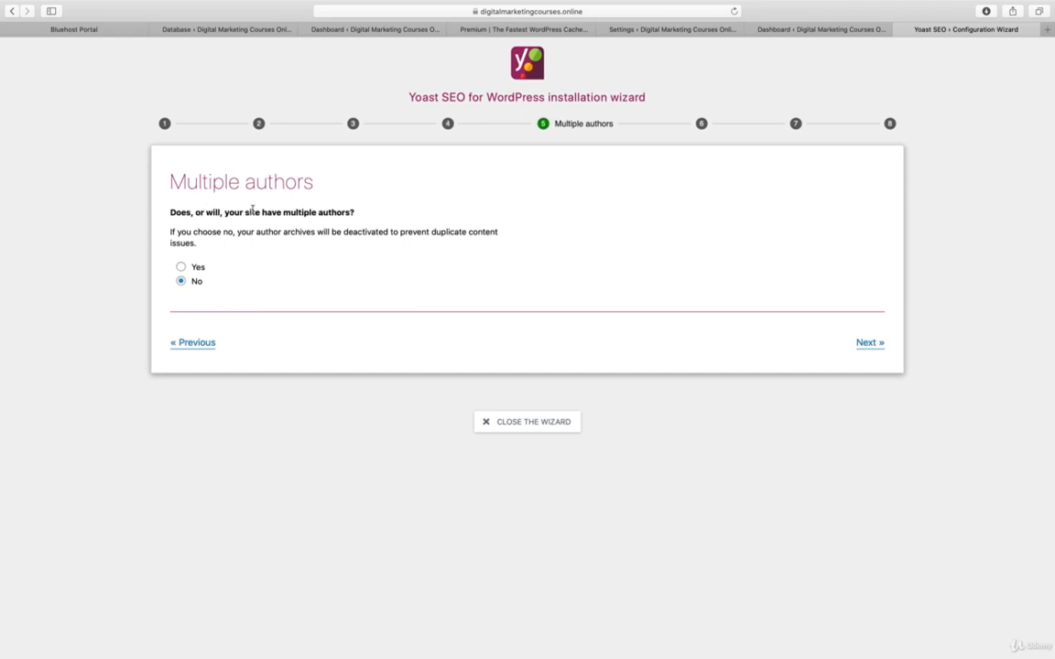
left_click(868, 343)
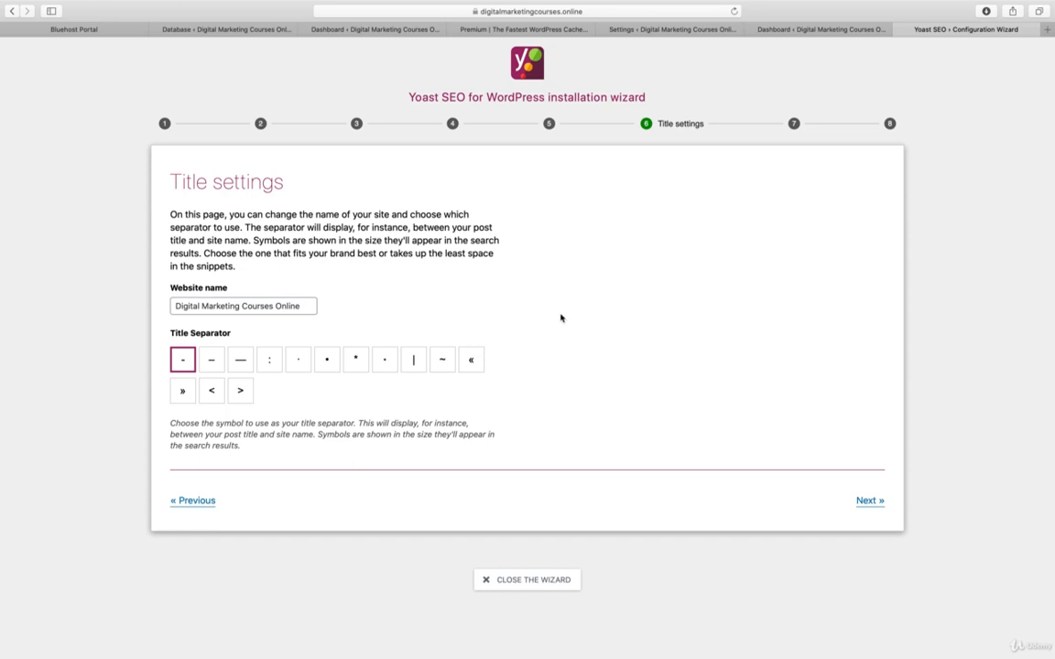
left_click(413, 358)
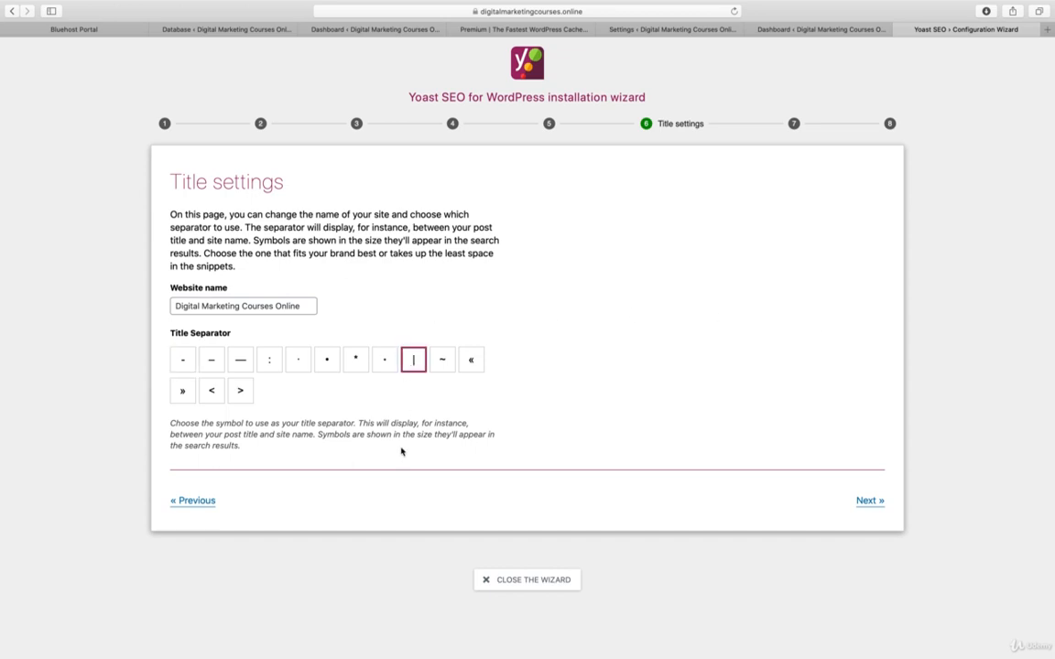
left_click(868, 501)
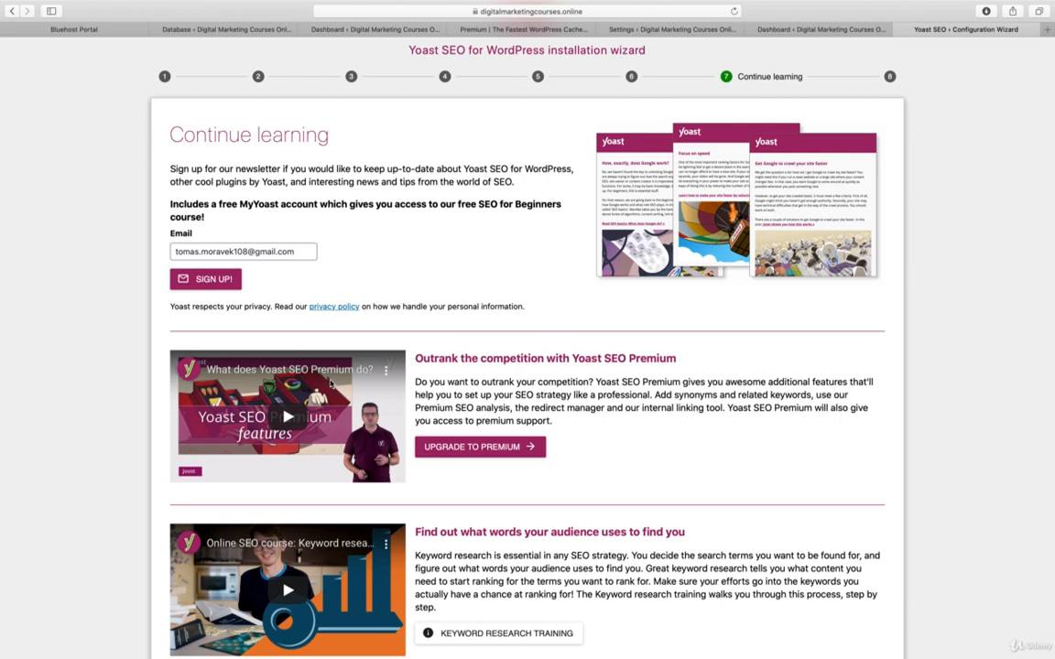
- Open Yoast's Keyword research training page, request the free keyword research lesson, and close the Yoast tab
scroll(537, 379, "down", 3)
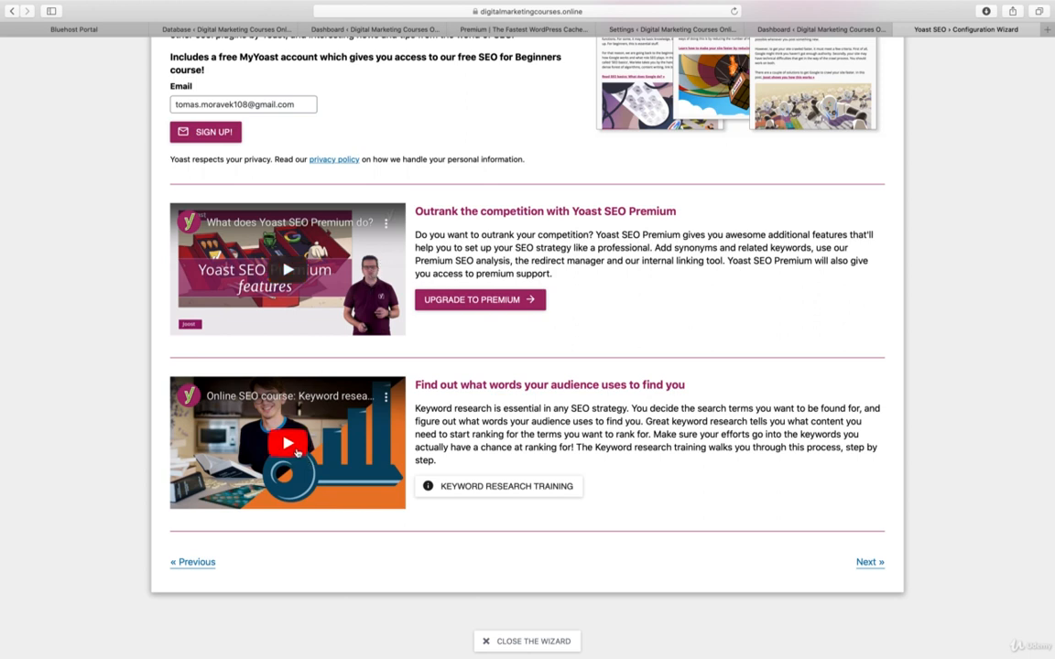
left_click(490, 494)
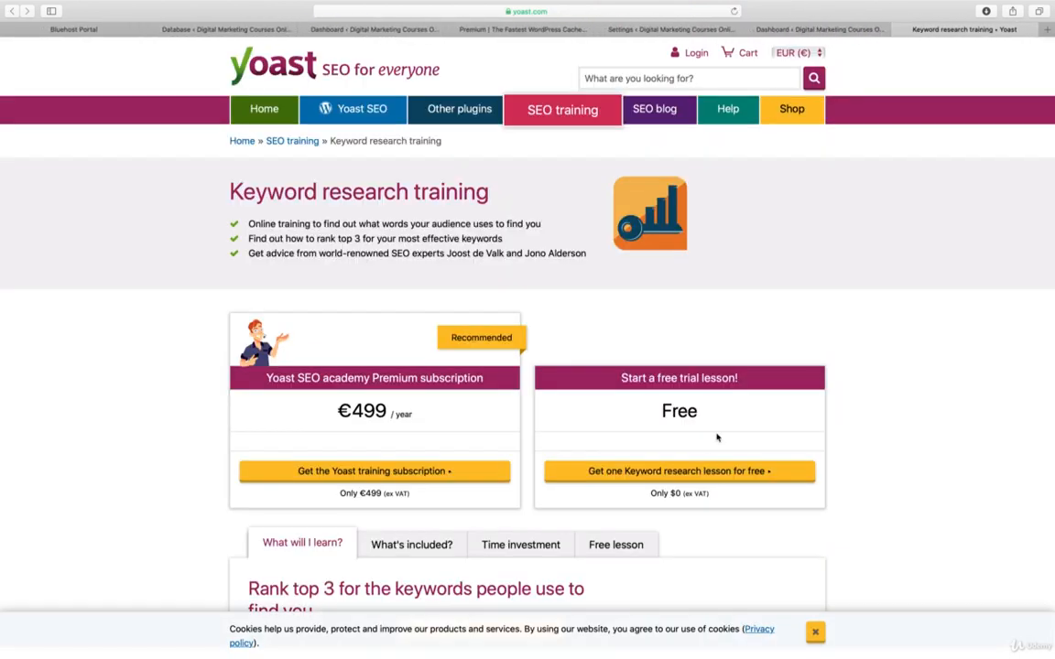
left_click(639, 472)
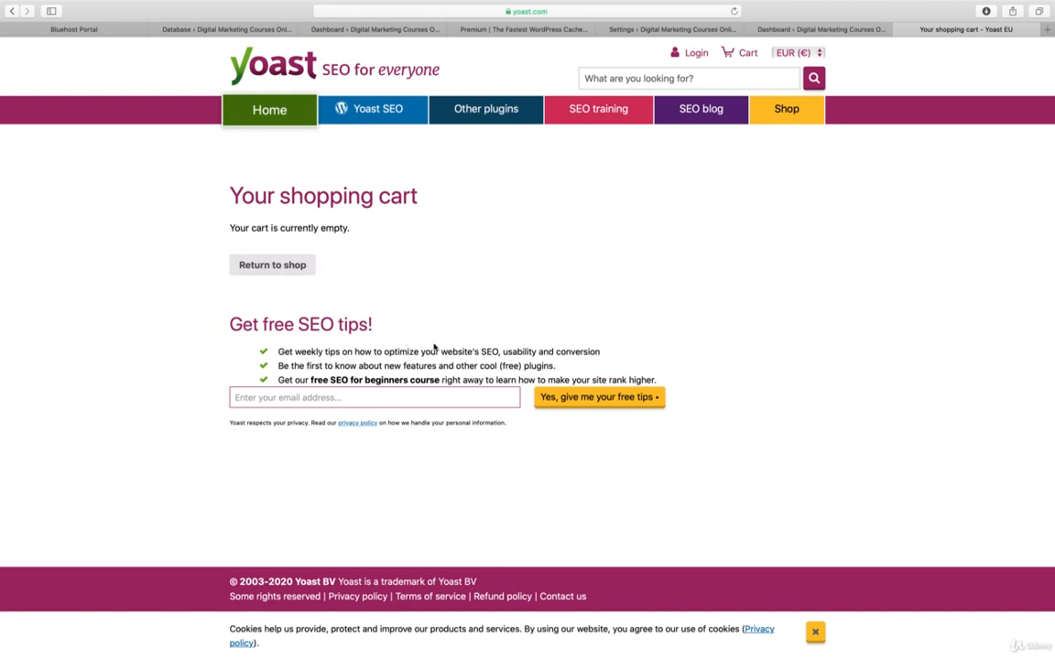
left_click(898, 30)
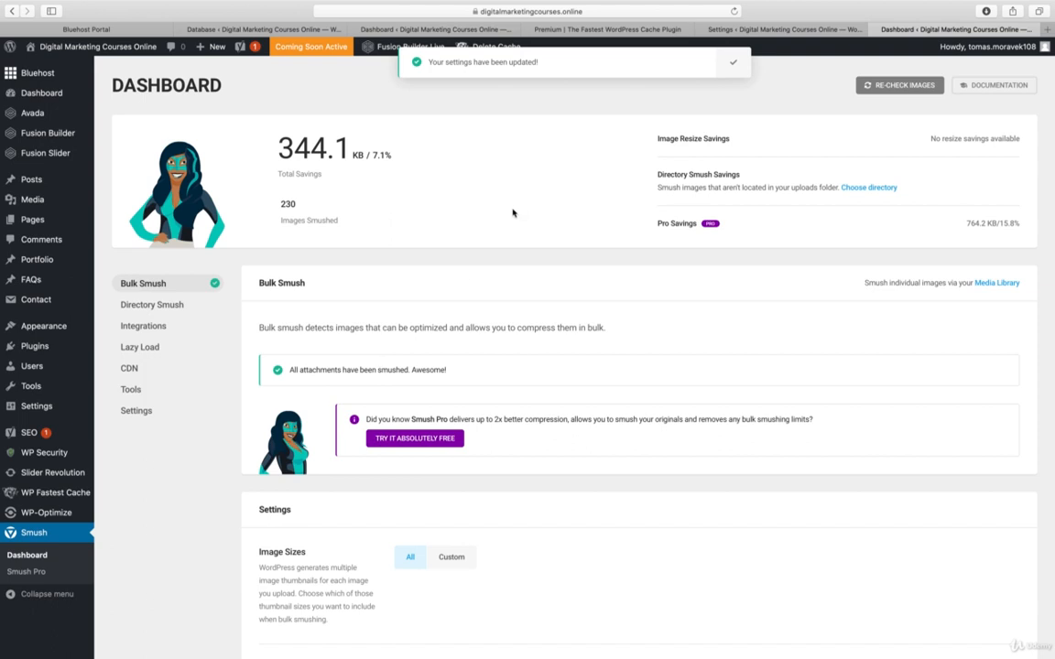
- Review the Smush compression, metadata and resizing settings, re-check the images, and close the Smush tab
scroll(788, 301, "down", 10)
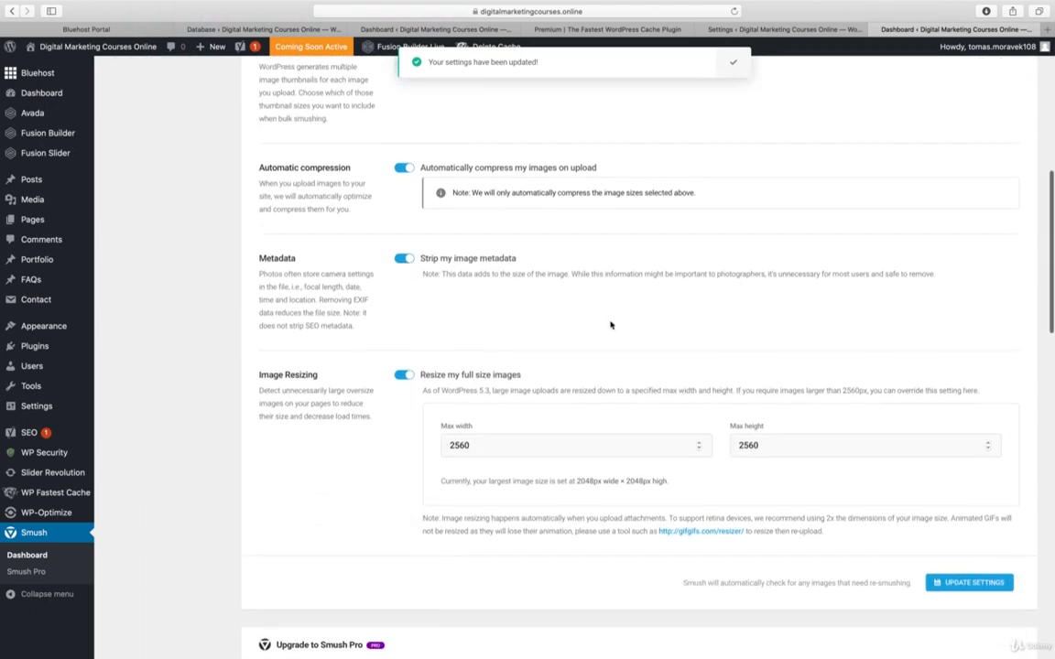
scroll(612, 326, "down", 1)
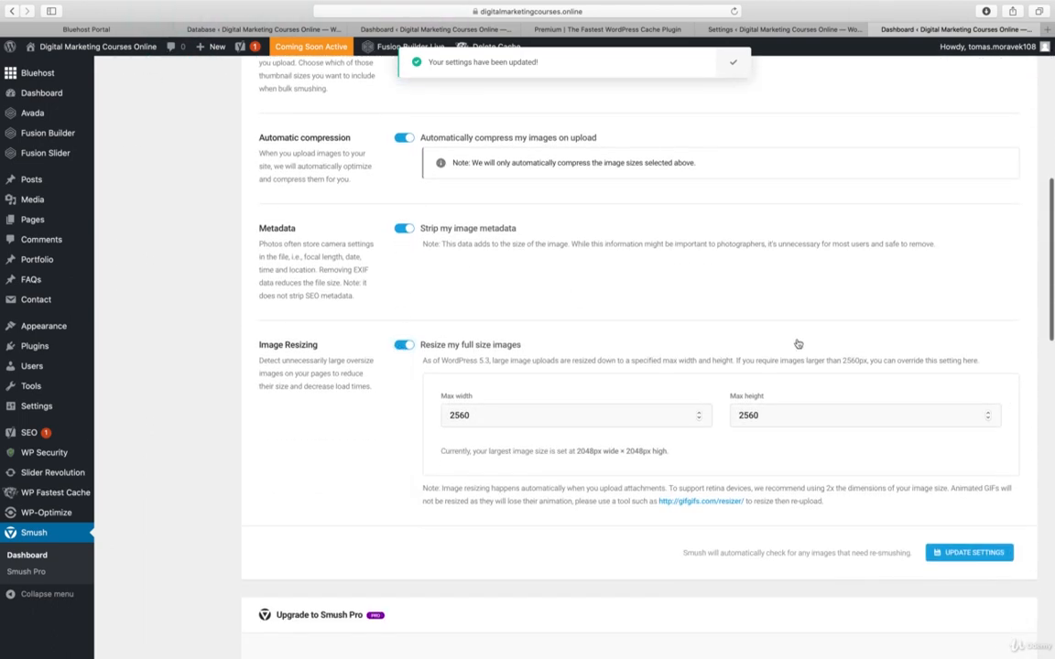
scroll(798, 343, "up", 10)
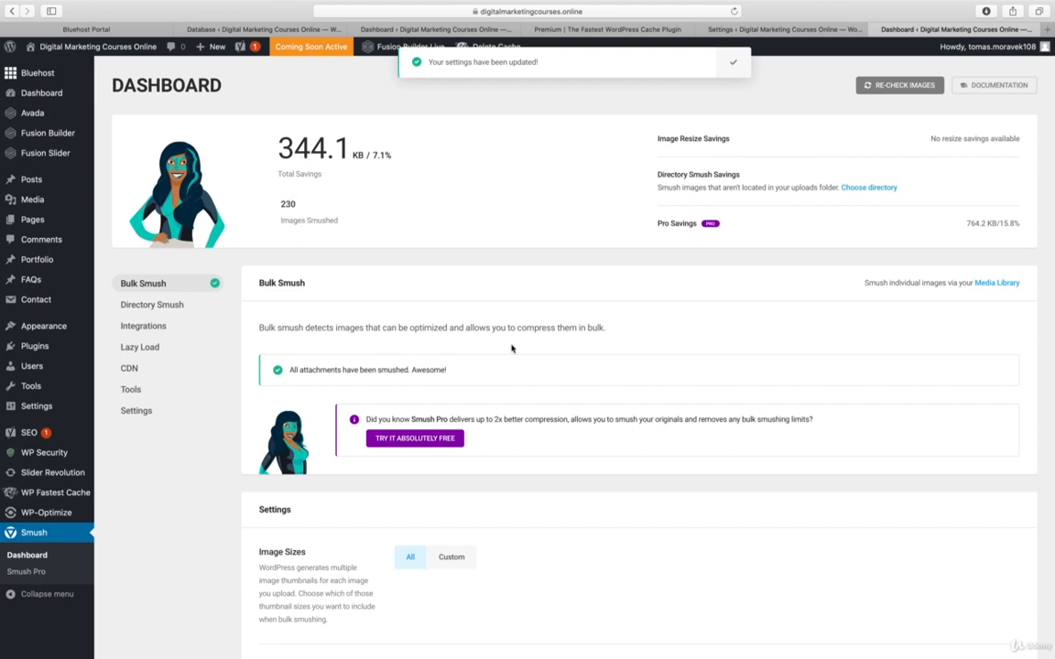
left_click(909, 87)
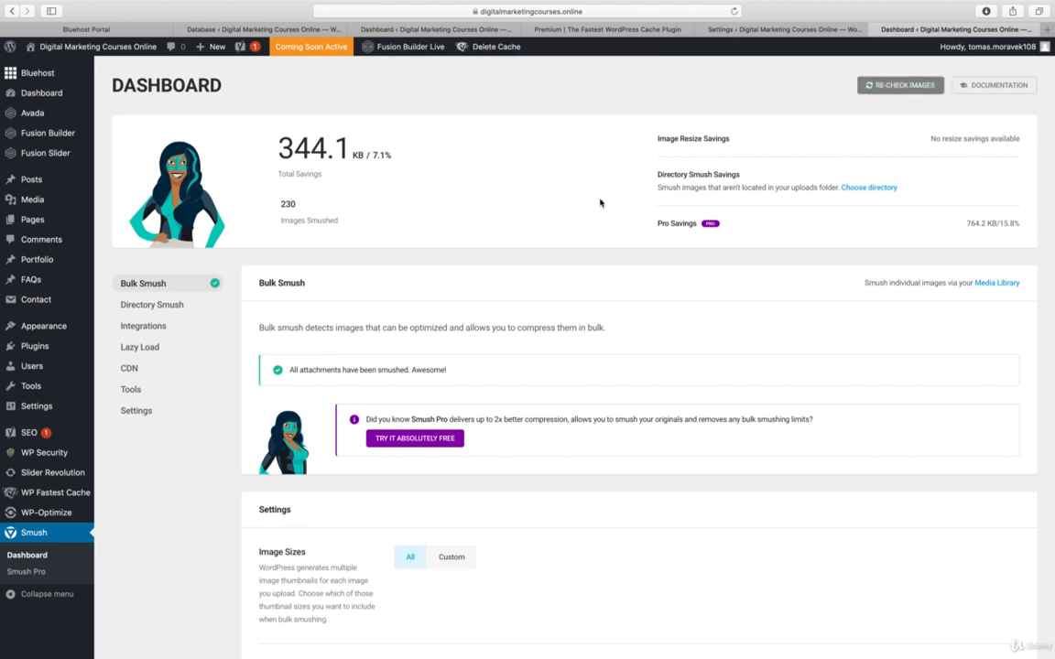
left_click(875, 29)
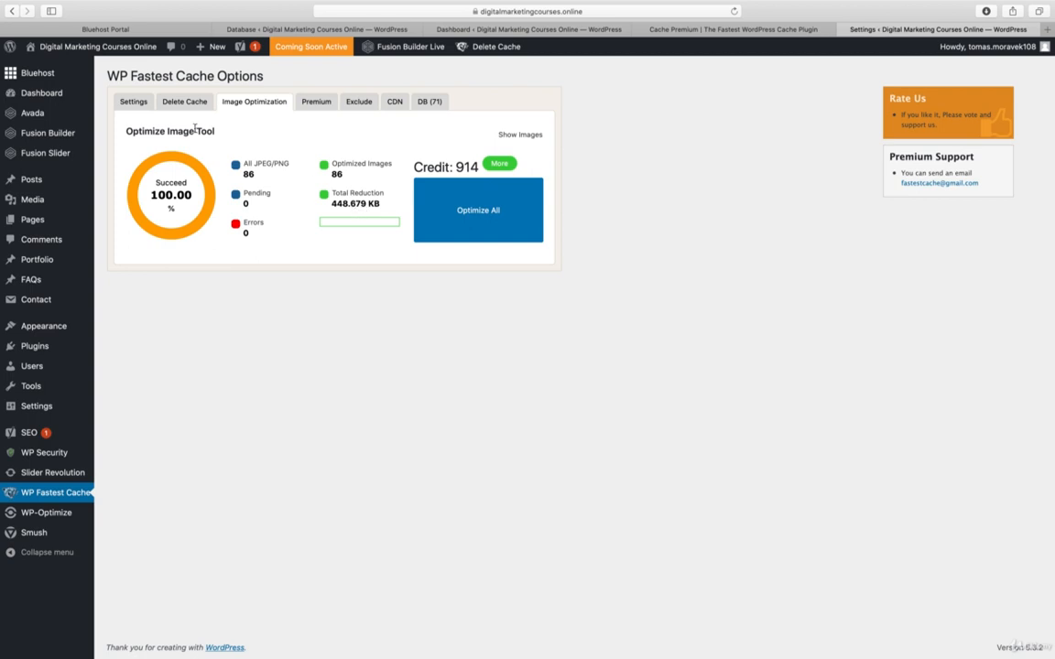
- Review the WP Fastest Cache settings, delete all cache files, and return to the cache statistics
left_click(130, 105)
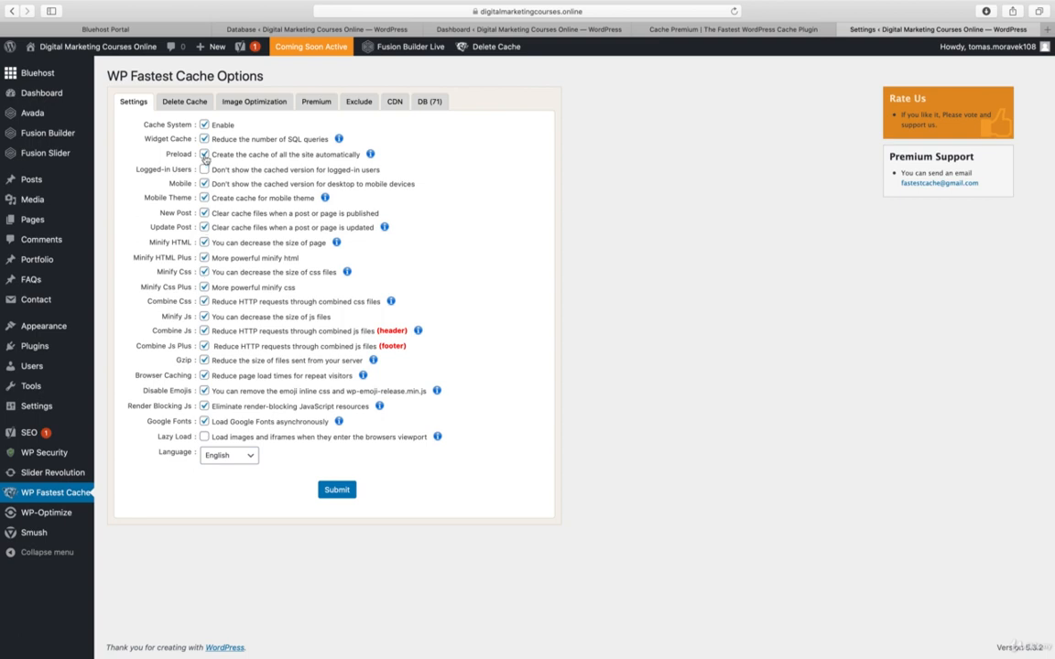
left_click(183, 108)
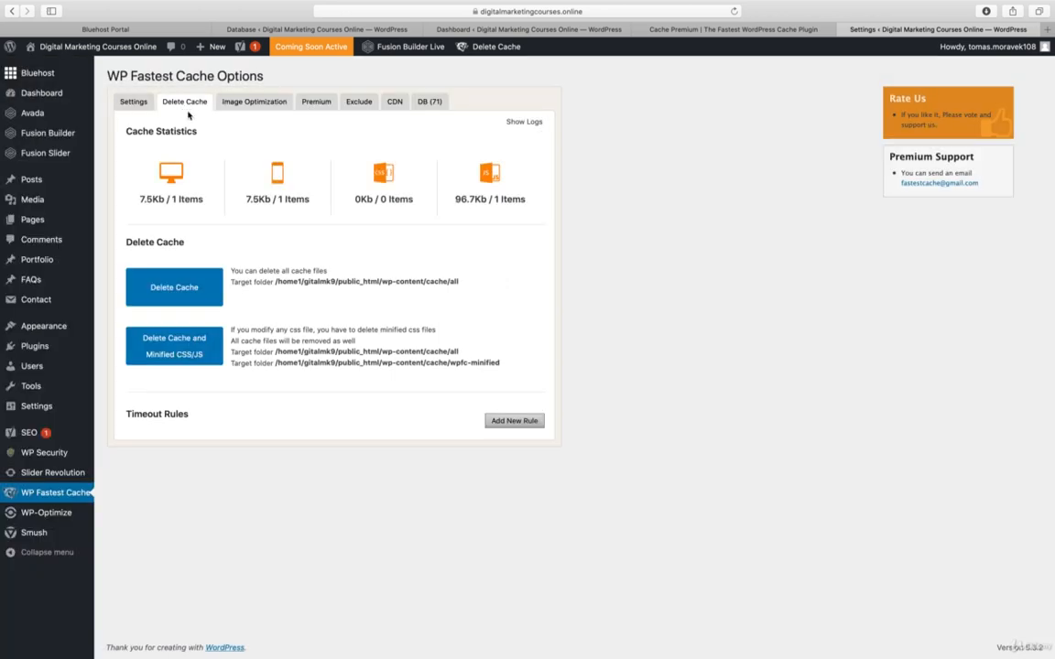
left_click(212, 293)
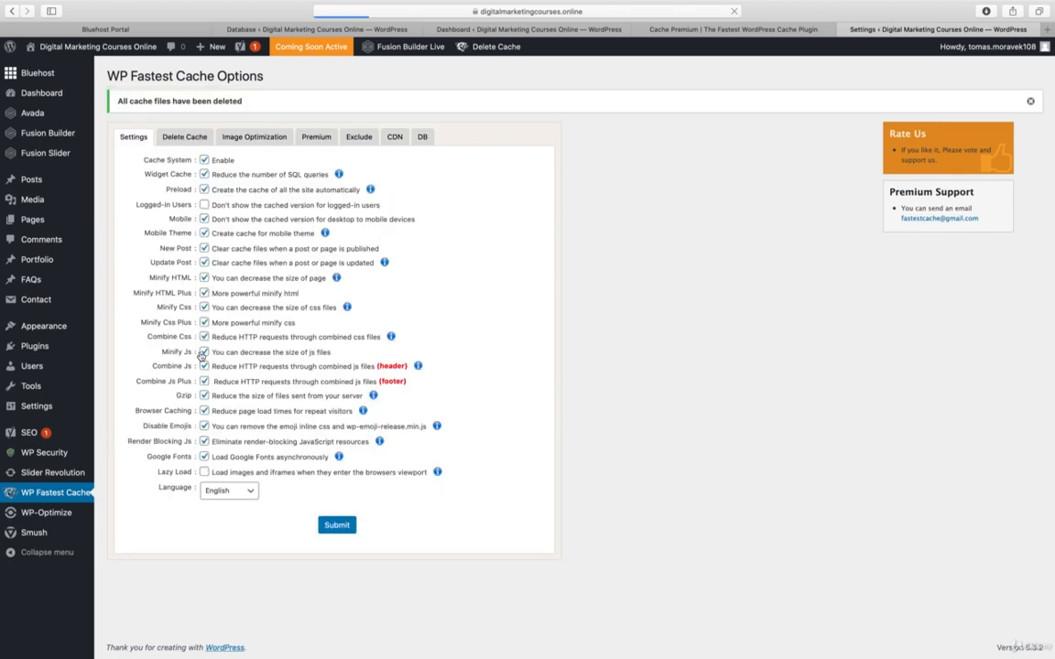
left_click(175, 140)
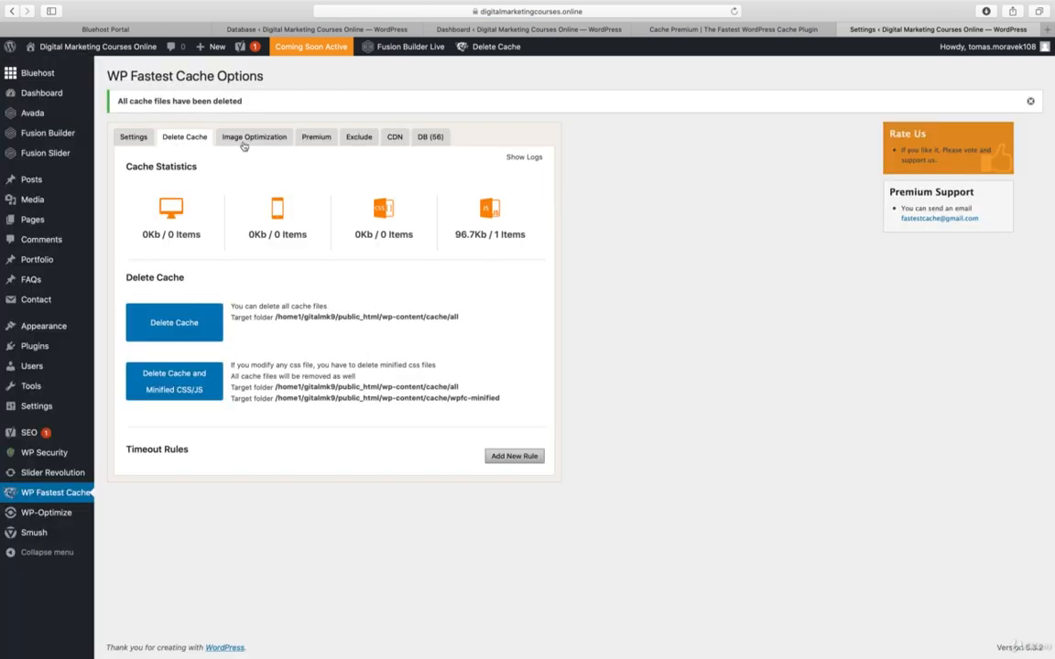
- Review WP Fastest Cache's image optimization, premium features and exclusion rules
left_click(243, 144)
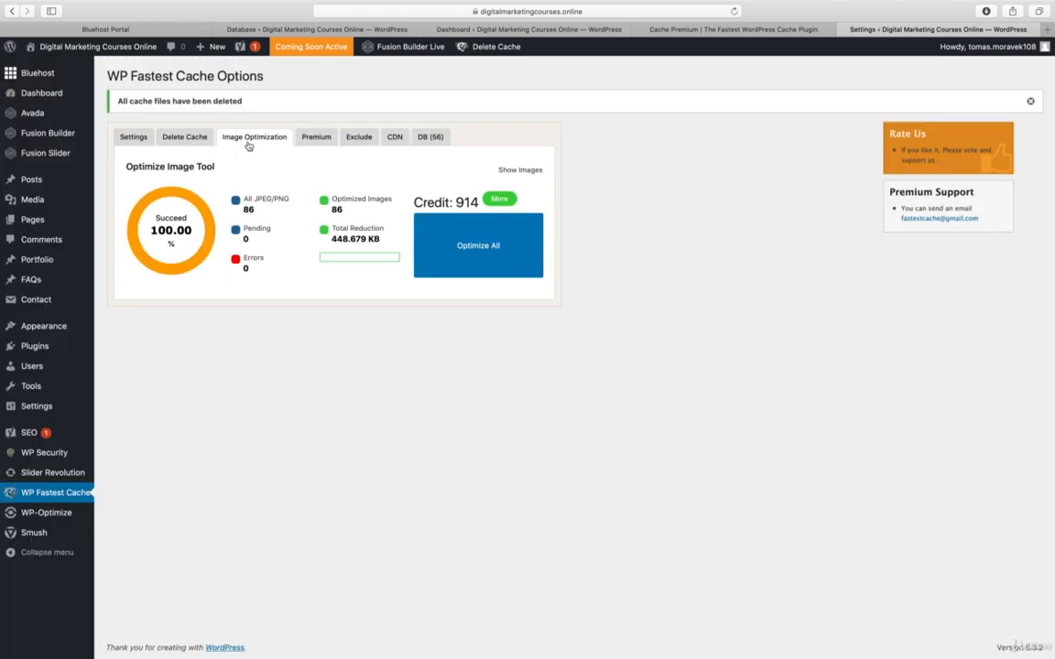
left_click(314, 142)
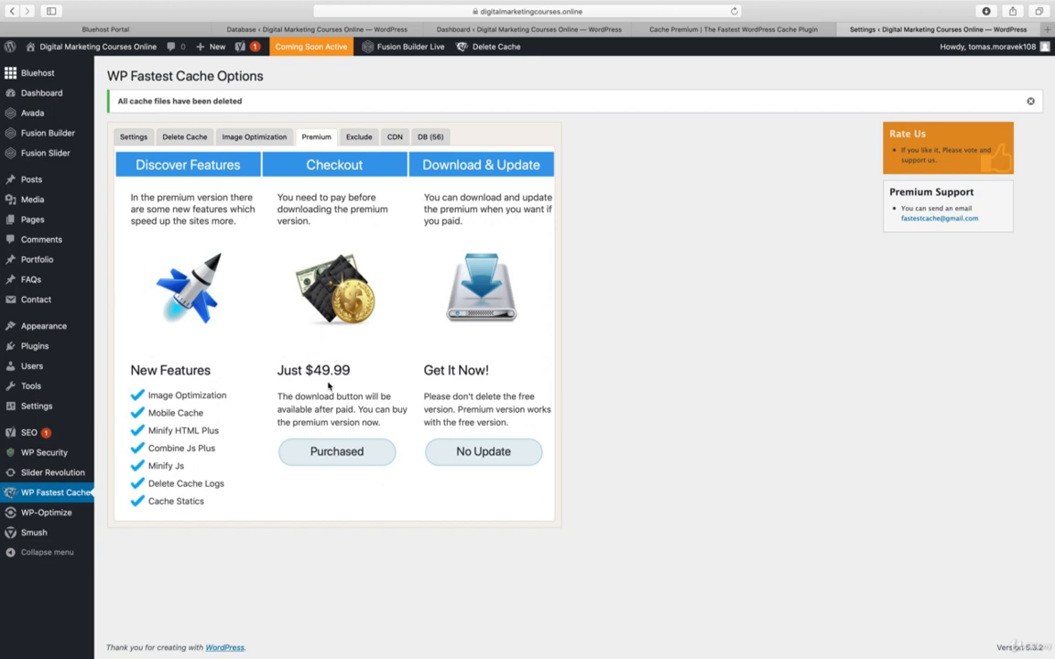
left_click(359, 137)
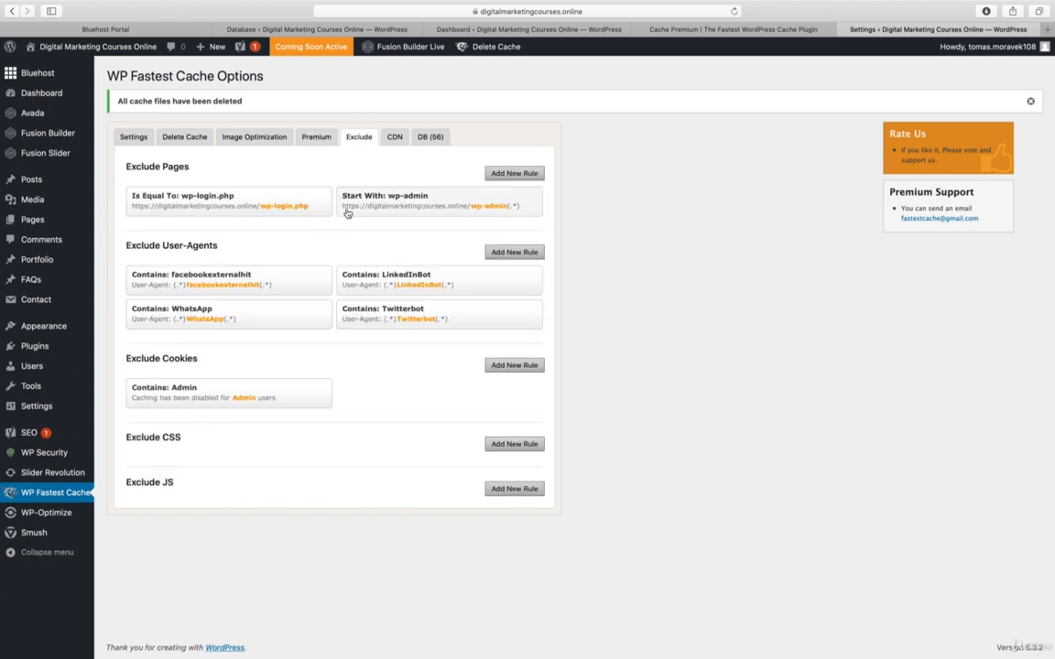
- Complete the CDN by Photon integration with a Random CDN URL, the gif, jpeg, jpg and png file types, and no source keywords
left_click(394, 137)
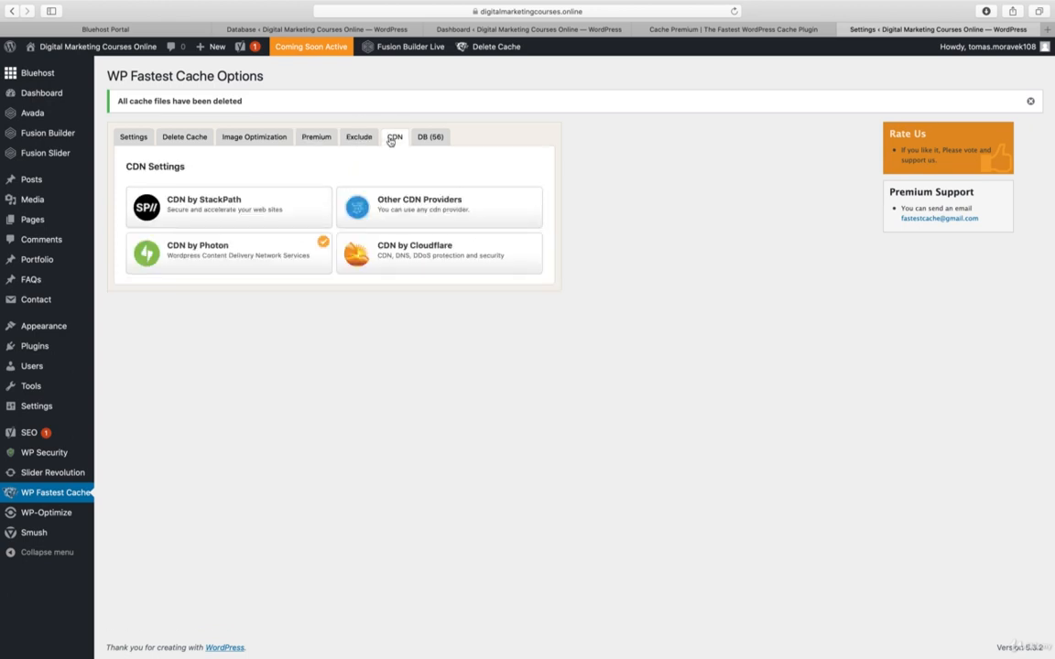
left_click(198, 264)
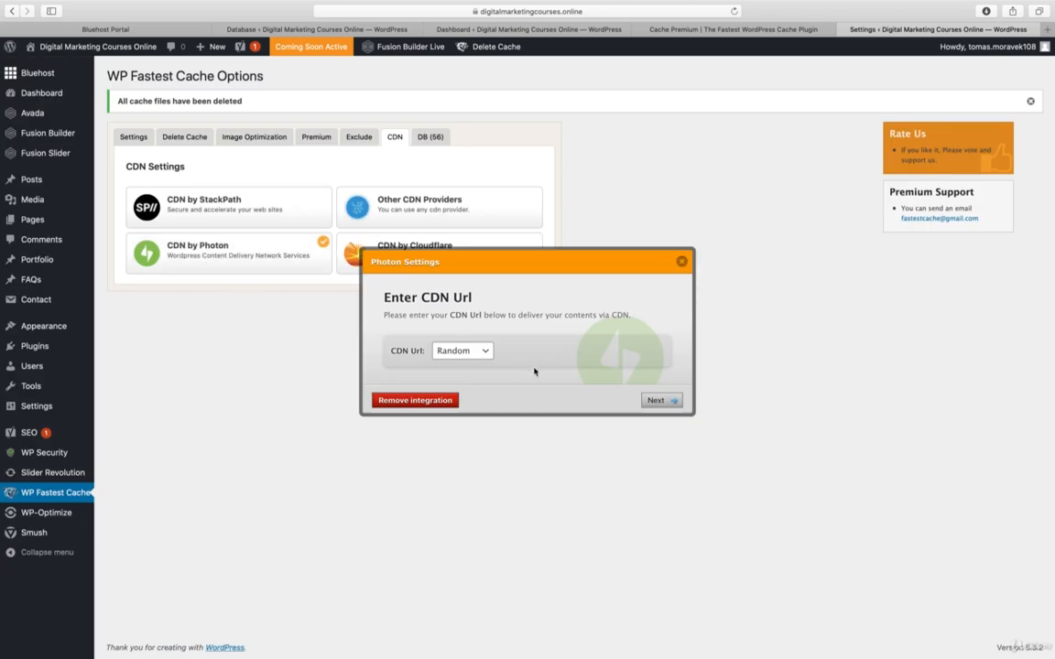
left_click(456, 351)
left_click(457, 352)
left_click(656, 401)
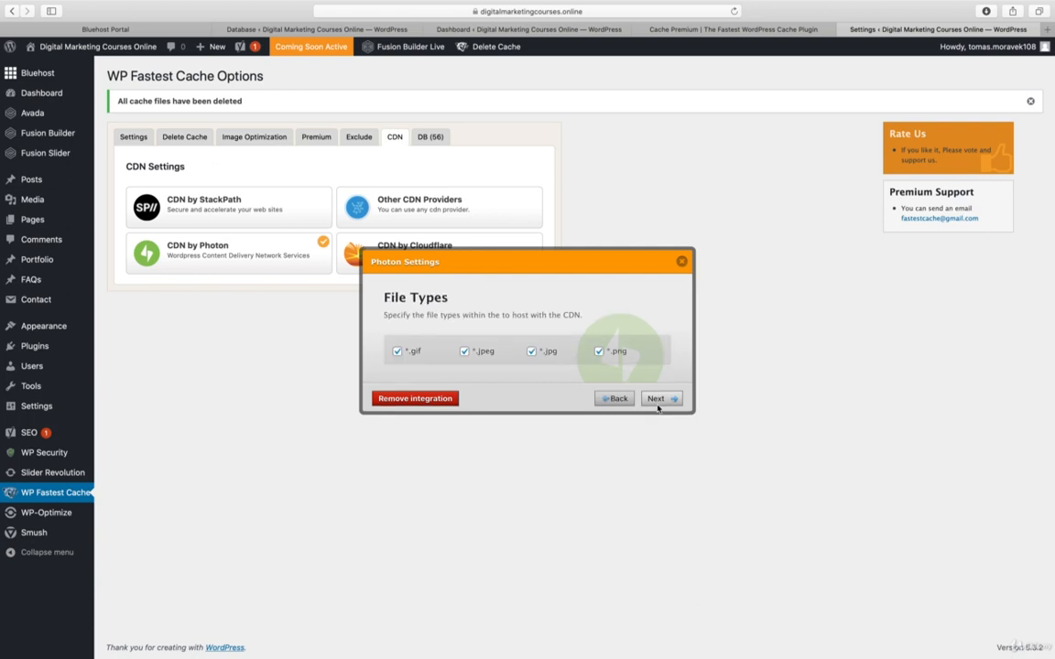
left_click(656, 402)
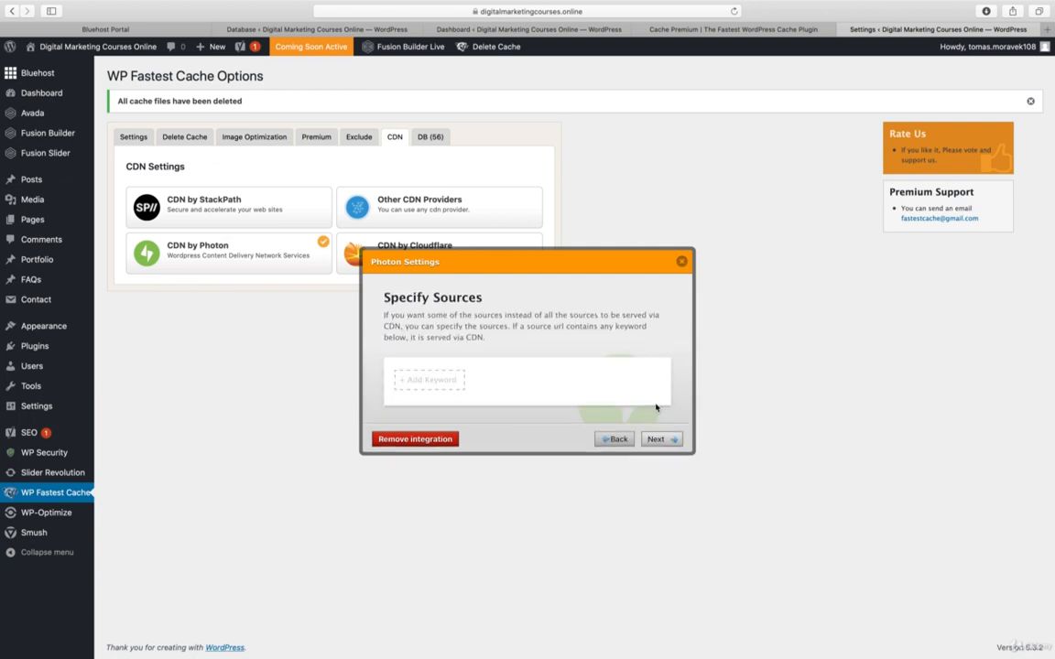
left_click(658, 439)
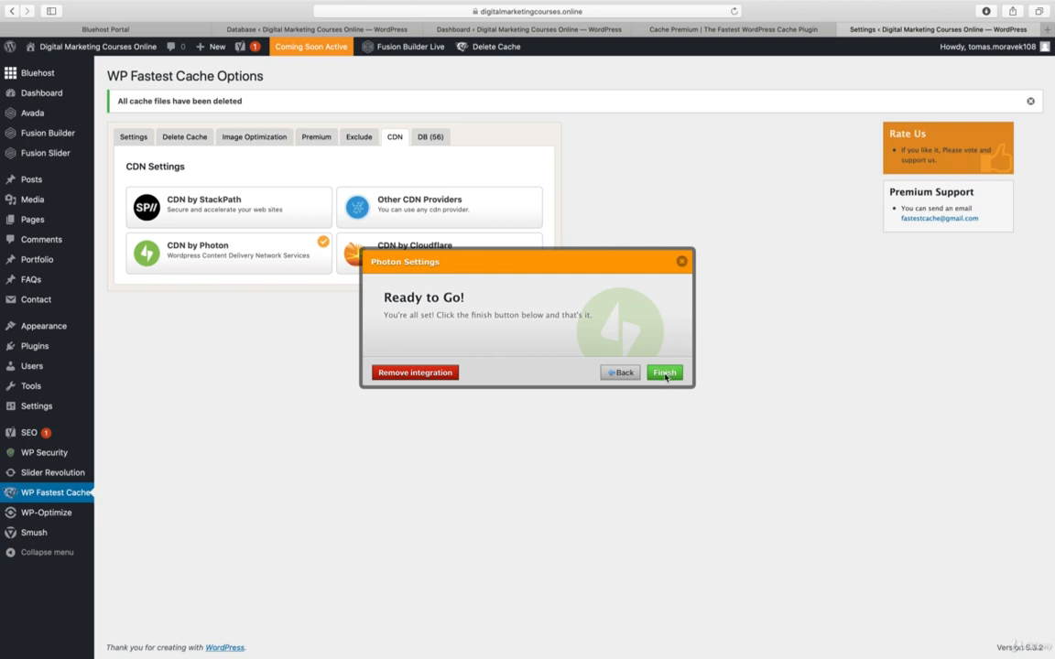
left_click(666, 374)
left_click(668, 439)
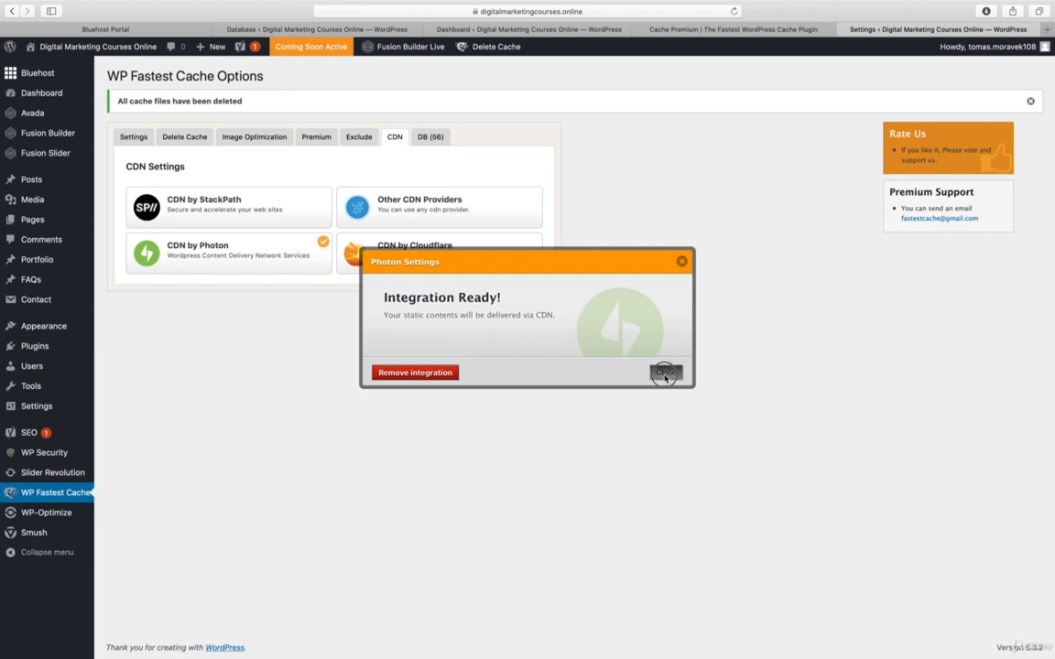
- Run the WP Fastest Cache database cleanup for all options
left_click(431, 140)
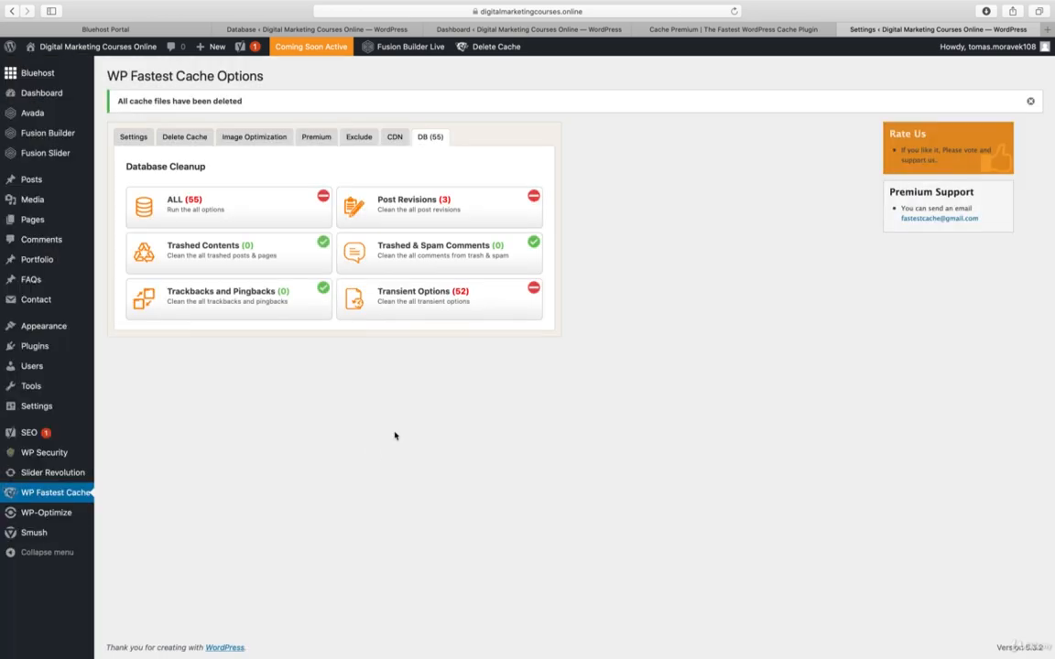
left_click(323, 199)
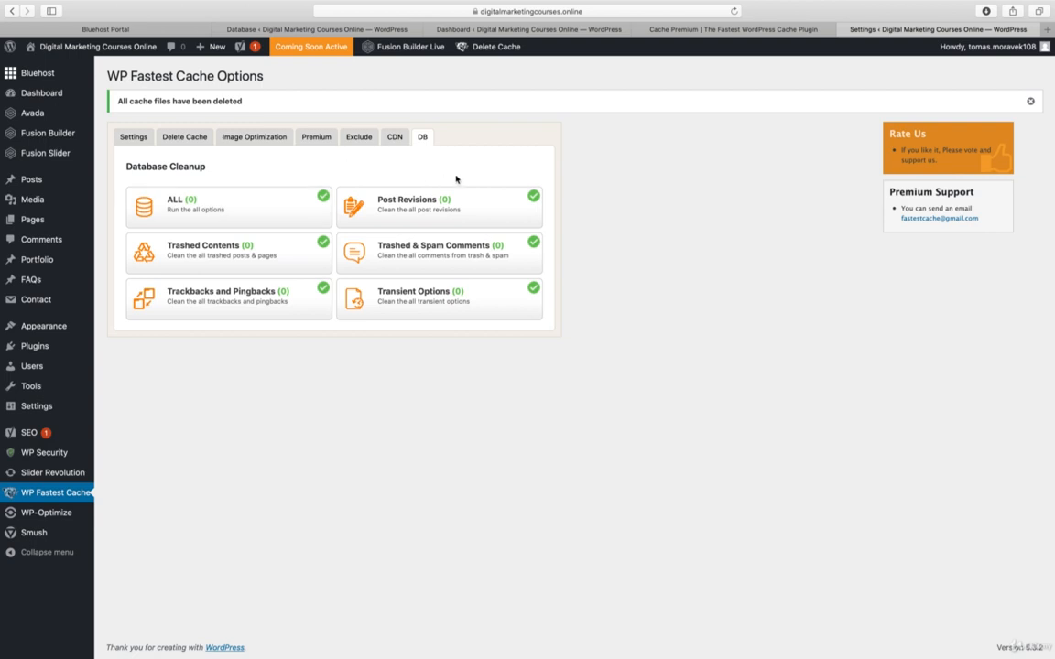
- Examine the WP Fastest Cache Premium website's one-time fee packages, locations and feature comparison with the free version, W3 Total Cache and Super Cache
left_click(695, 31)
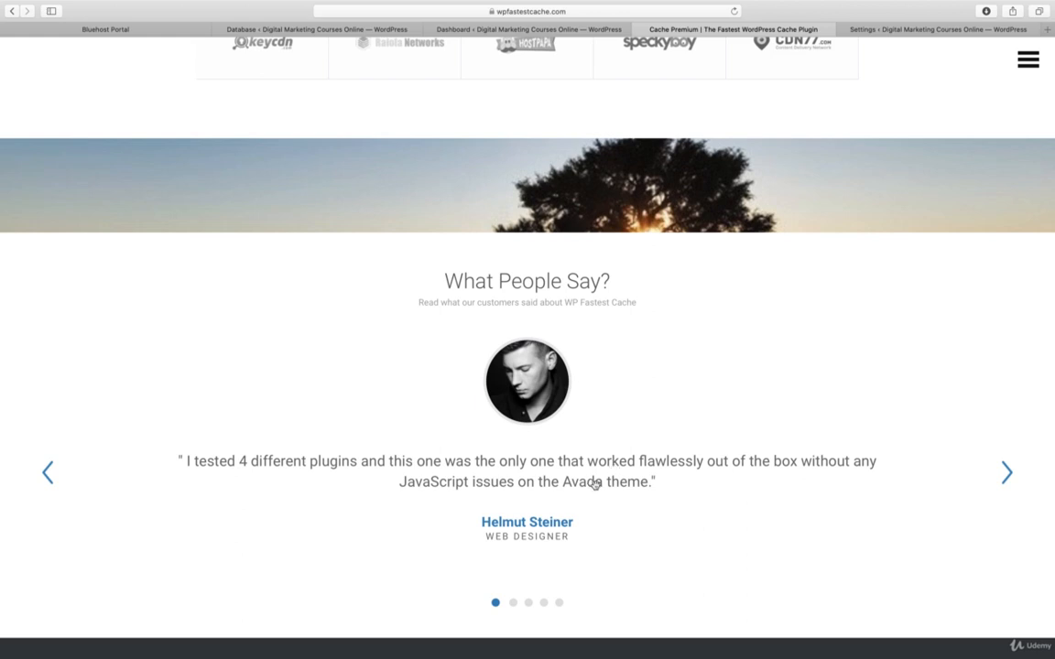
scroll(303, 363, "up", 10)
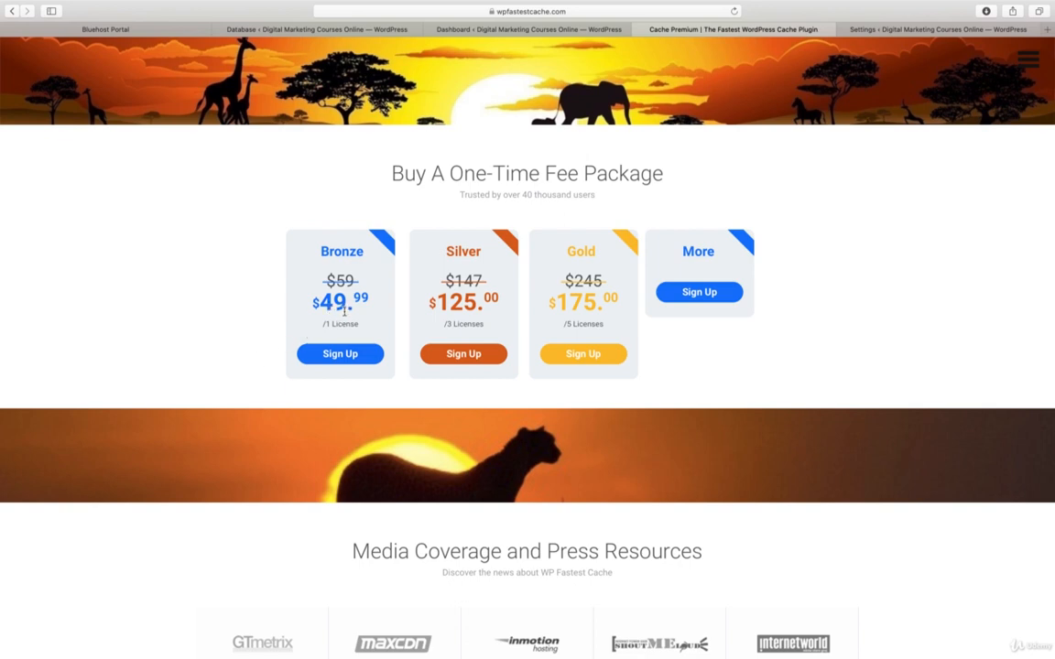
scroll(203, 322, "up", 10)
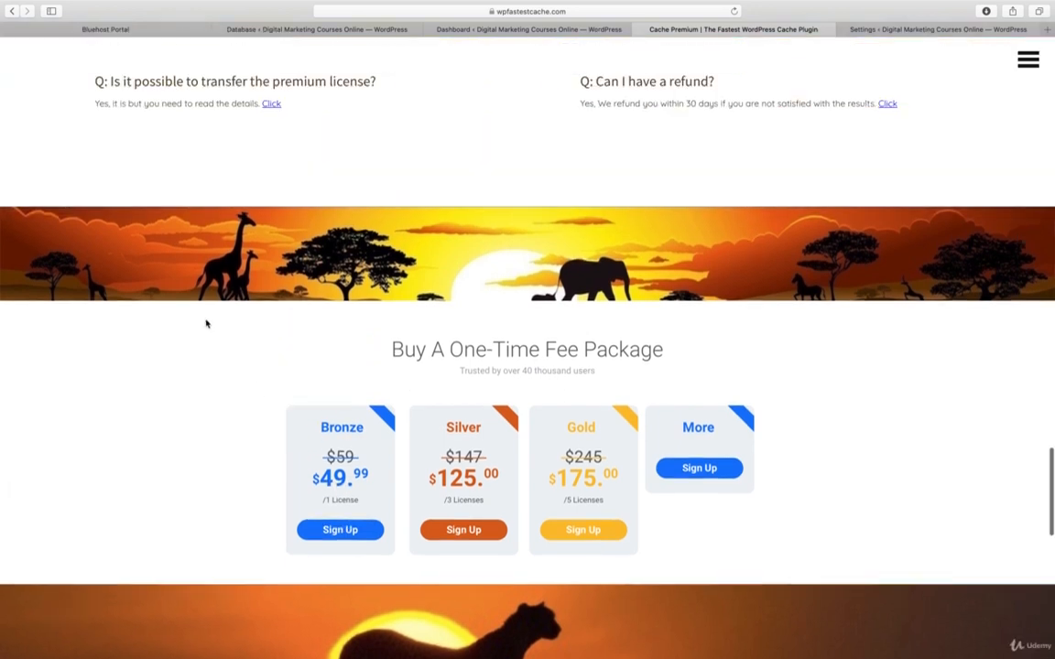
scroll(206, 323, "up", 6)
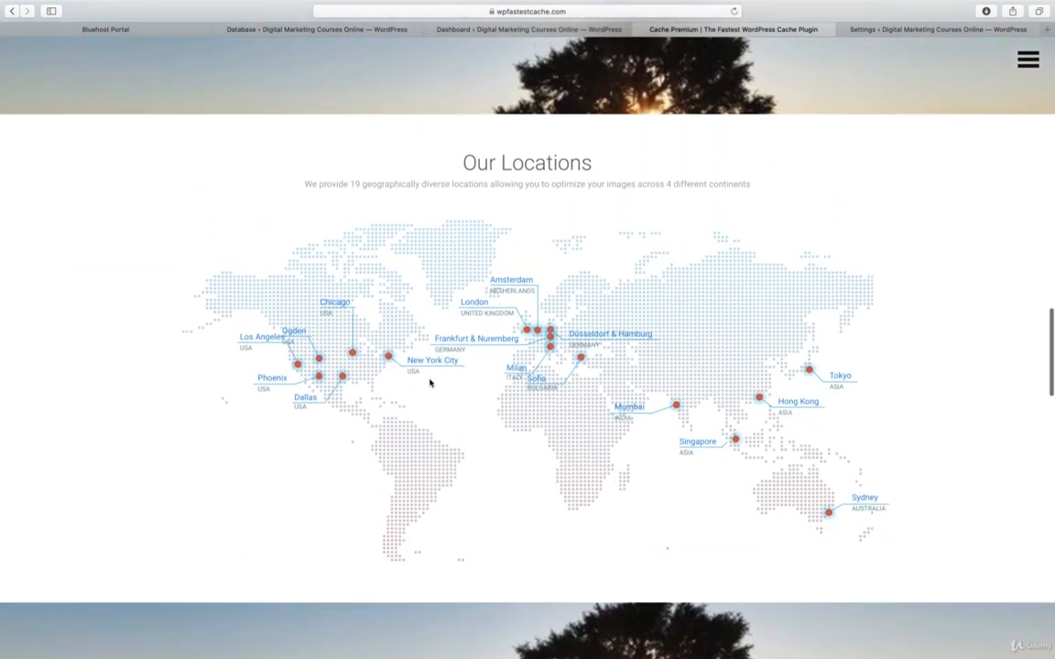
scroll(430, 382, "up", 5)
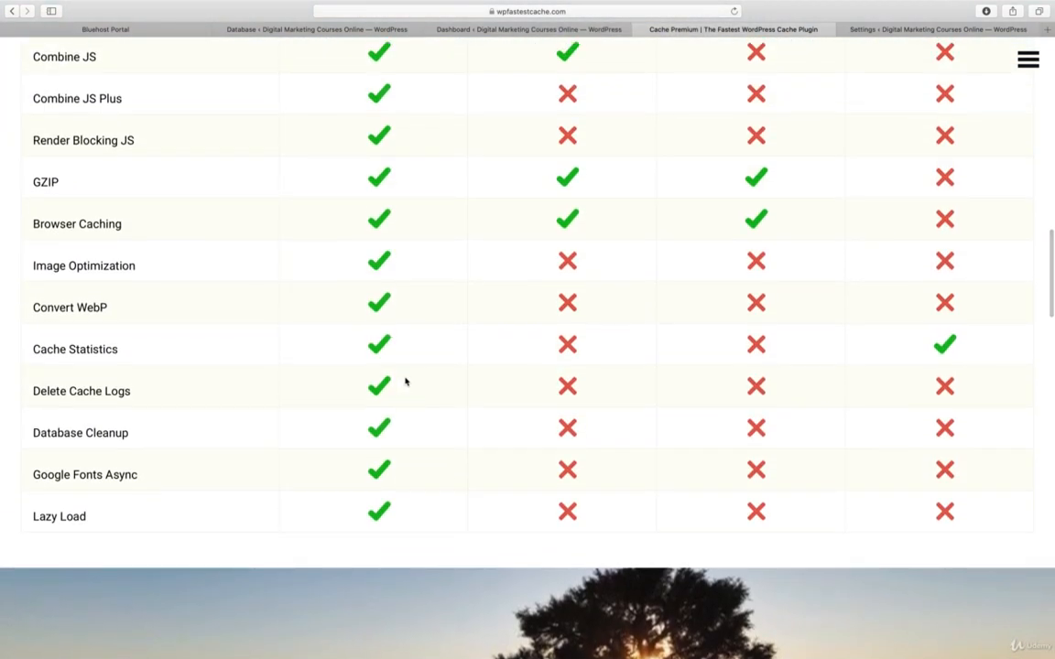
scroll(406, 382, "up", 3)
scroll(407, 381, "up", 5)
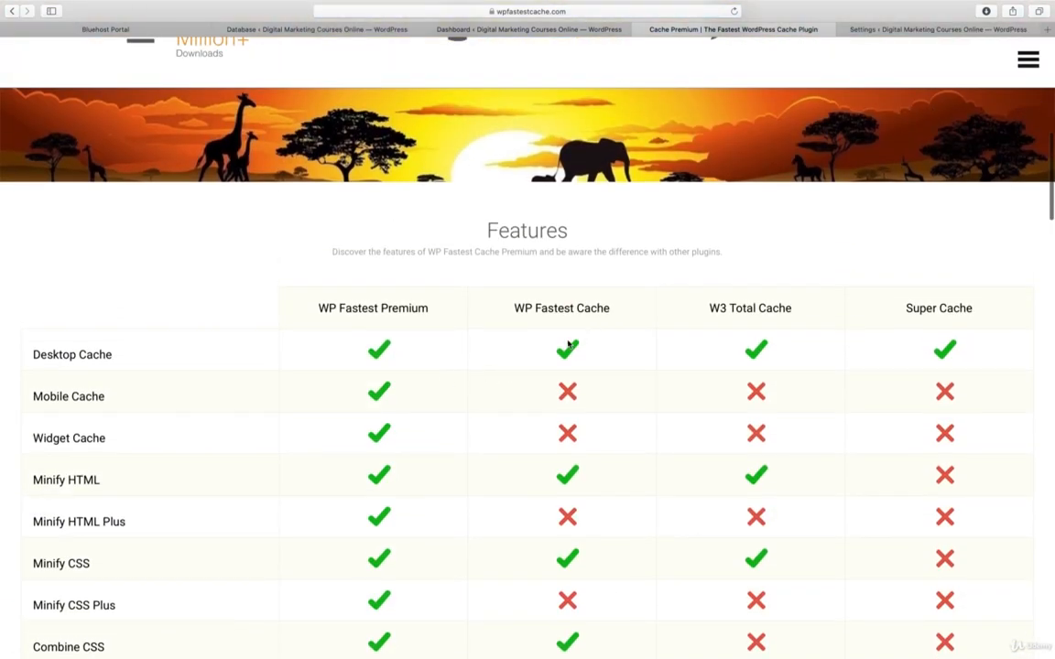
scroll(567, 344, "down", 5)
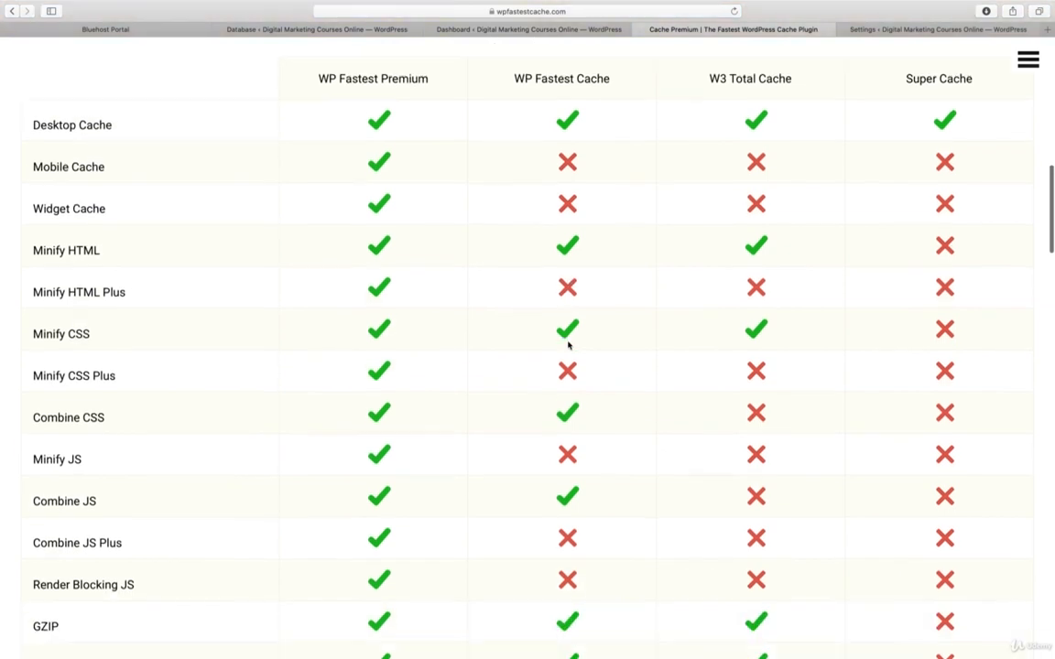
scroll(568, 344, "down", 5)
scroll(567, 345, "up", 2)
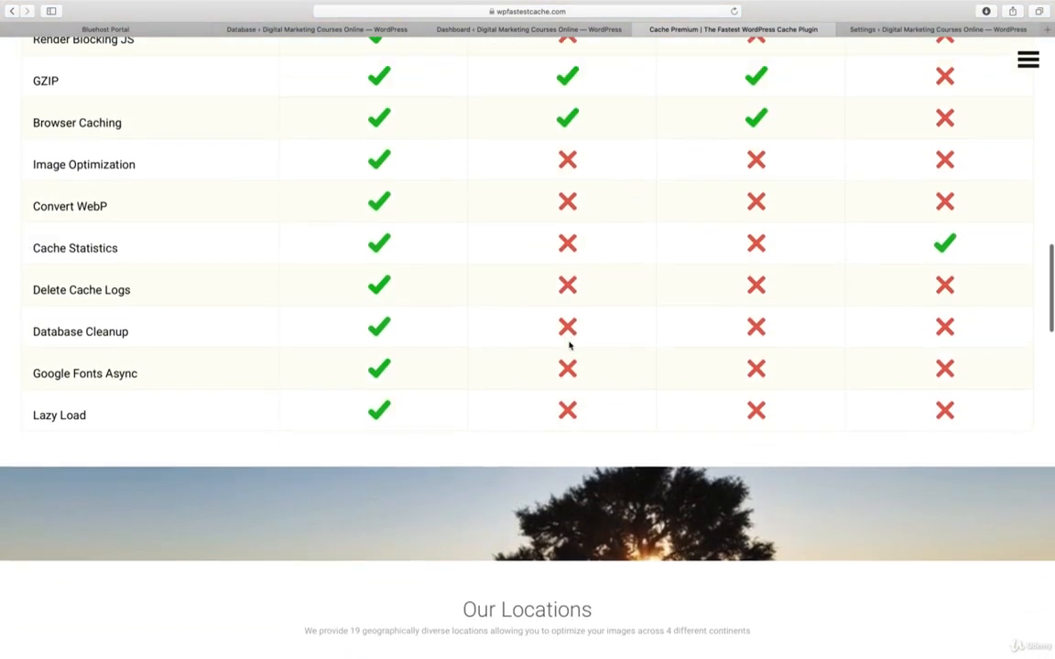
scroll(568, 344, "up", 1)
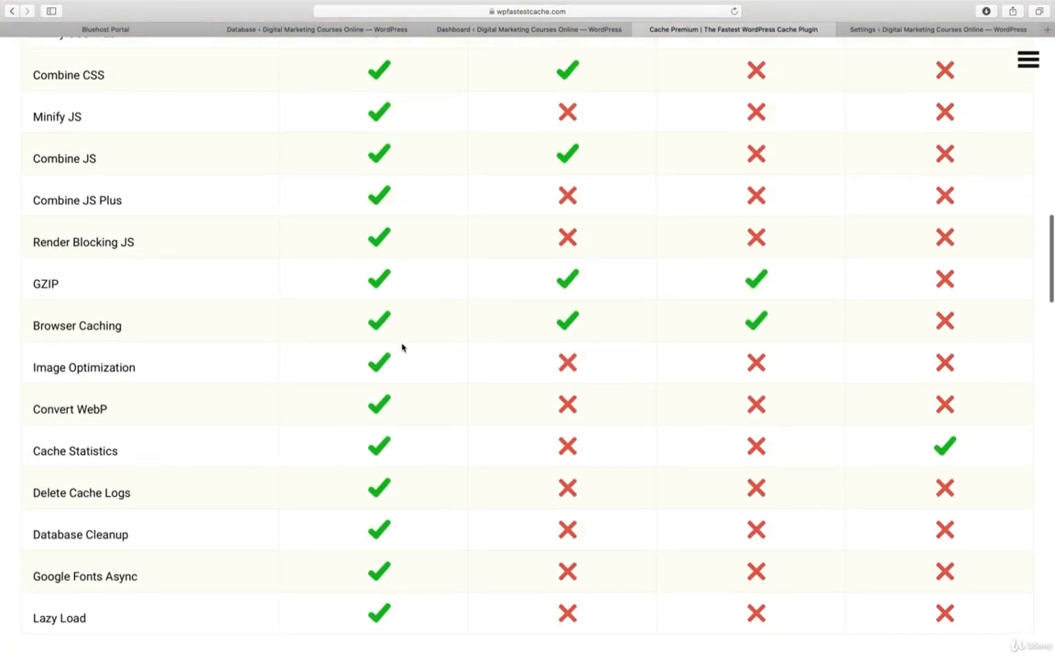
scroll(394, 345, "up", 3)
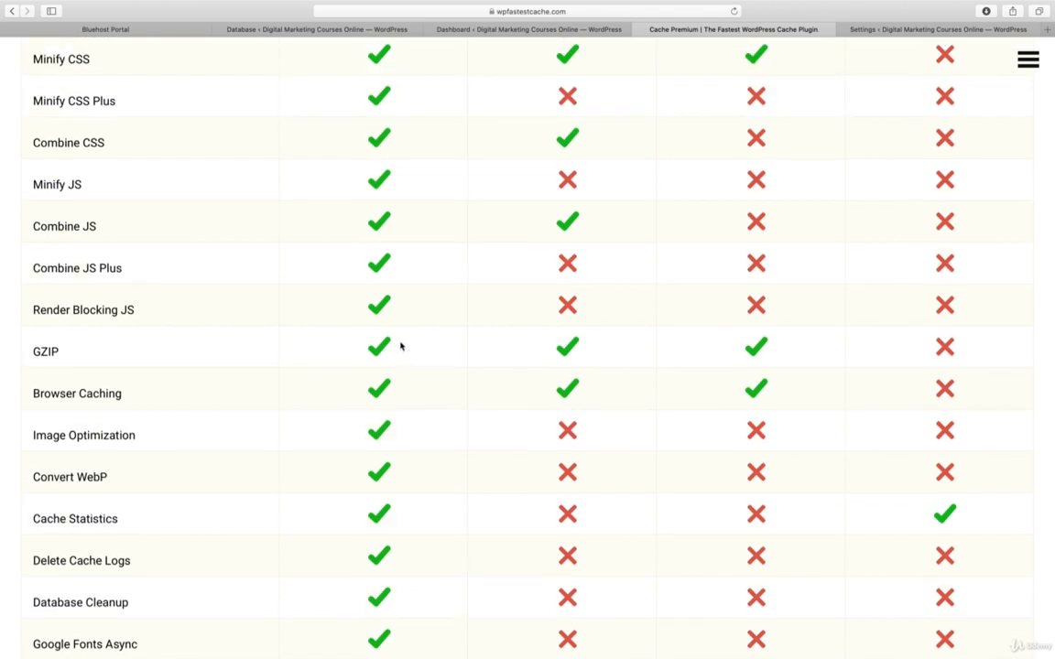
scroll(400, 345, "up", 20)
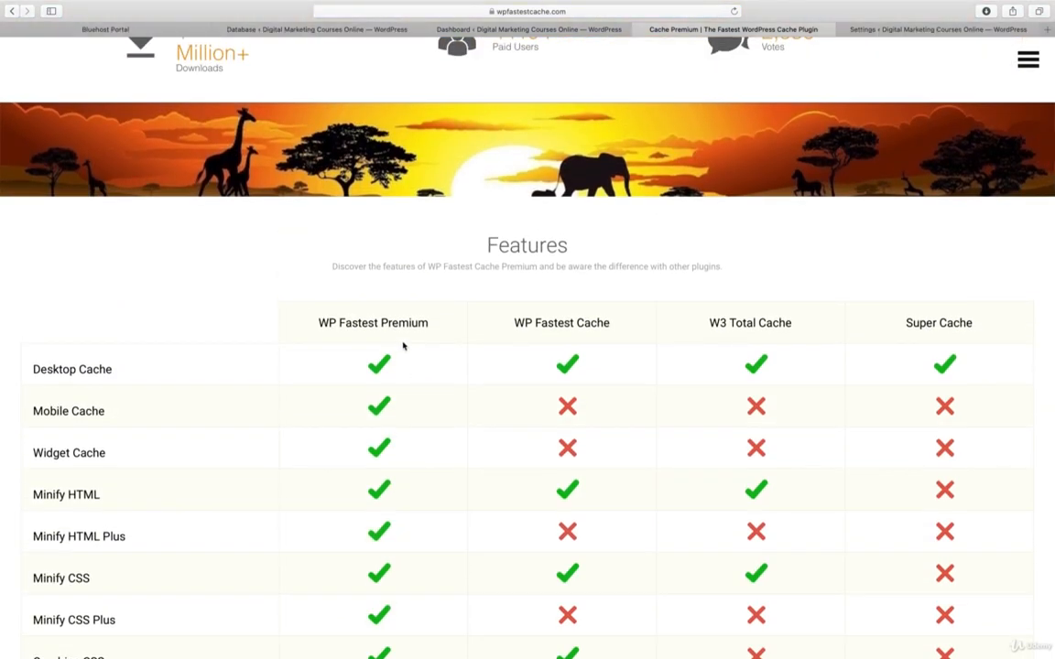
- Finish the caching plugin comparison, close that website, and review WP Security's dashboard and system information
scroll(405, 347, "down", 5)
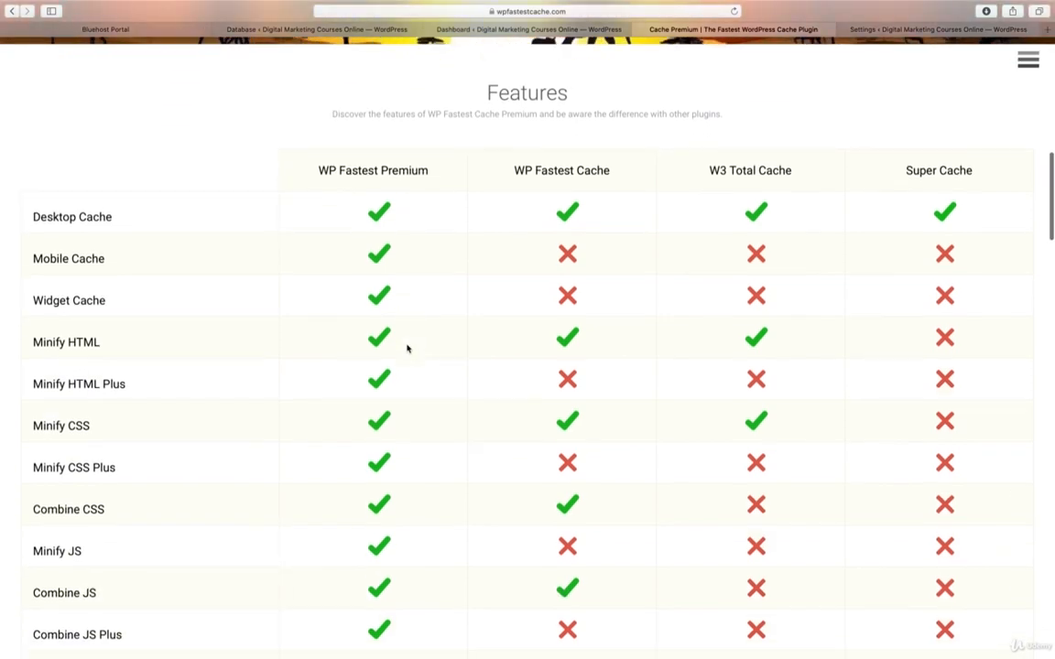
left_click(641, 30)
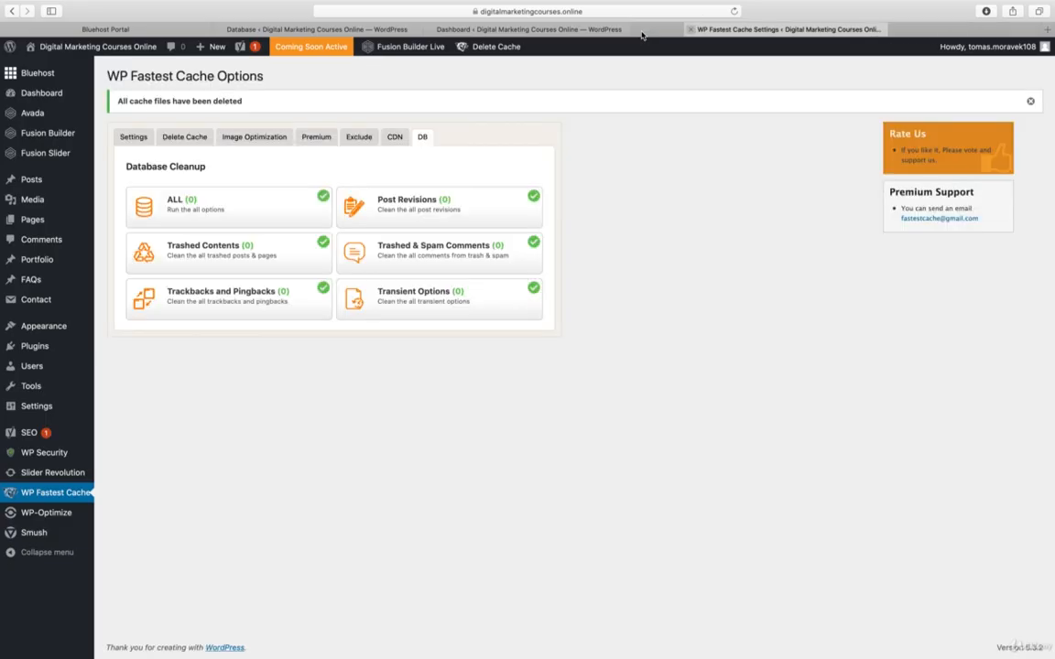
left_click(574, 30)
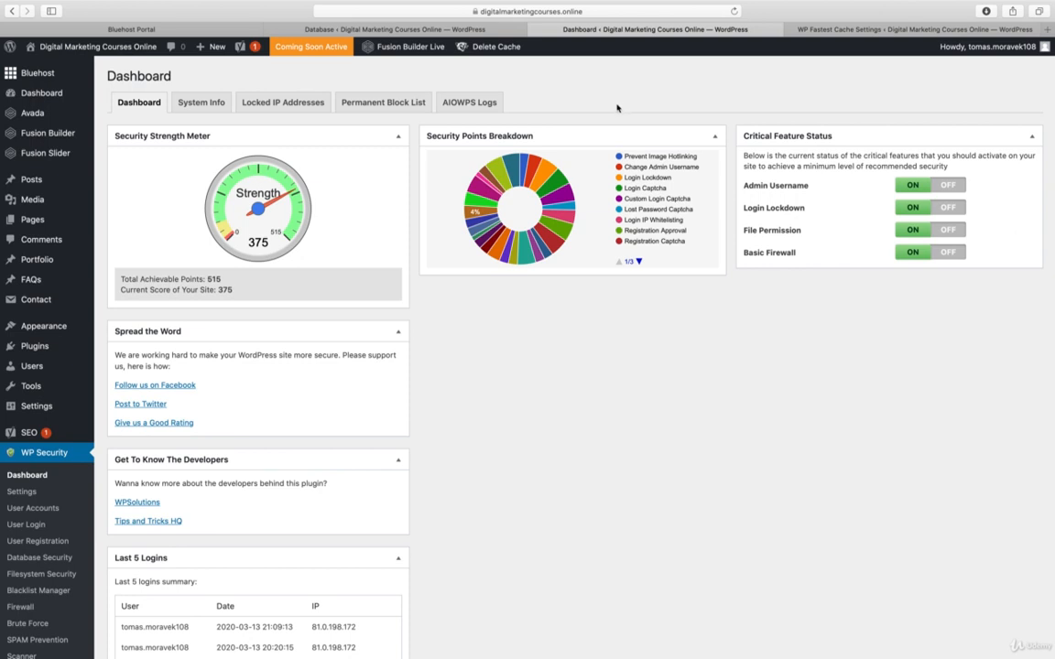
scroll(533, 363, "down", 8)
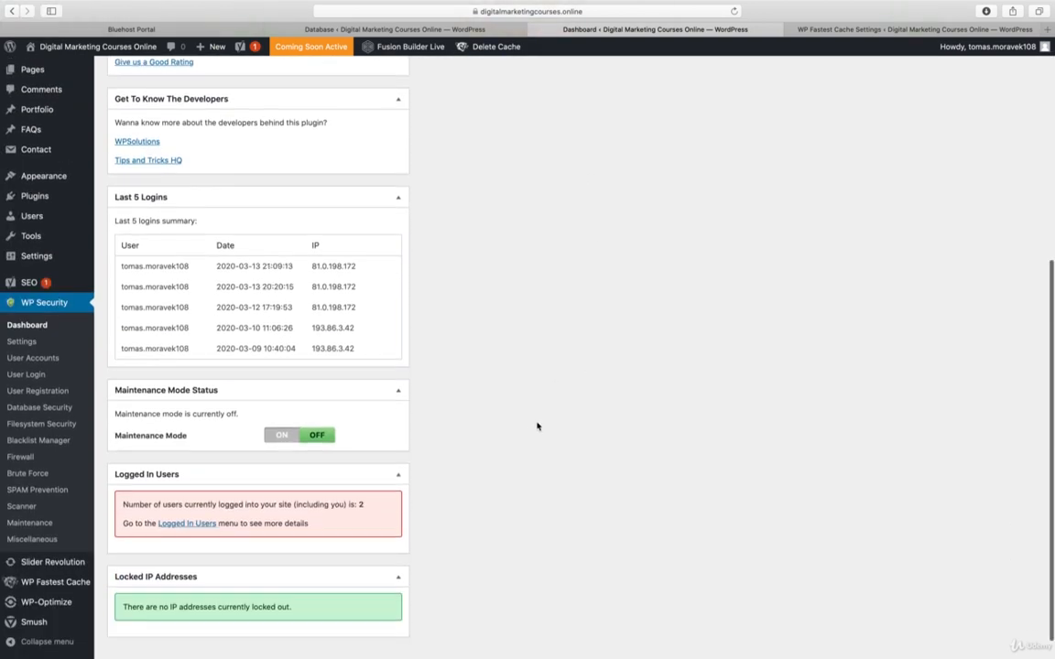
left_click(44, 303)
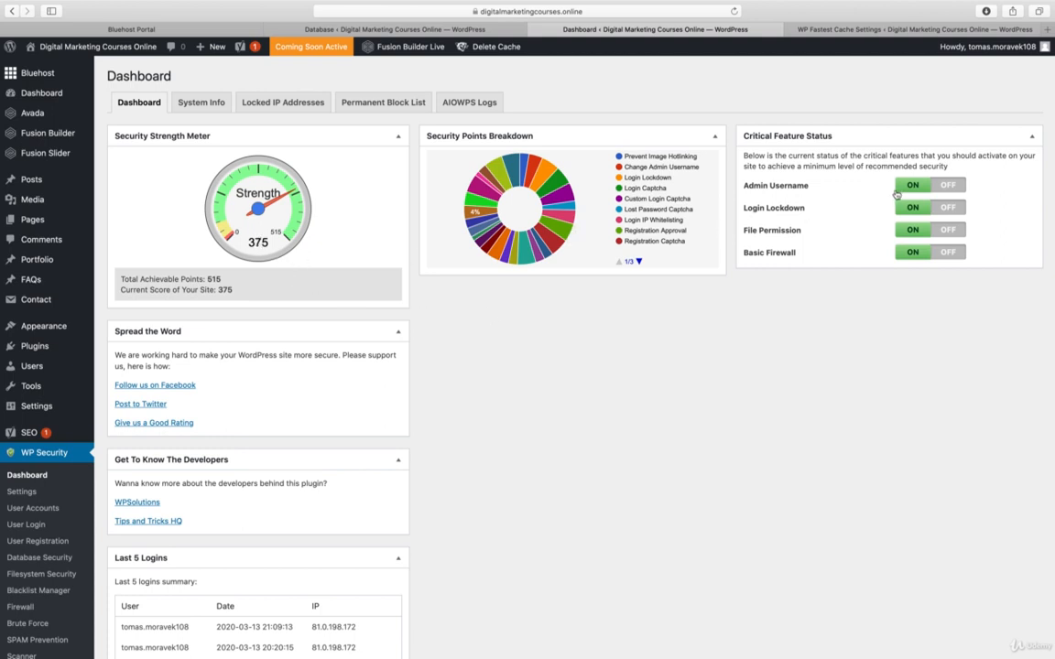
left_click(217, 105)
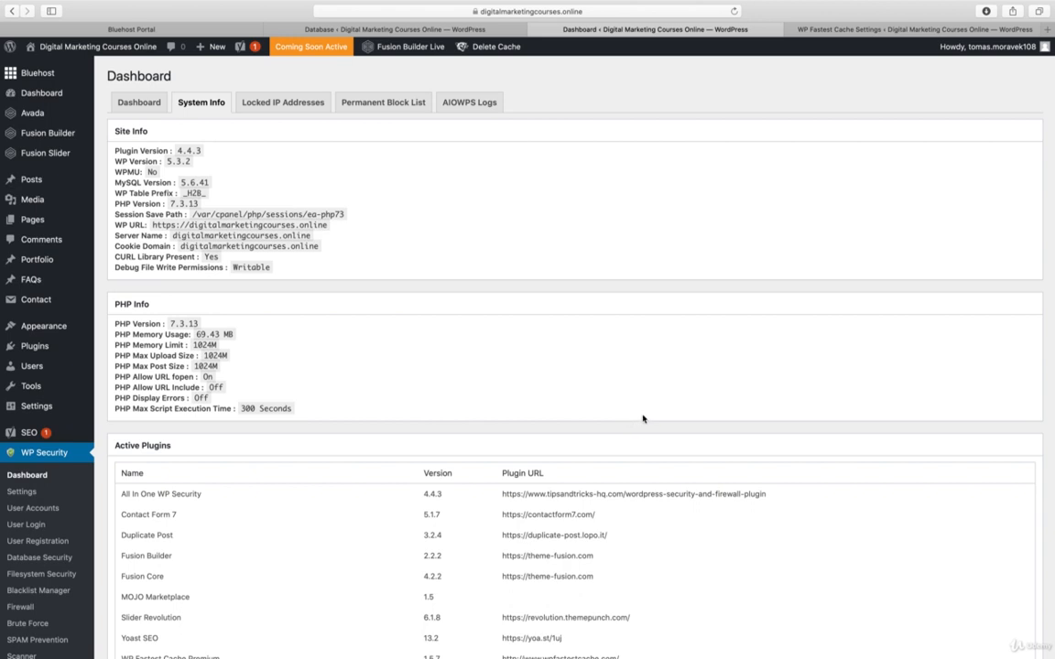
scroll(643, 418, "down", 3)
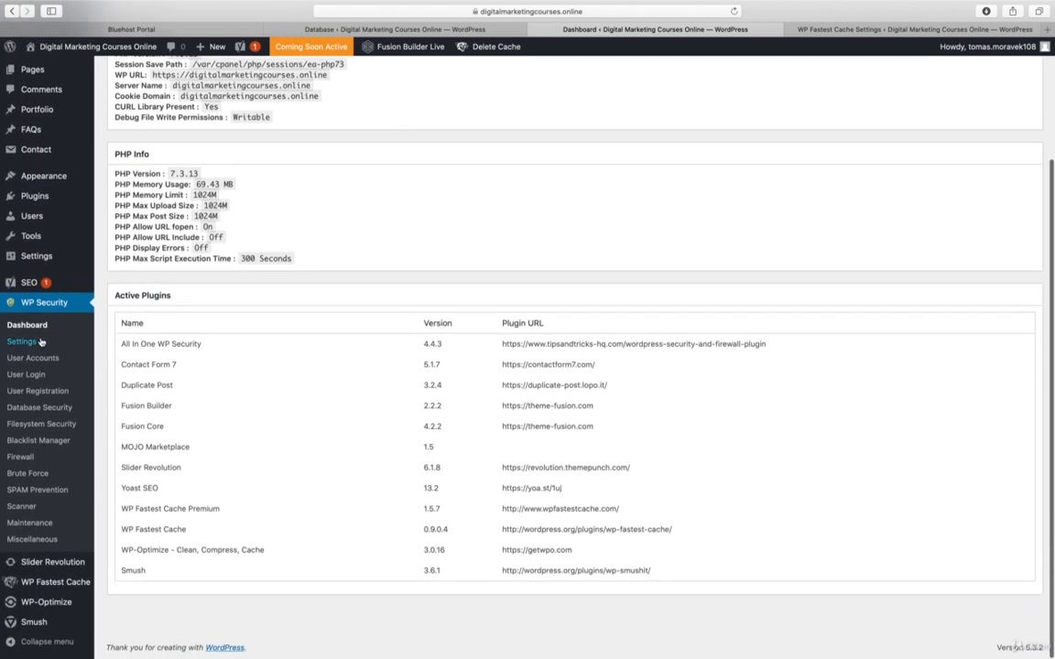
- Review WP Security's general settings, .htaccess and wp-config.php backup options, and WP version info
left_click(37, 344)
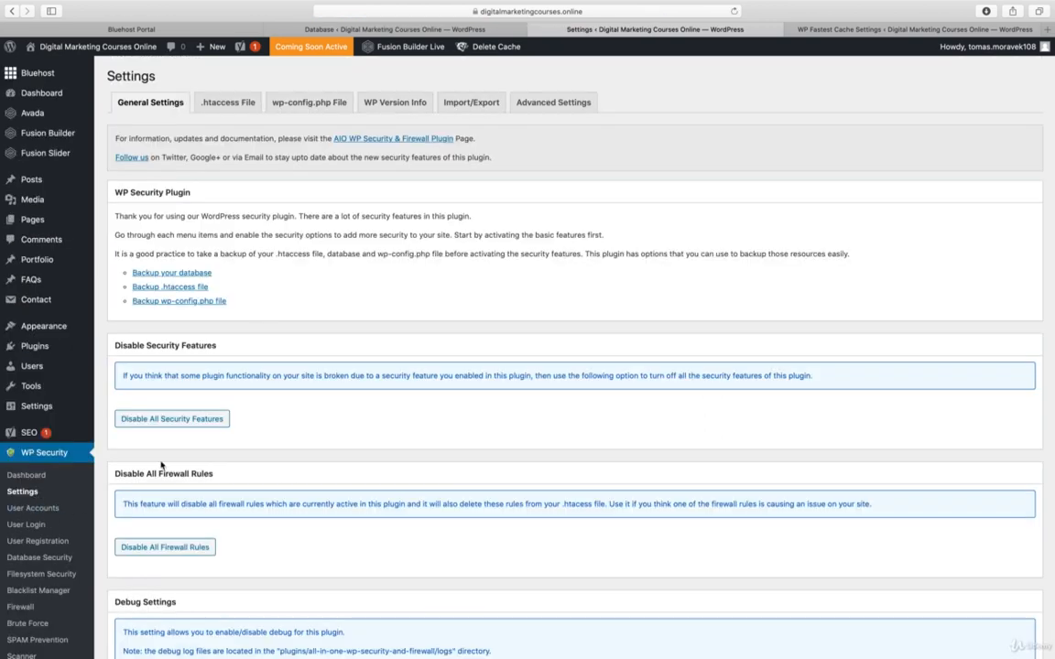
scroll(351, 187, "down", 3)
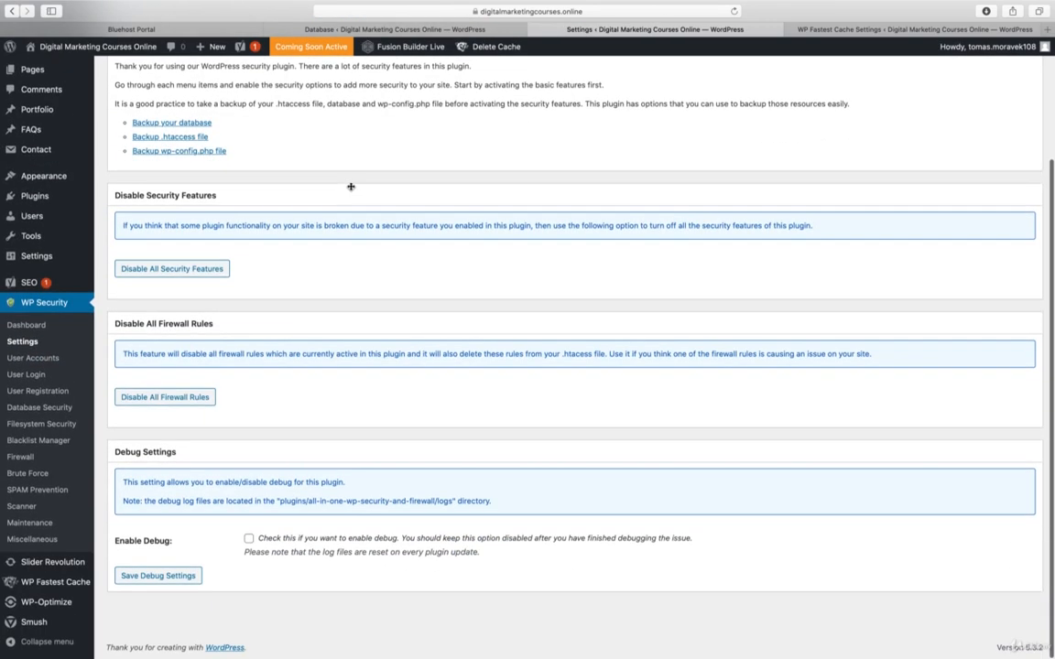
scroll(351, 190, "up", 2)
scroll(352, 190, "up", 2)
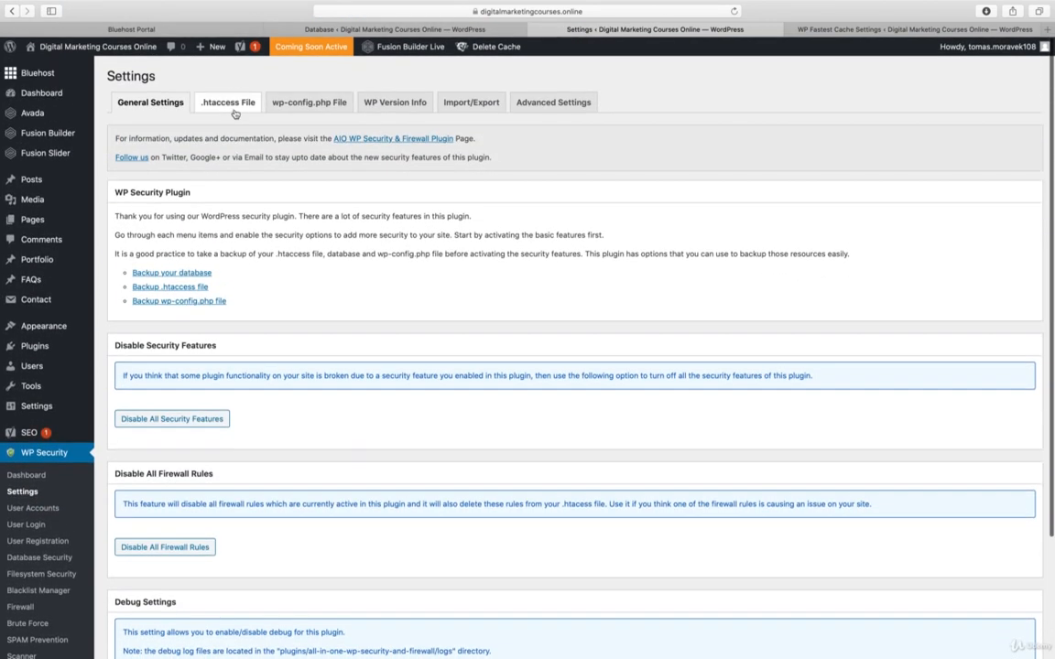
left_click(234, 108)
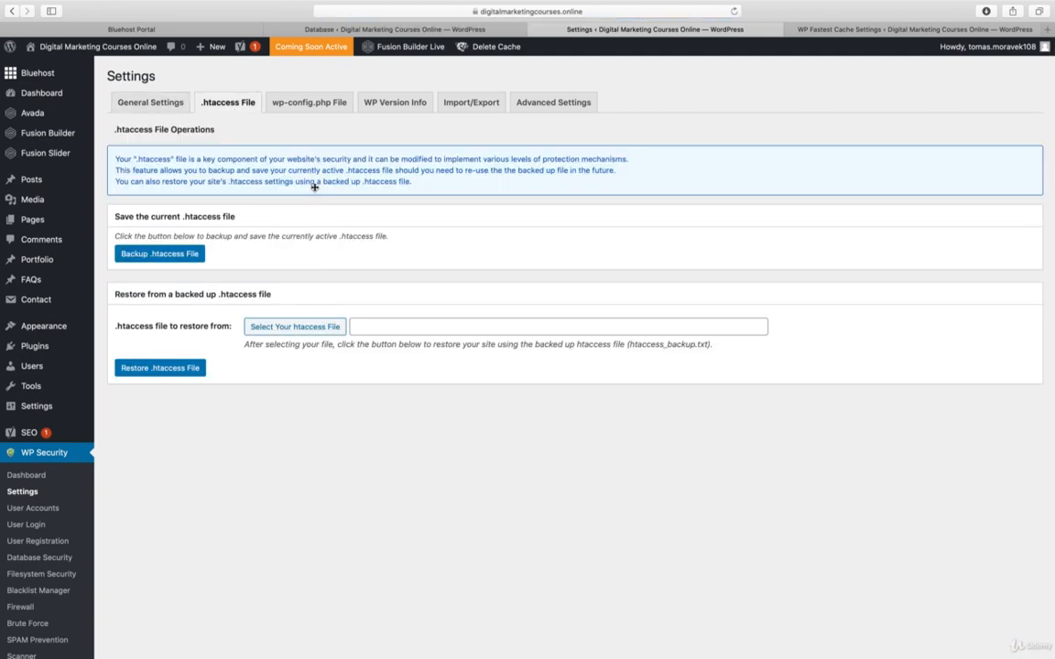
left_click(302, 105)
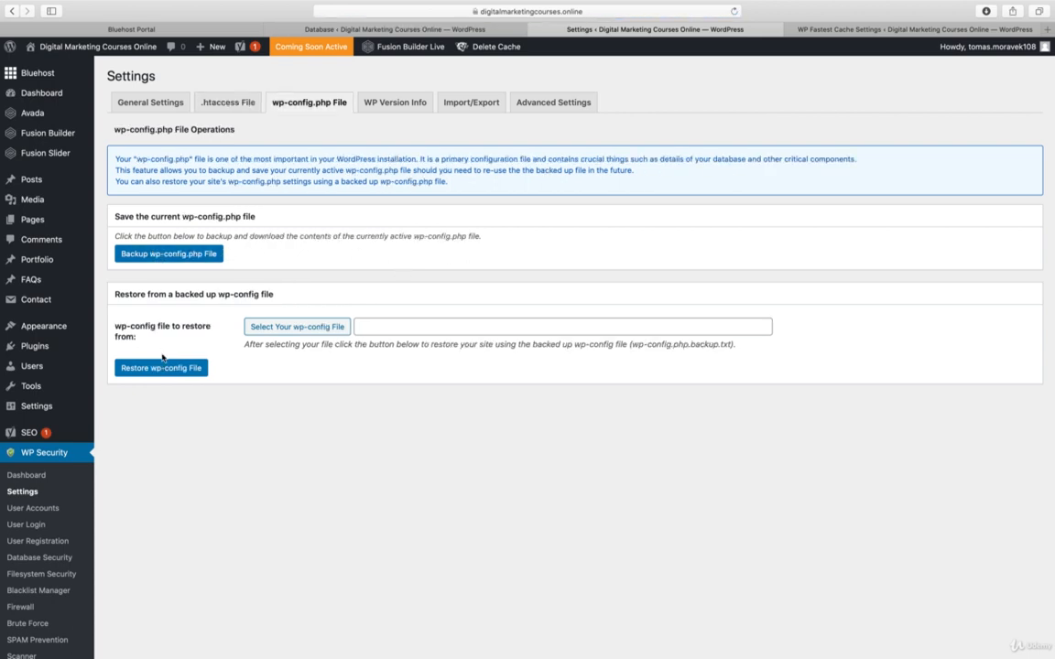
left_click(386, 105)
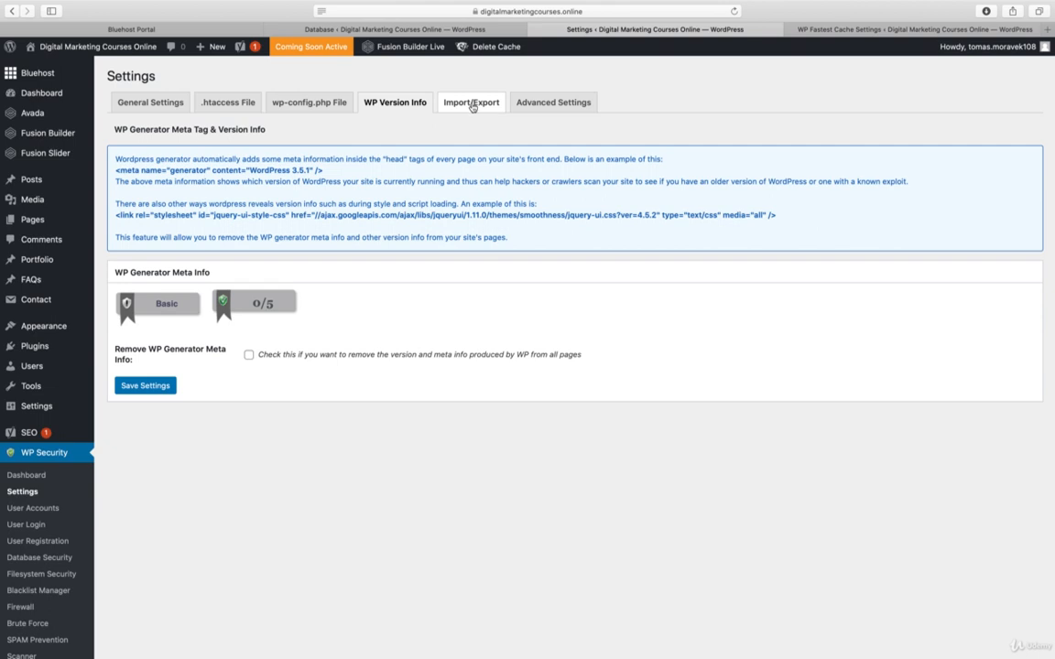
- Review WP Security's username and display name checks, login lockdown, failed login records and force logout options
left_click(28, 511)
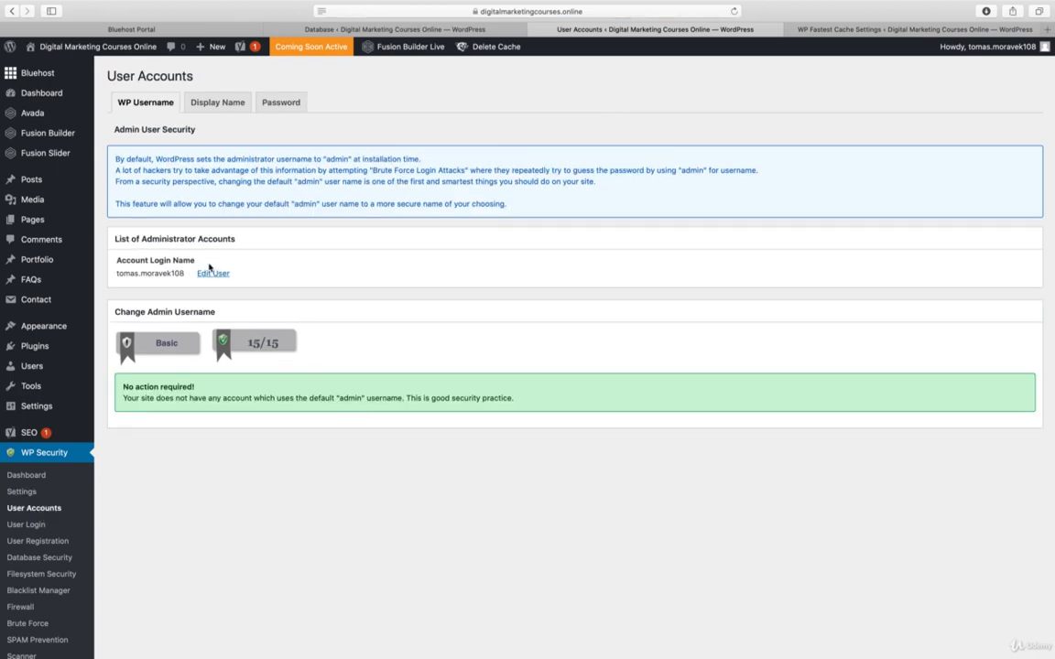
left_click(209, 105)
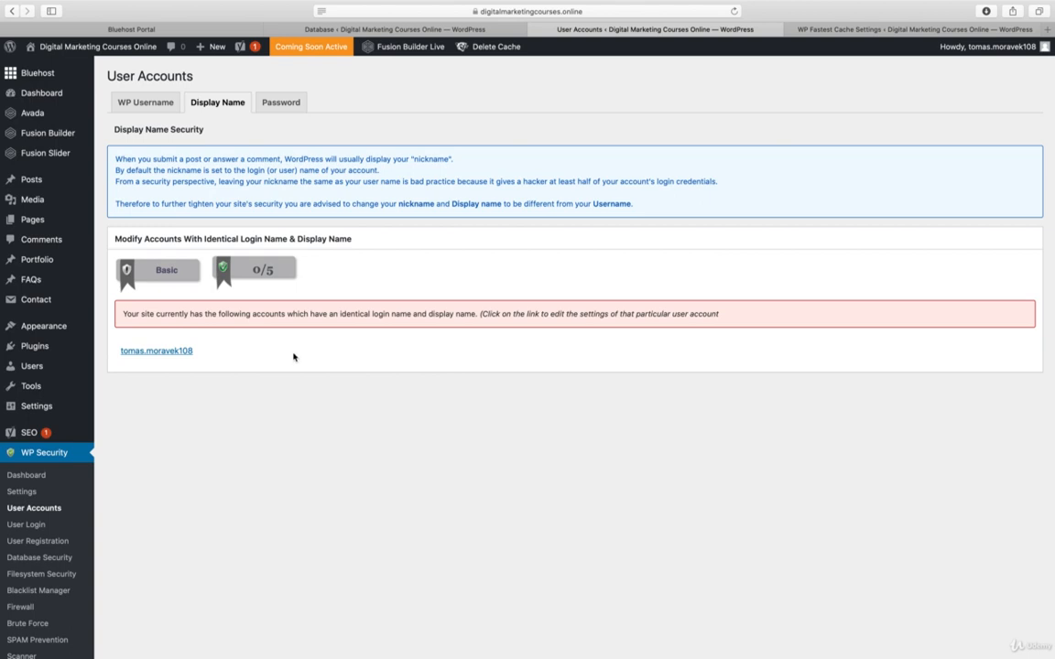
left_click(27, 524)
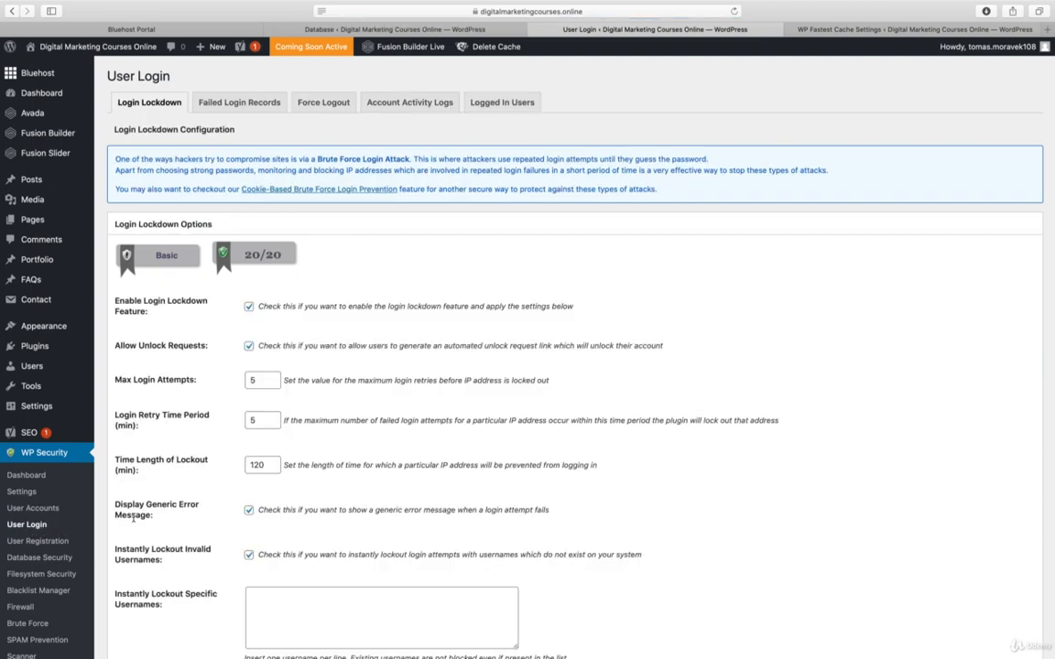
left_click(229, 106)
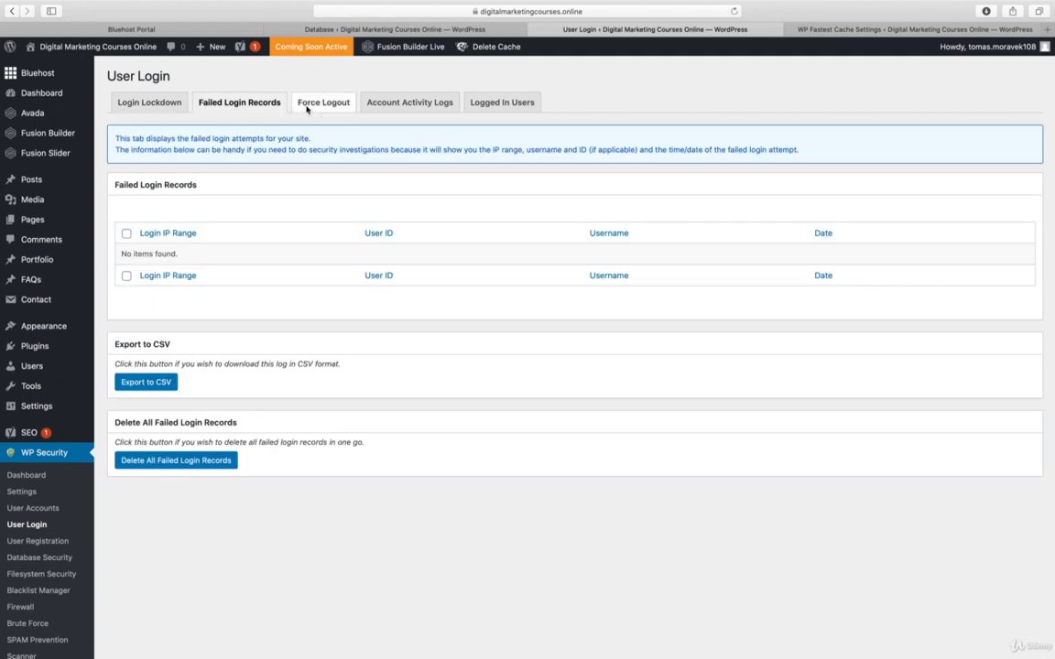
left_click(307, 107)
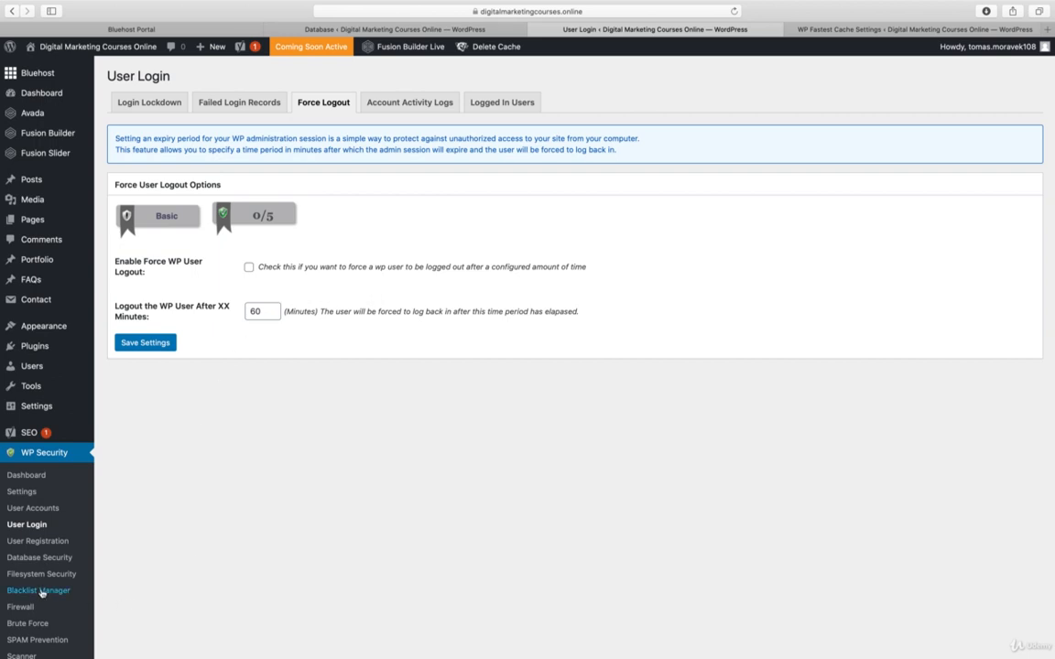
- Review WP Security's rename login page, login whitelist and basic firewall rules, then close the security page
left_click(38, 623)
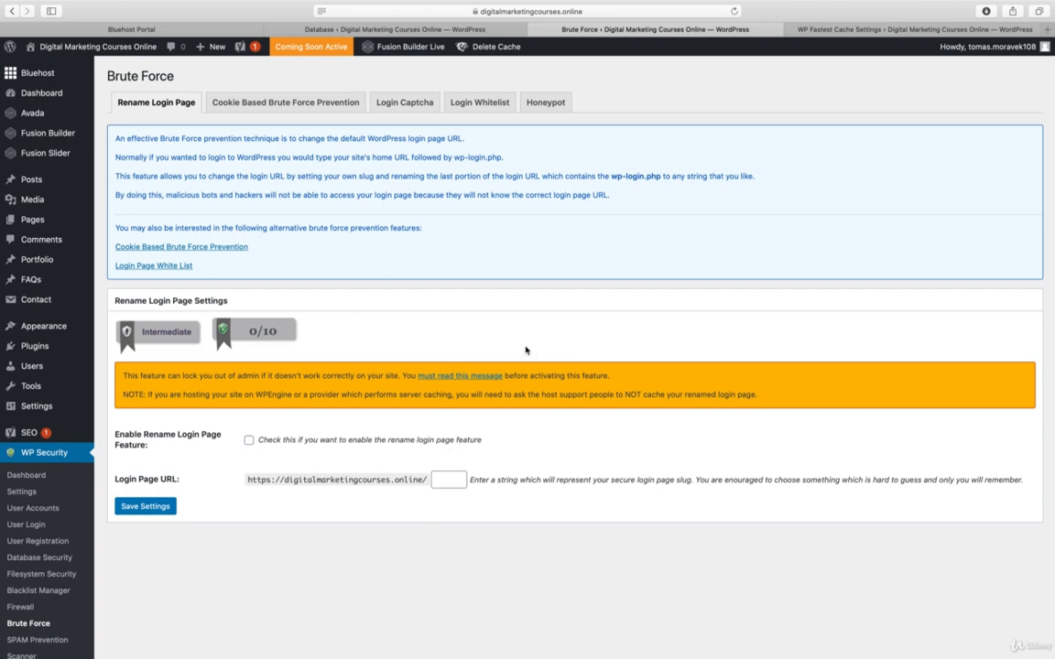
left_click(496, 106)
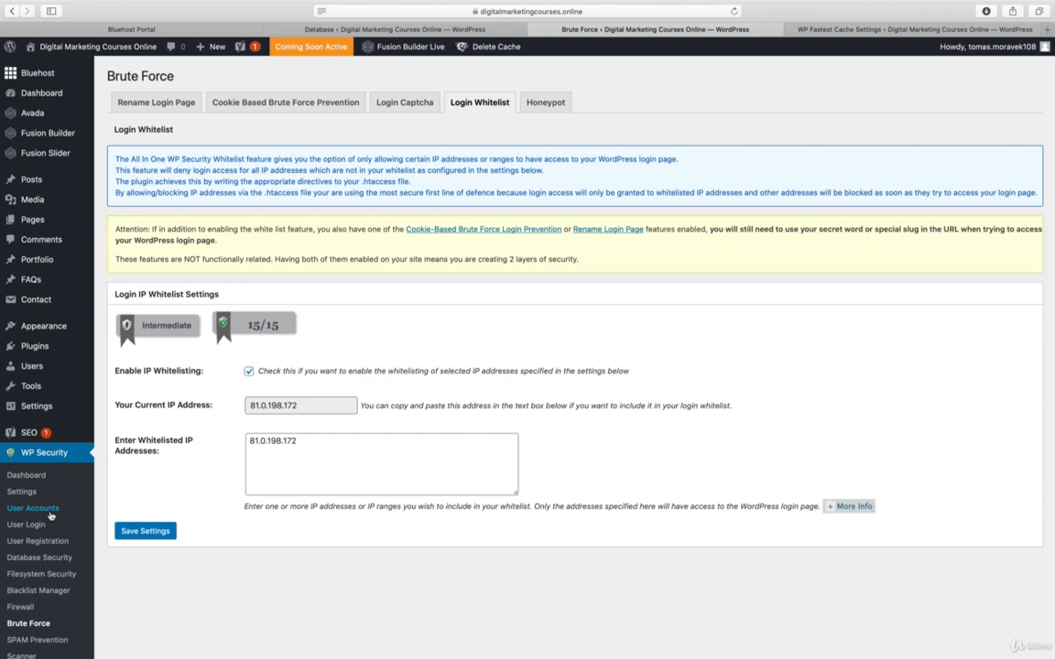
left_click(24, 608)
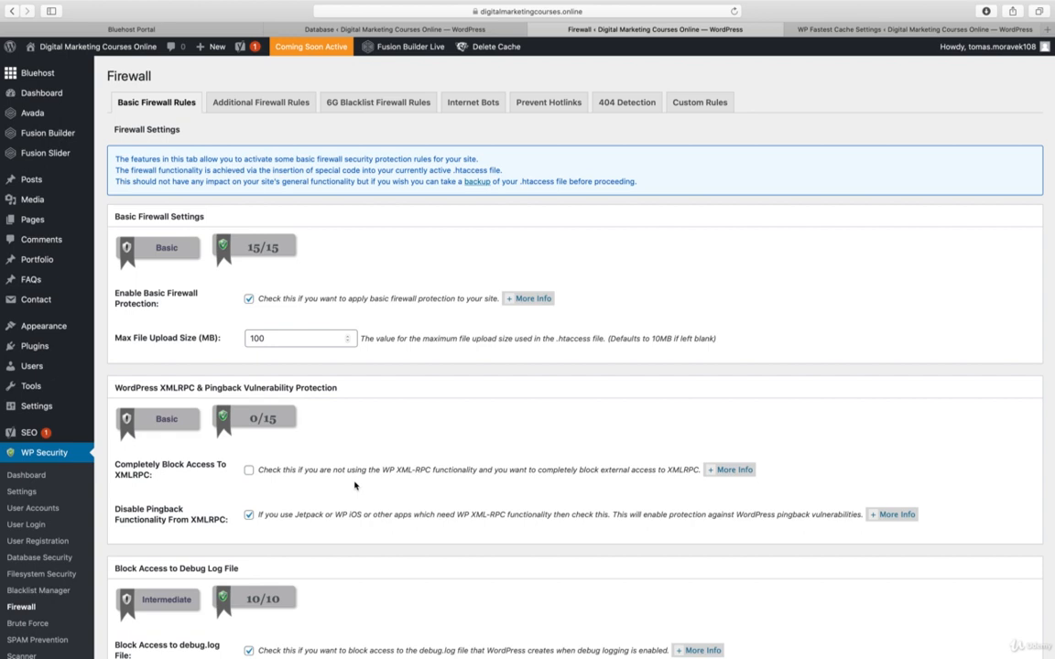
scroll(371, 453, "down", 3)
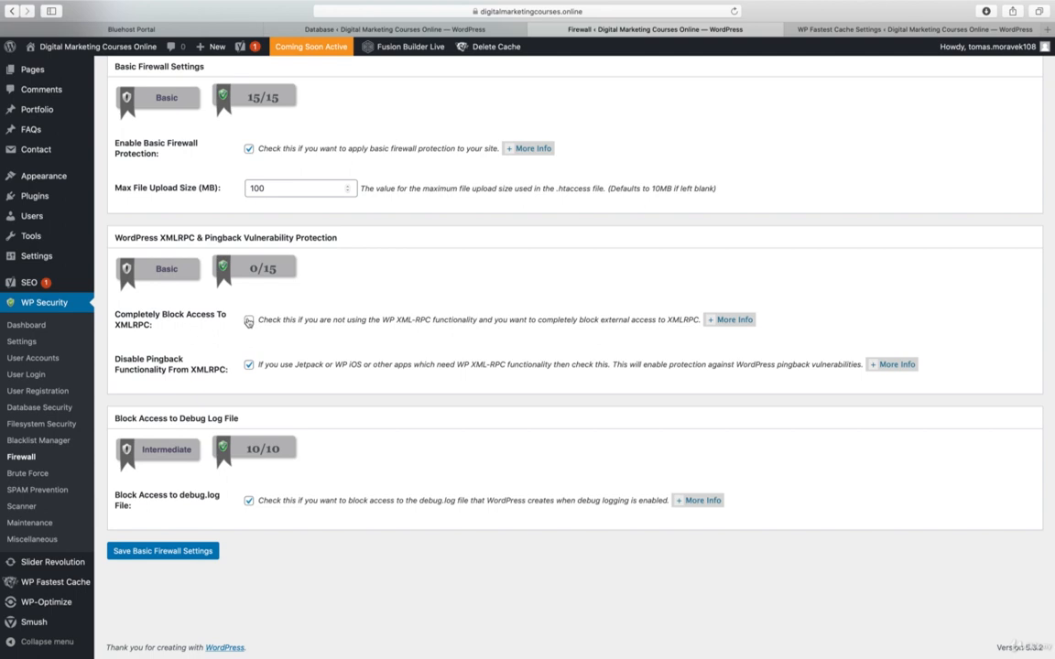
scroll(485, 346, "up", 3)
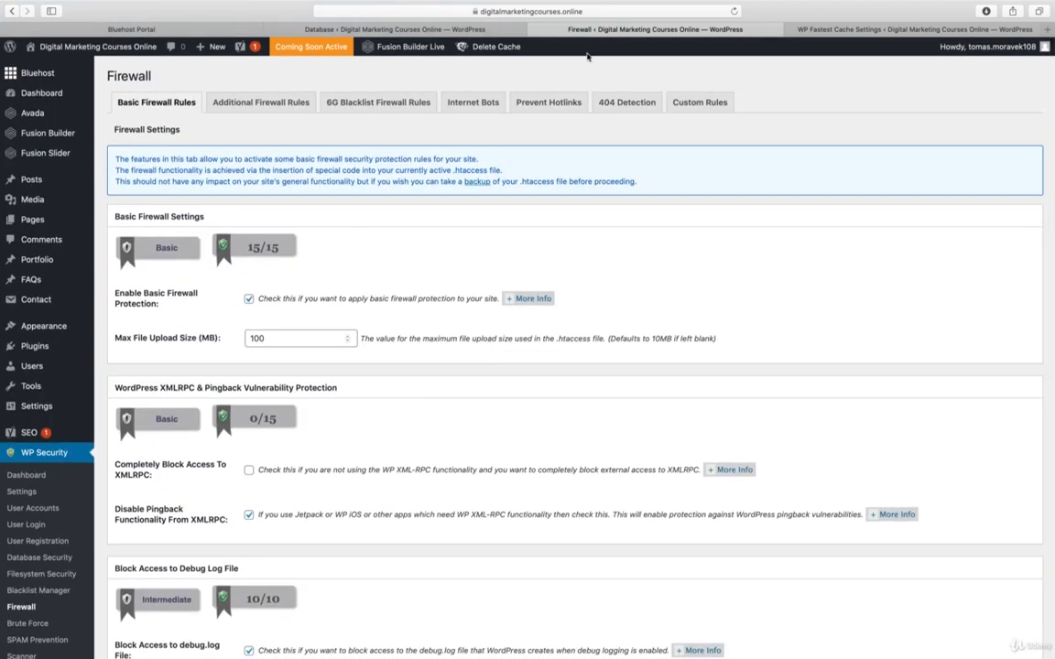
left_click(534, 33)
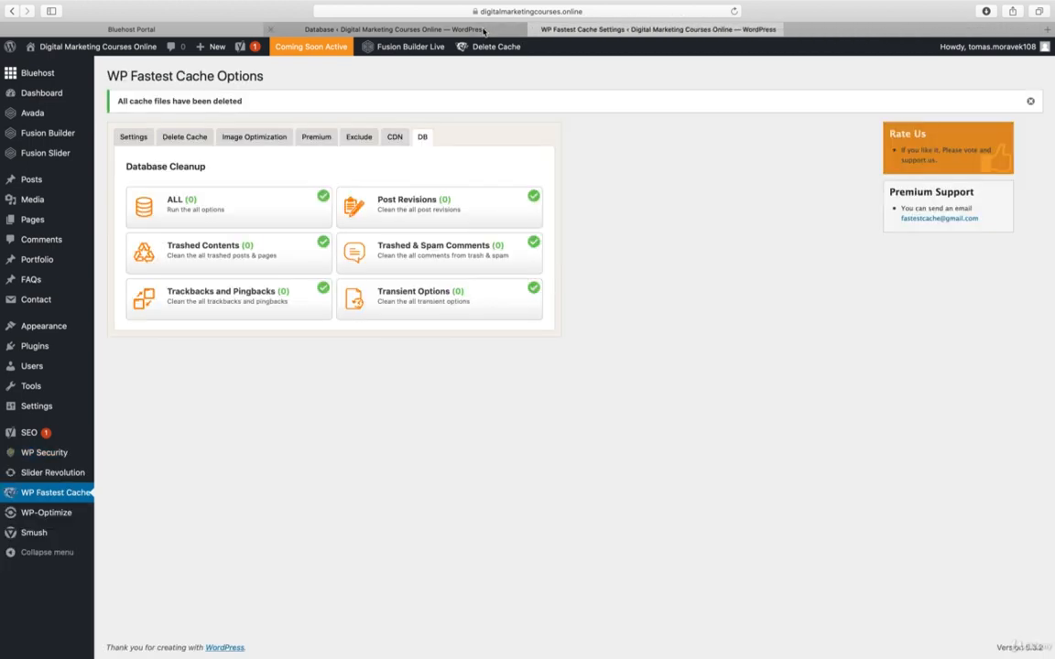
- Run all selected database optimizations in WP-Optimize and dismiss the MetaSlider notice
left_click(483, 31)
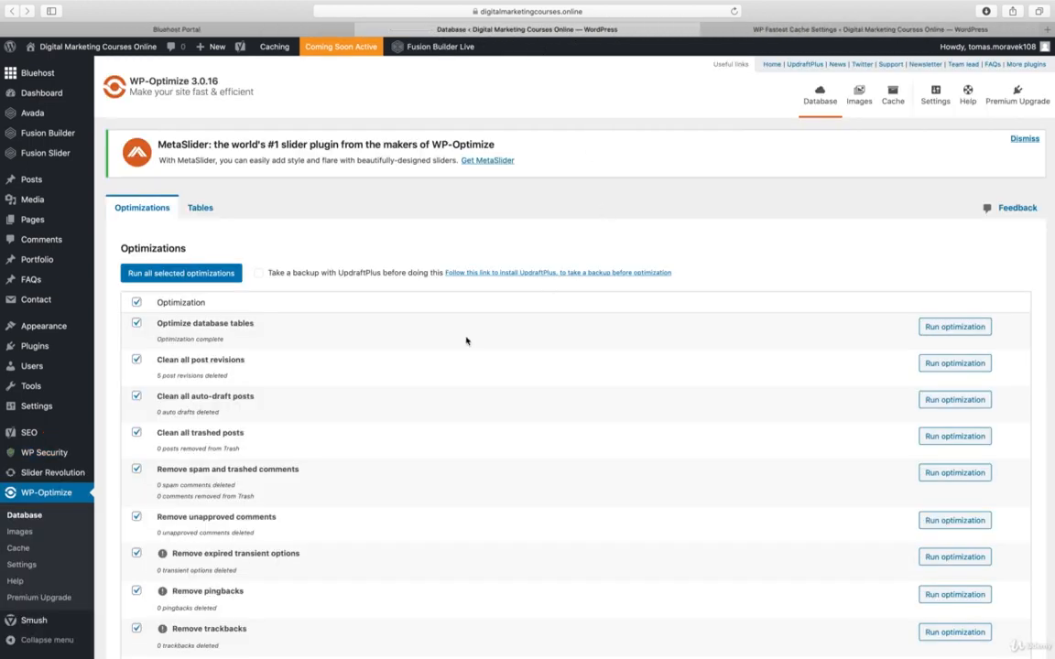
scroll(40, 547, "down", 2)
scroll(41, 547, "down", 2)
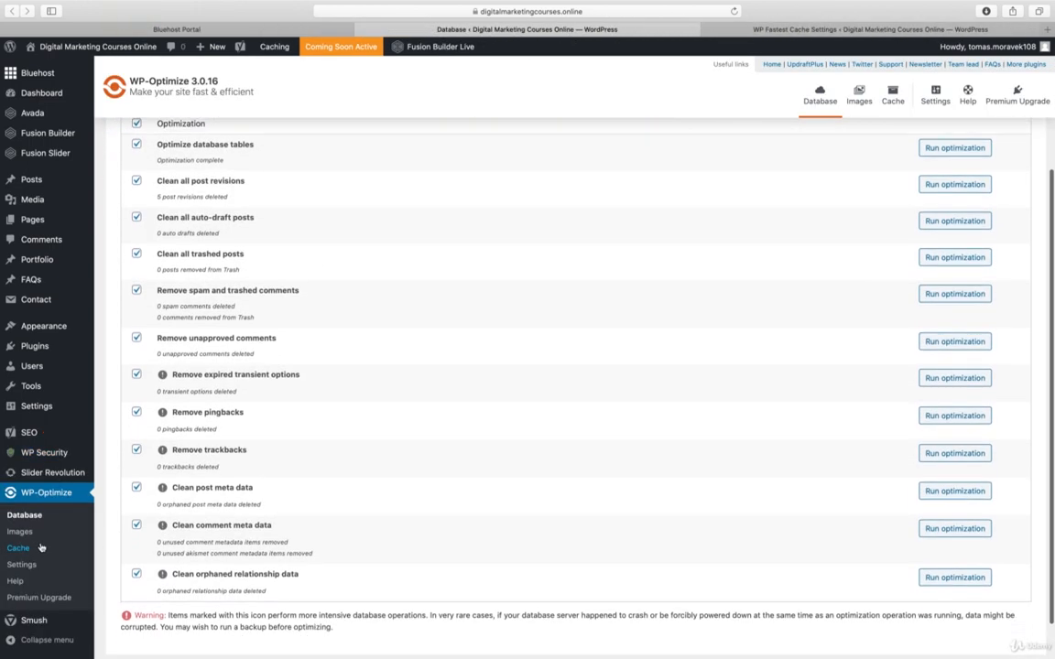
scroll(50, 547, "down", 1)
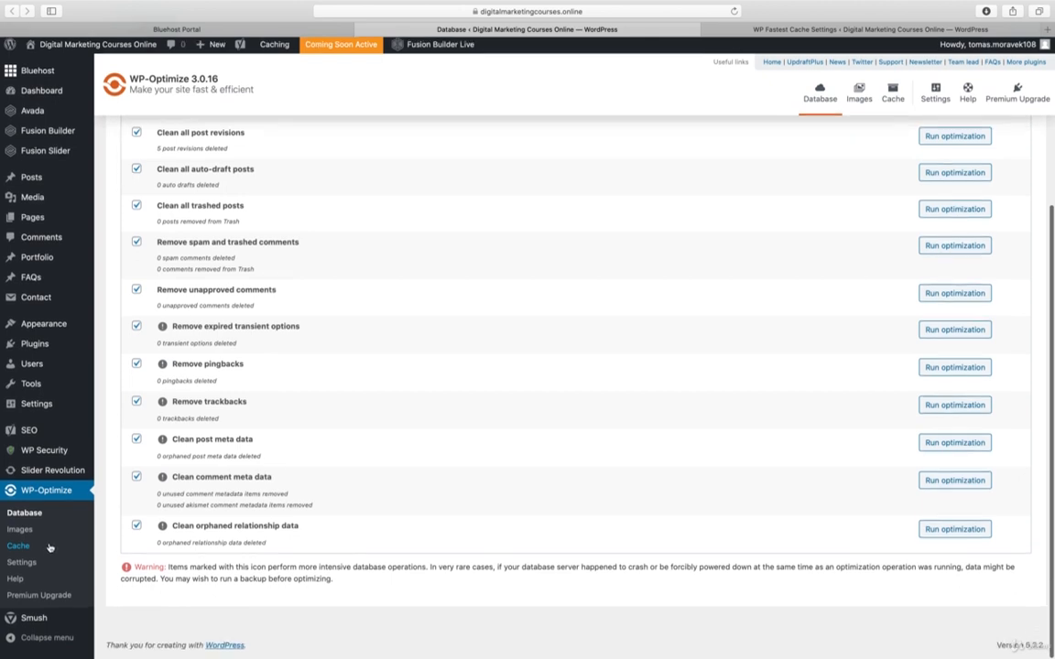
scroll(53, 547, "up", 5)
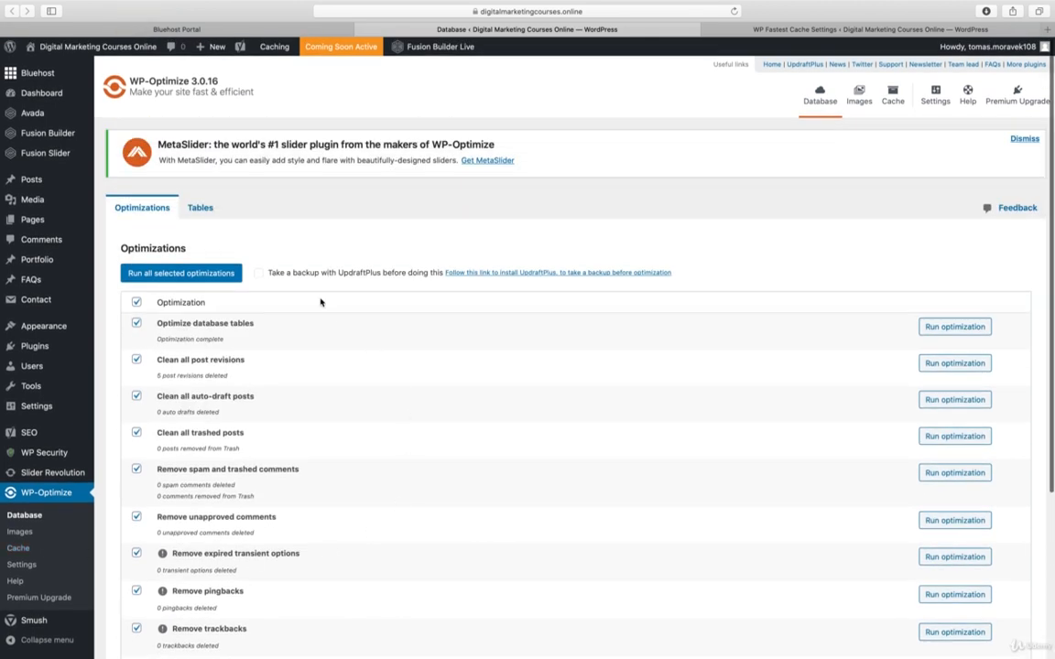
left_click(186, 273)
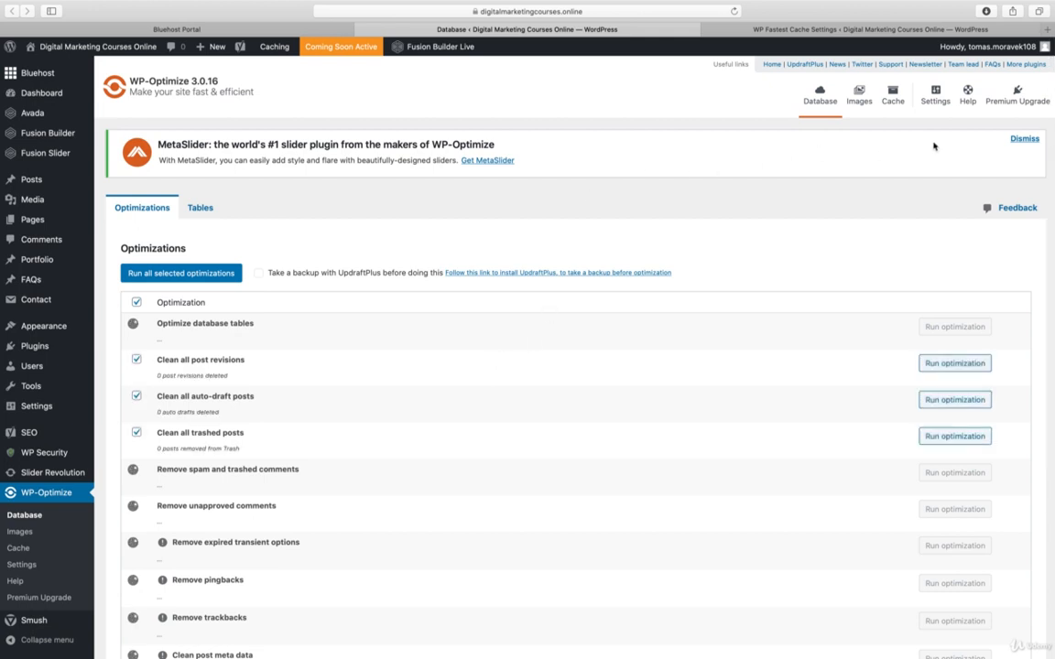
left_click(1025, 139)
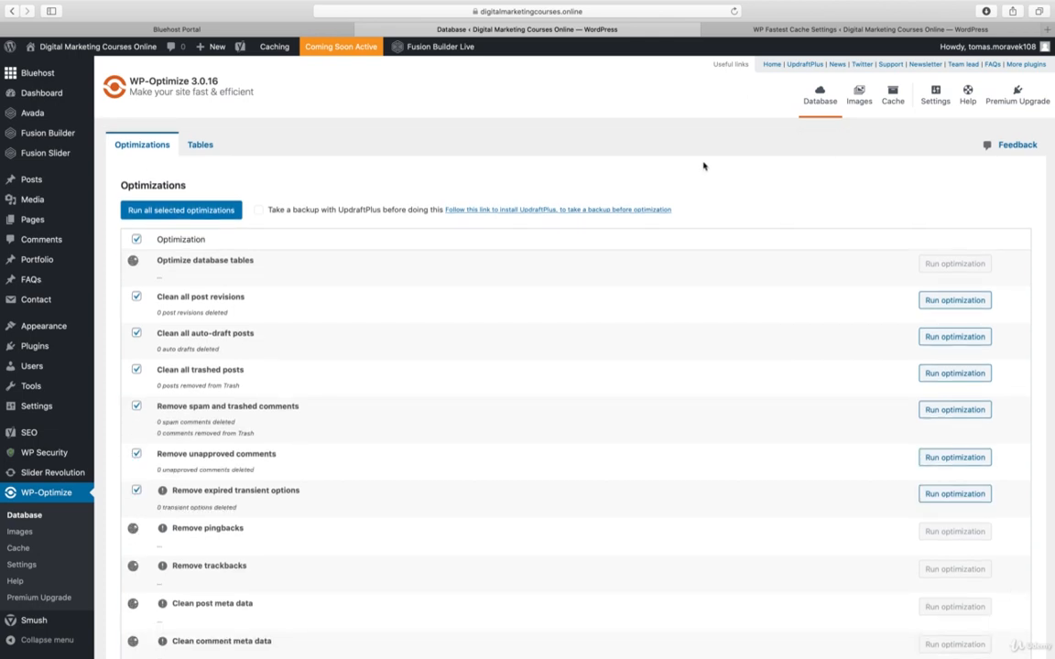
- Visit the live site from WP Fastest Cache's page in a separate tab and advance the homepage slider one slide
left_click(710, 30)
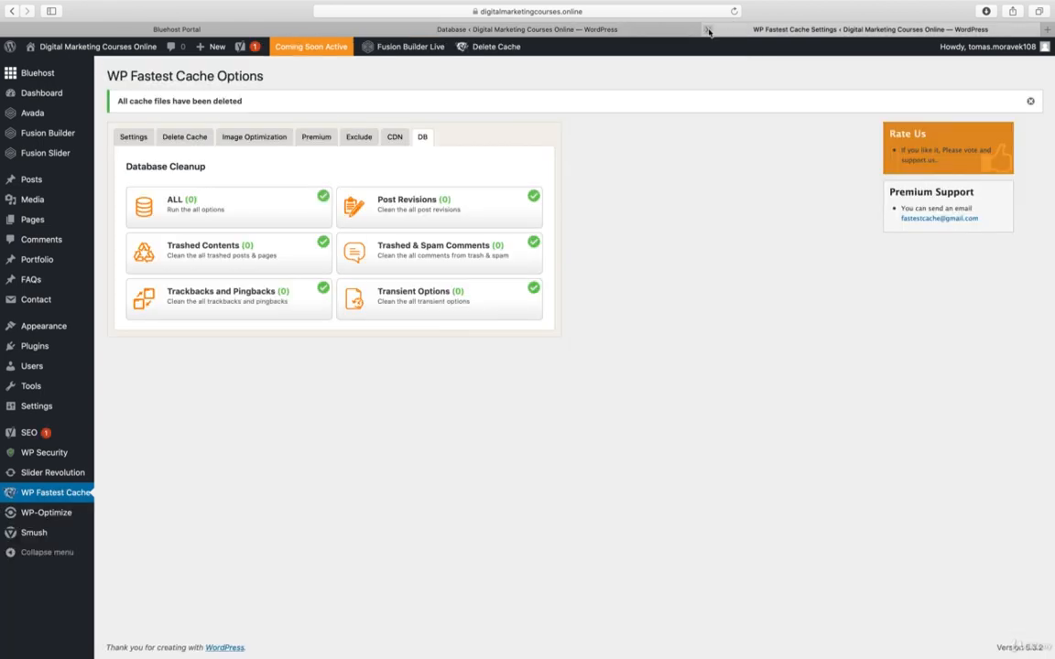
mouse_move(91, 46)
right_click(87, 69)
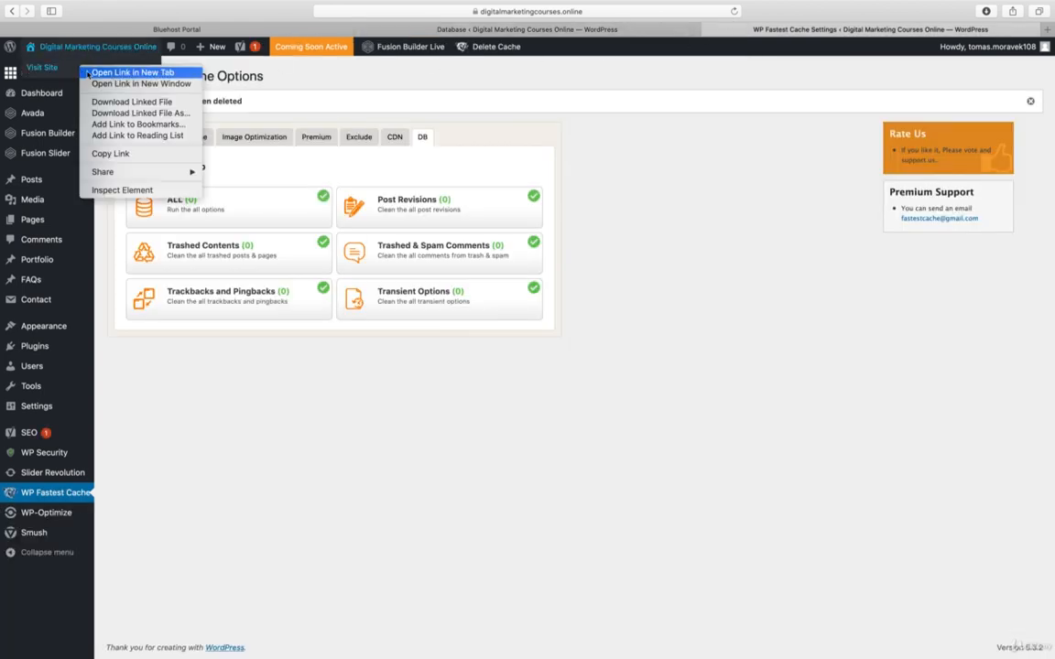
left_click(89, 72)
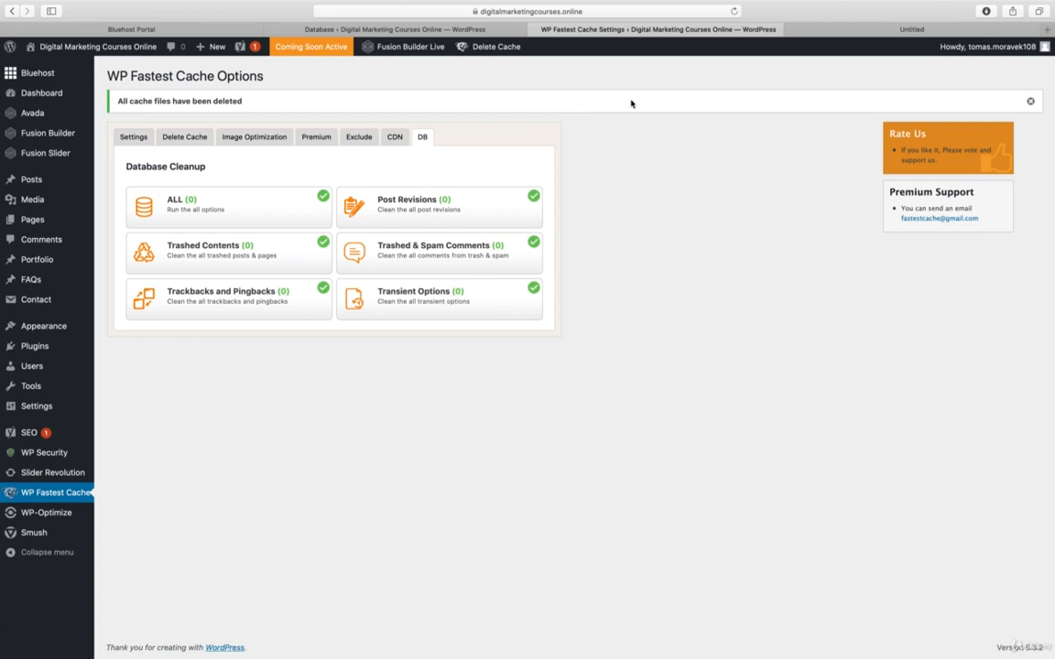
left_click(849, 31)
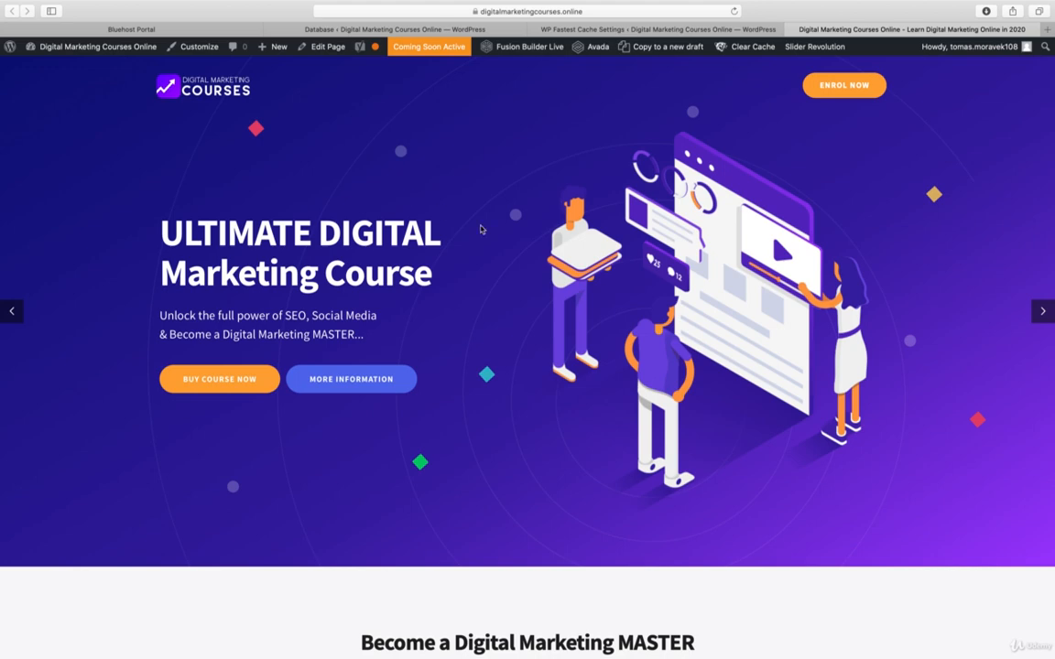
left_click(1038, 315)
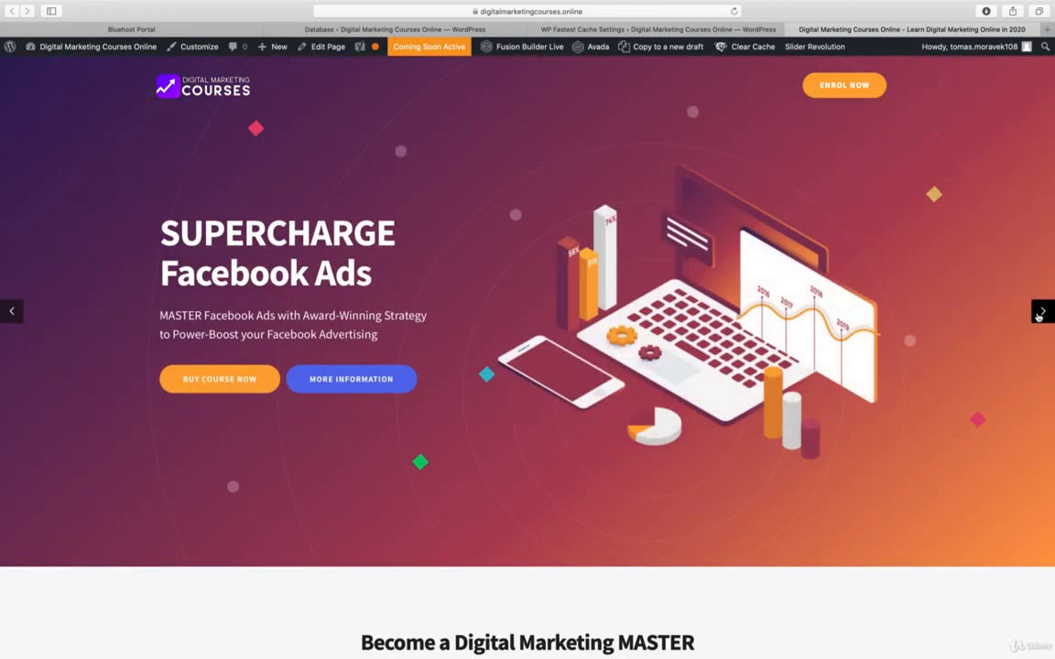
- Advance the homepage slider to the Dynamic Ads slide and examine the live homepage down to its footer and back
left_click(1038, 314)
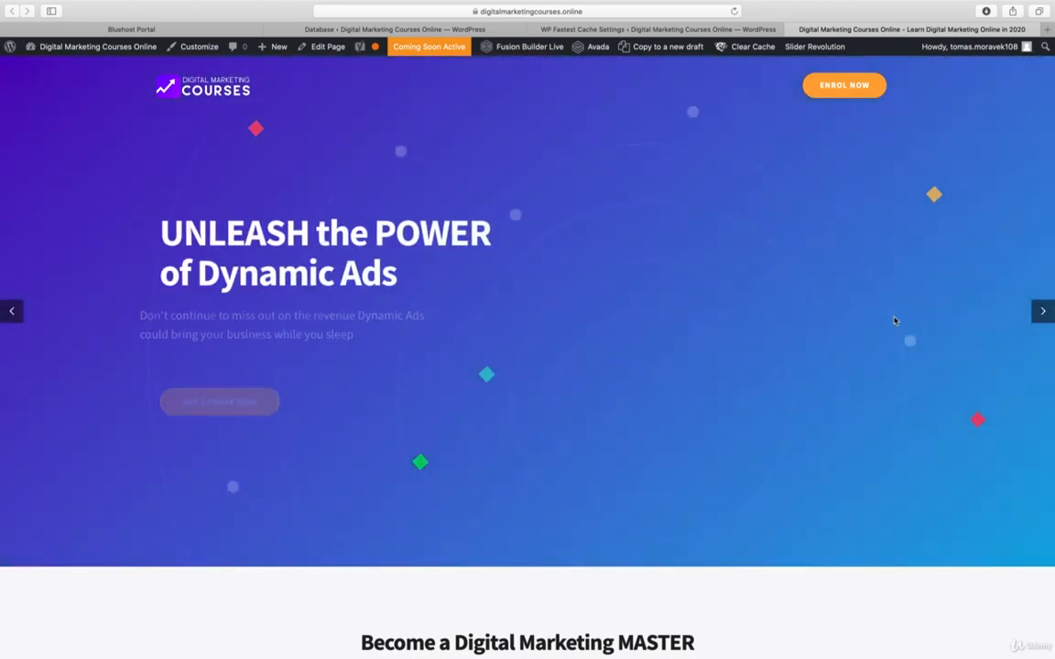
scroll(897, 321, "down", 10)
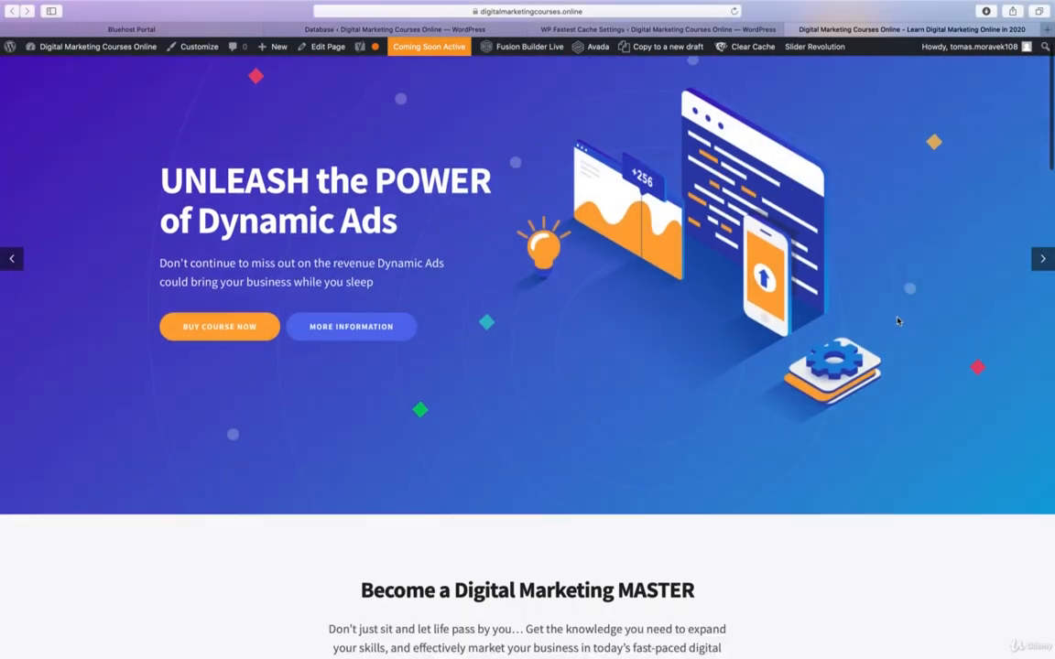
scroll(897, 322, "down", 10)
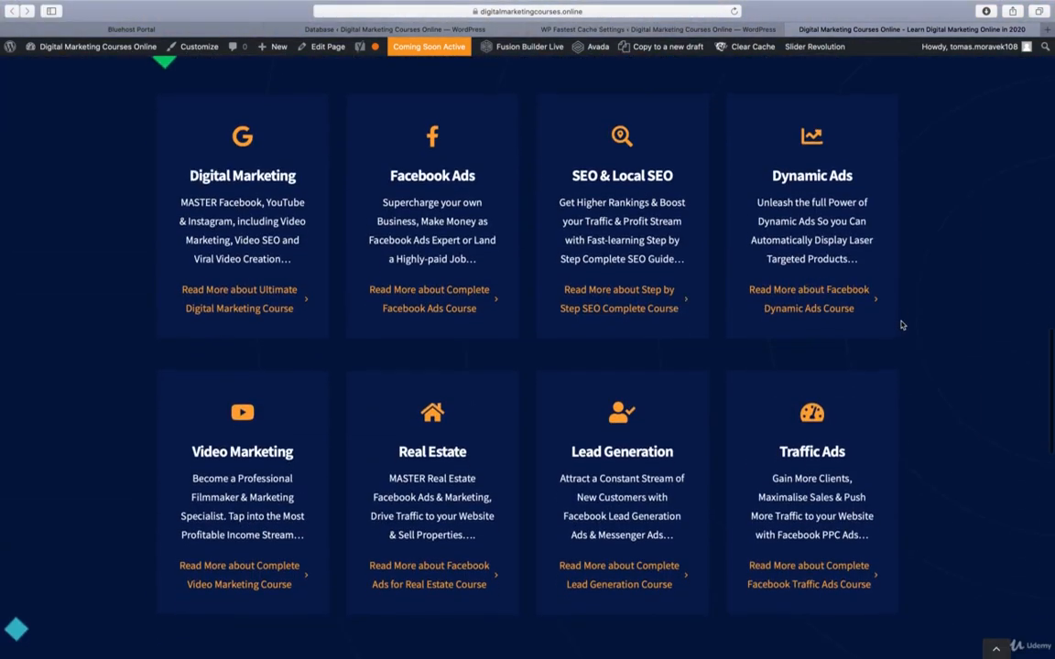
scroll(902, 325, "down", 5)
scroll(902, 325, "down", 8)
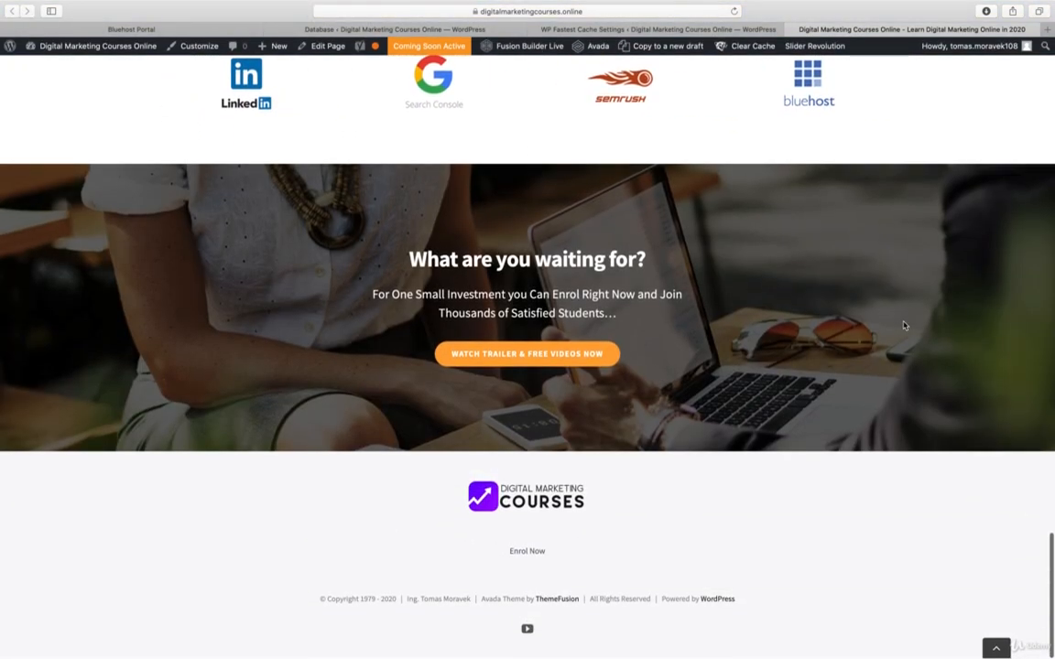
scroll(904, 325, "up", 3)
scroll(904, 325, "down", 3)
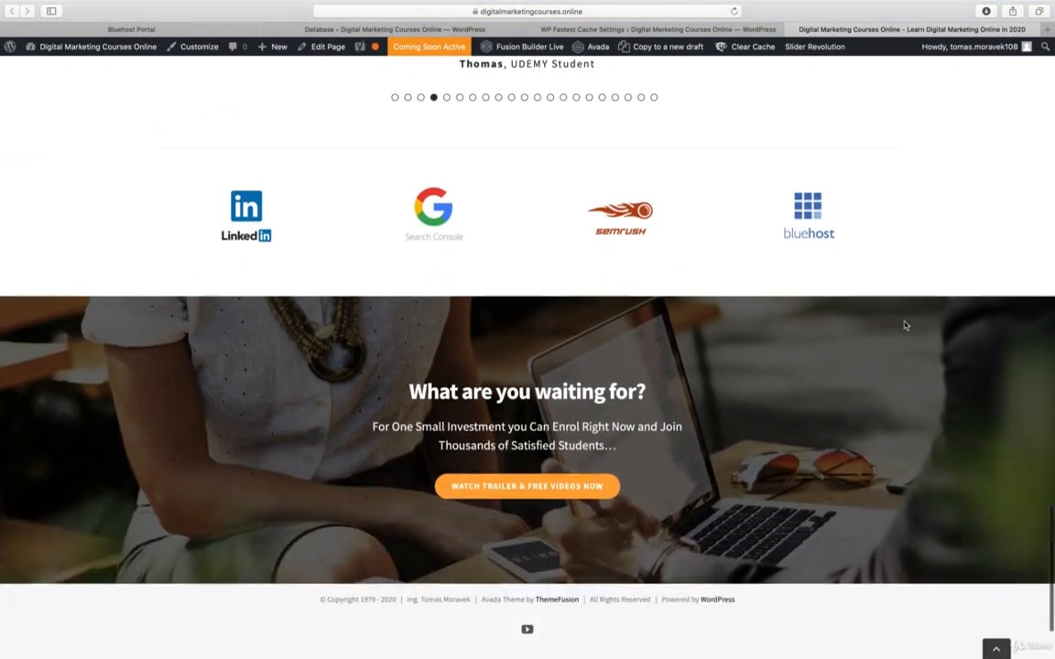
scroll(904, 325, "up", 20)
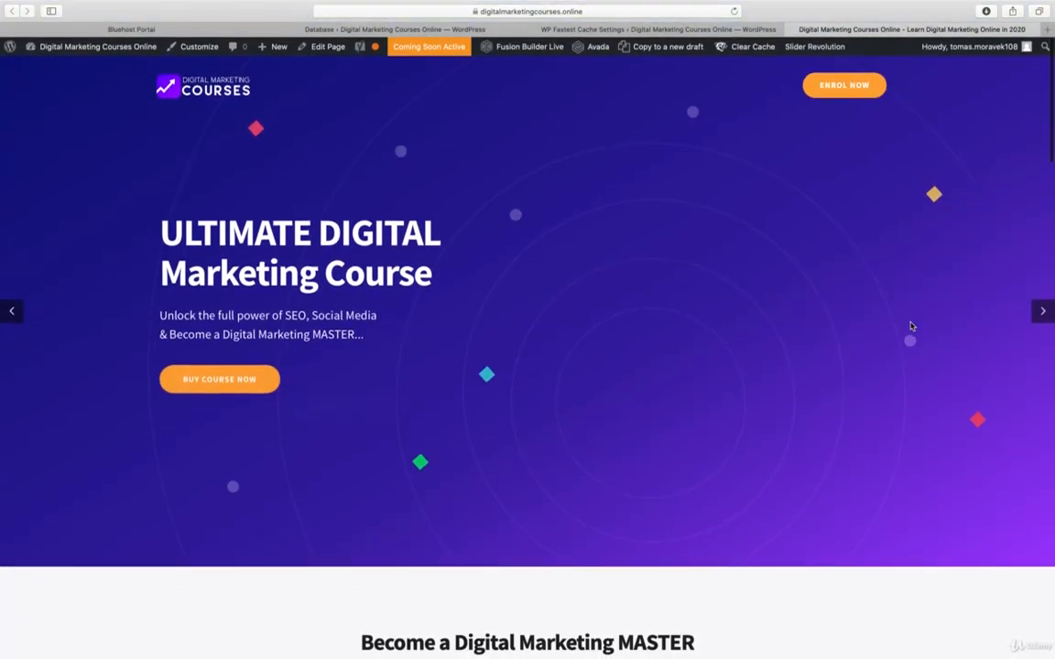
- Check the WP Fastest Cache, WP-Optimize and Bluehost portal pages, and close the live site page
left_click(587, 30)
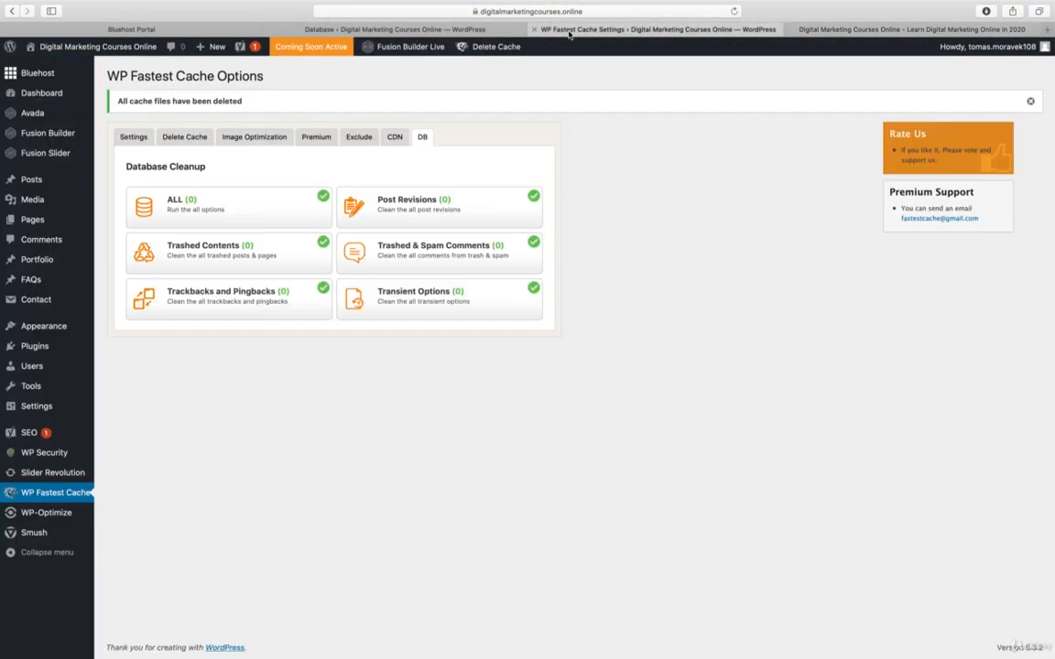
left_click(349, 30)
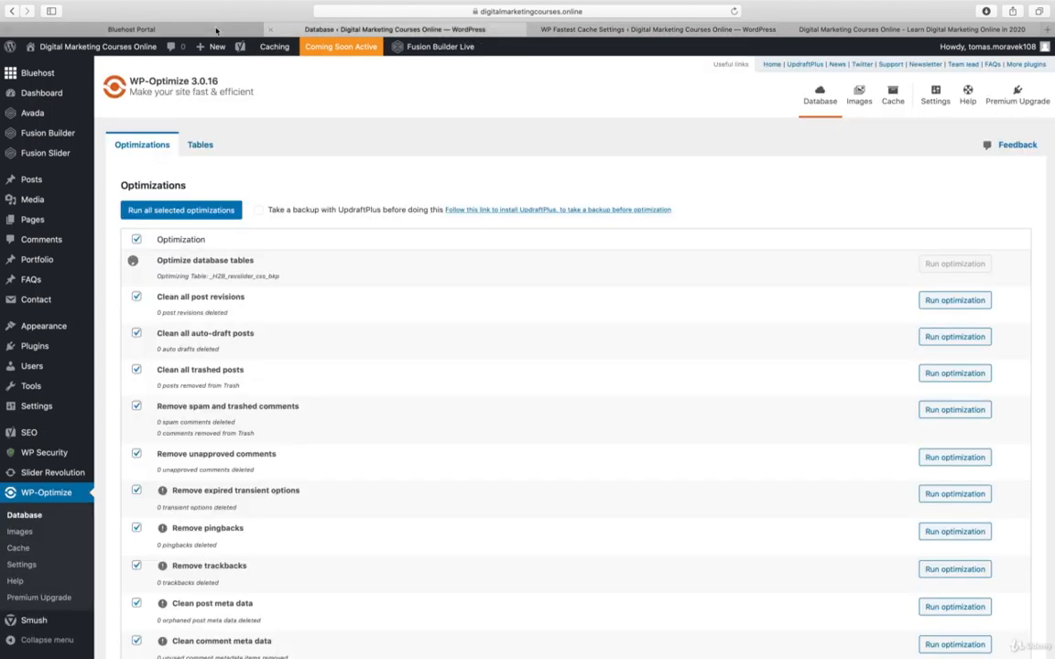
left_click(169, 30)
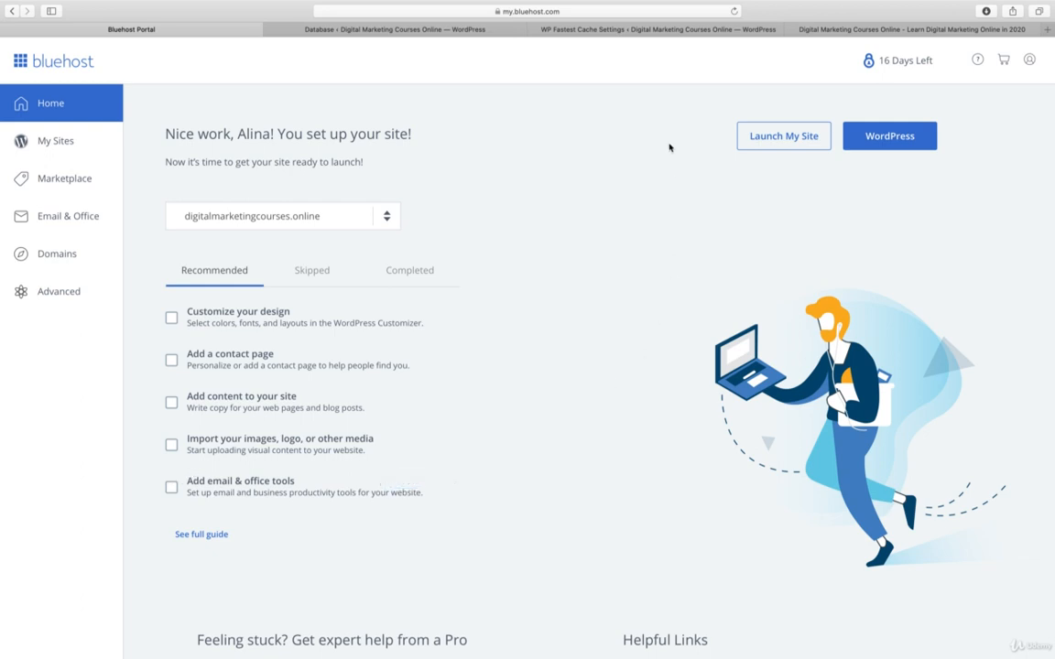
left_click(371, 30)
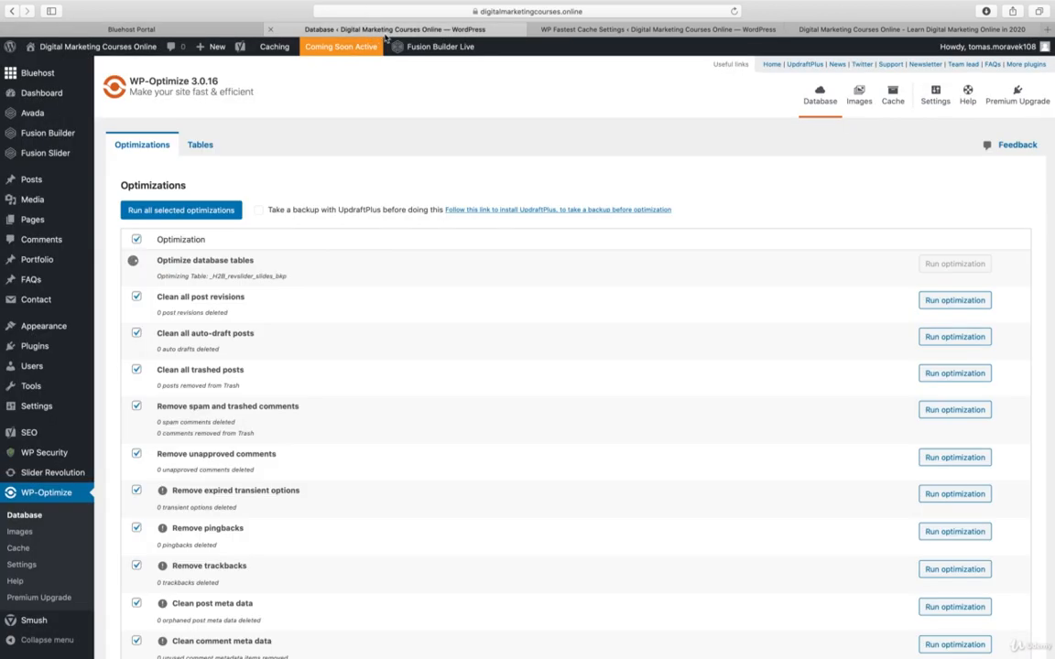
left_click(647, 30)
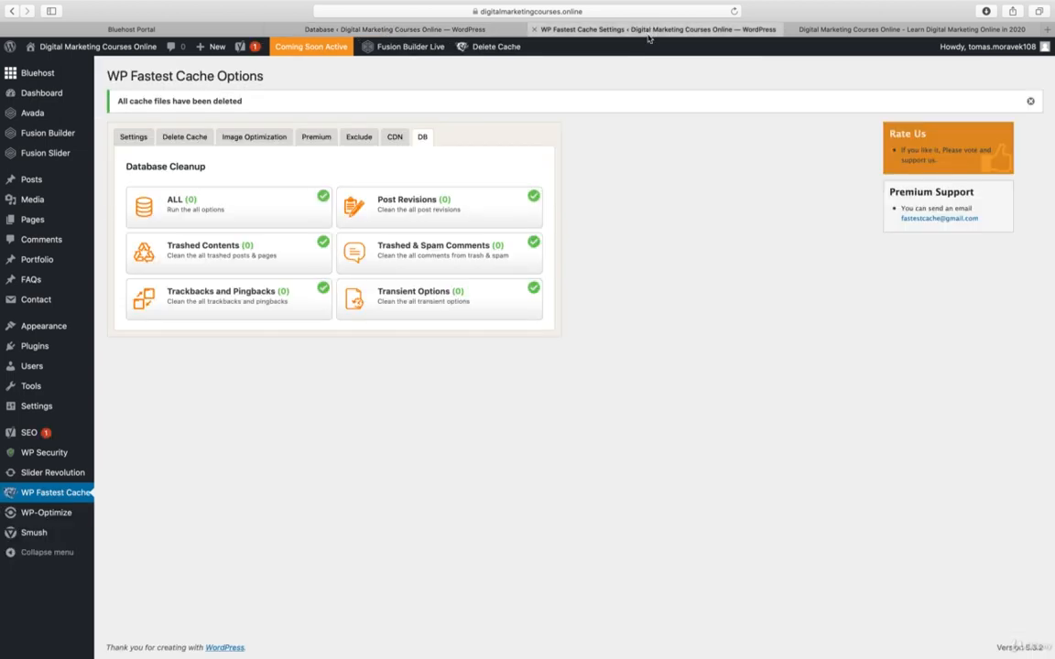
left_click(852, 33)
left_click(791, 29)
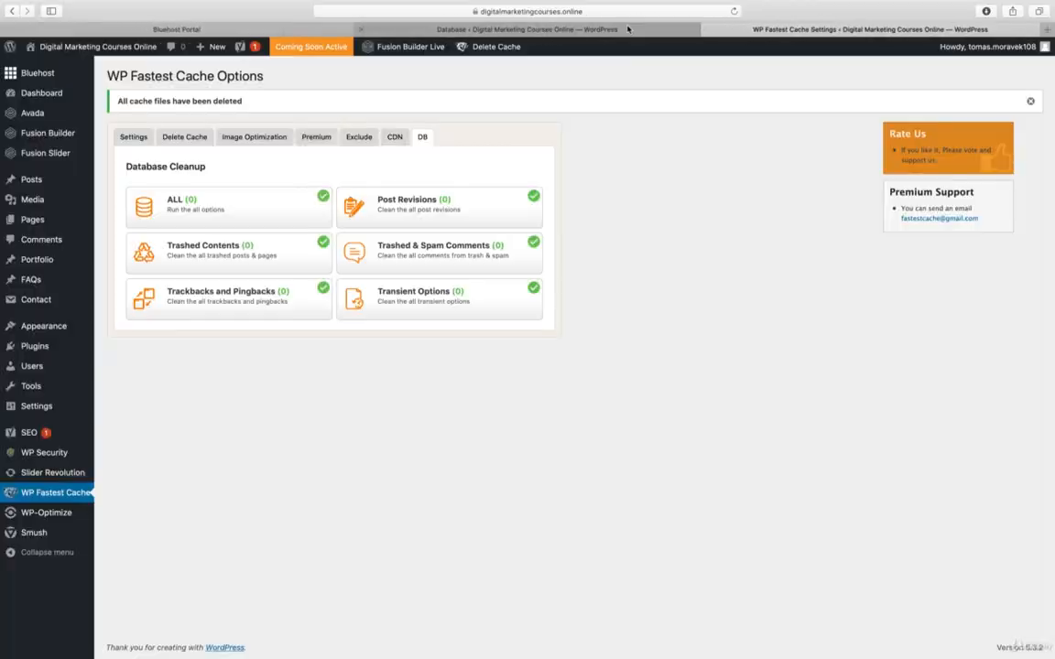
- Launch digitalmarketingcourses.online from the Bluehost portal despite the remaining recommended tasks, and retry the launch
left_click(275, 29)
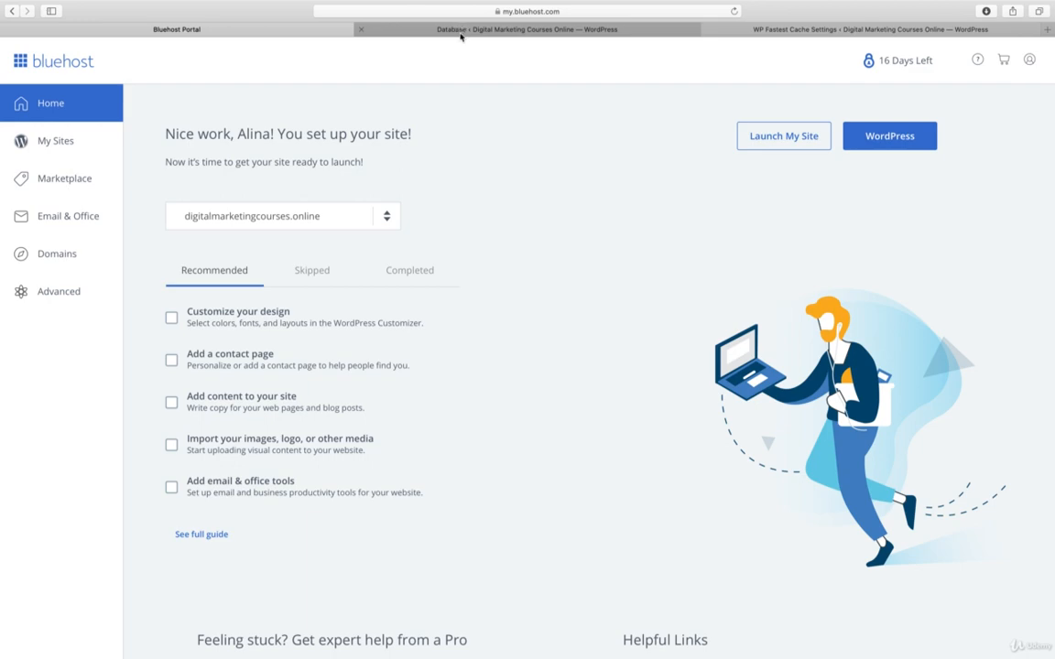
left_click(758, 138)
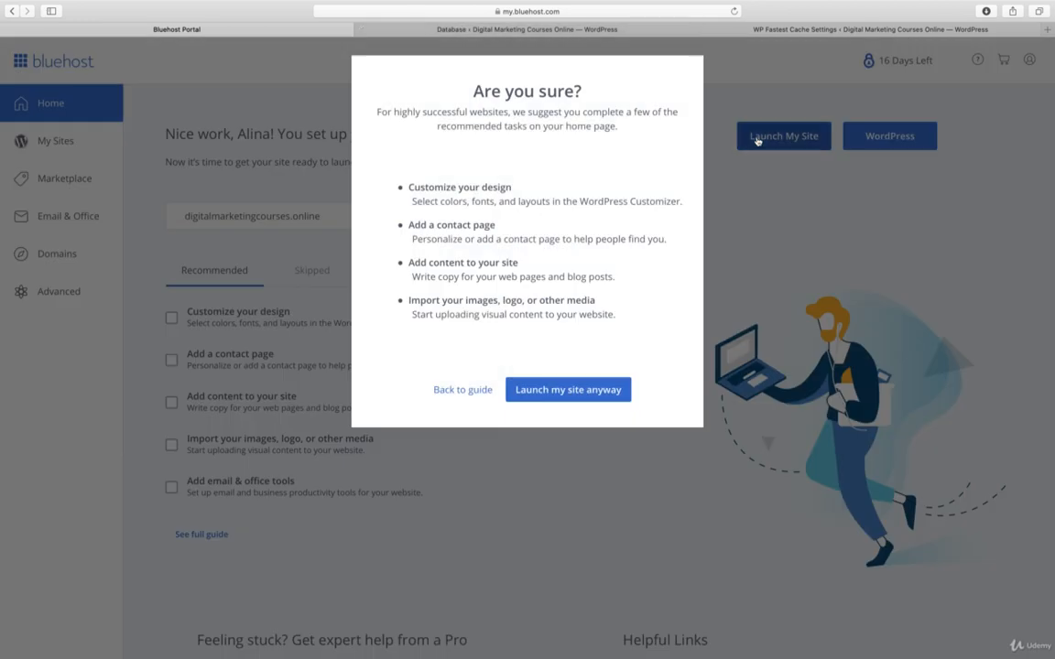
left_click(558, 392)
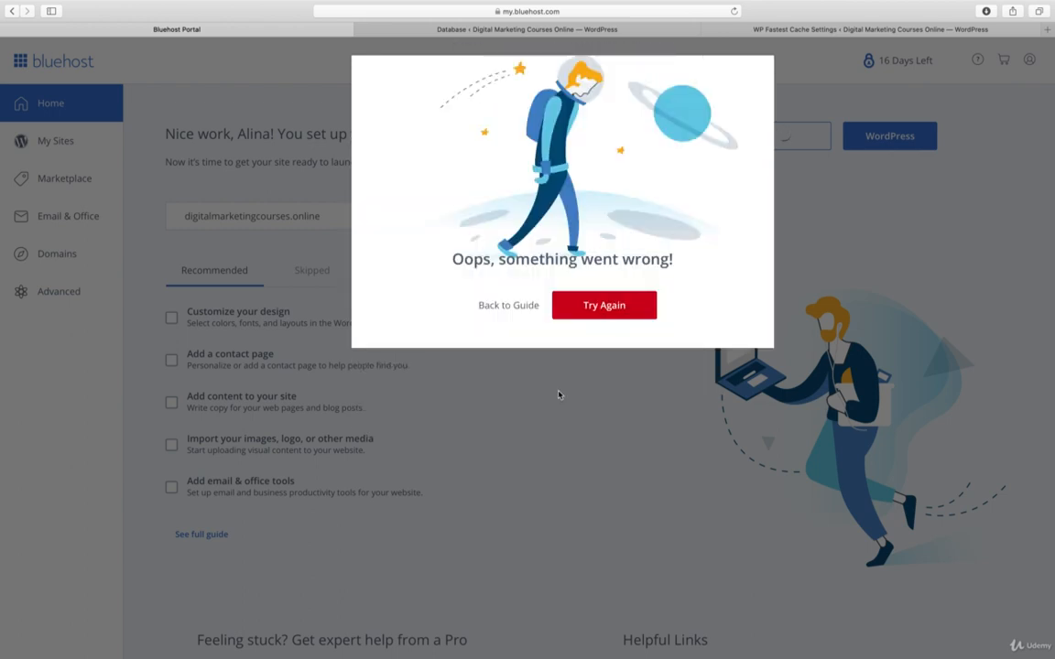
left_click(589, 307)
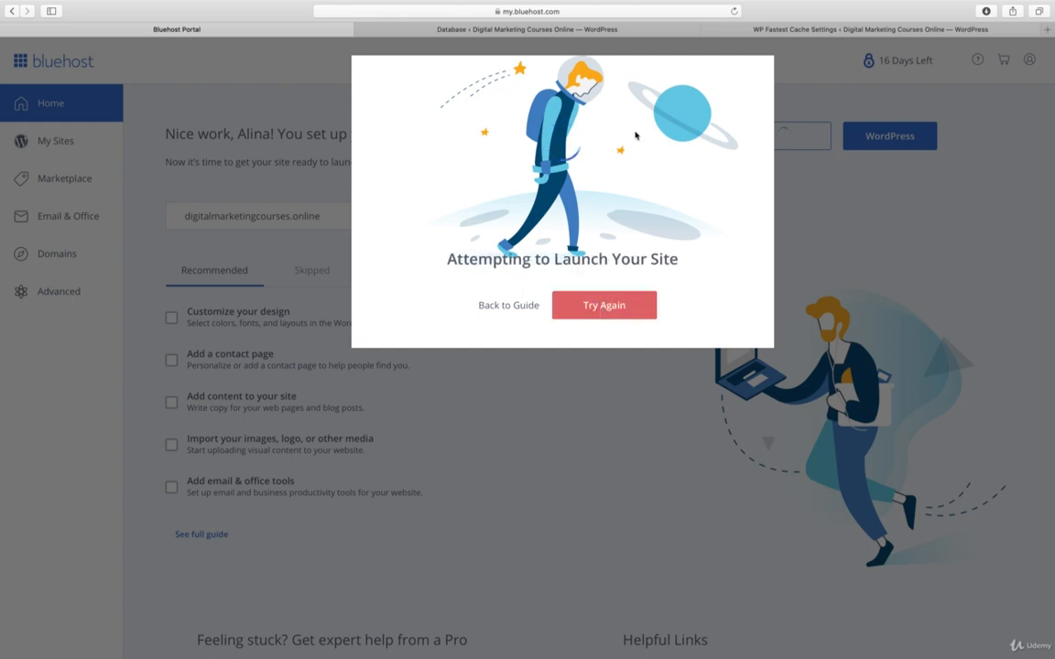
- Visit the live site from the WP-Optimize page and check its full web address and Bluehost's launch progress
left_click(604, 29)
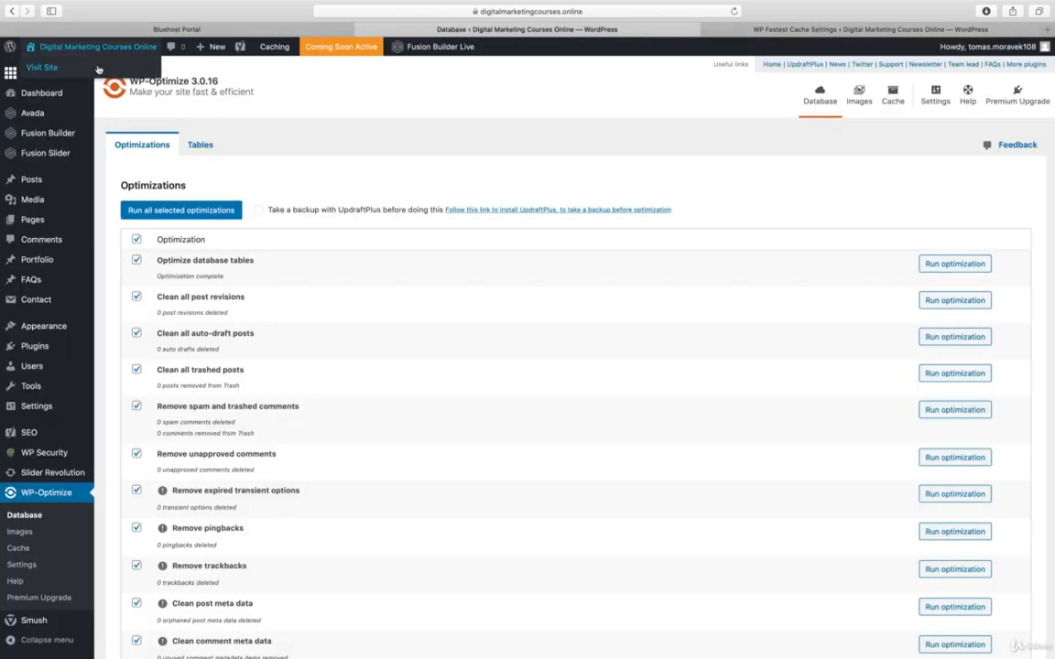
left_click(89, 62)
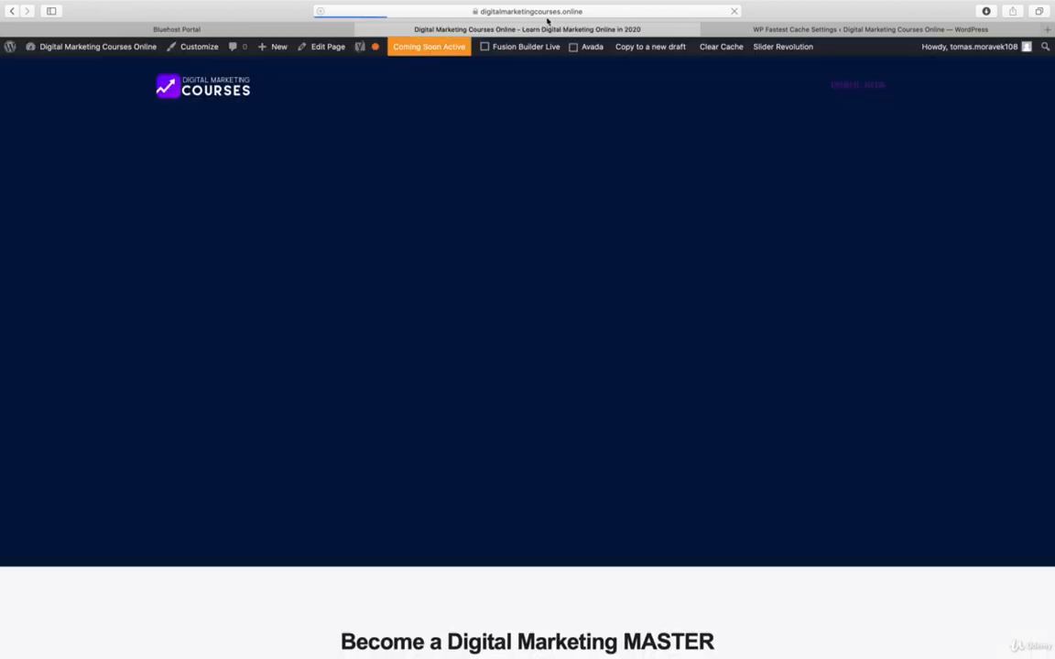
left_click(546, 13)
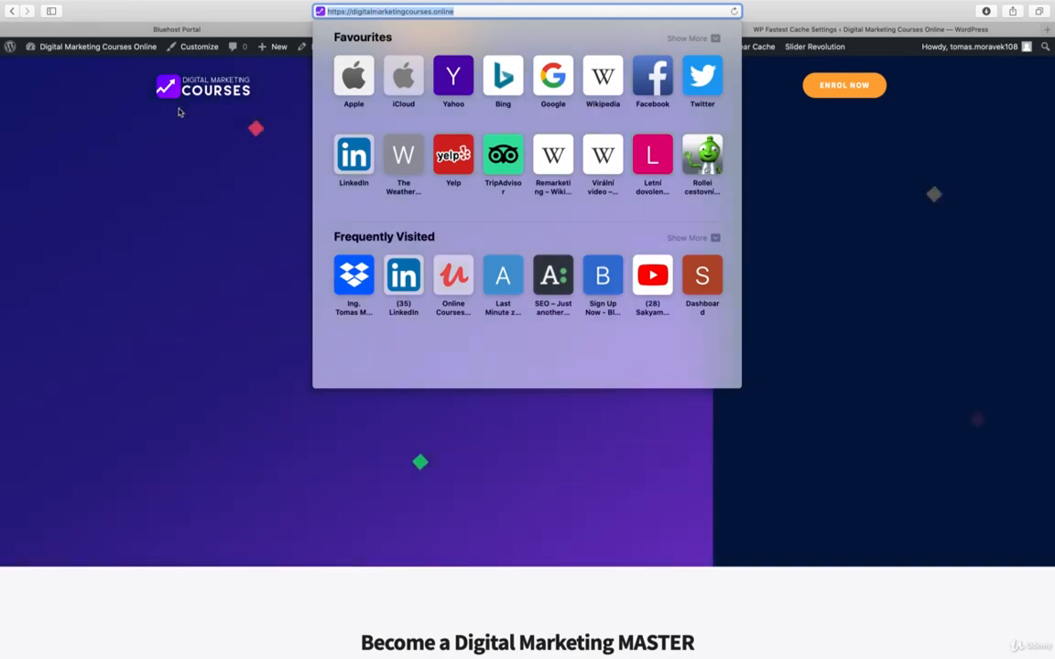
left_click(208, 30)
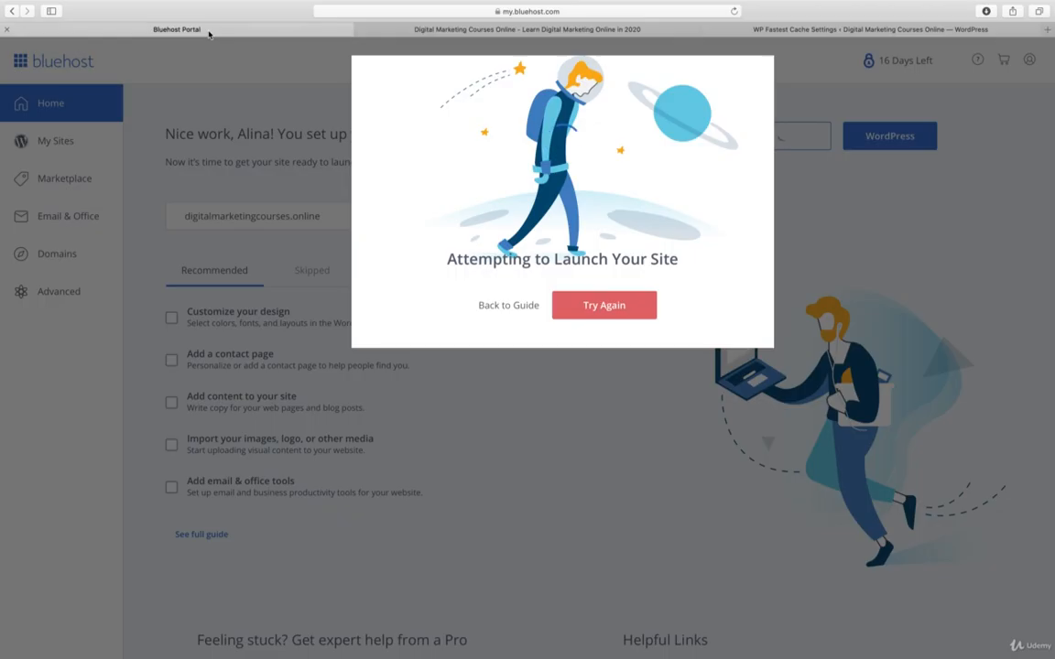
left_click(499, 29)
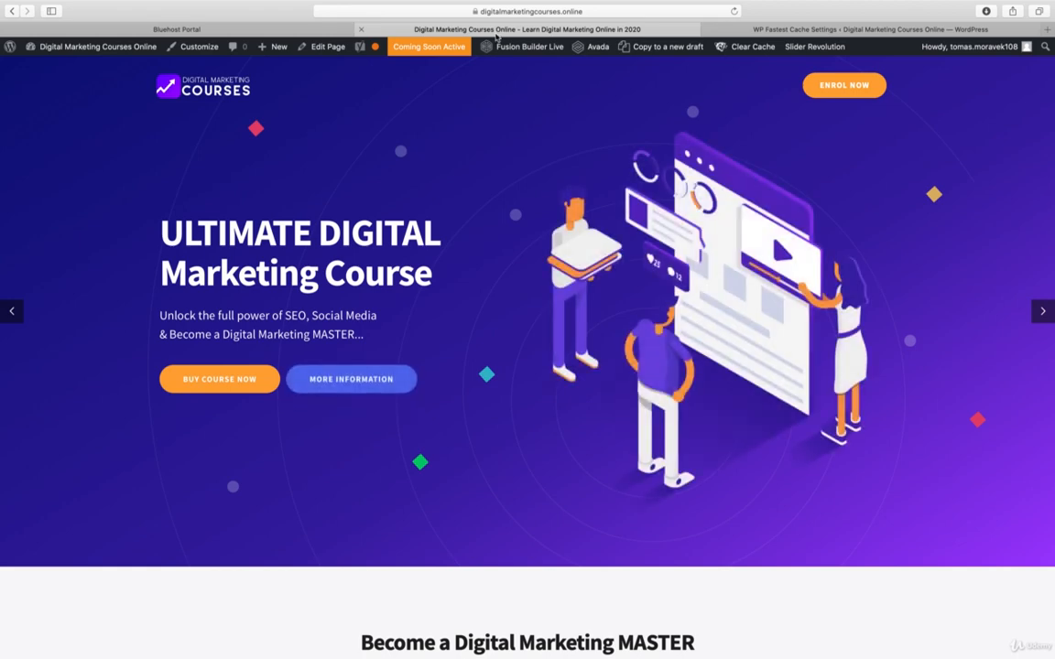
left_click(561, 11)
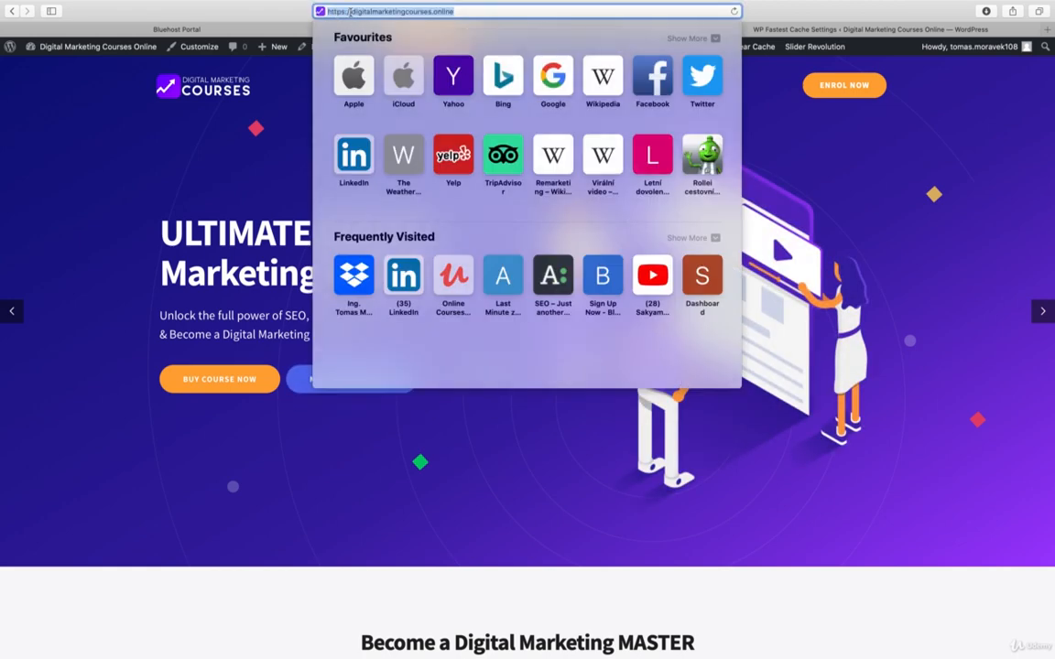
left_click(103, 158)
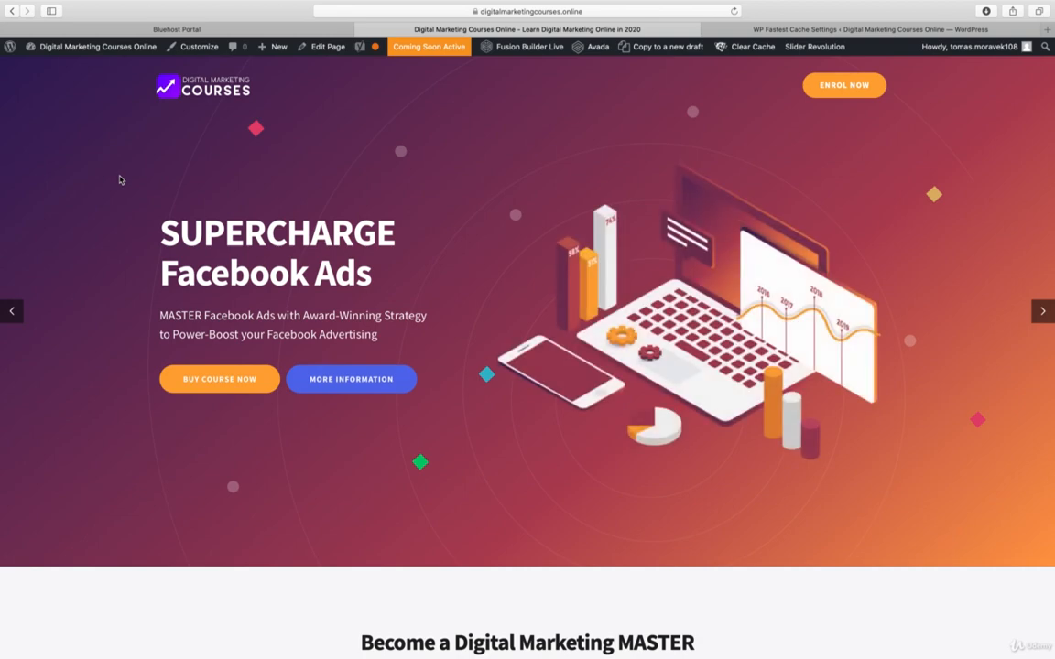
- Review the reopened homepage's feature boxes, video section, course cards, partner logos and footer
scroll(129, 180, "down", 5)
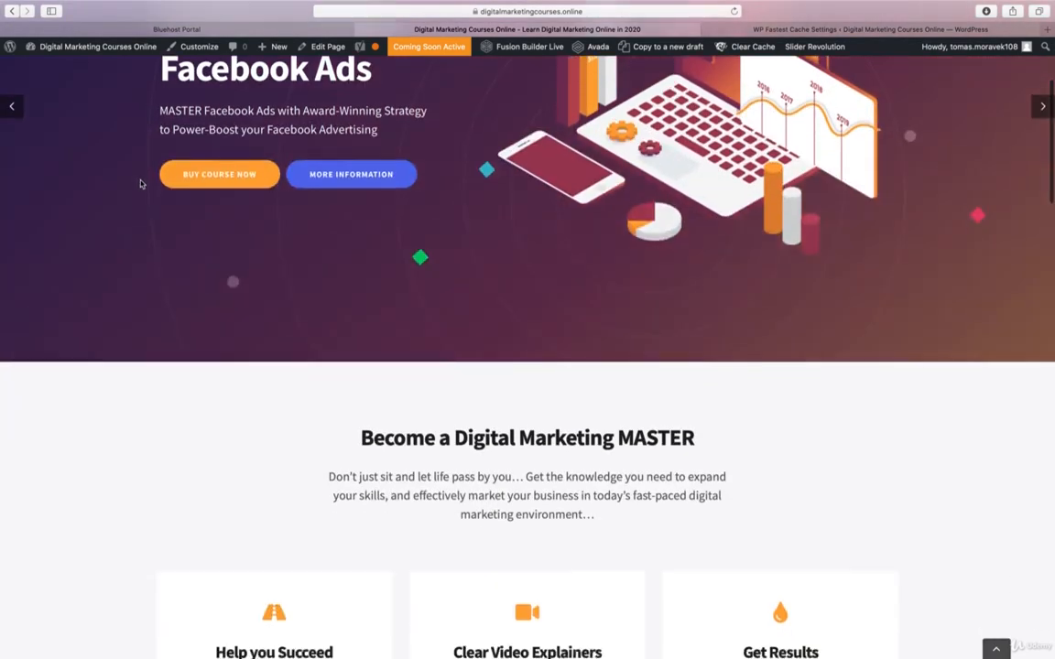
scroll(145, 184, "down", 10)
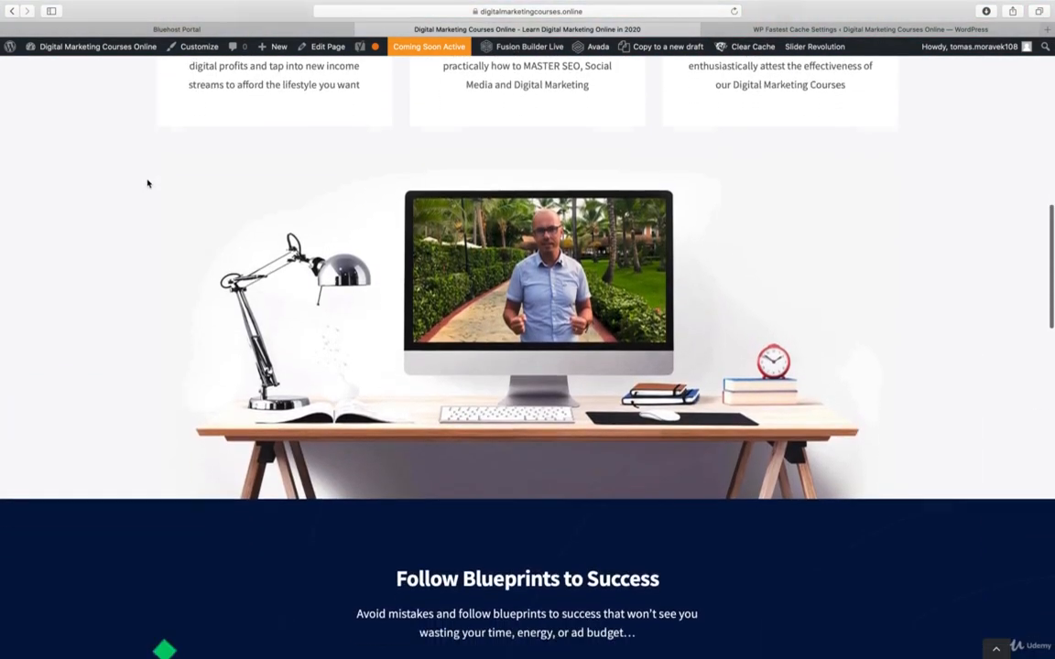
scroll(149, 184, "down", 8)
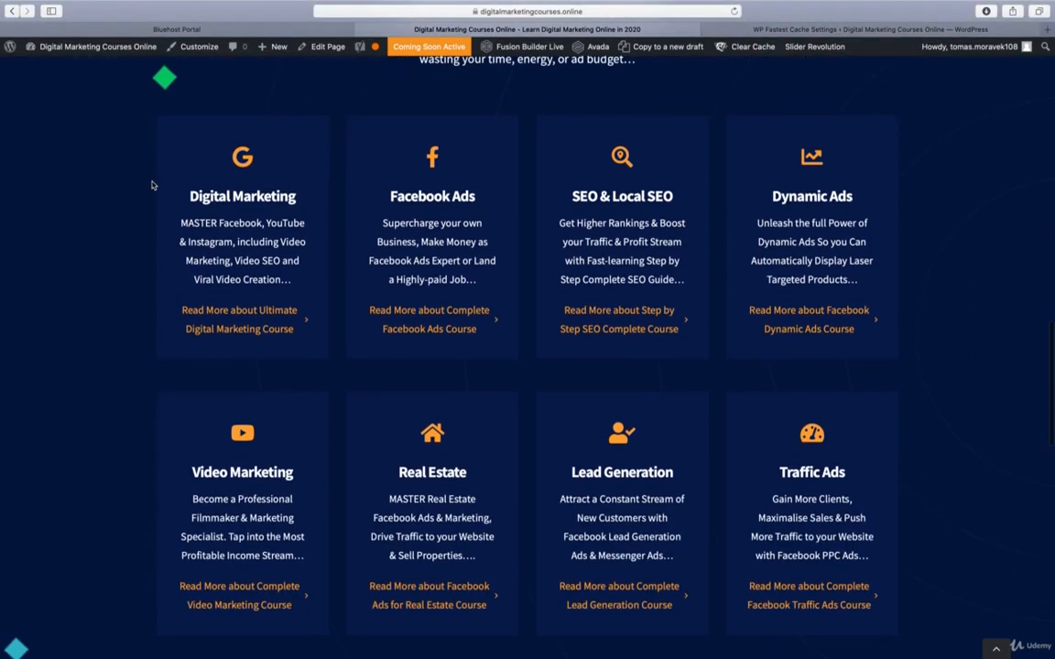
scroll(153, 186, "down", 9)
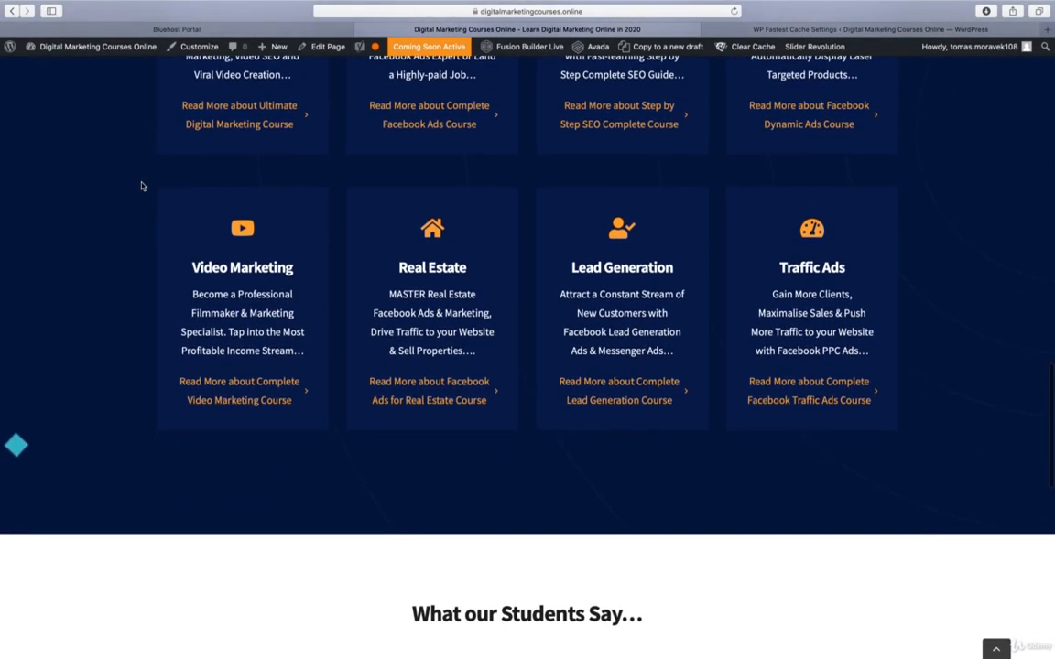
scroll(143, 185, "down", 10)
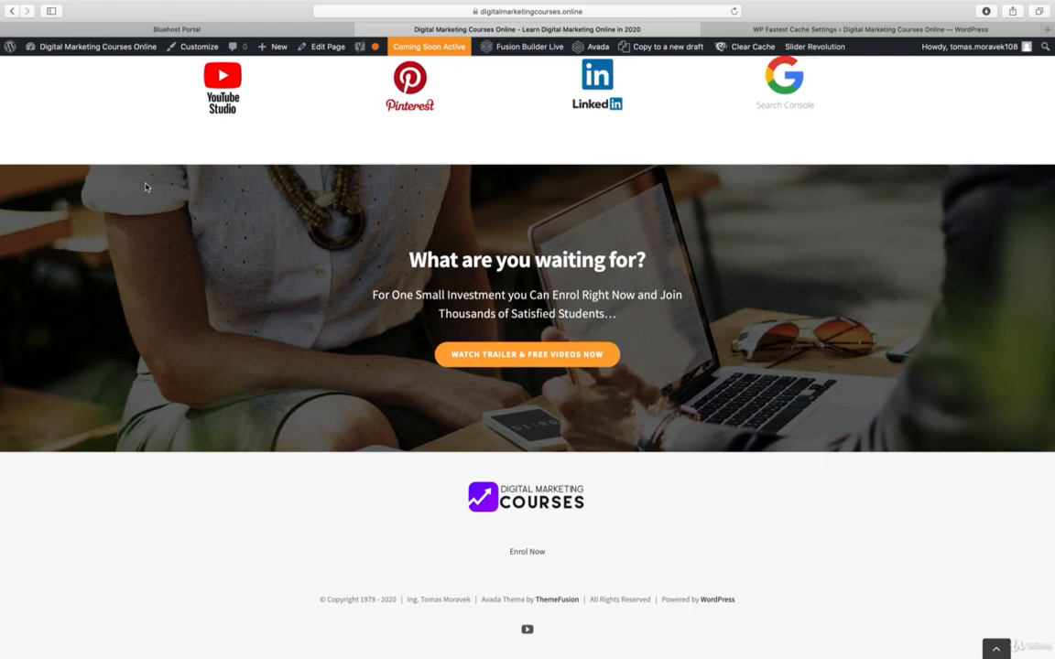
scroll(146, 186, "up", 8)
scroll(146, 186, "up", 10)
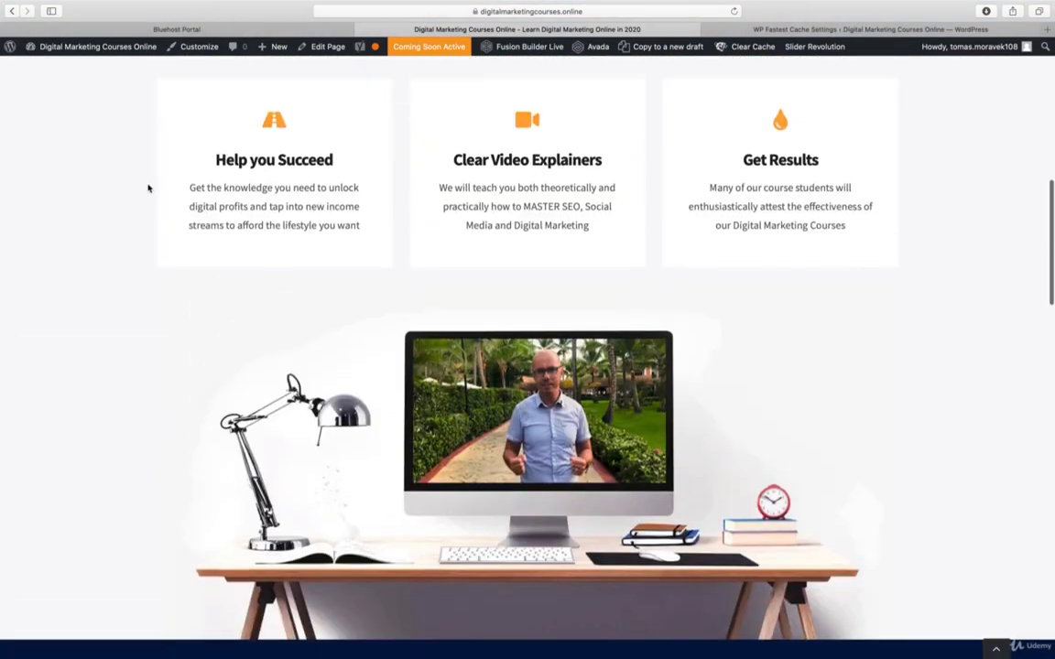